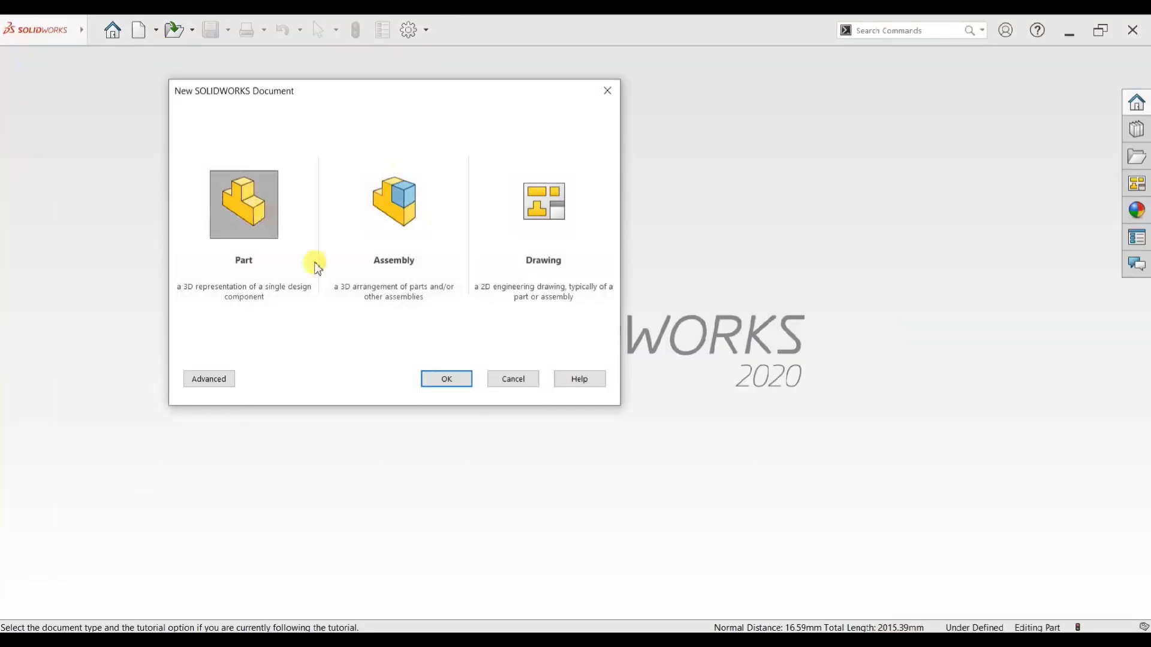
# - Create a new part document and set its scene to Plain White
pyautogui.click(452, 379)
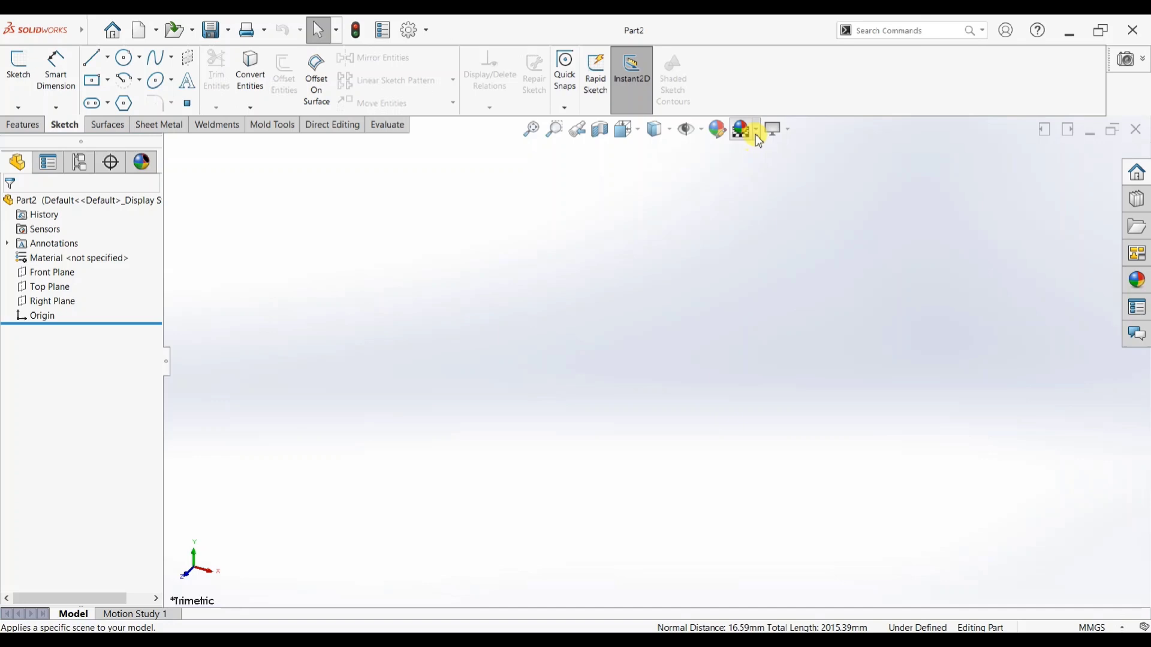
pyautogui.click(743, 129)
pyautogui.click(761, 165)
pyautogui.click(759, 139)
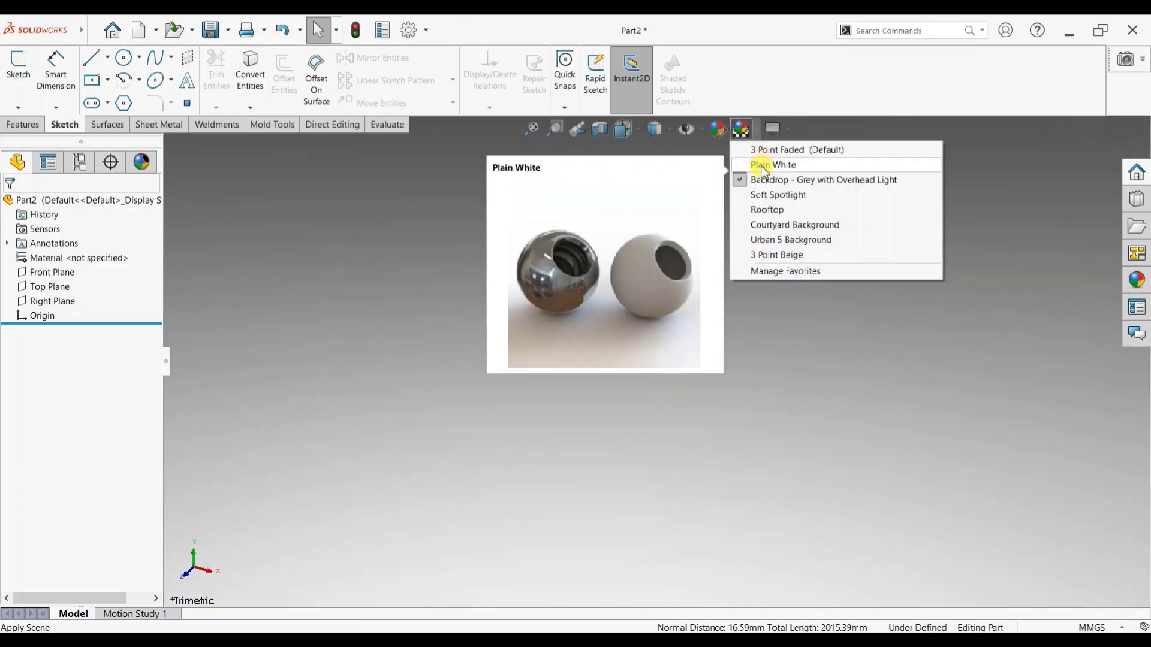
pyautogui.click(759, 162)
# - Start a 3D sketch and draw a center rectangle about 170 by 127 mm on the Top Plane, centred on the origin
pyautogui.click(197, 127)
pyautogui.click(22, 81)
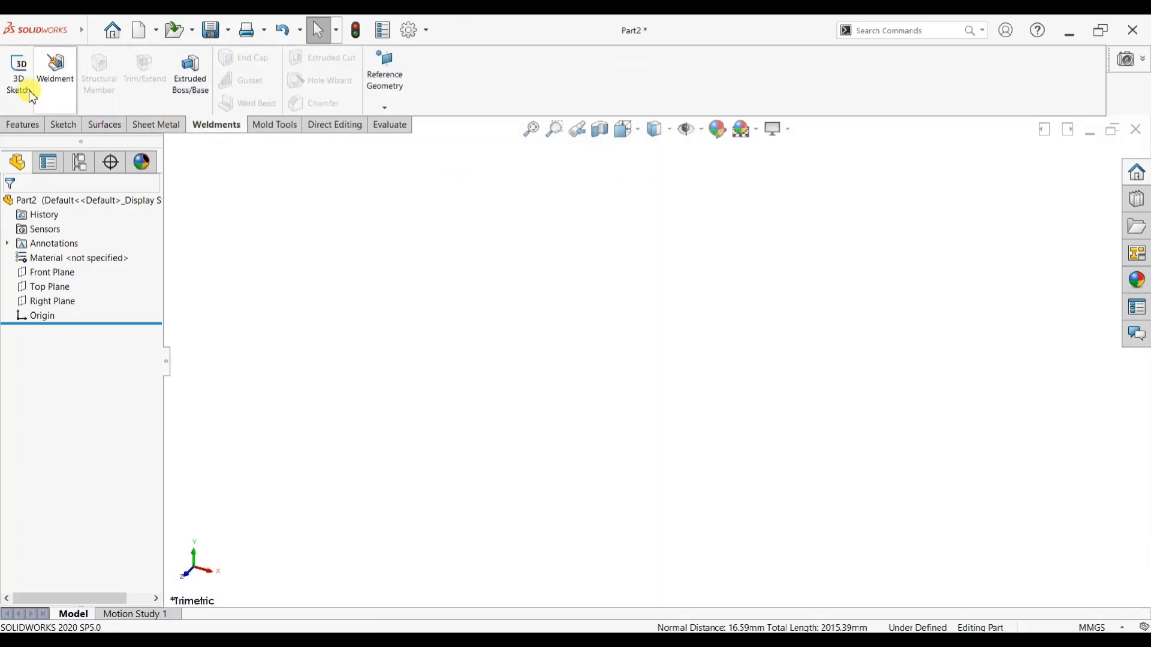
pyautogui.click(59, 289)
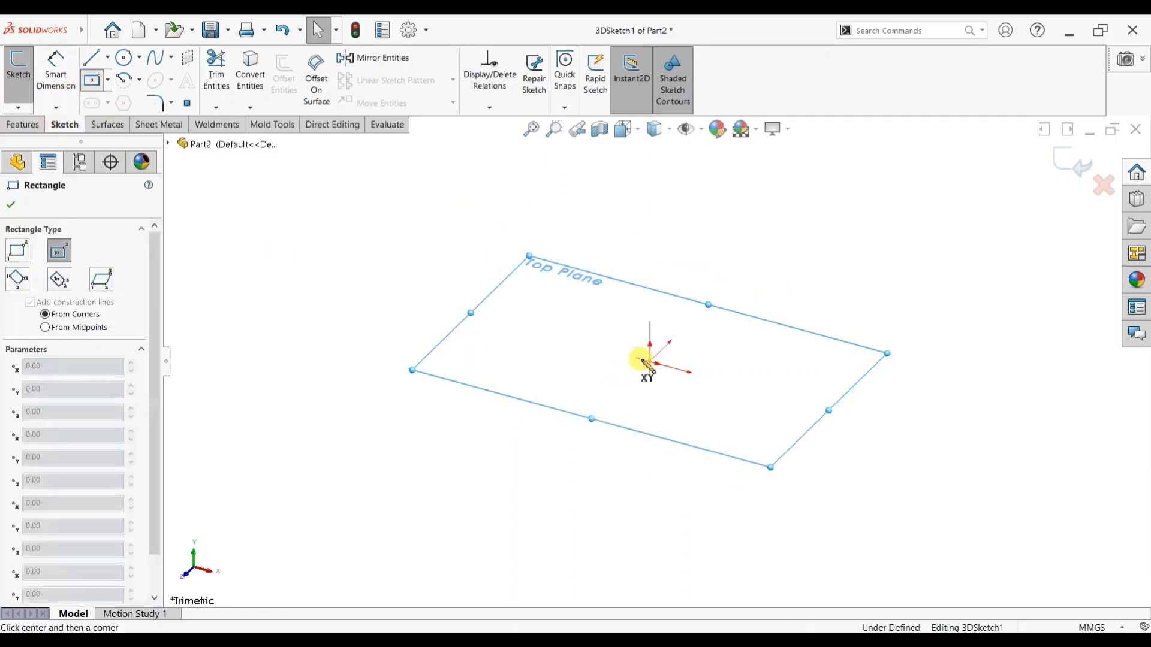
pyautogui.click(650, 360)
pyautogui.click(753, 475)
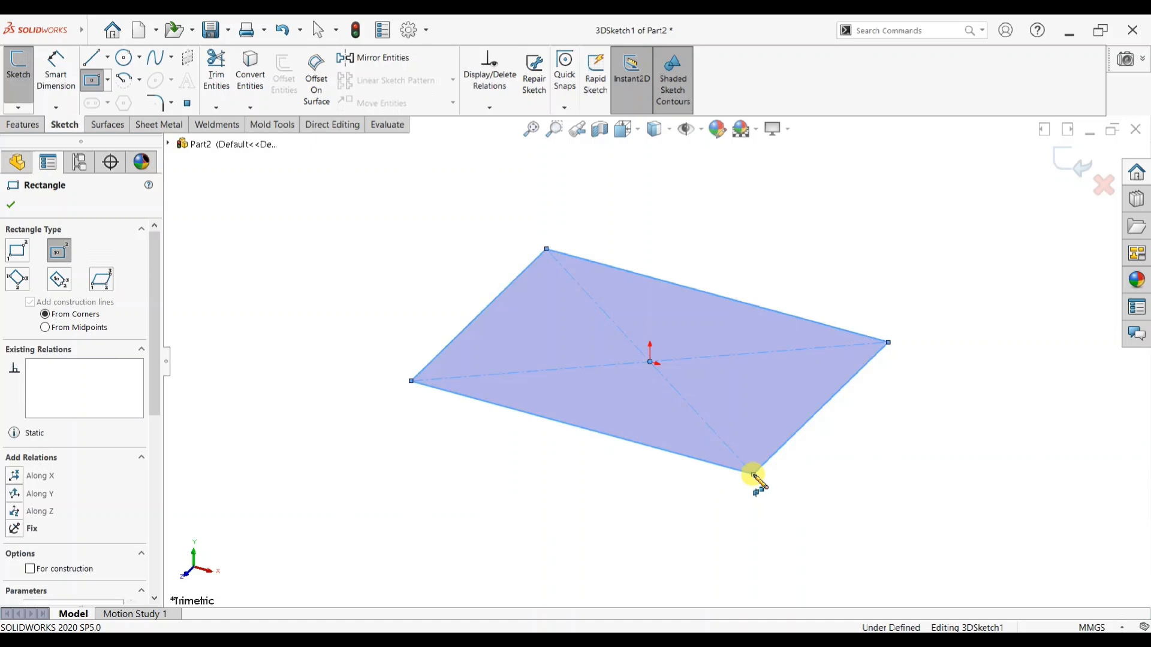
# - Dimension the rectangle to 850 mm on its short side and 1500 mm on its long side, and exit the 3D sketch
pyautogui.click(44, 66)
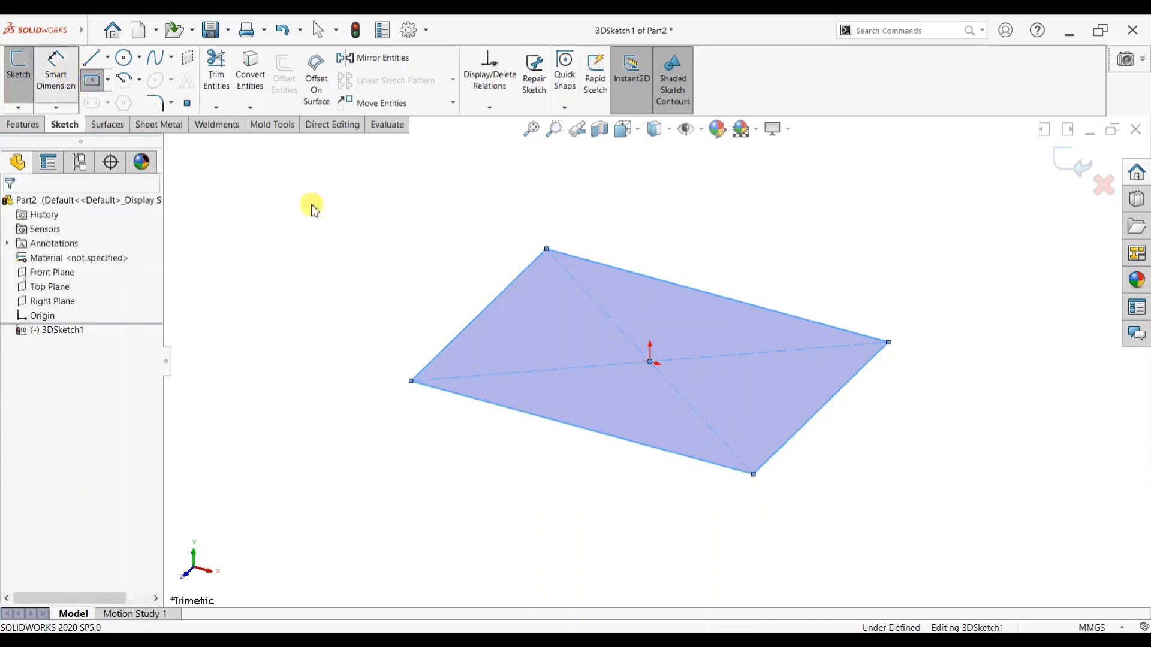
pyautogui.click(466, 316)
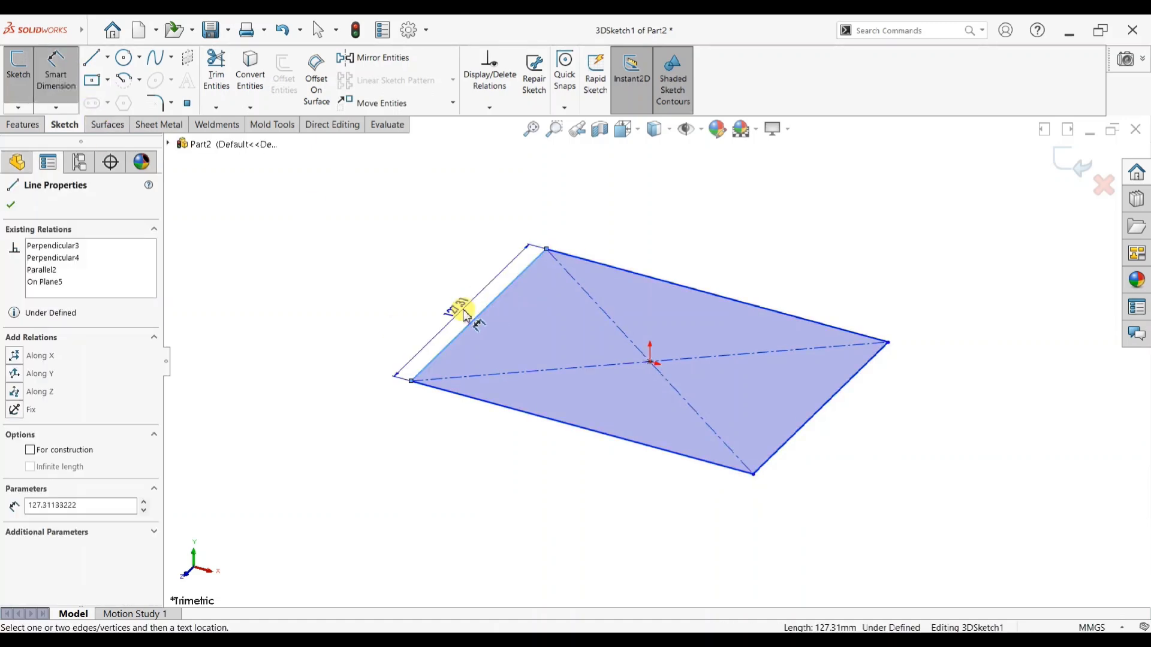
pyautogui.click(465, 314)
pyautogui.press('Return')
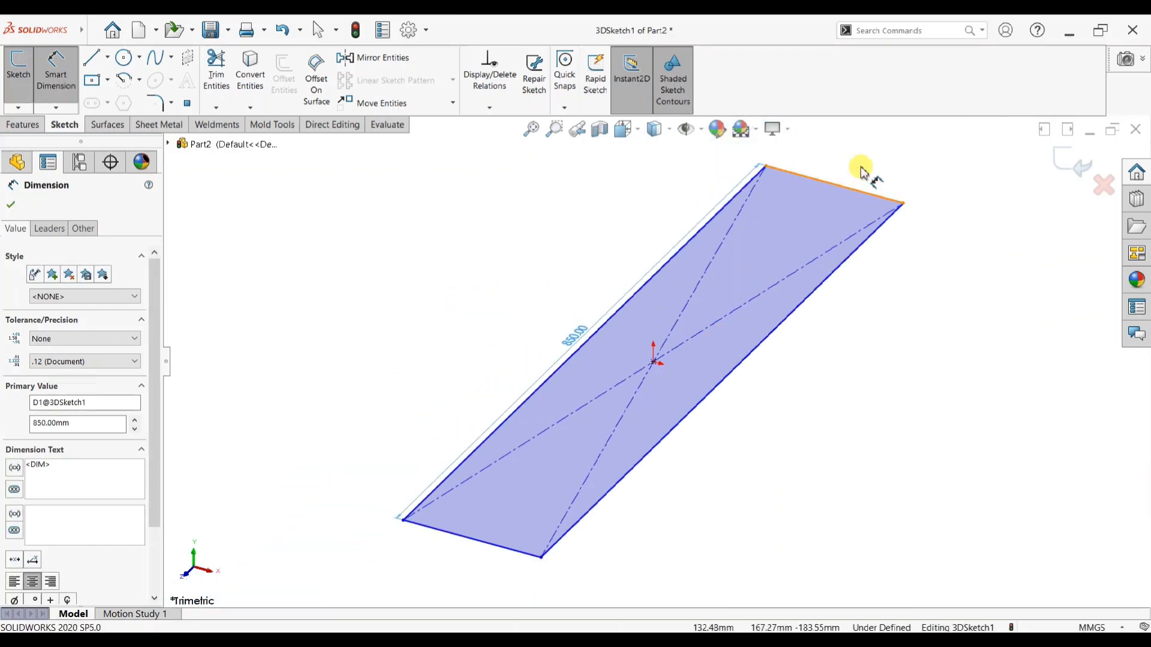
pyautogui.click(851, 189)
pyautogui.click(863, 174)
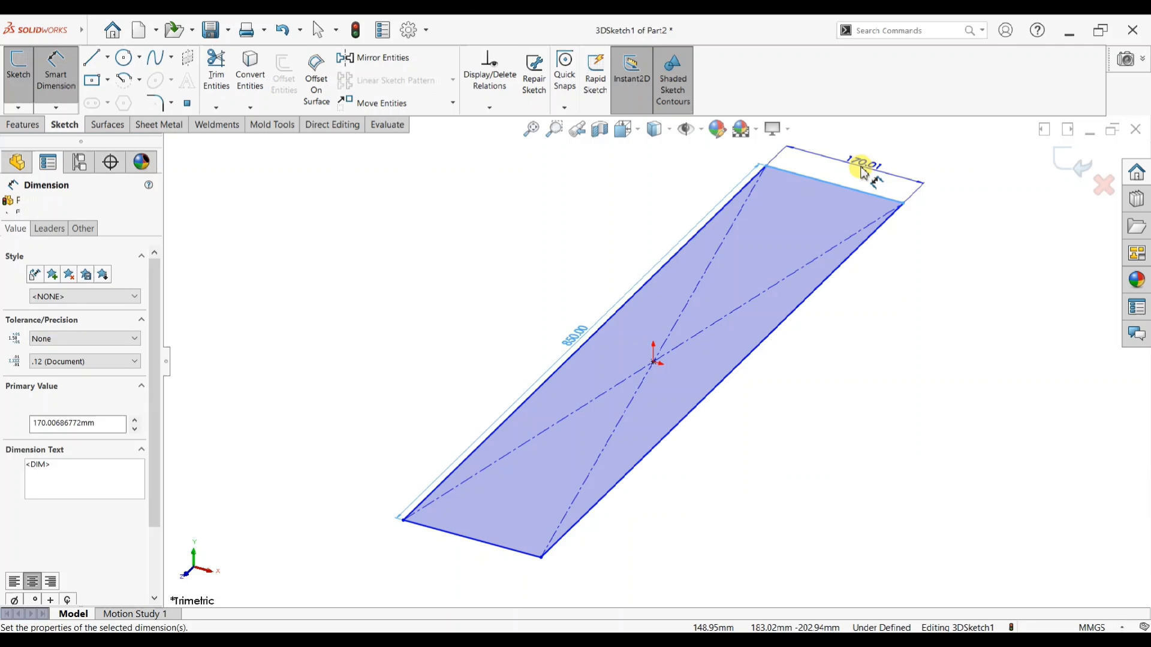
pyautogui.press('Return')
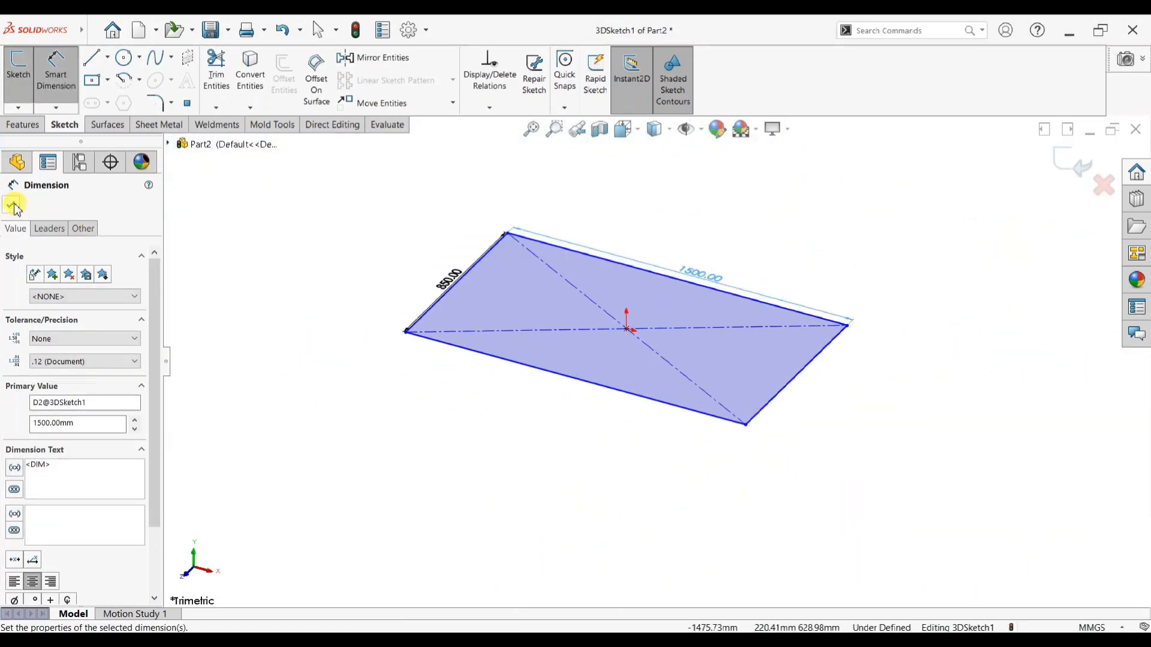
pyautogui.press('Escape')
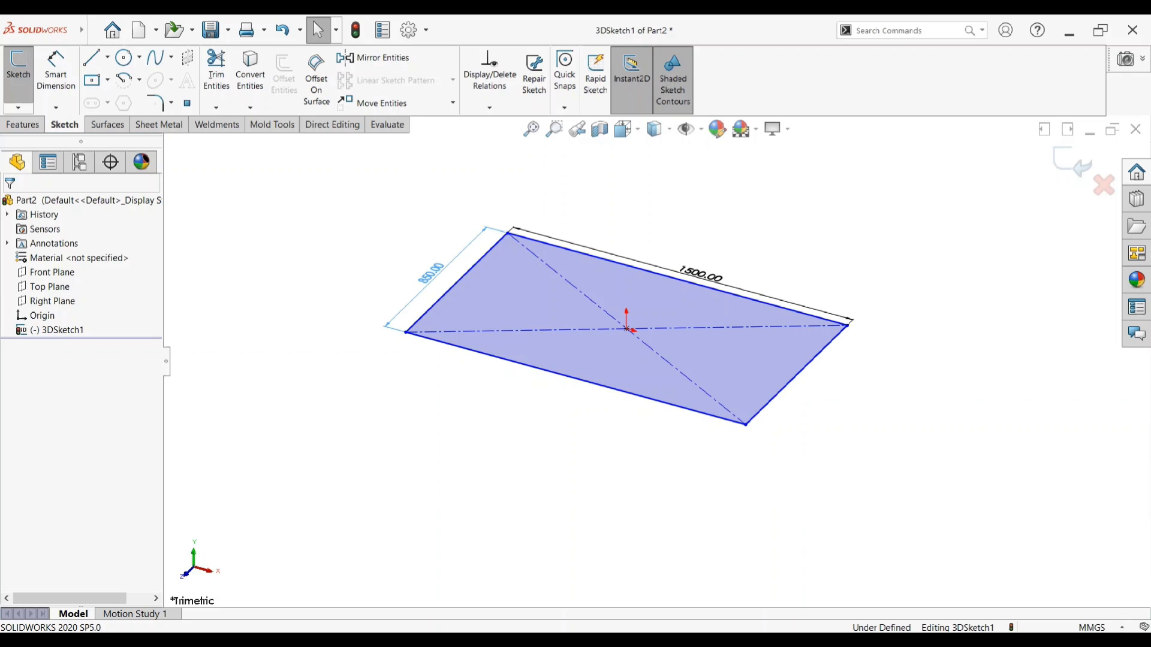
pyautogui.click(432, 274)
pyautogui.scroll(-3, 893, 441)
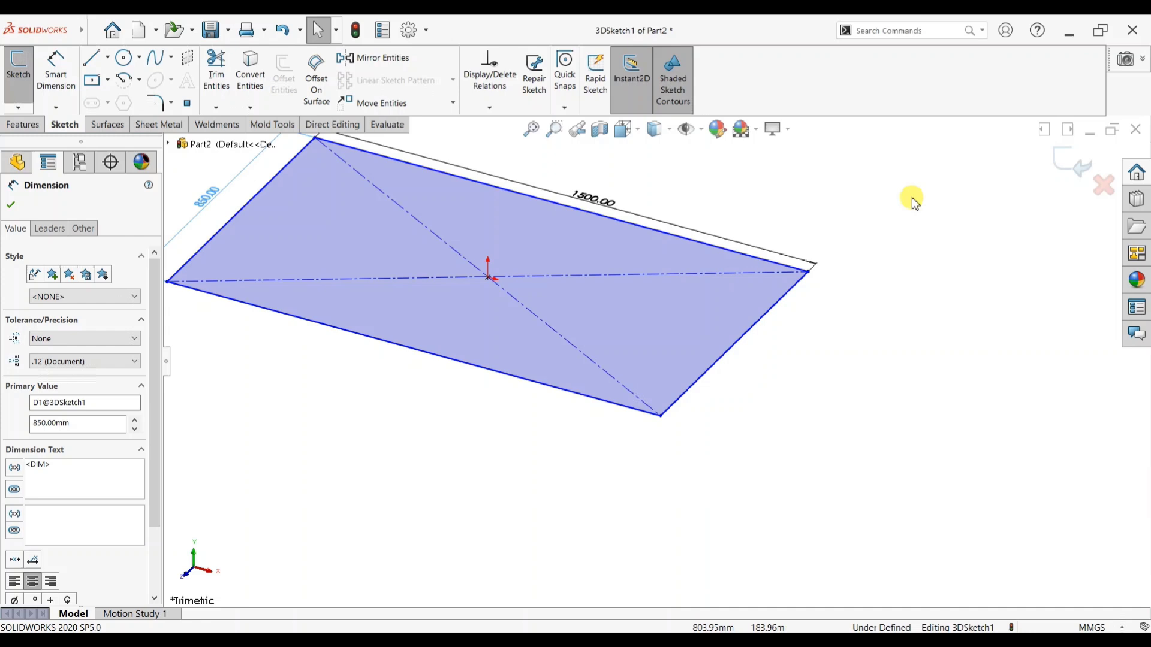
pyautogui.click(1061, 165)
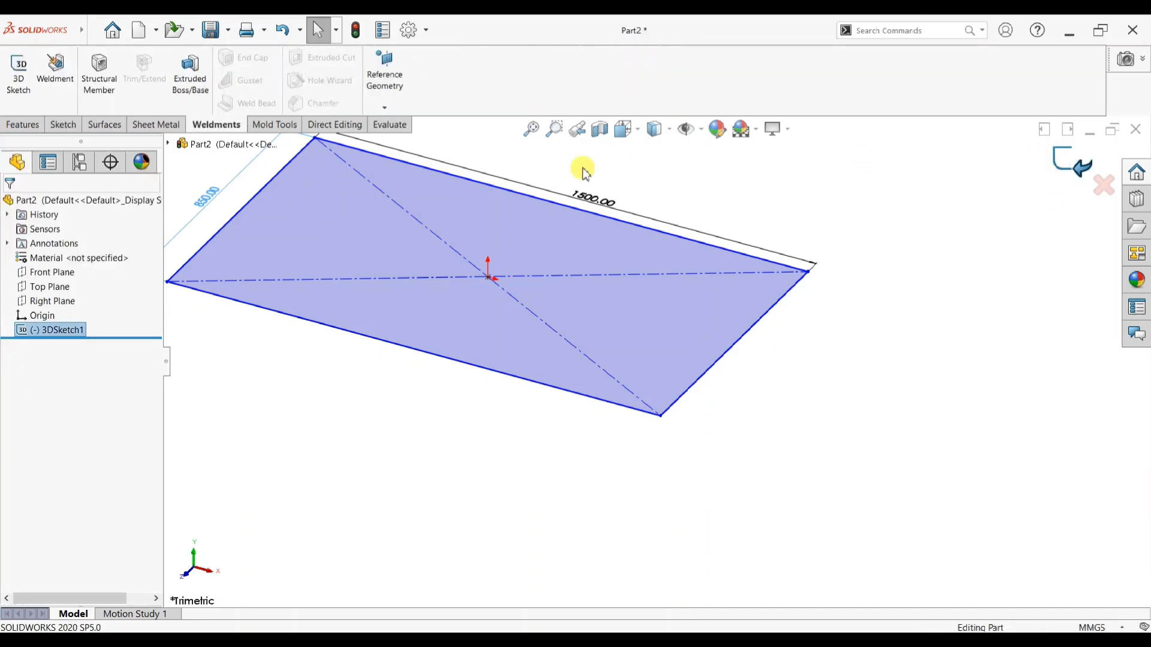
# - Reopen the 3D sketch and draw a line about 446 mm straight down from the rectangle's short edge and a horizontal line about 695 mm long along Z
pyautogui.click(22, 85)
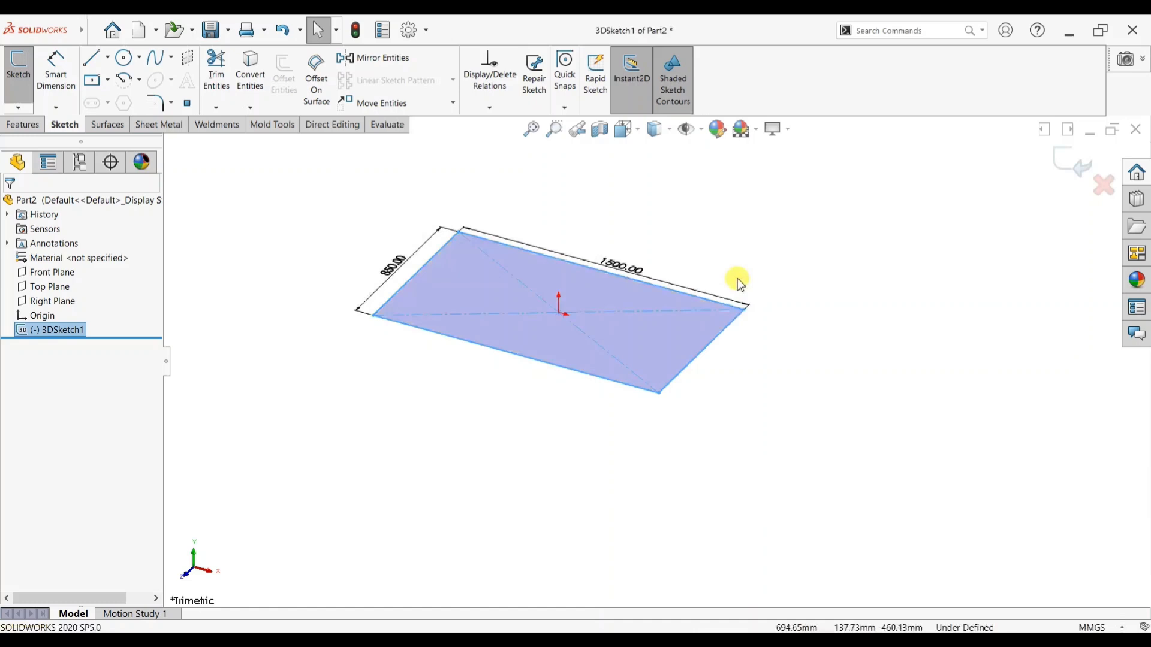
pyautogui.scroll(-2, 737, 280)
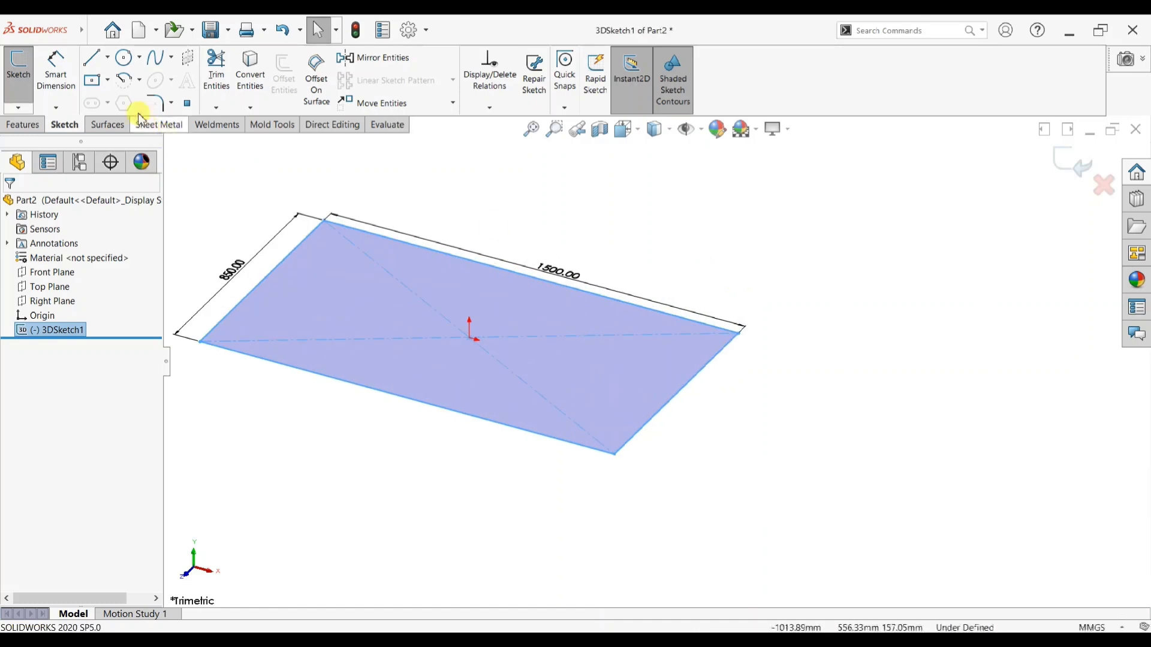
pyautogui.click(631, 441)
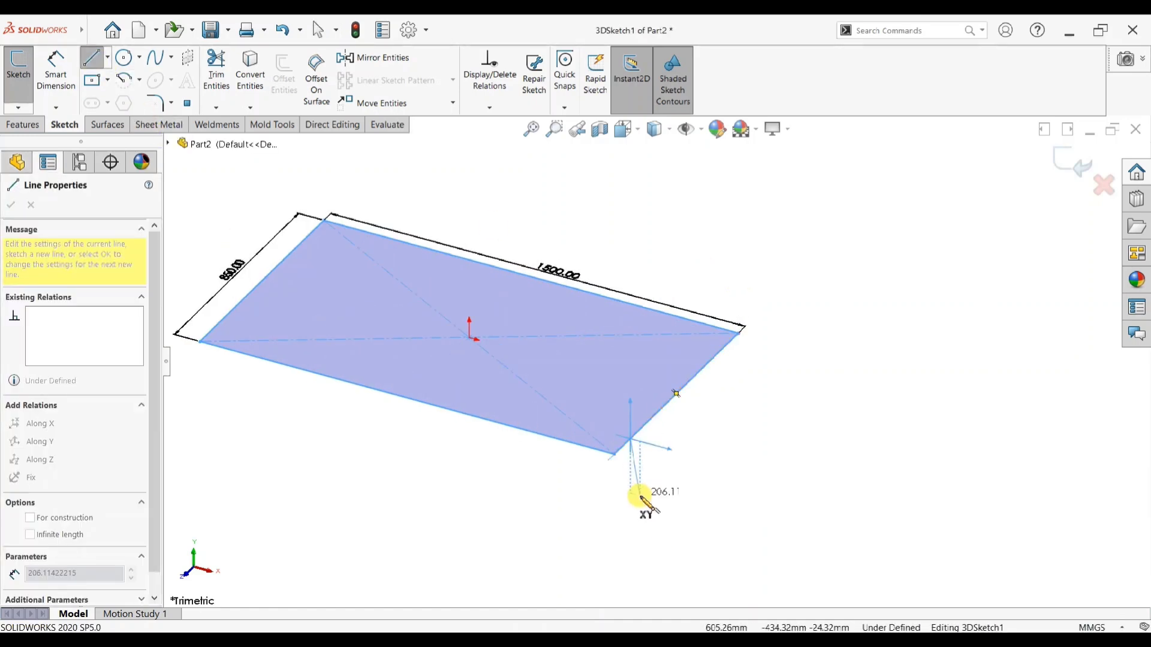
pyautogui.press('Tab')
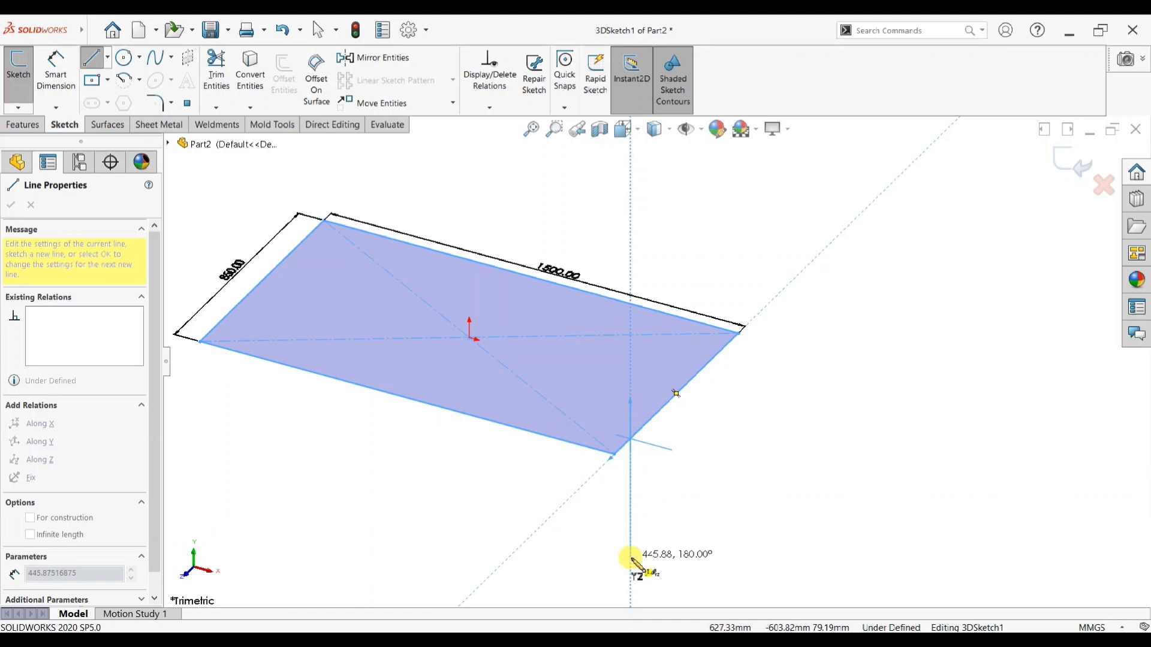
pyautogui.click(630, 558)
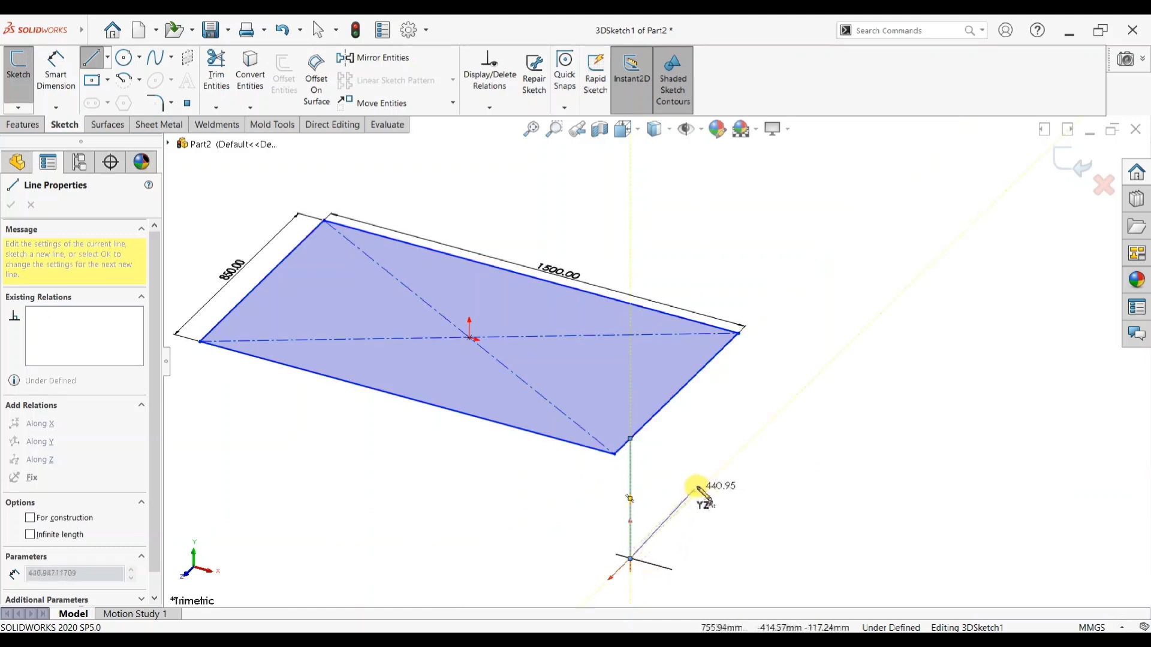
pyautogui.click(732, 460)
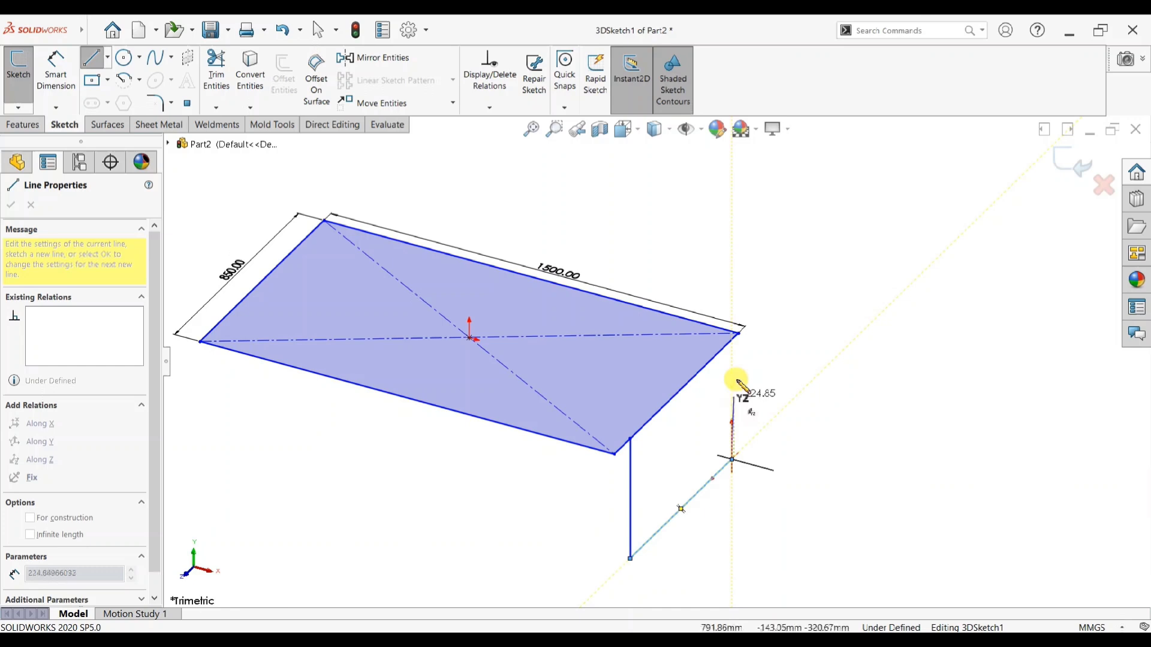
pyautogui.click(739, 332)
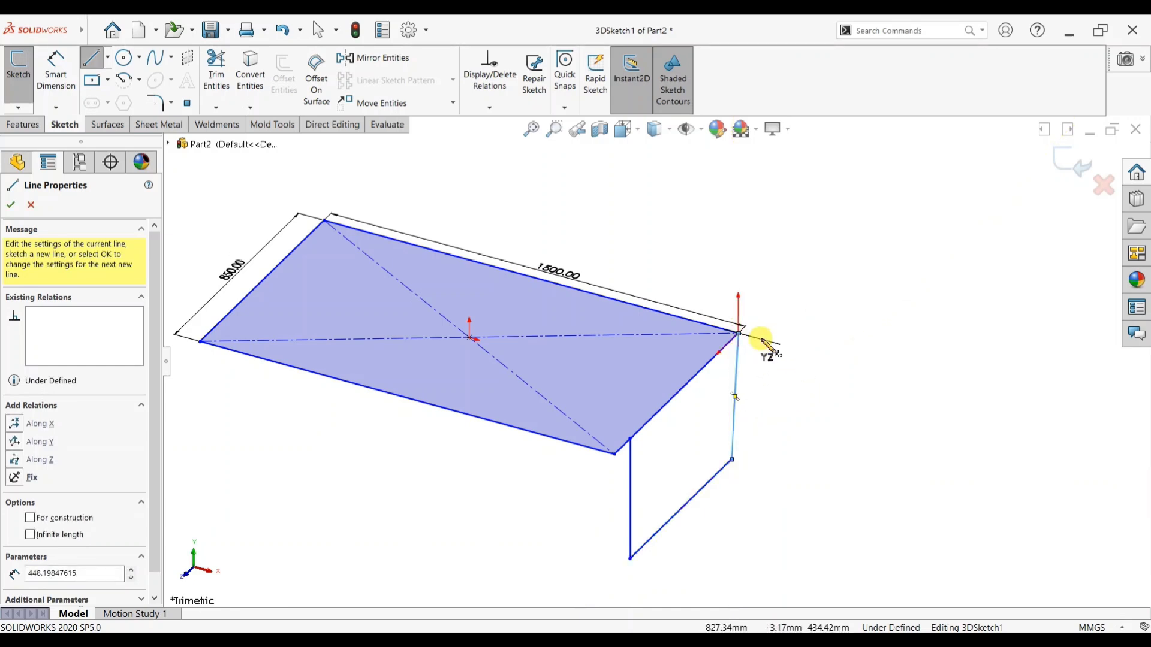
pyautogui.hotkey('ctrl', 'z')
pyautogui.press('Escape')
# - Draw a vertical line about 446 mm long from the horizontal line's free end up to the rectangle's short edge, completing the leg frame
pyautogui.scroll(-1, 762, 371)
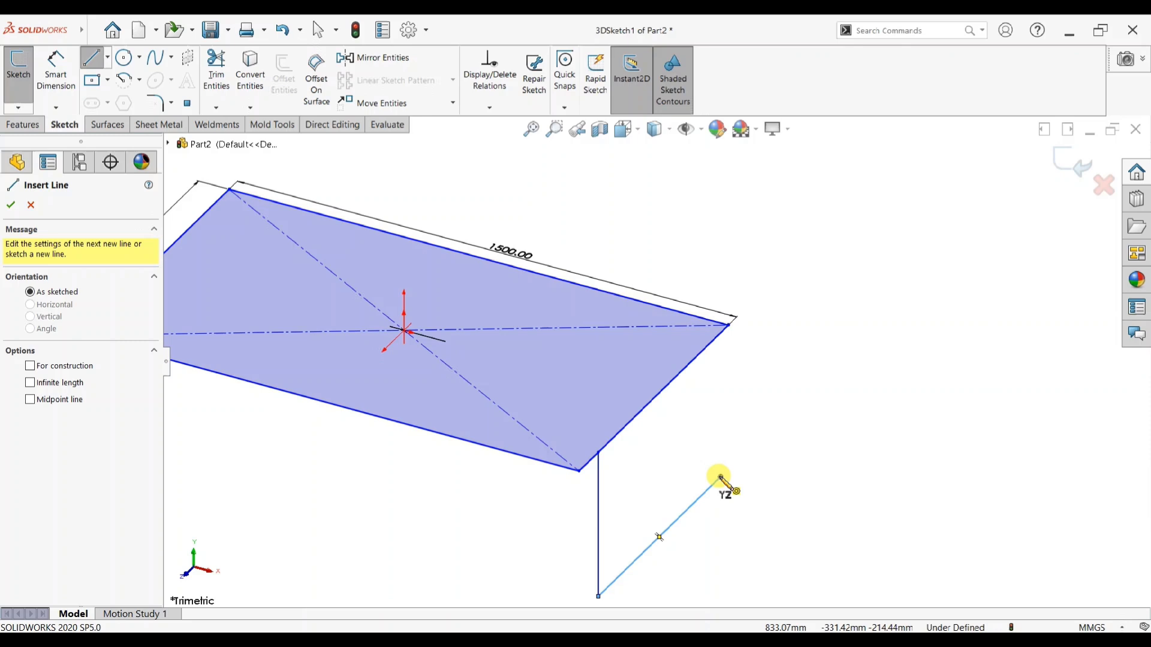
pyautogui.click(720, 478)
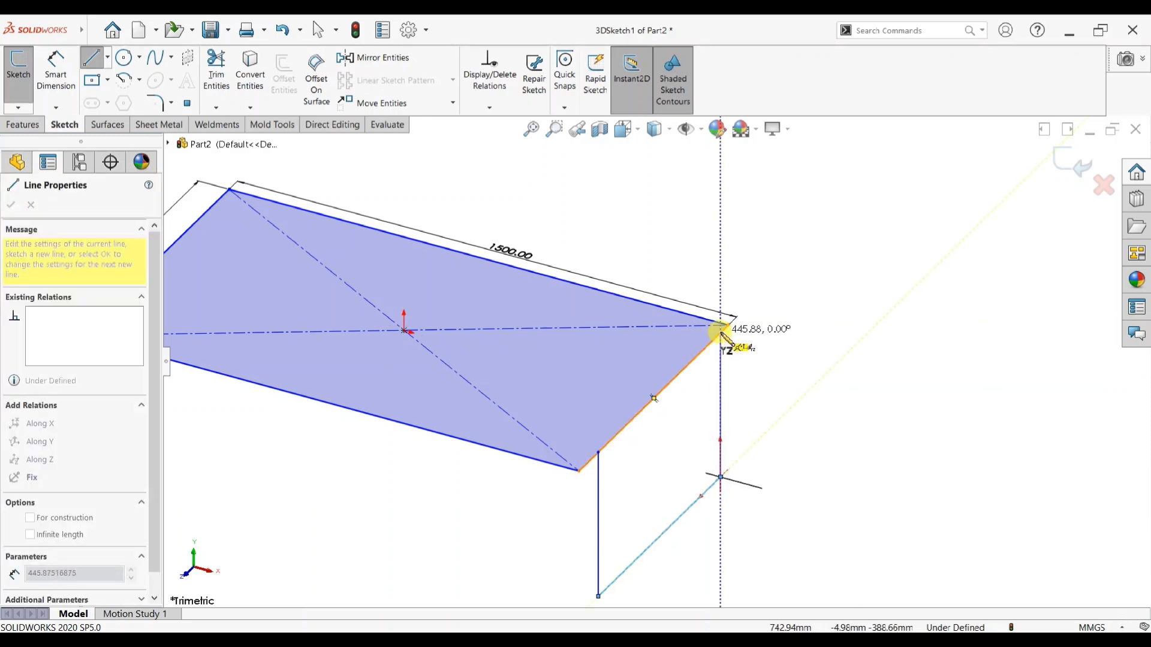
pyautogui.click(720, 327)
pyautogui.rightClick(763, 277)
pyautogui.click(774, 286)
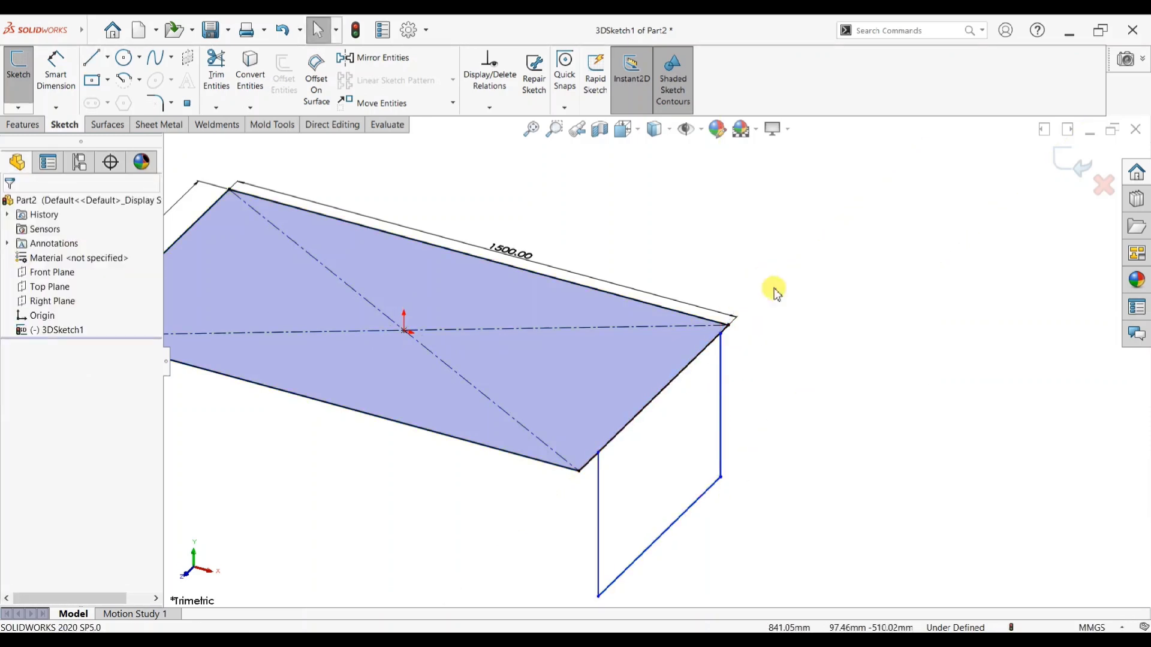
# - In the Right view, dimension the first leg's top endpoint 20 mm from the adjacent rectangle corner
pyautogui.scroll(3, 756, 446)
pyautogui.moveTo(756, 446); pyautogui.dragTo(704, 448, button='middle')
pyautogui.press('space')
pyautogui.click(514, 489)
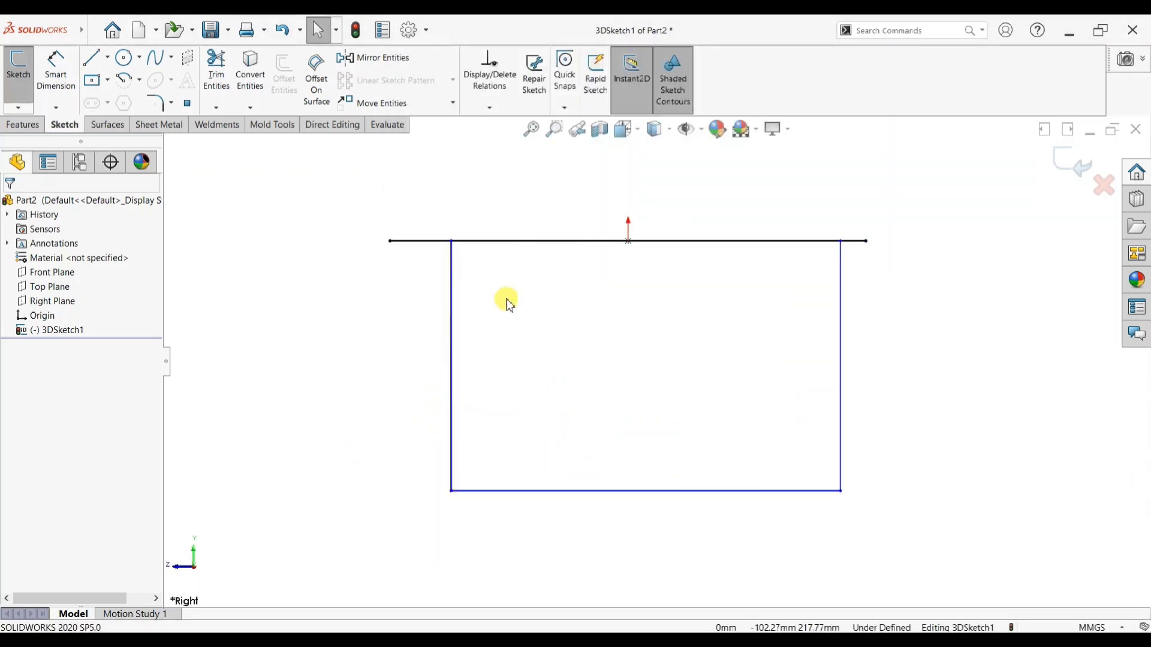
pyautogui.click(60, 97)
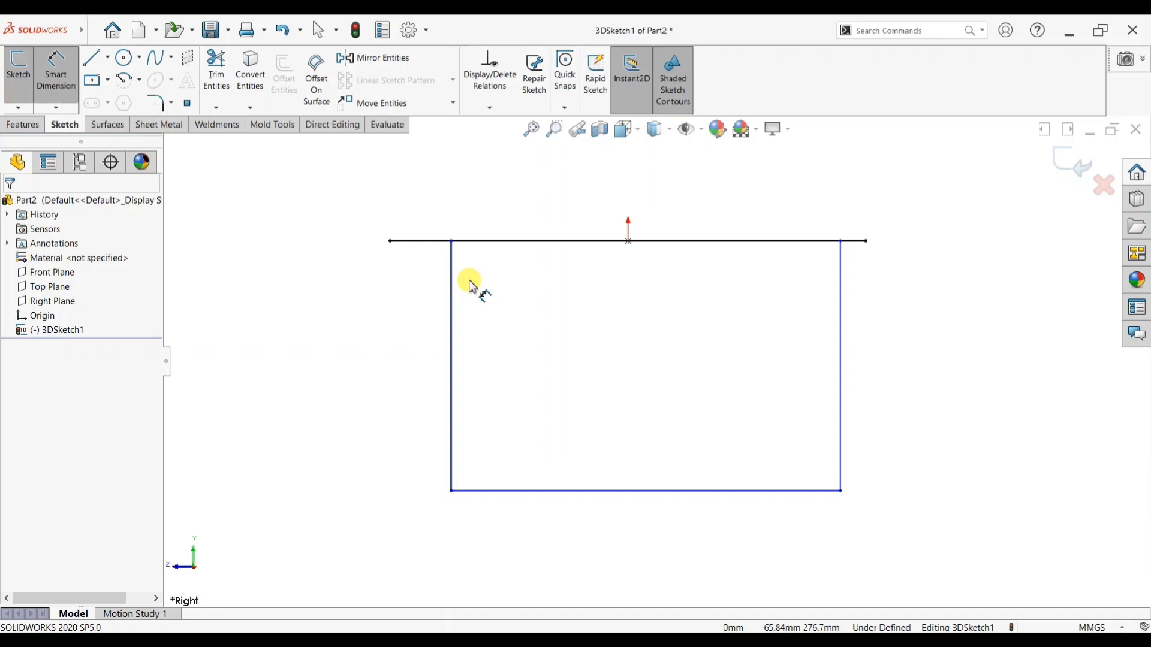
pyautogui.click(388, 241)
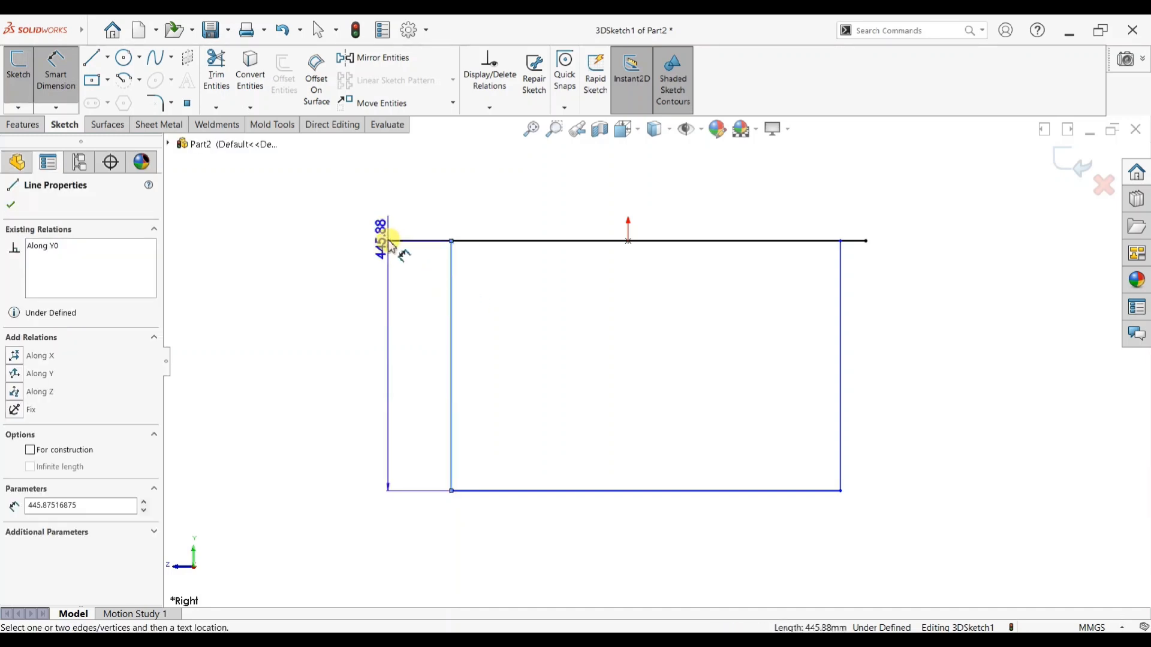
pyautogui.click(419, 233)
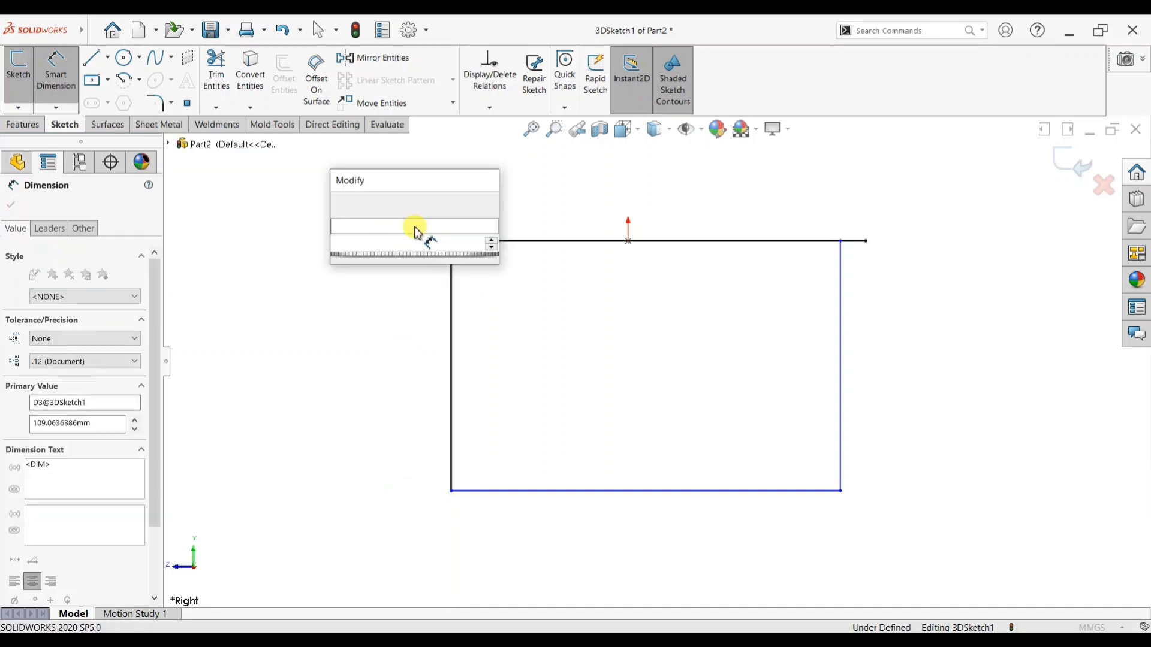
pyautogui.write('20')
pyautogui.press('Return')
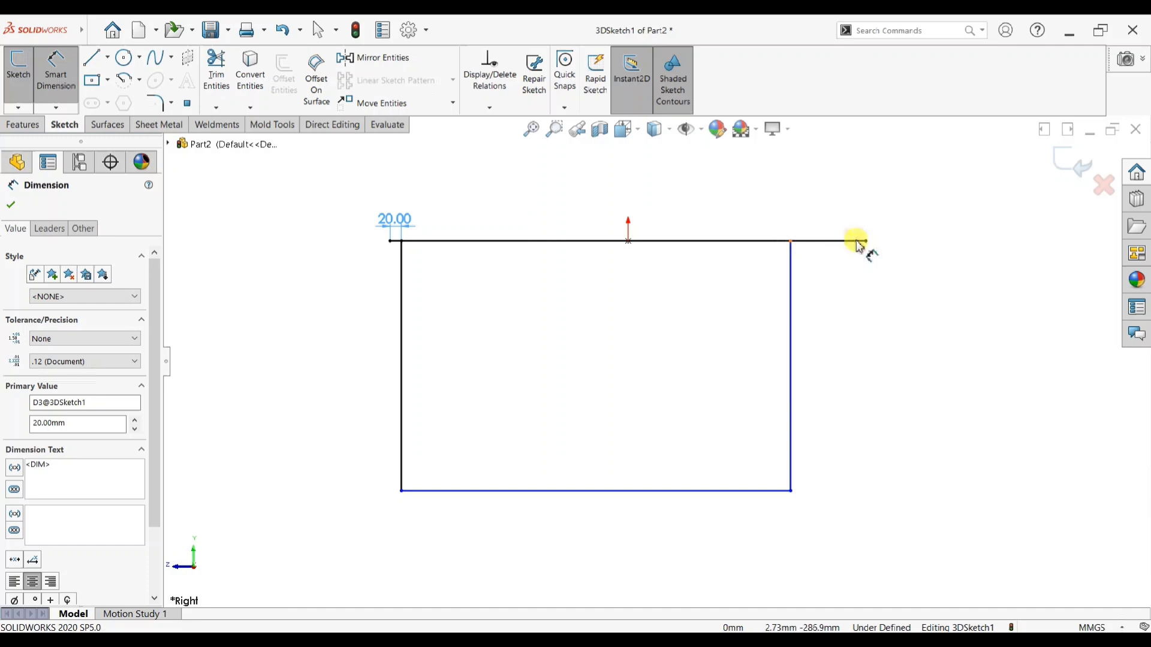
# - Try to dimension the second leg's top endpoint 20 mm from the rectangle corner beside it
pyautogui.click(866, 241)
pyautogui.press('Escape')
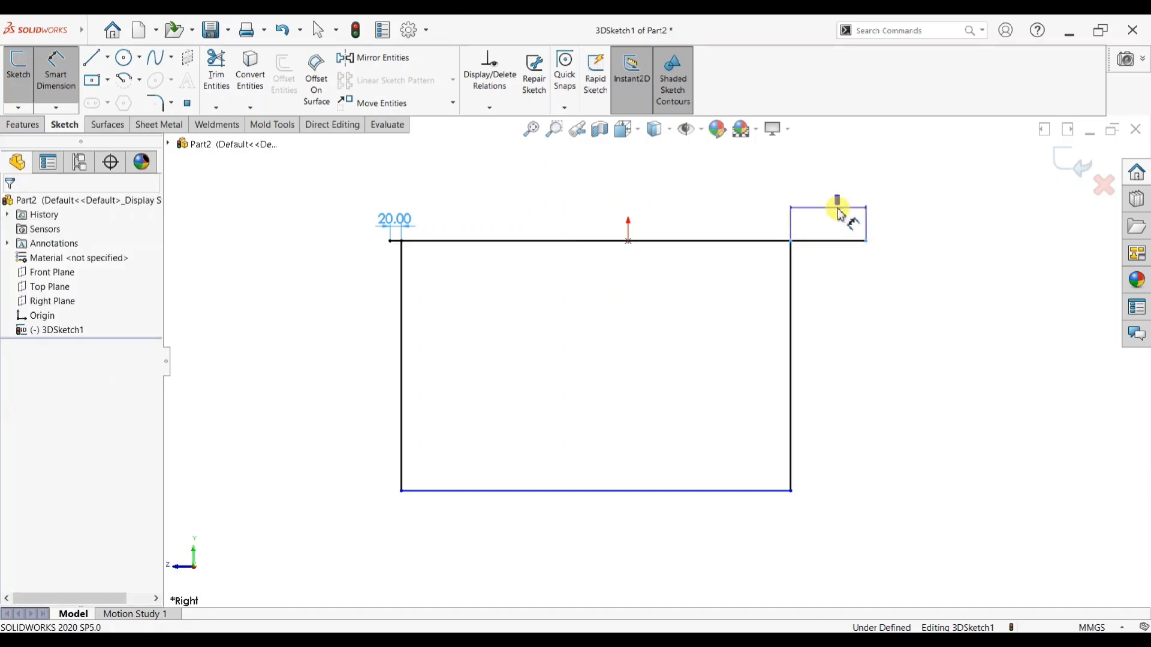
pyautogui.click(838, 208)
pyautogui.write('20')
pyautogui.press('Return')
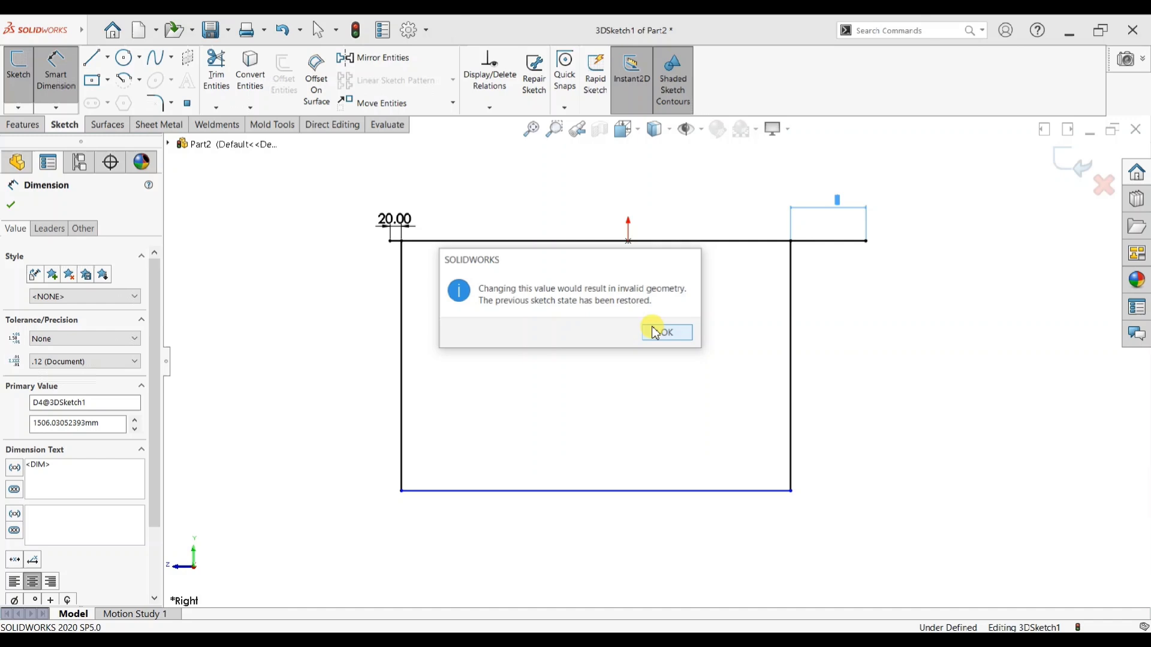
pyautogui.click(662, 330)
# - Delete the dimension just added between the second leg's top endpoint and the rectangle corner
pyautogui.scroll(2, 747, 329)
pyautogui.moveTo(755, 324); pyautogui.dragTo(664, 458, button='middle')
pyautogui.press('Escape')
pyautogui.scroll(-3, 624, 455)
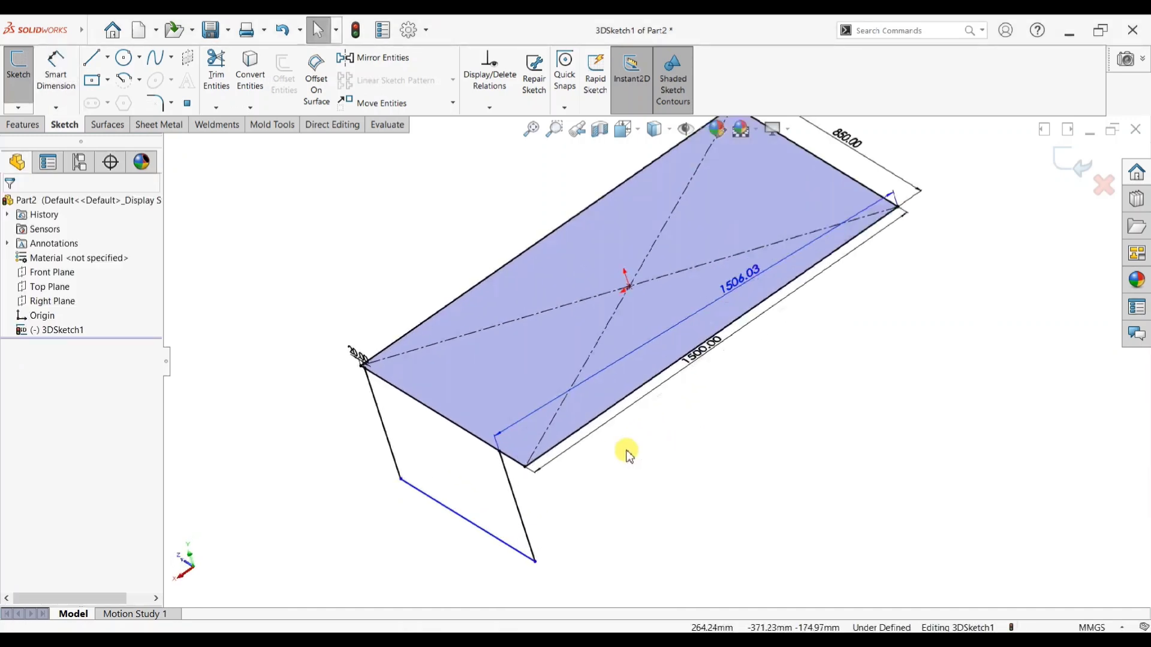
pyautogui.click(758, 242)
pyautogui.press('Delete')
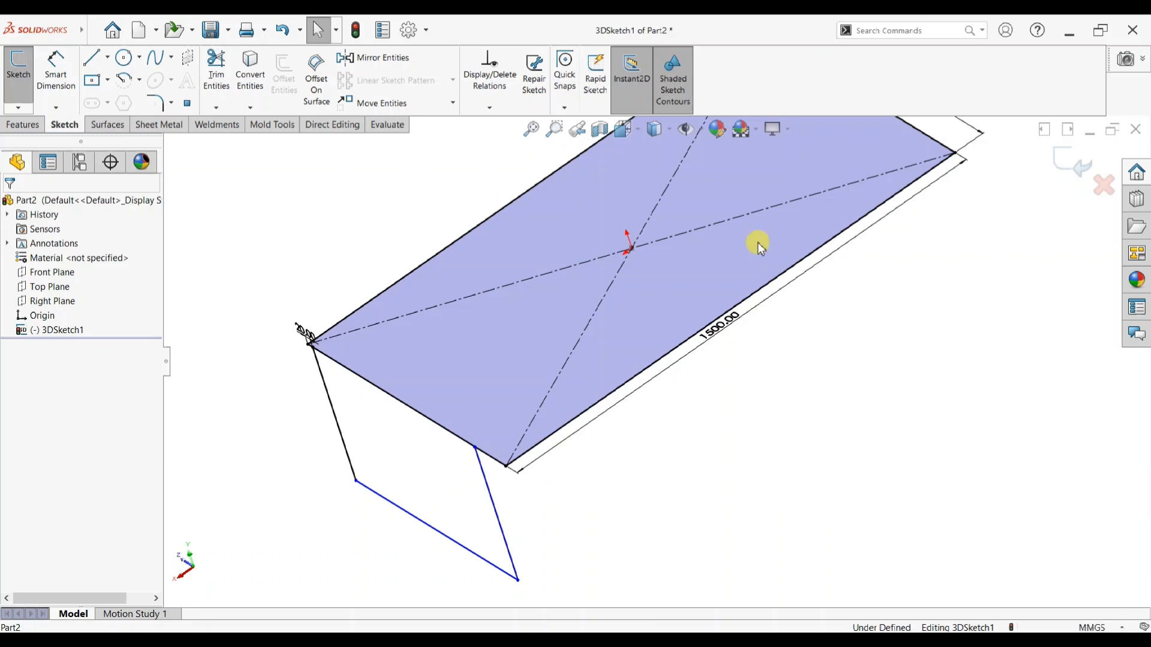
pyautogui.scroll(4, 585, 436)
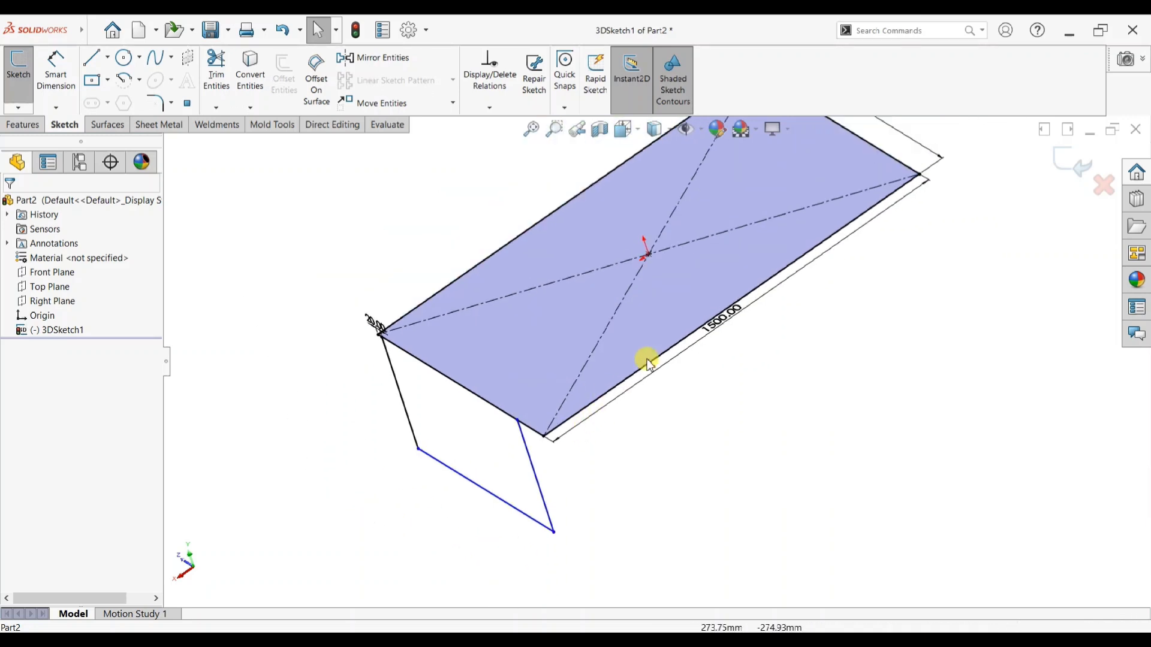
pyautogui.moveTo(648, 354)
pyautogui.mouseDown(button='middle')
pyautogui.moveTo(704, 321)
pyautogui.moveTo(817, 416)
pyautogui.moveTo(810, 447)
pyautogui.mouseUp(button='middle')
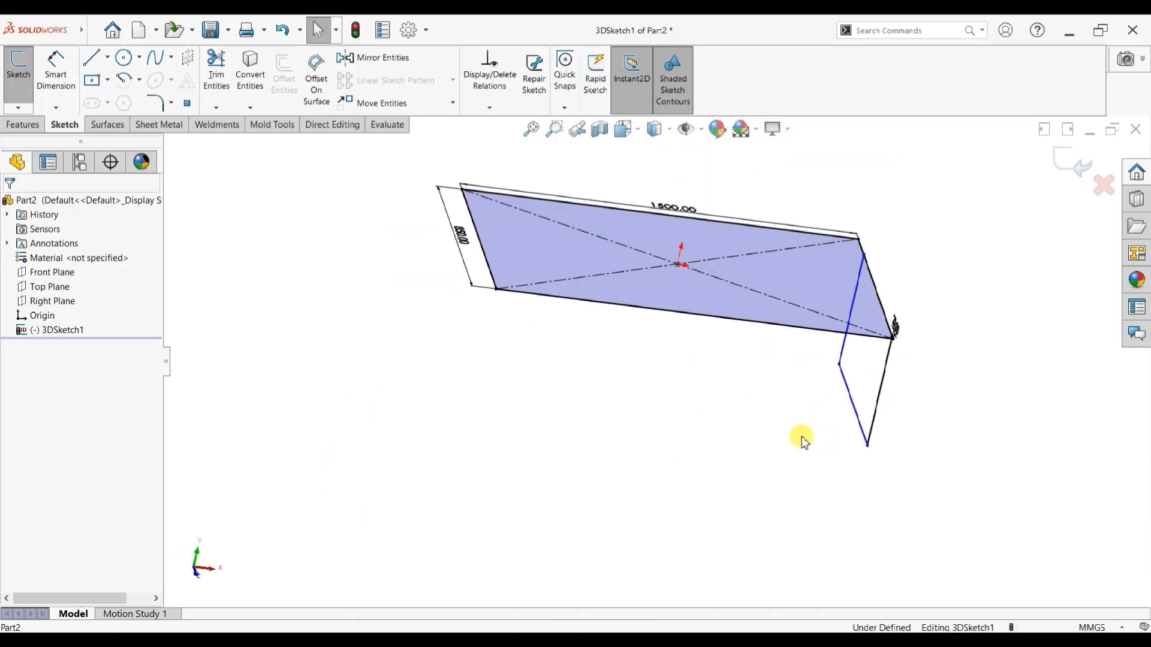
pyautogui.click(54, 75)
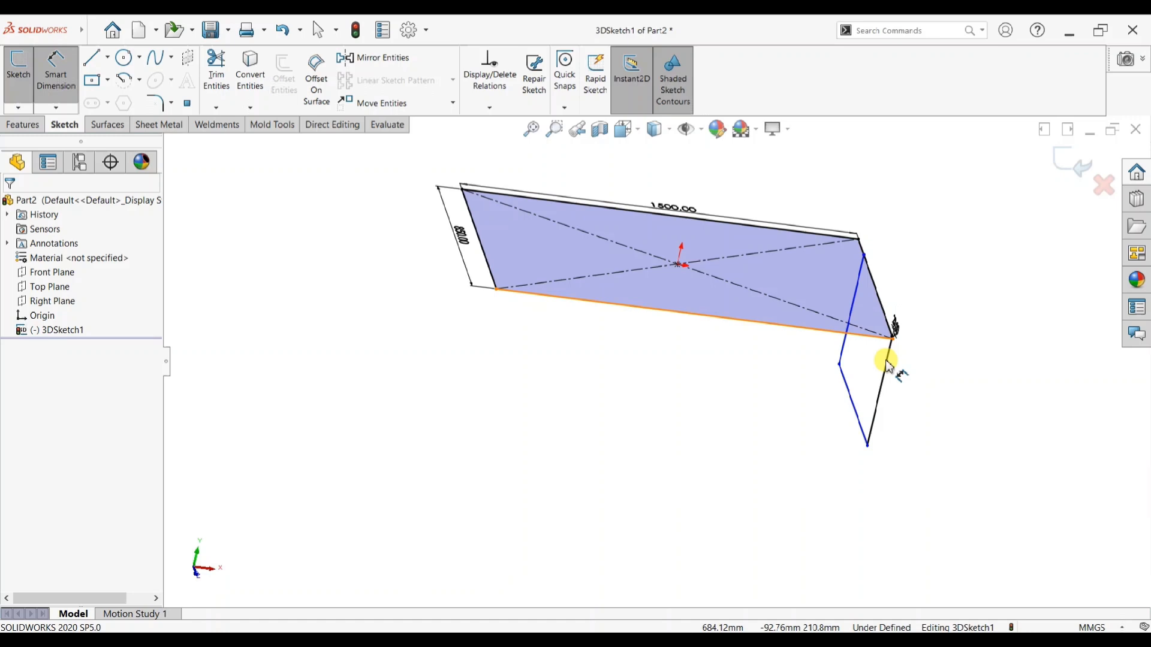
pyautogui.click(889, 366)
pyautogui.click(877, 364)
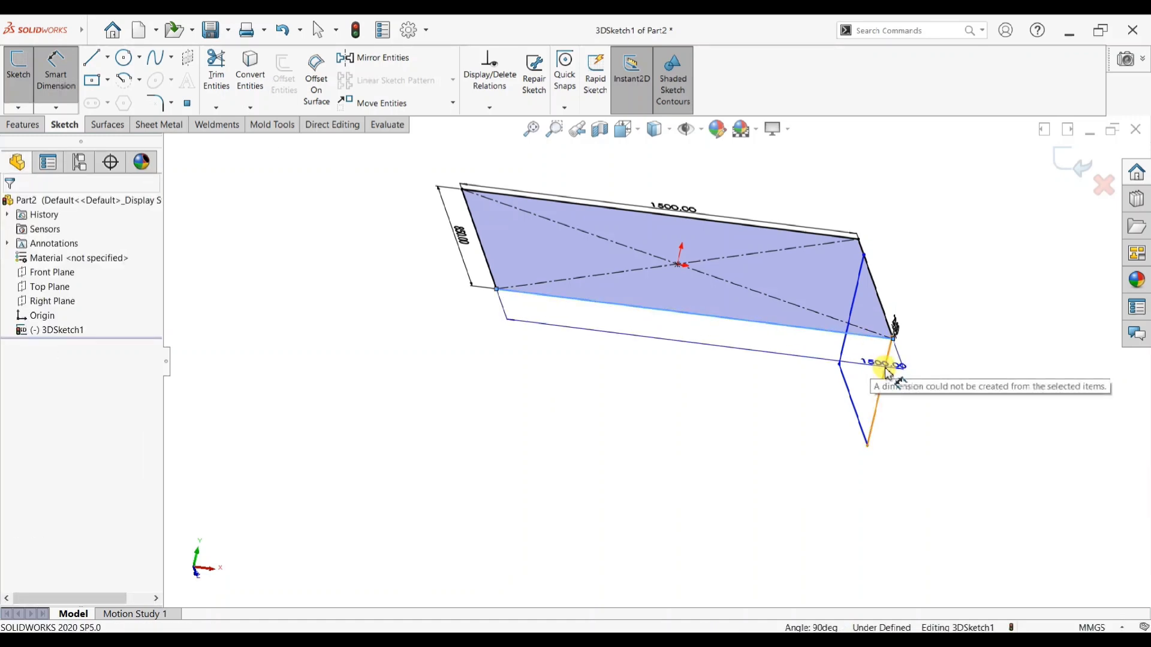
pyautogui.click(886, 369)
pyautogui.click(876, 371)
pyautogui.press('Escape')
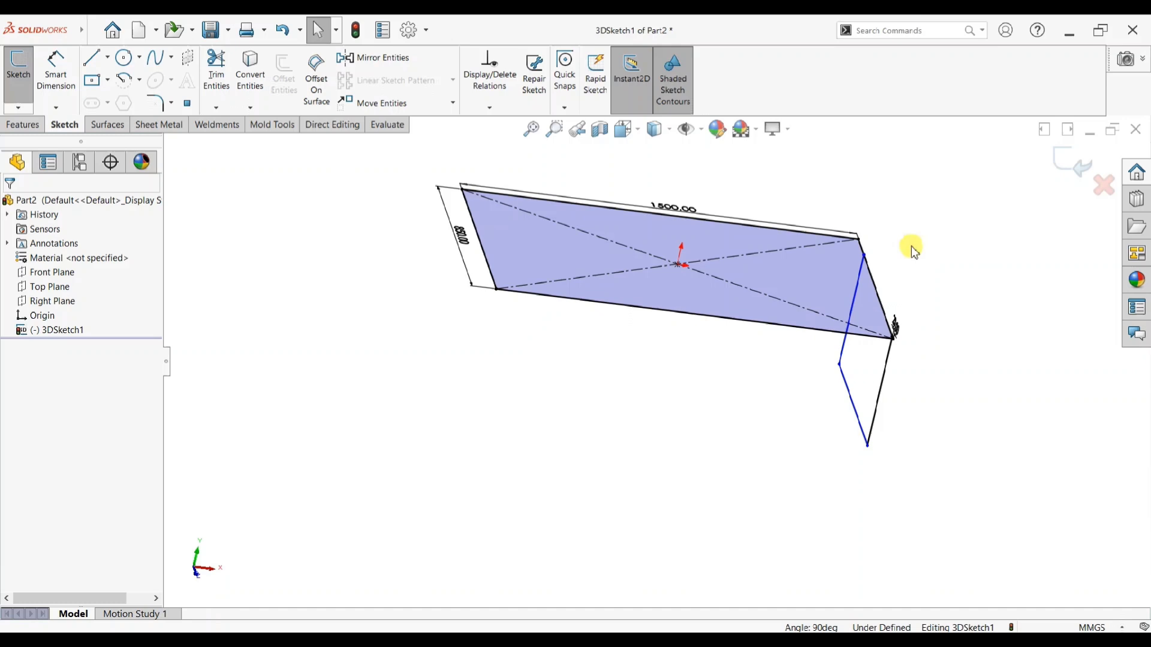
# - Dimension the second leg's top endpoint 20 mm from the rectangle corner beside it
pyautogui.moveTo(911, 248)
pyautogui.mouseDown(button='middle')
pyautogui.moveTo(848, 264)
pyautogui.moveTo(980, 269)
pyautogui.mouseUp(button='middle')
pyautogui.scroll(-3, 865, 310)
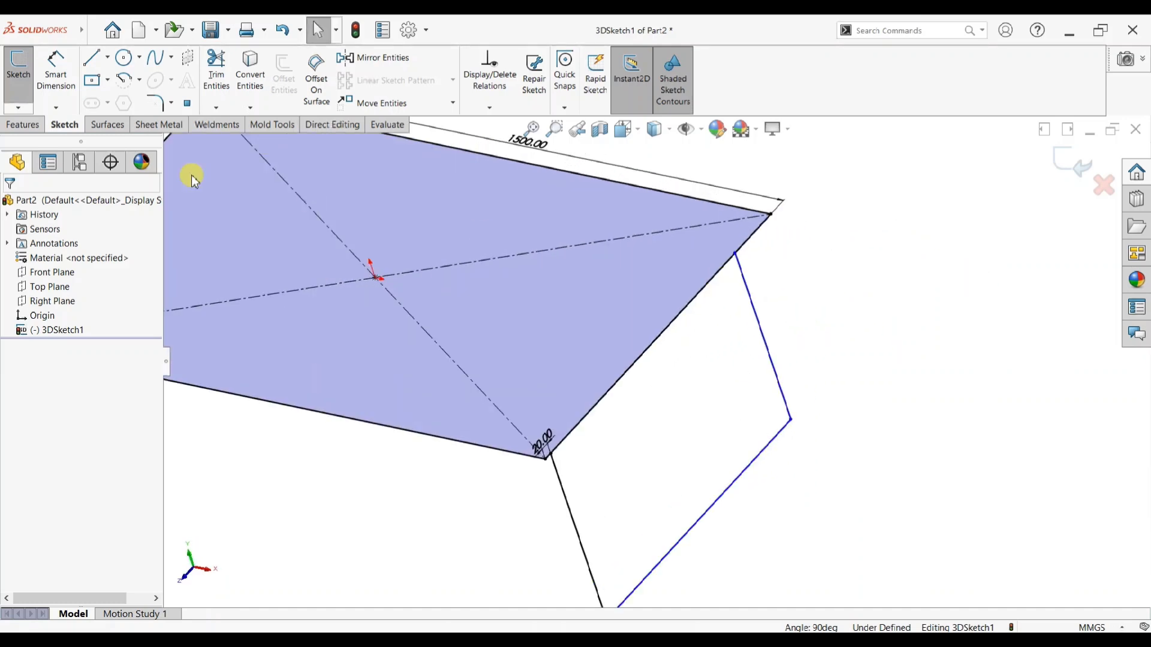
pyautogui.click(56, 70)
pyautogui.click(737, 258)
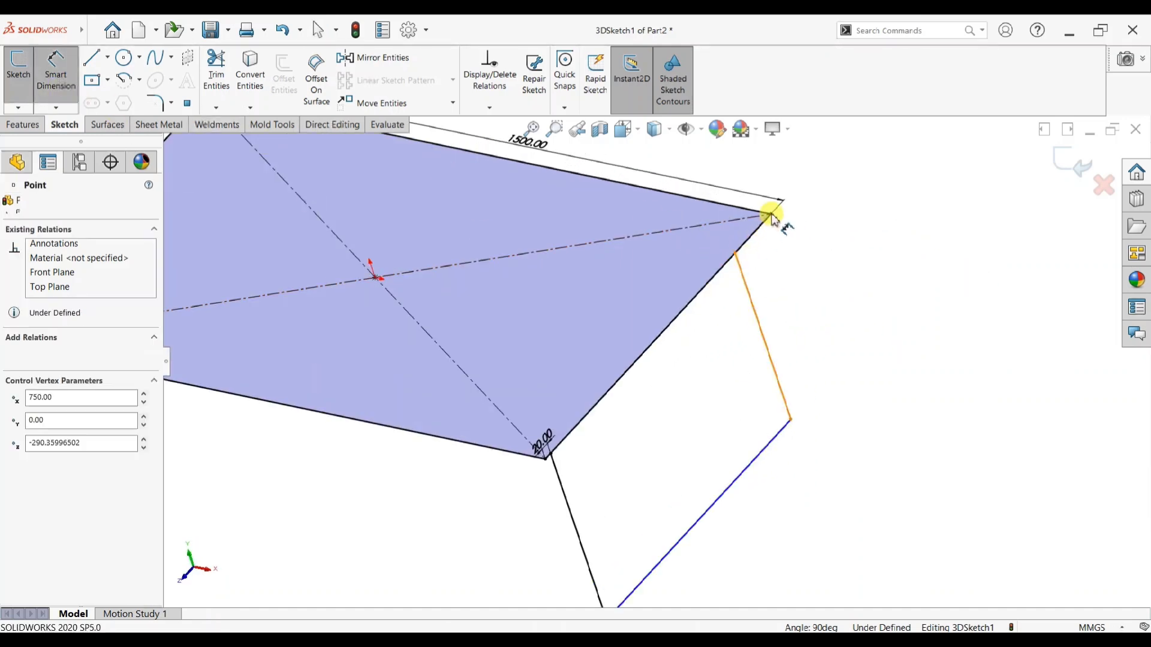
pyautogui.click(771, 214)
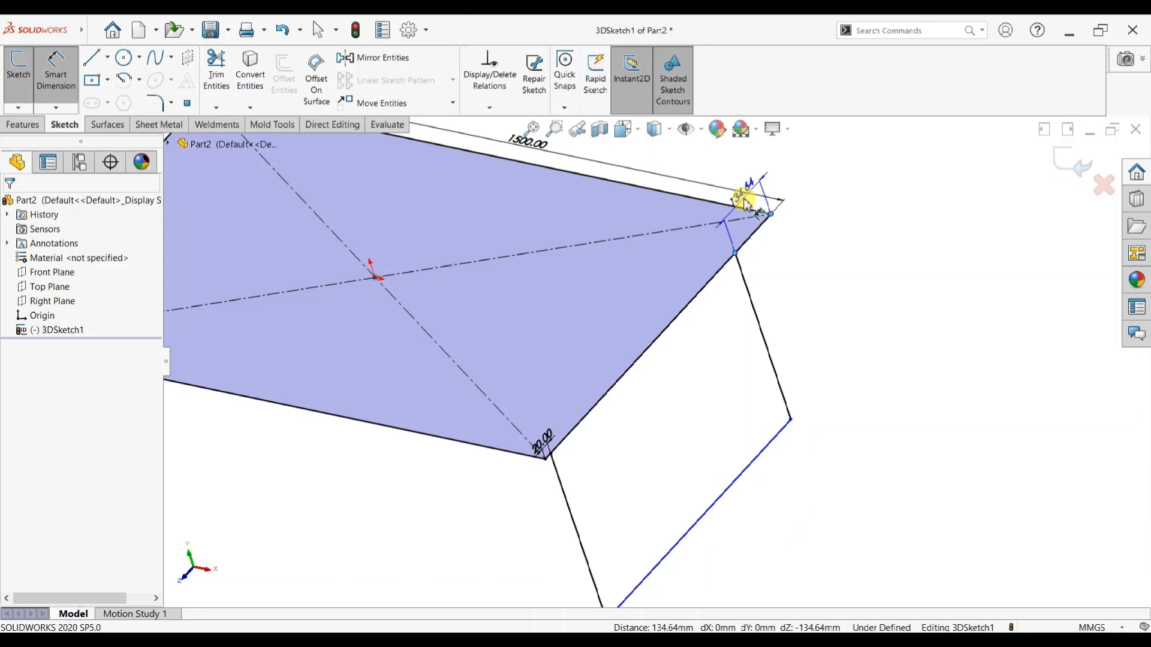
pyautogui.click(746, 206)
pyautogui.write('20')
pyautogui.press('Return')
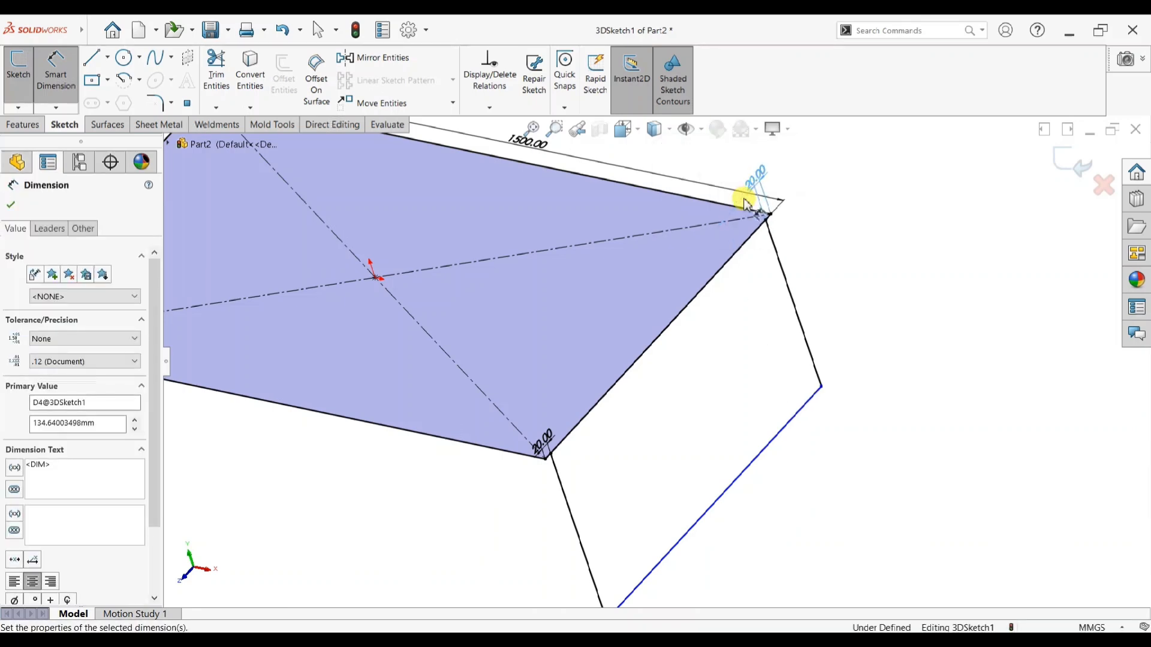
pyautogui.press('Escape')
pyautogui.press('Escape')
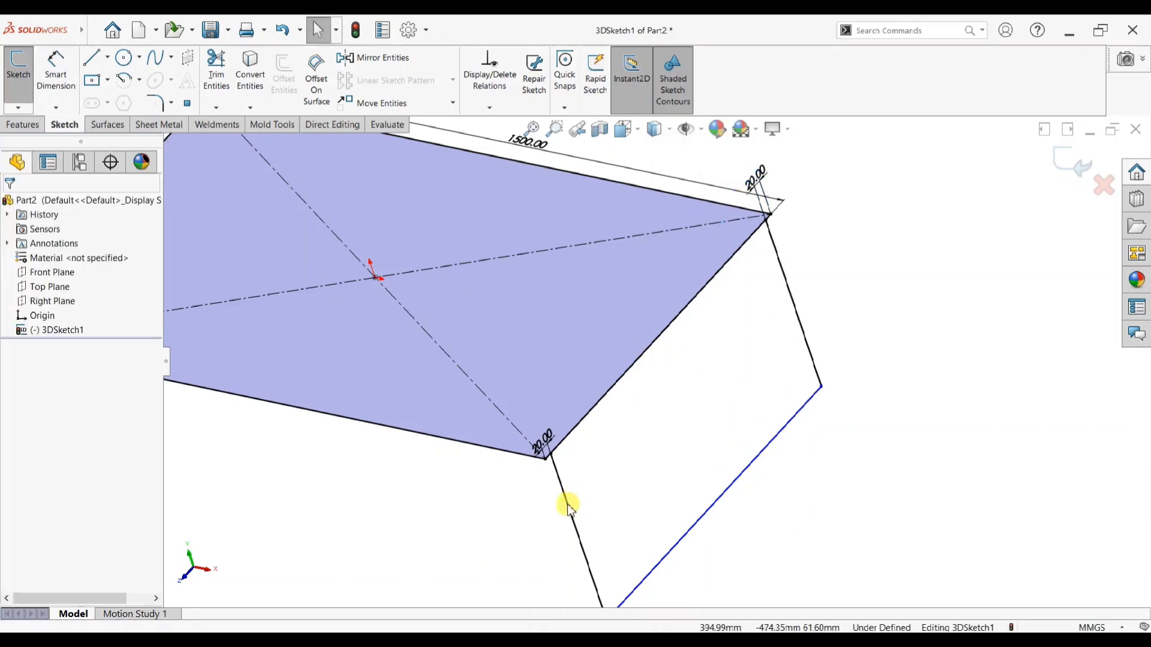
# - Make the two leg lines parallel and equal in length
pyautogui.click(804, 330)
pyautogui.keyDown('ctrl'); pyautogui.click(841, 317); pyautogui.keyUp('ctrl')
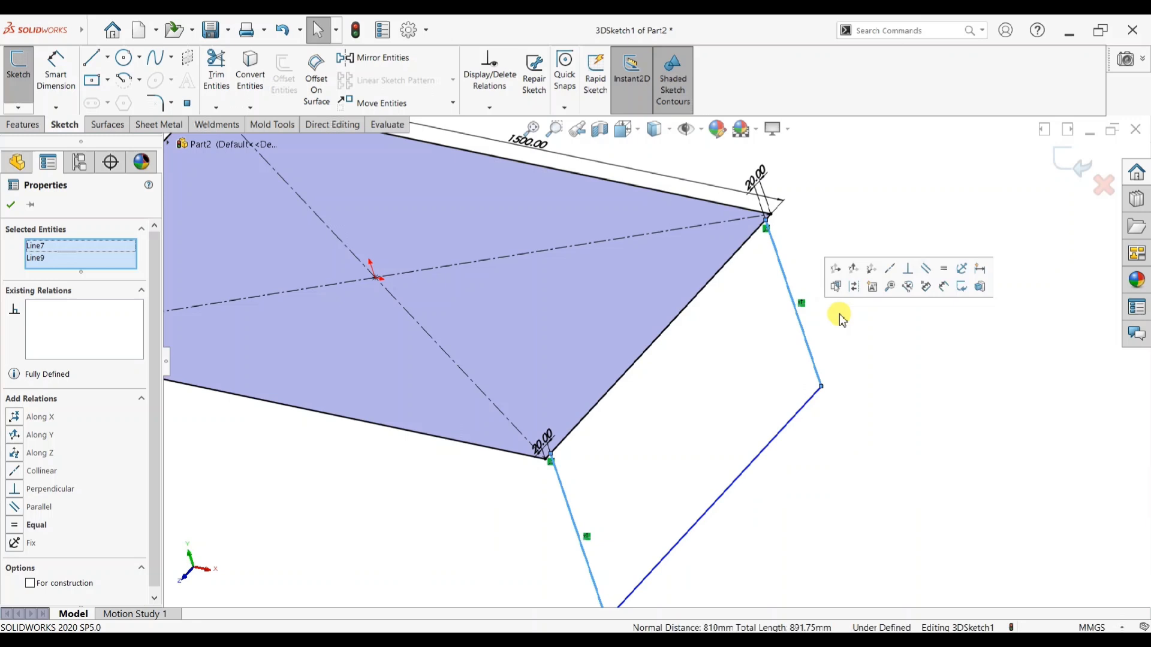
pyautogui.click(945, 271)
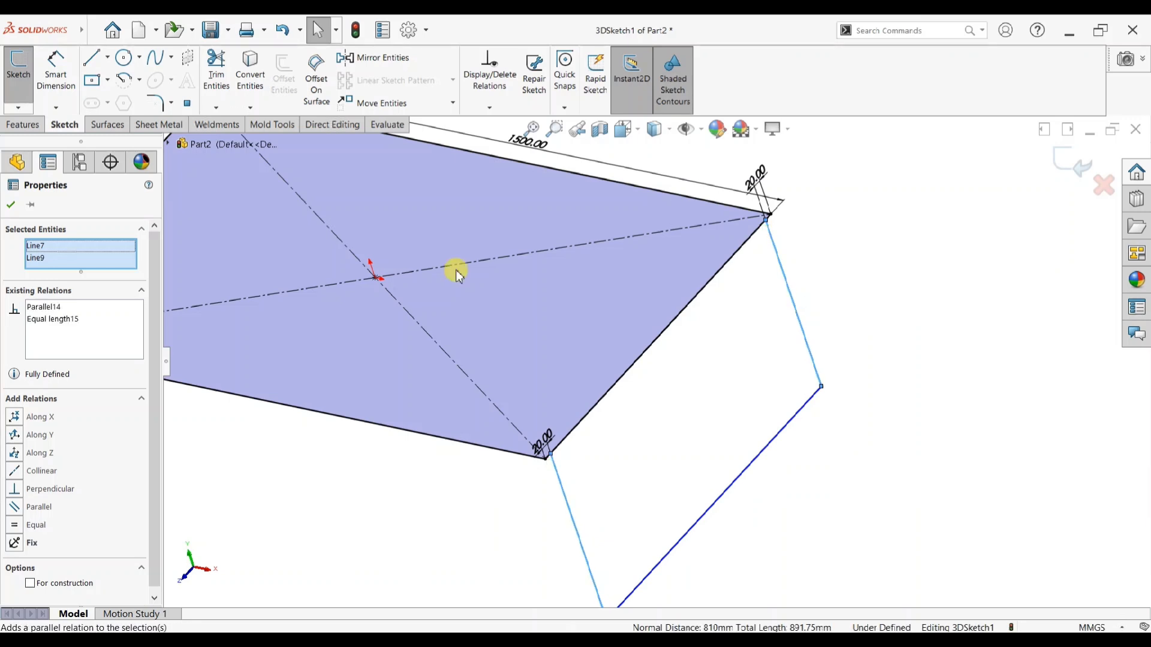
pyautogui.click(11, 206)
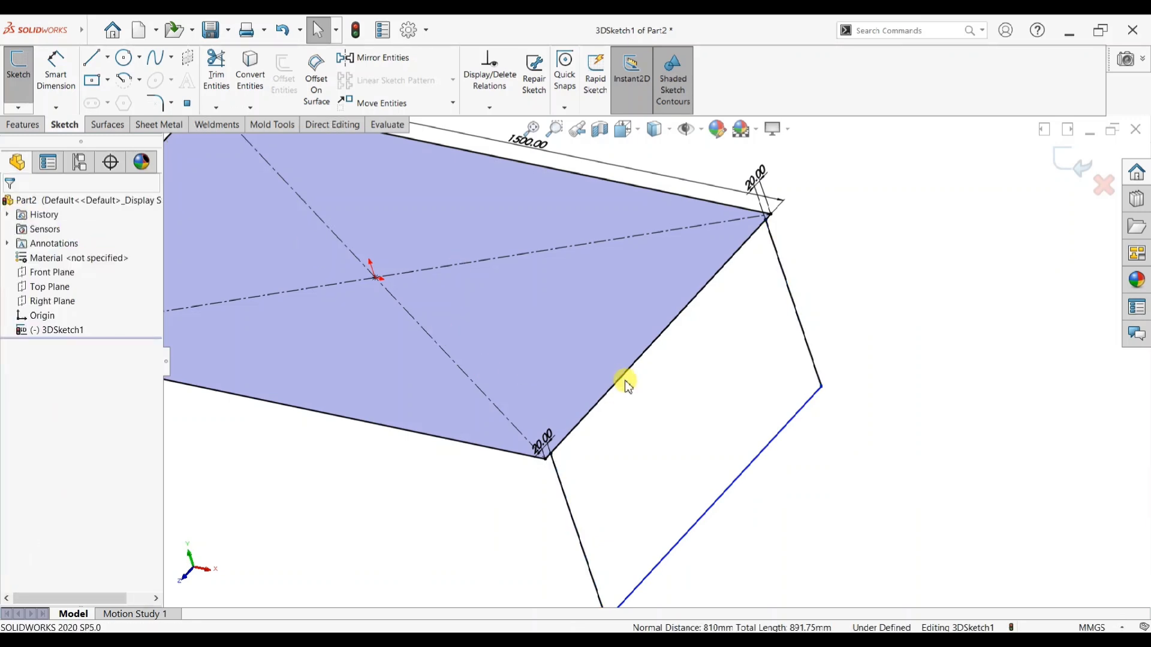
# - Add a parallel relation between the rectangle's short edge and the leg frame's bottom line
pyautogui.click(706, 501)
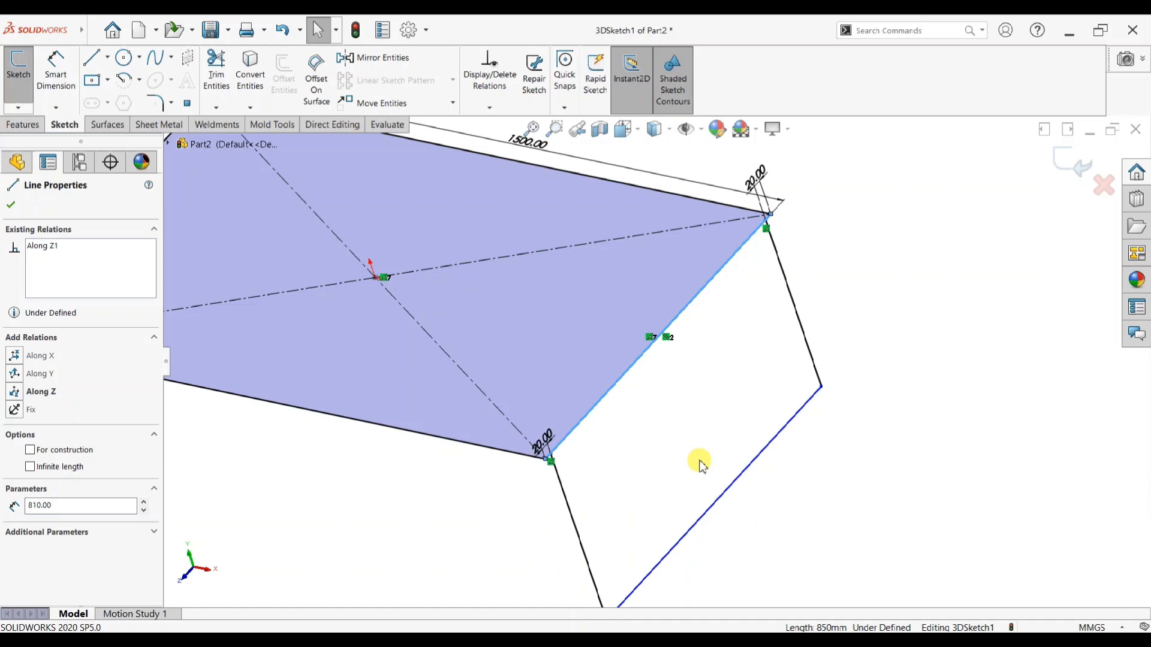
pyautogui.keyDown('ctrl'); pyautogui.click(736, 479); pyautogui.keyUp('ctrl')
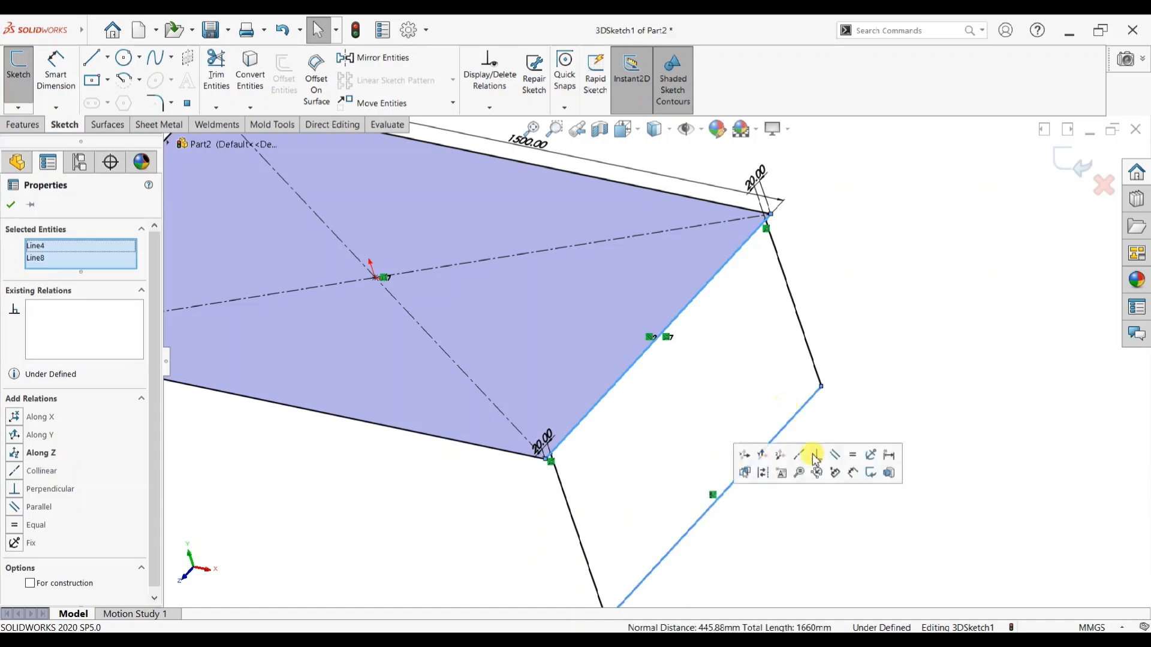
pyautogui.click(12, 207)
# - Dimension the second leg's length as 700 mm
pyautogui.click(56, 71)
pyautogui.click(785, 279)
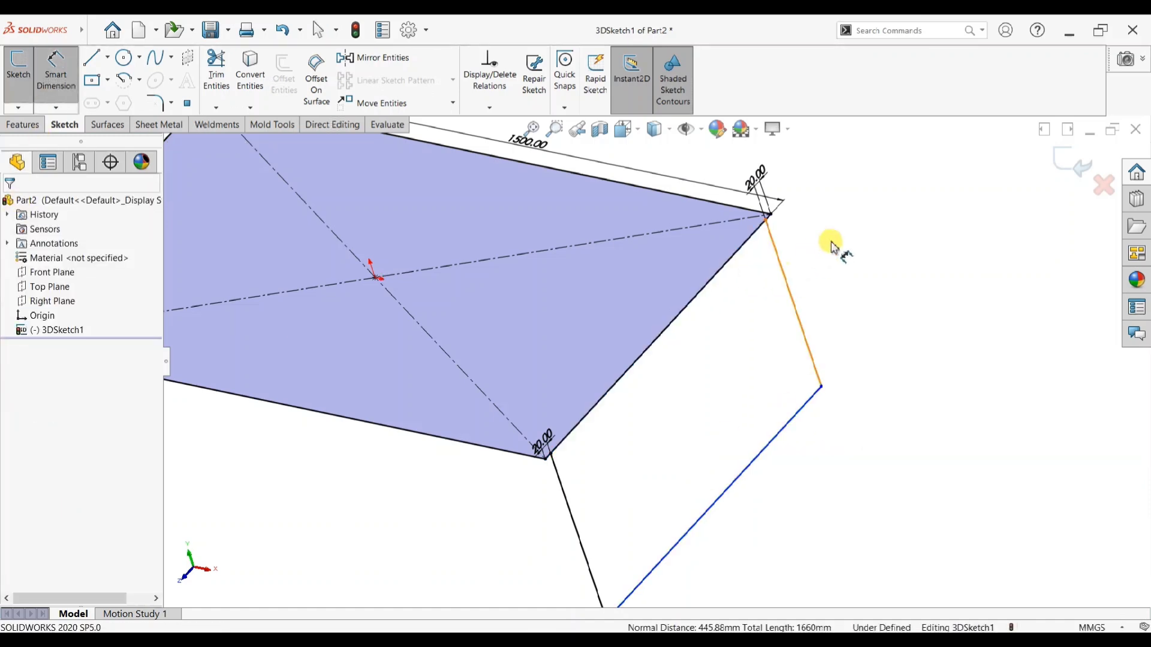
pyautogui.click(832, 243)
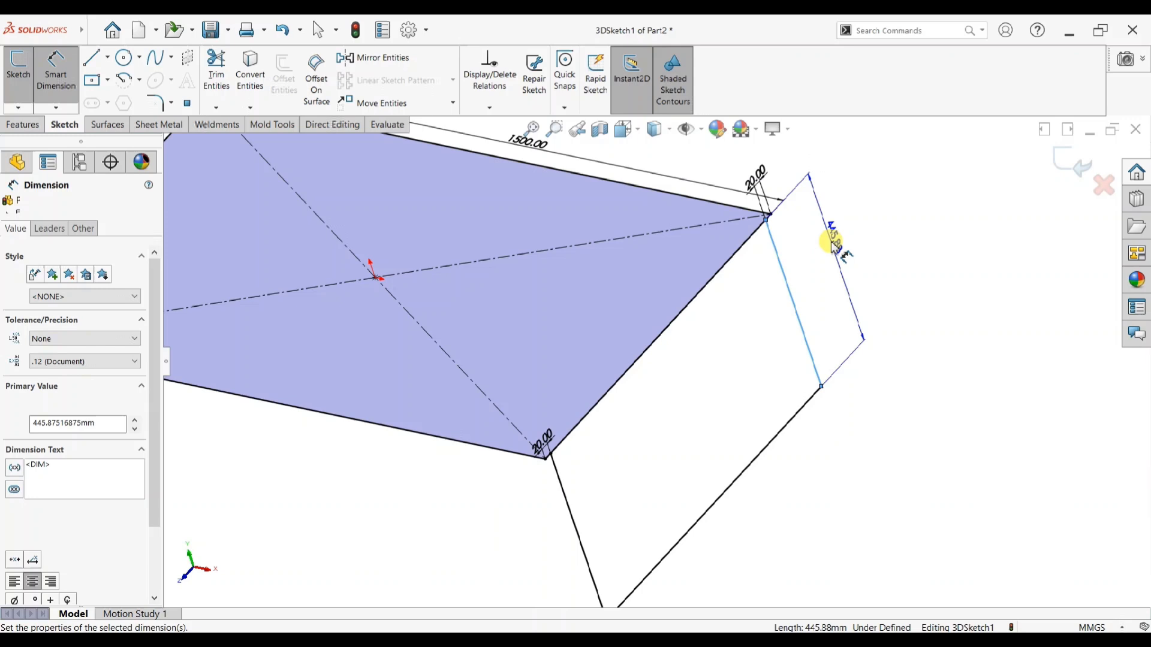
pyautogui.press('Return')
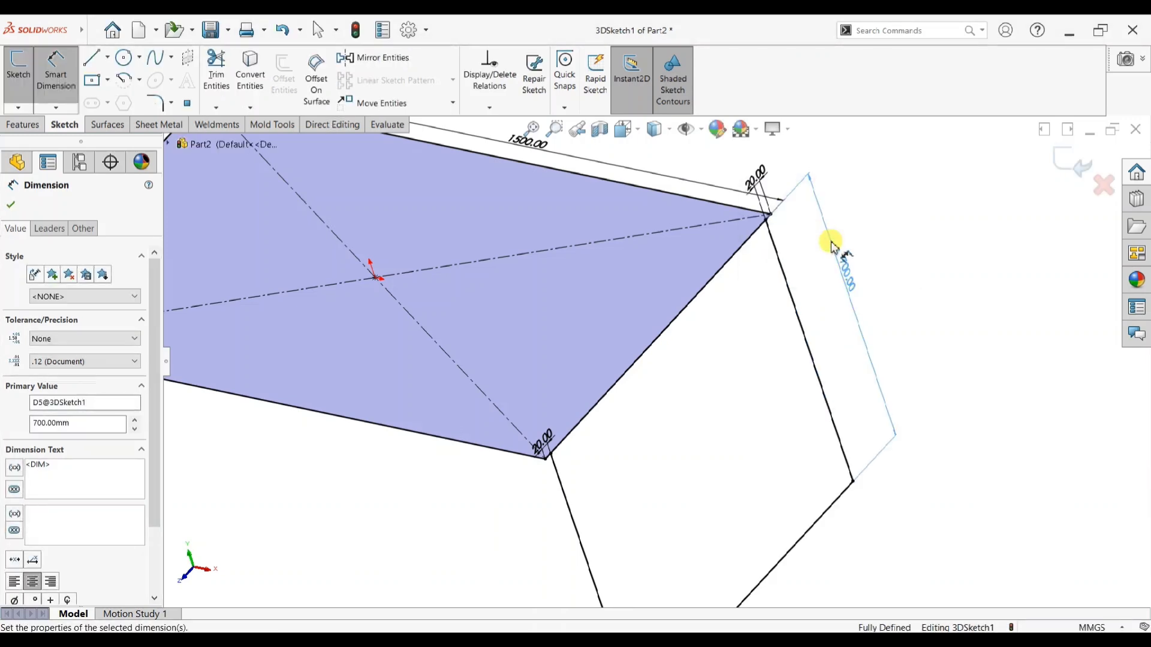
pyautogui.scroll(2, 716, 405)
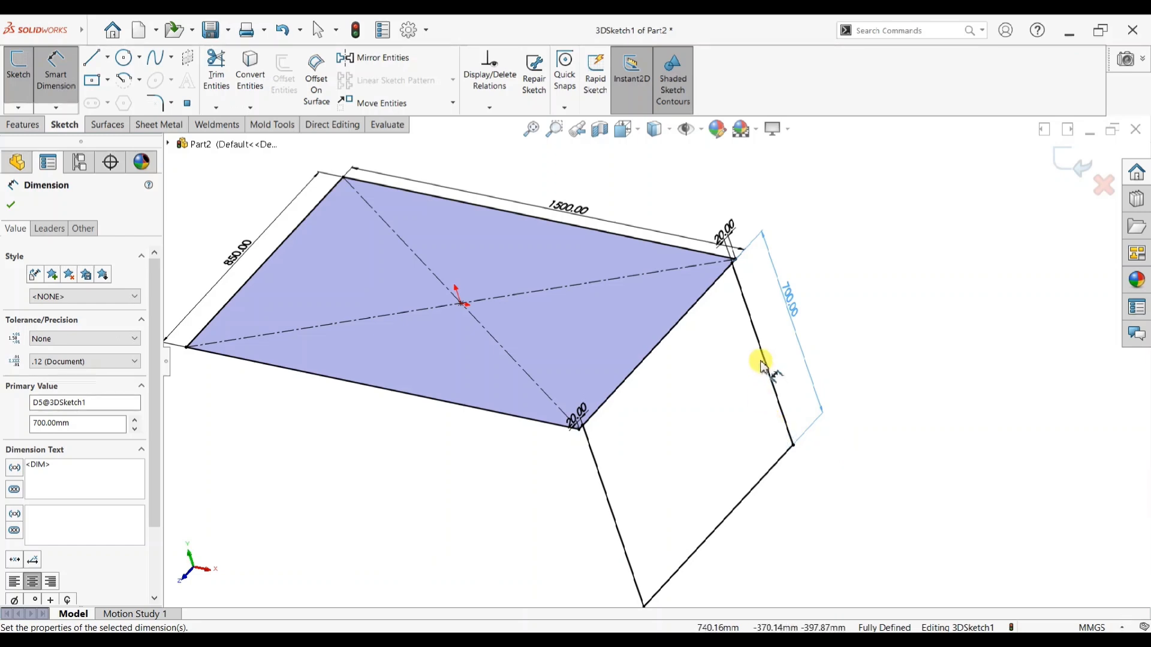
pyautogui.press('Escape')
# - Convert the three leg-frame lines, both legs and the bottom line, to construction geometry
pyautogui.scroll(2, 821, 332)
pyautogui.moveTo(822, 329); pyautogui.dragTo(686, 546)
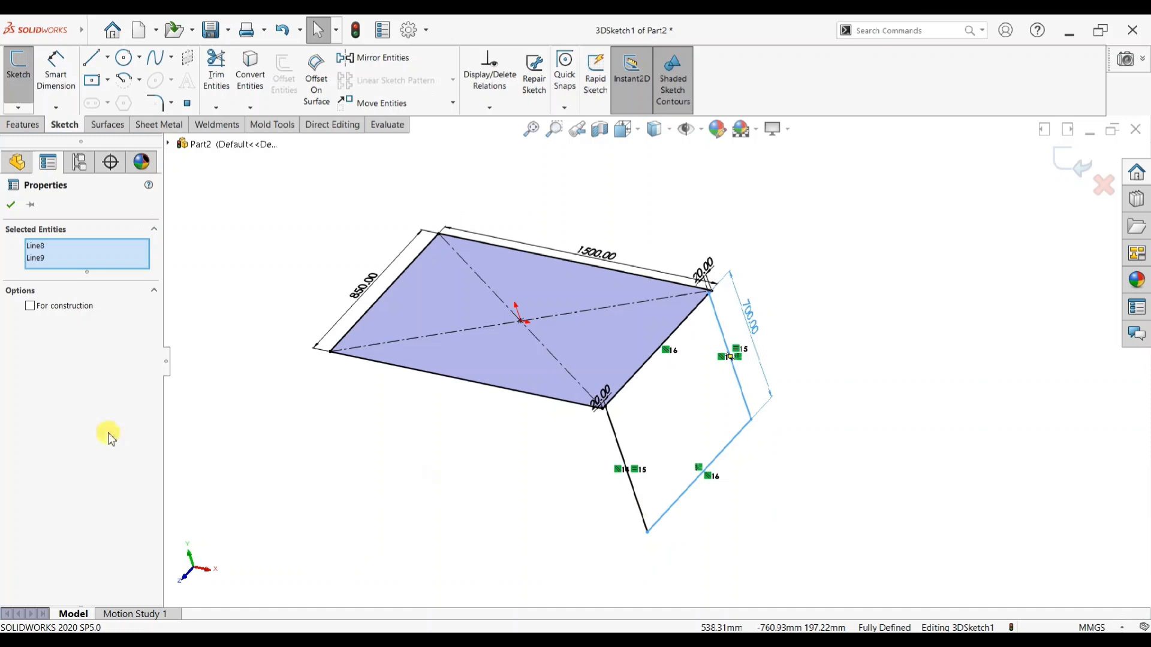
pyautogui.click(31, 319)
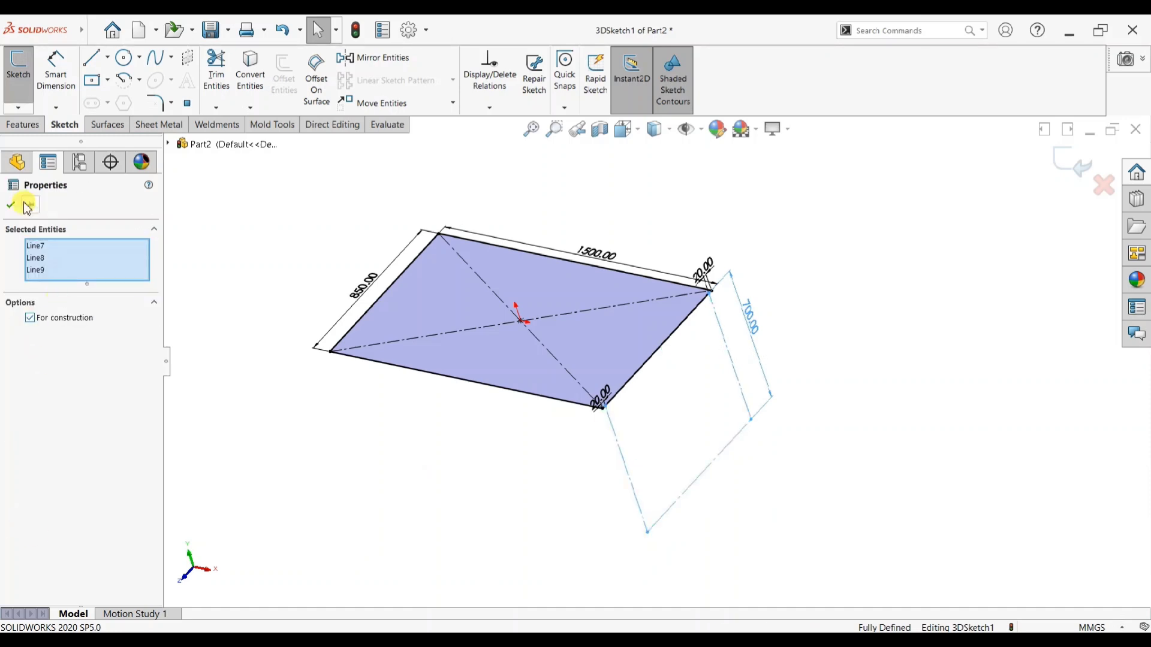
pyautogui.click(12, 205)
# - Draw a slanted line from the first leg's top endpoint into the interior of the leg frame
pyautogui.scroll(-1, 791, 414)
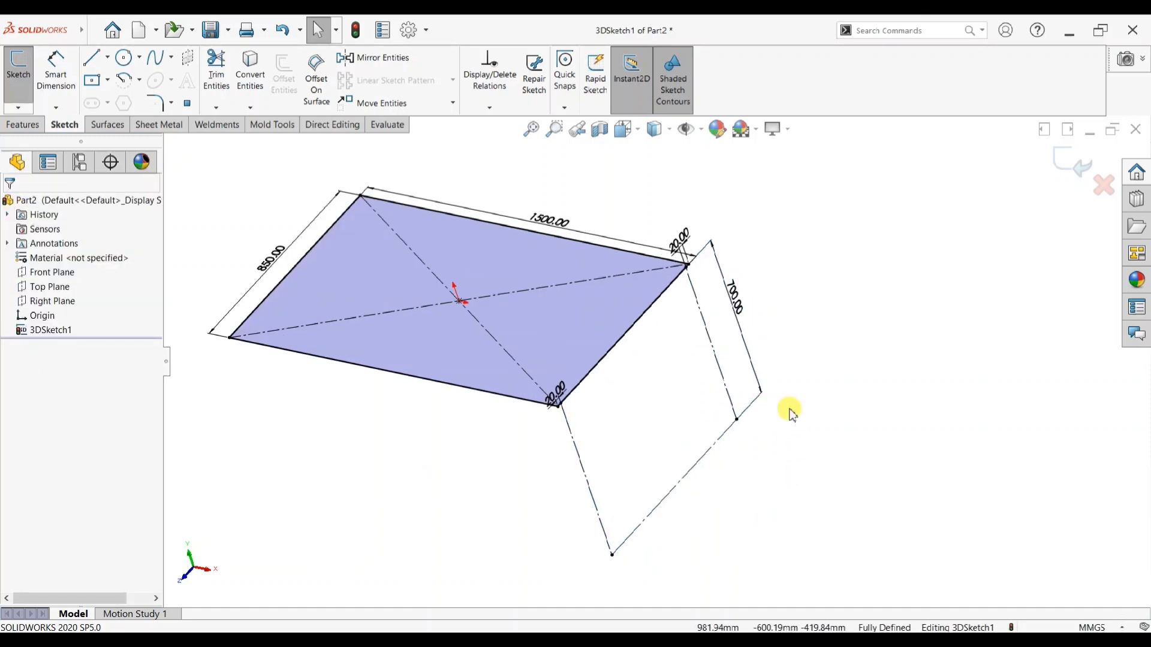
pyautogui.moveTo(750, 423)
pyautogui.mouseDown(button='middle')
pyautogui.moveTo(763, 354)
pyautogui.moveTo(688, 367)
pyautogui.moveTo(696, 398)
pyautogui.mouseUp(button='middle')
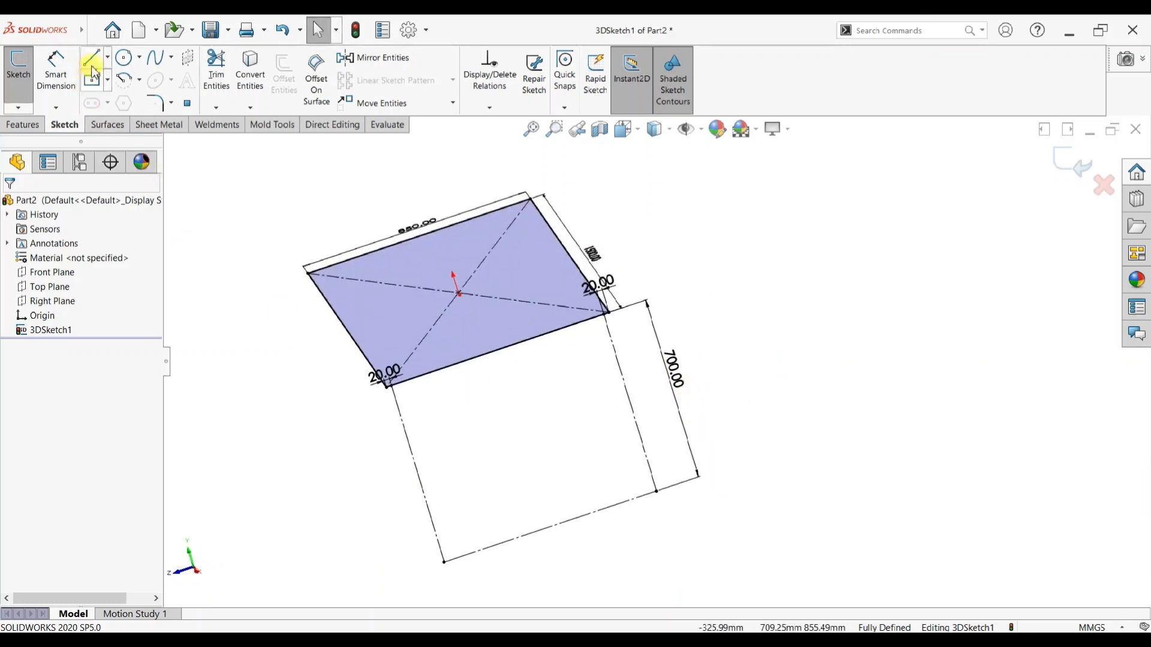
pyautogui.press('l')
pyautogui.click(390, 386)
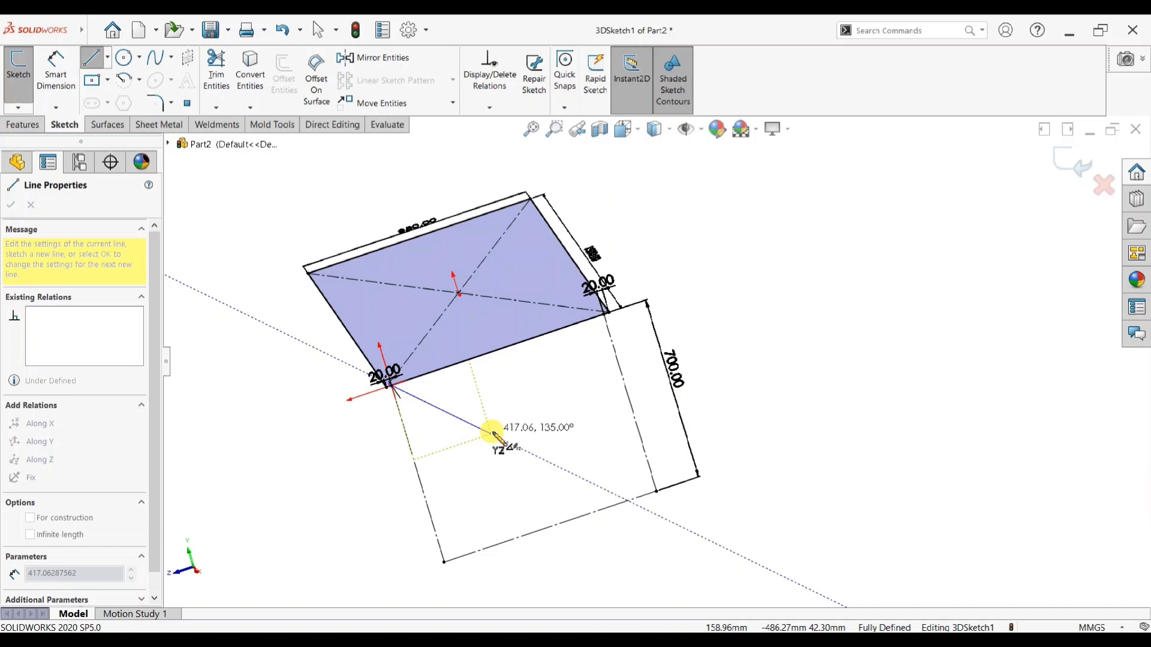
pyautogui.click(580, 415)
pyautogui.rightClick(588, 396)
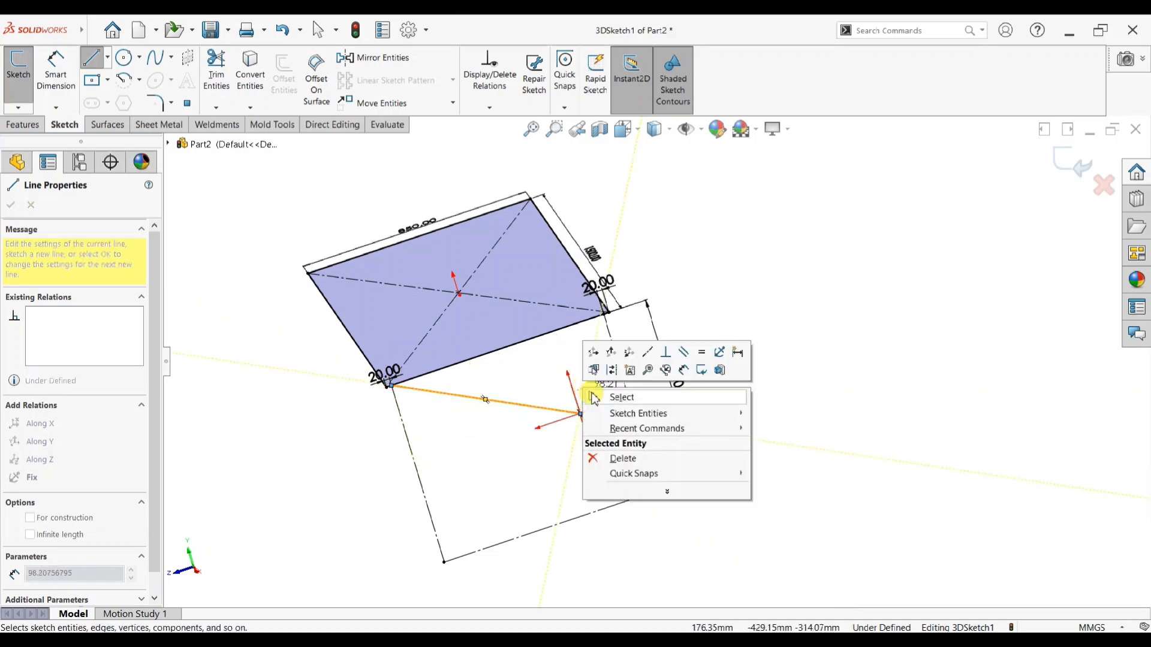
pyautogui.click(595, 398)
pyautogui.press('Return')
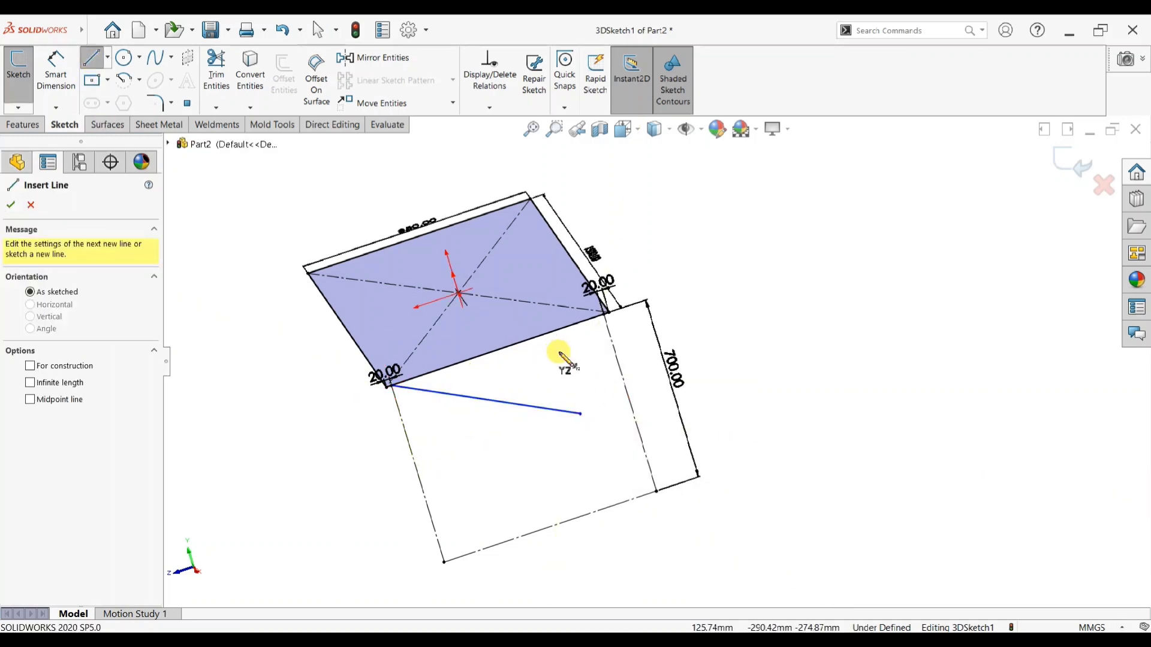
# - Draw a slanted line from the second leg's top endpoint down into the interior of the leg frame
pyautogui.click(605, 312)
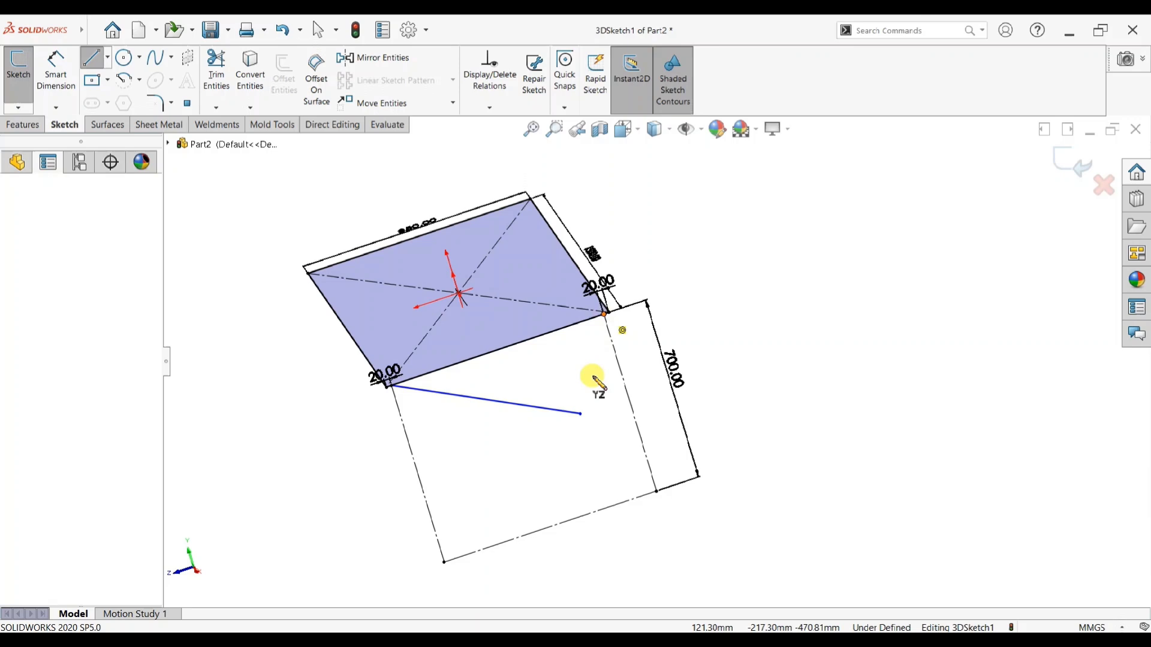
pyautogui.click(581, 445)
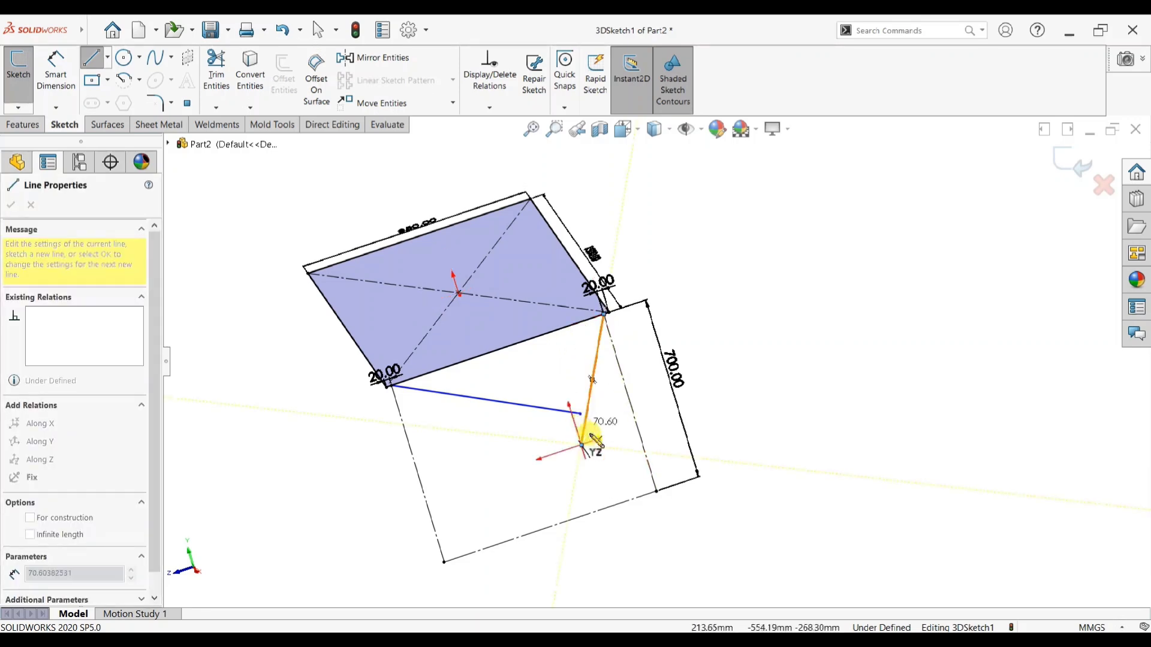
pyautogui.press('Escape')
pyautogui.press('Return')
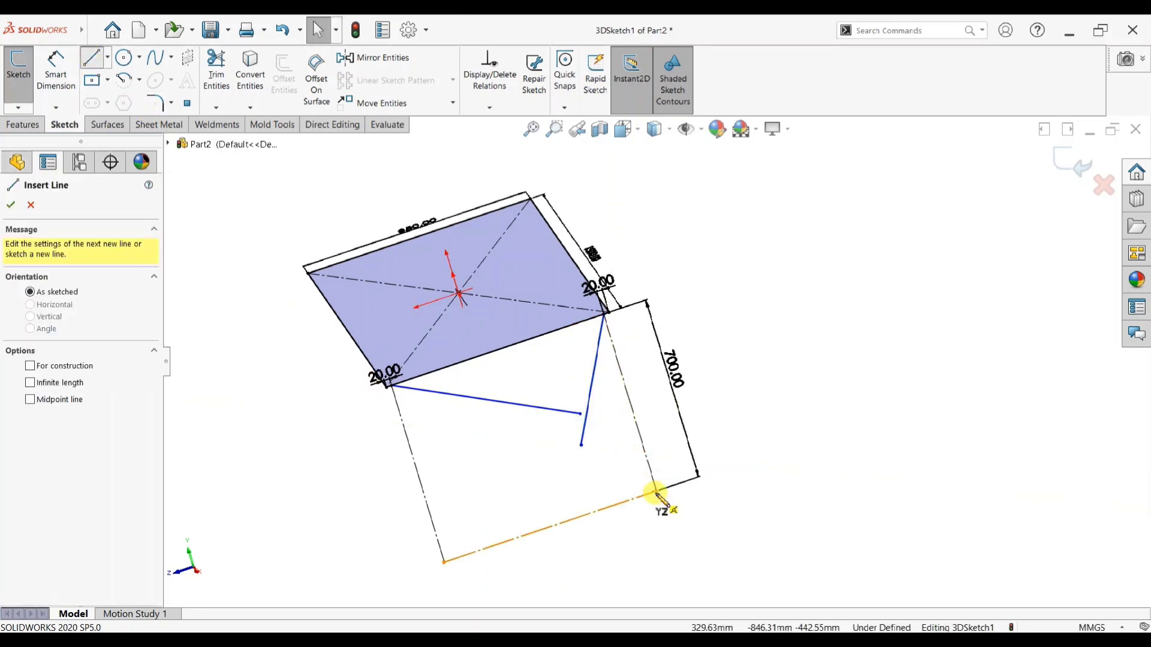
pyautogui.click(657, 494)
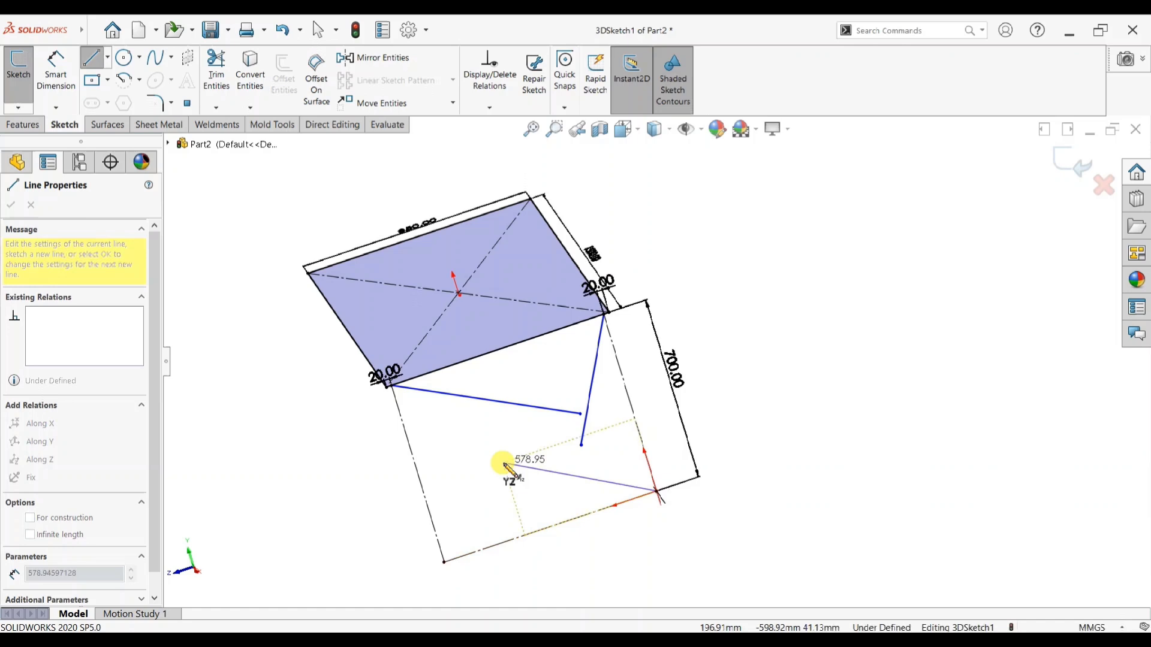
pyautogui.press('Escape')
pyautogui.press('Escape')
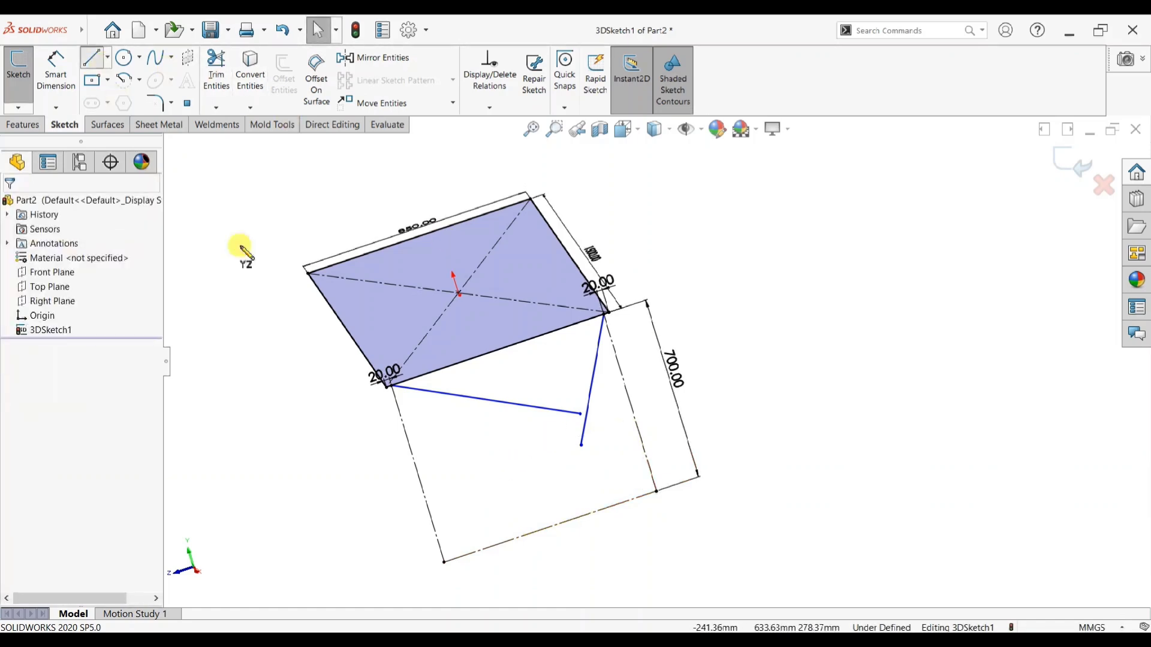
# - Draw a slanted line about 490 mm long from the bottom construction line, near the second leg's foot, into the leg frame
pyautogui.press('Return')
pyautogui.click(642, 497)
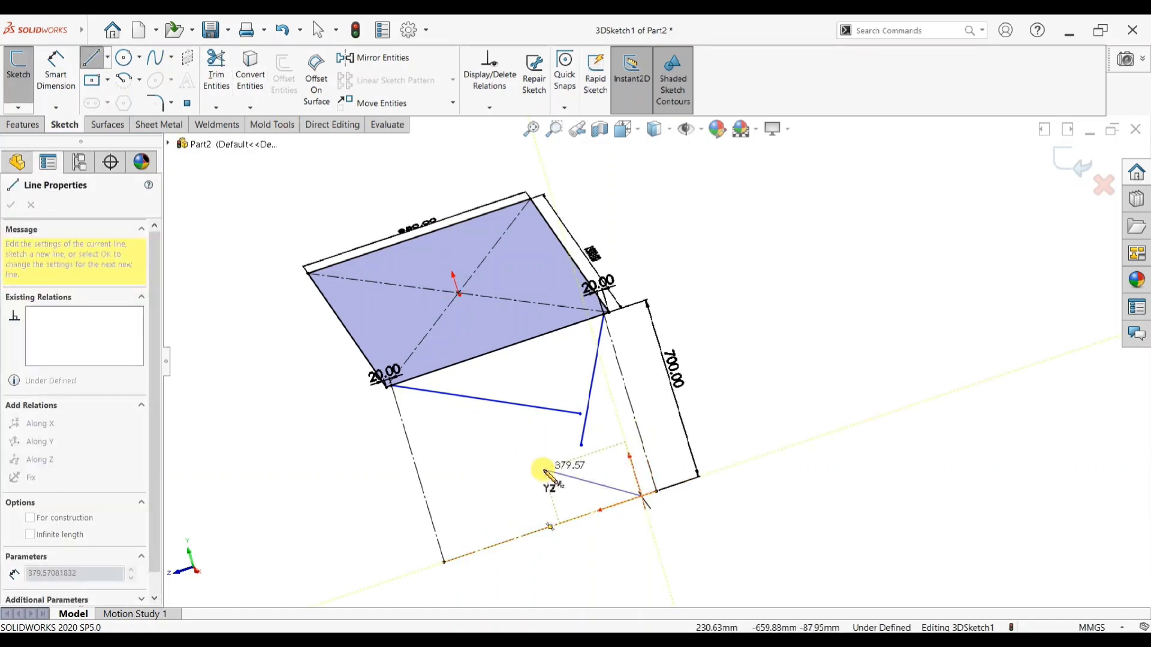
pyautogui.click(519, 451)
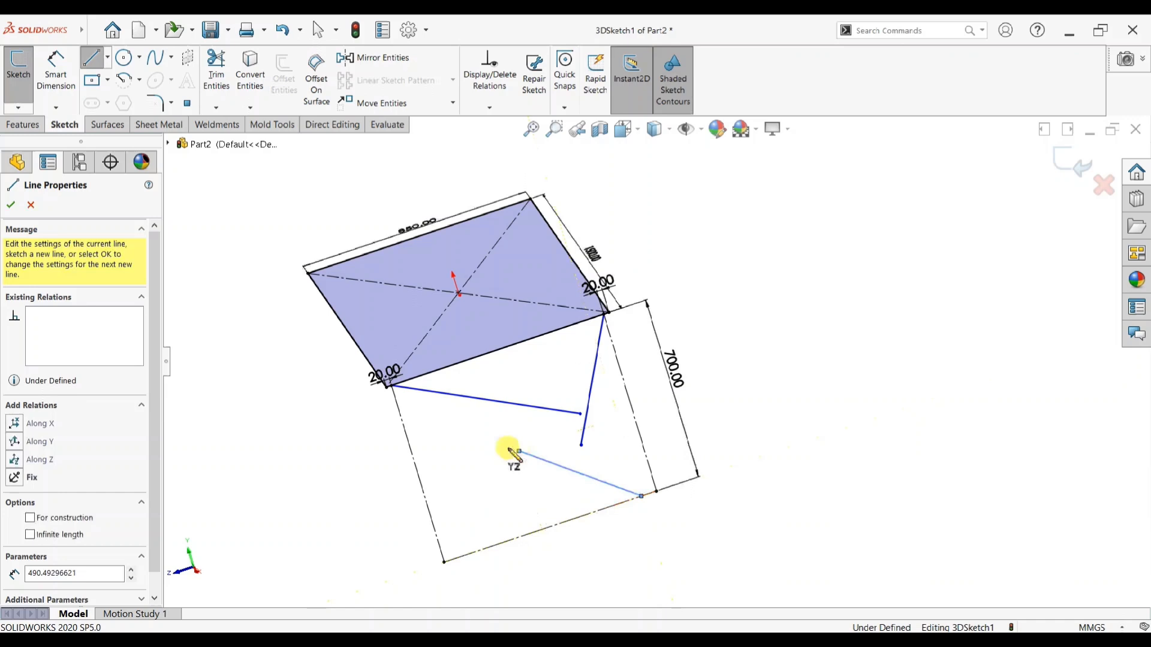
pyautogui.rightClick(475, 435)
pyautogui.click(504, 447)
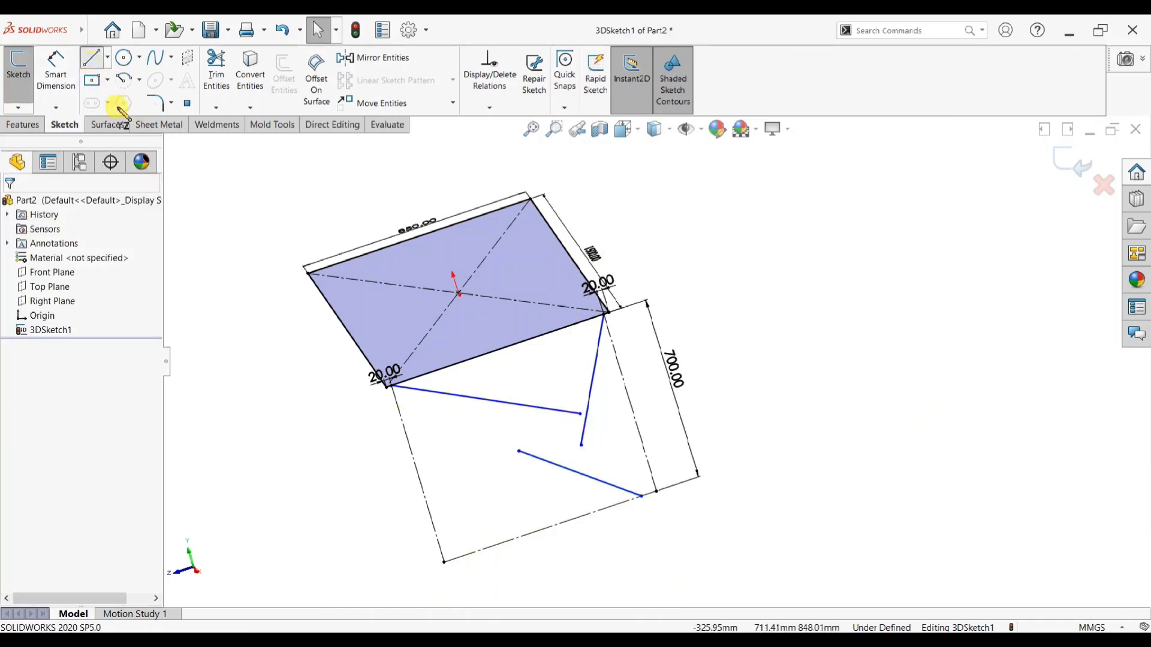
# - Draw a slanted line about 606 mm long from the bottom construction line, near the first leg's foot, up to the first leg's slanted line
pyautogui.click(457, 559)
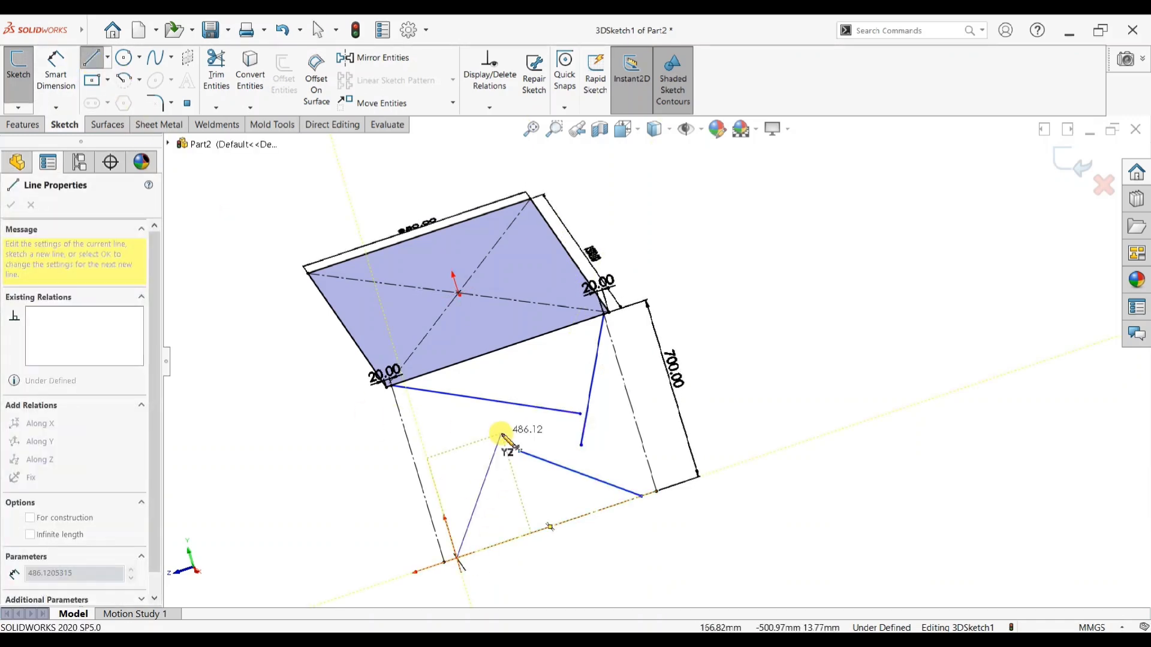
pyautogui.click(519, 403)
pyautogui.rightClick(535, 379)
pyautogui.click(555, 391)
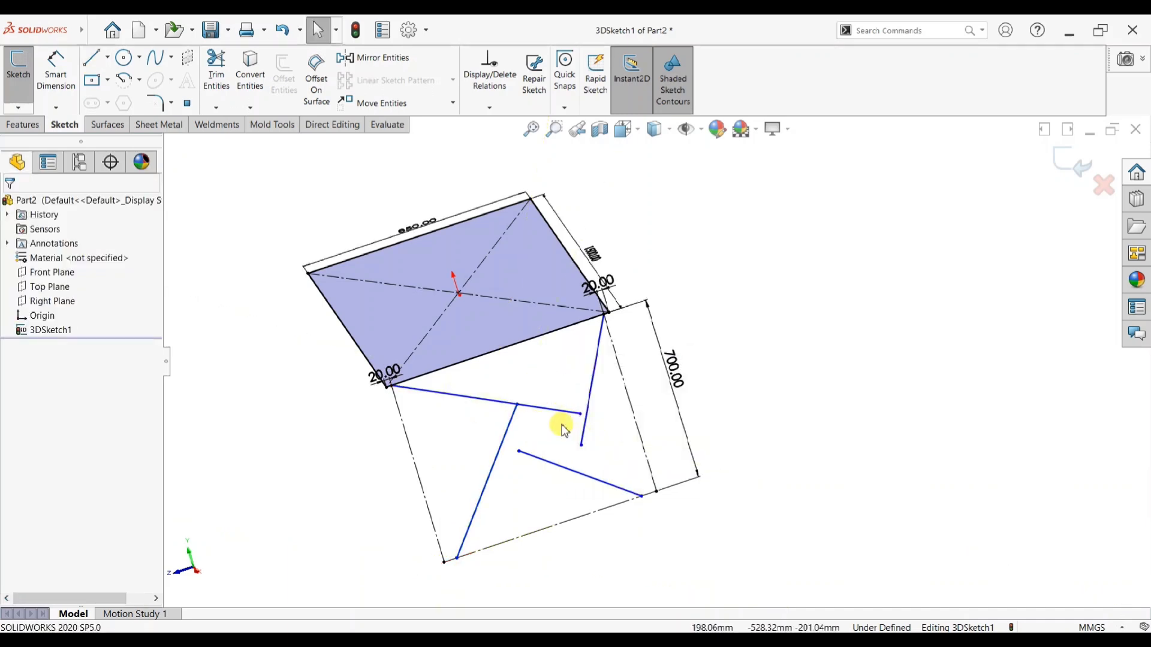
# - Make the free endpoint of the first leg's upper slanted line coincident with the slanted line from the second leg's top
pyautogui.scroll(2, 566, 424)
pyautogui.moveTo(767, 363)
pyautogui.mouseDown(button='middle')
pyautogui.moveTo(699, 439)
pyautogui.moveTo(711, 468)
pyautogui.moveTo(771, 442)
pyautogui.mouseUp(button='middle')
pyautogui.scroll(-3, 655, 497)
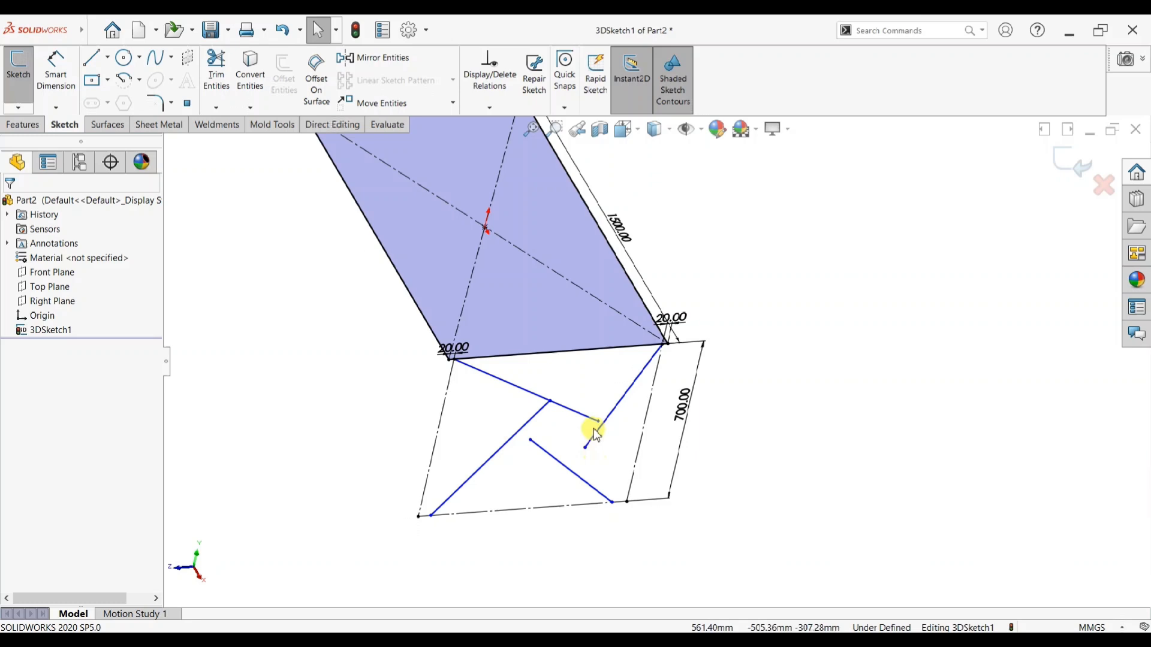
pyautogui.scroll(-1, 596, 430)
pyautogui.click(610, 416)
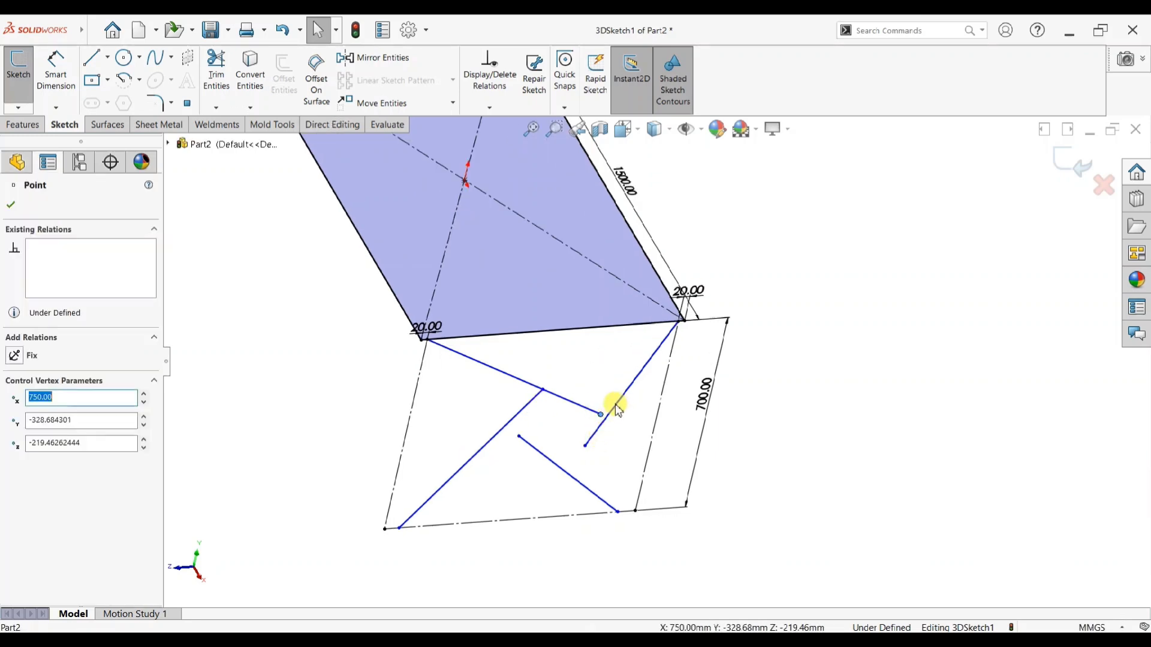
pyautogui.keyDown('ctrl'); pyautogui.click(626, 423); pyautogui.keyUp('ctrl')
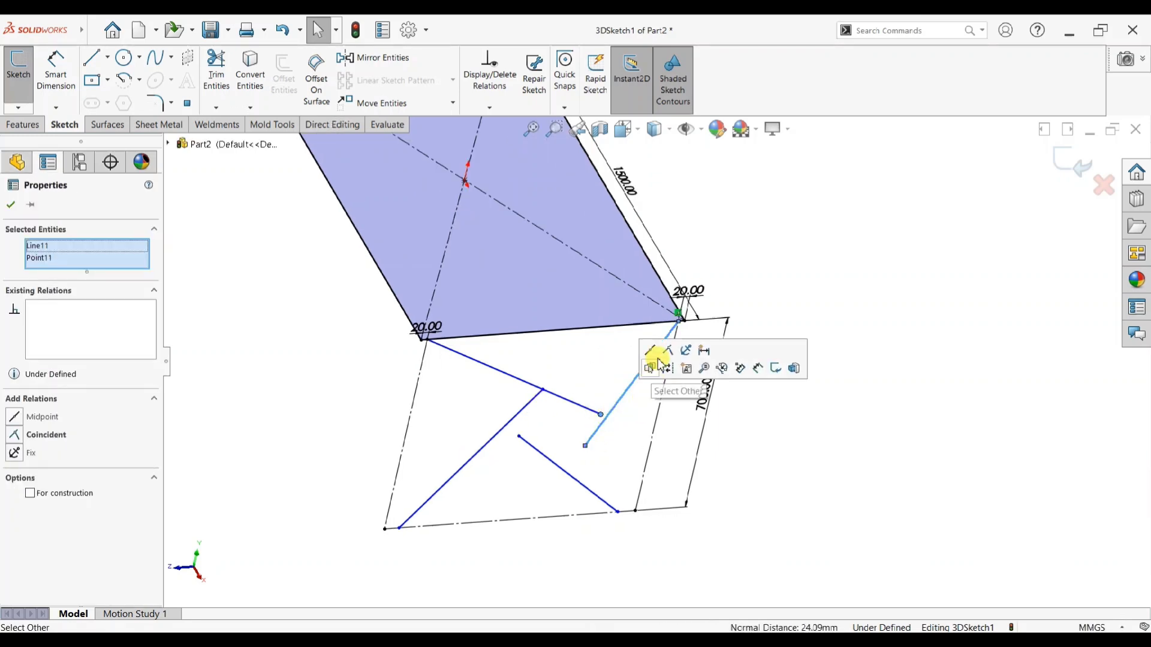
pyautogui.click(669, 350)
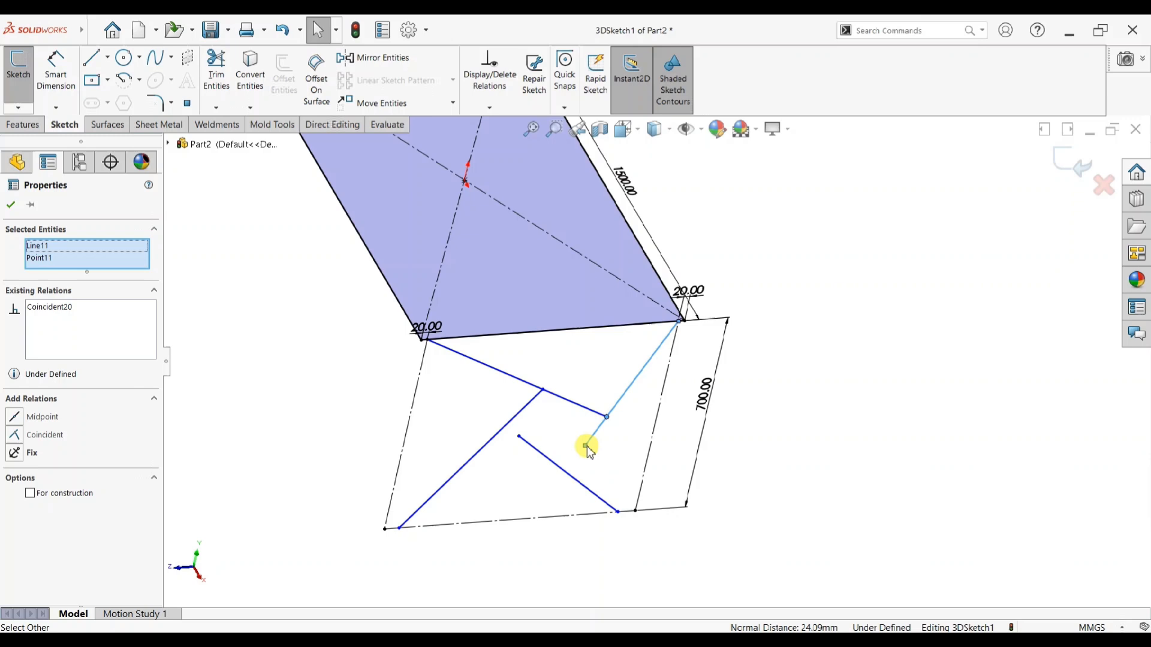
pyautogui.click(628, 458)
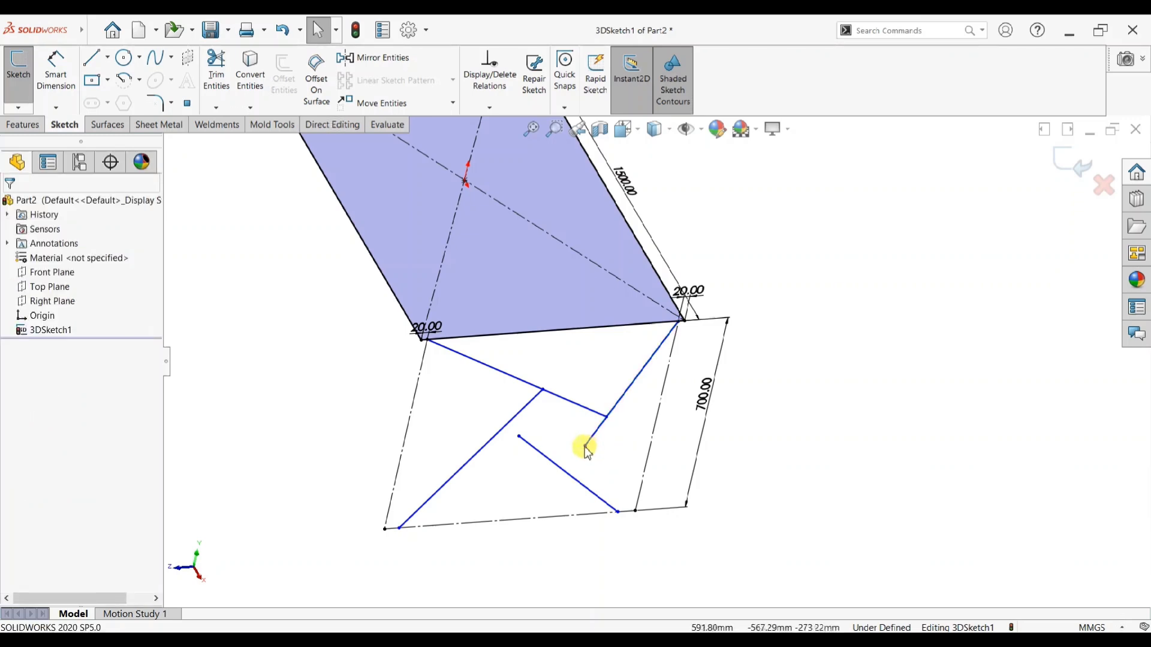
# - Make the free endpoint of the second leg's upper slanted line coincident with the slanted line rising near the second leg's foot
pyautogui.click(584, 446)
pyautogui.keyDown('ctrl'); pyautogui.click(568, 474); pyautogui.keyUp('ctrl')
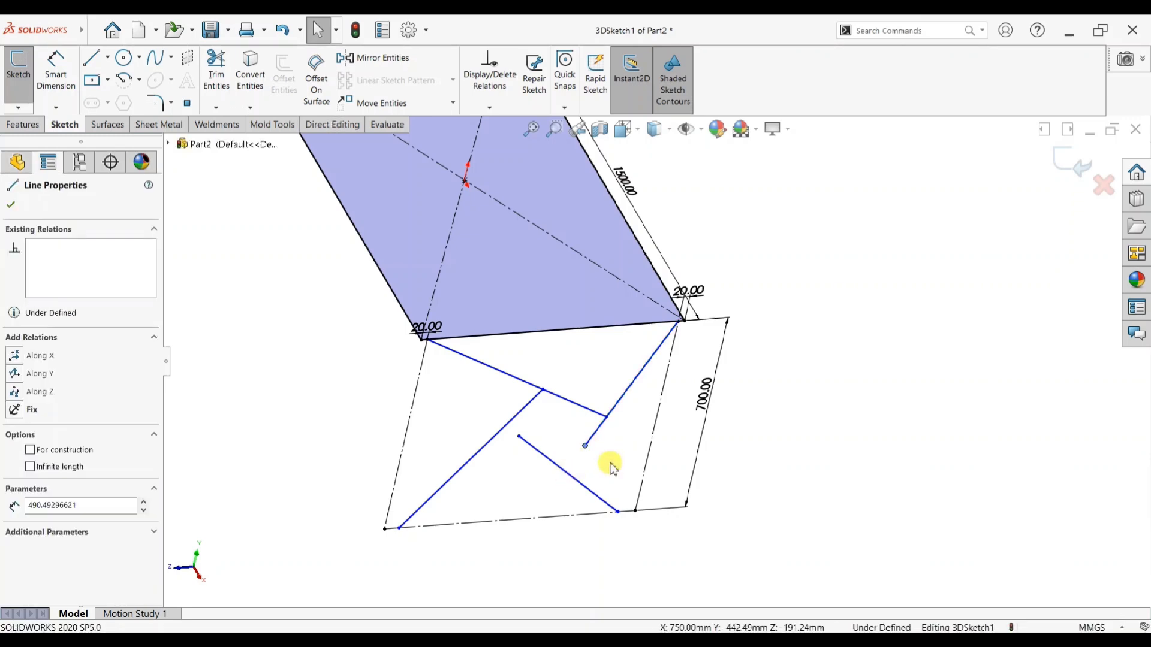
pyautogui.click(622, 431)
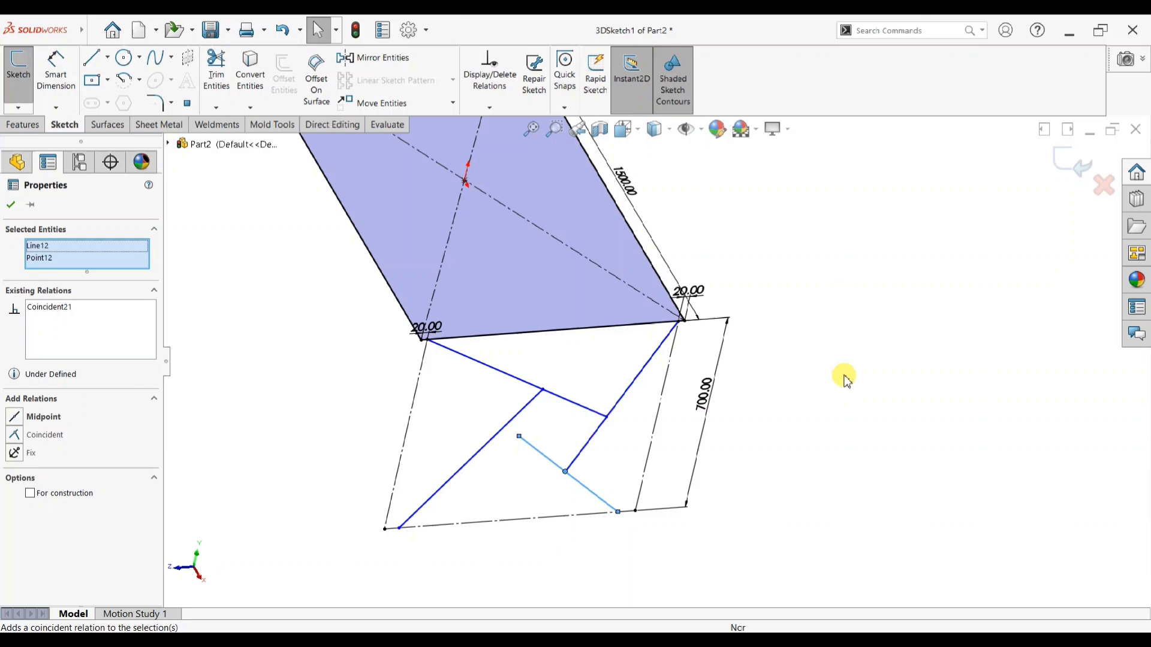
pyautogui.click(843, 377)
# - Make the free endpoint of the second foot's slanted line coincident with the slanted line rising near the first leg's foot
pyautogui.click(512, 428)
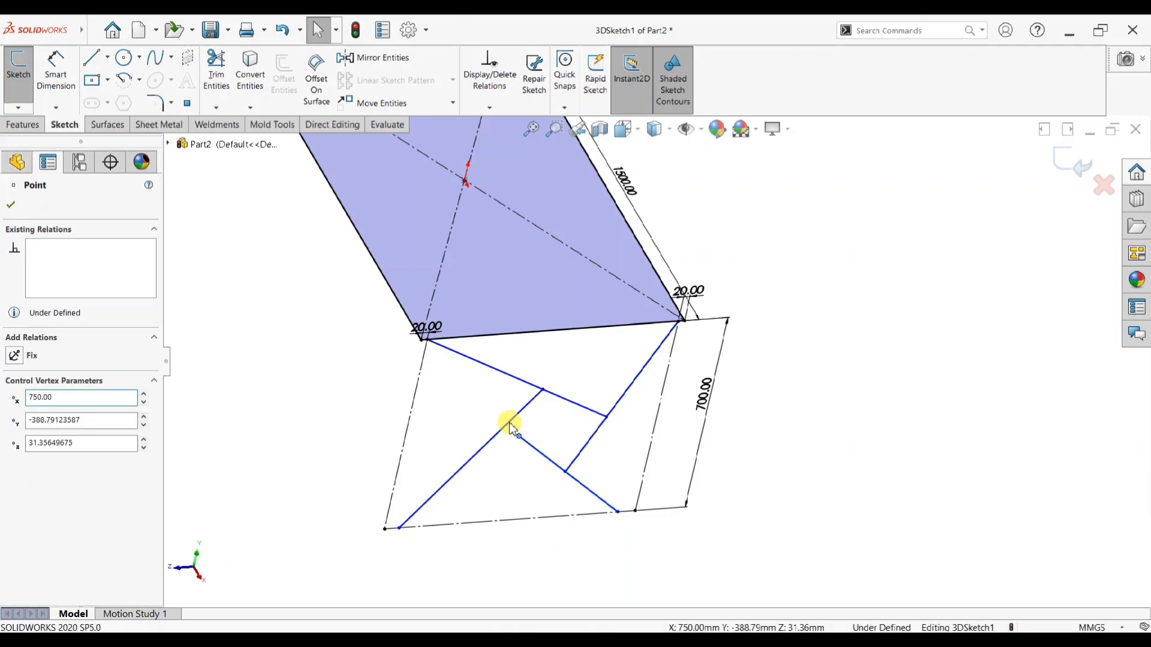
pyautogui.keyDown('ctrl'); pyautogui.click(536, 396); pyautogui.keyUp('ctrl')
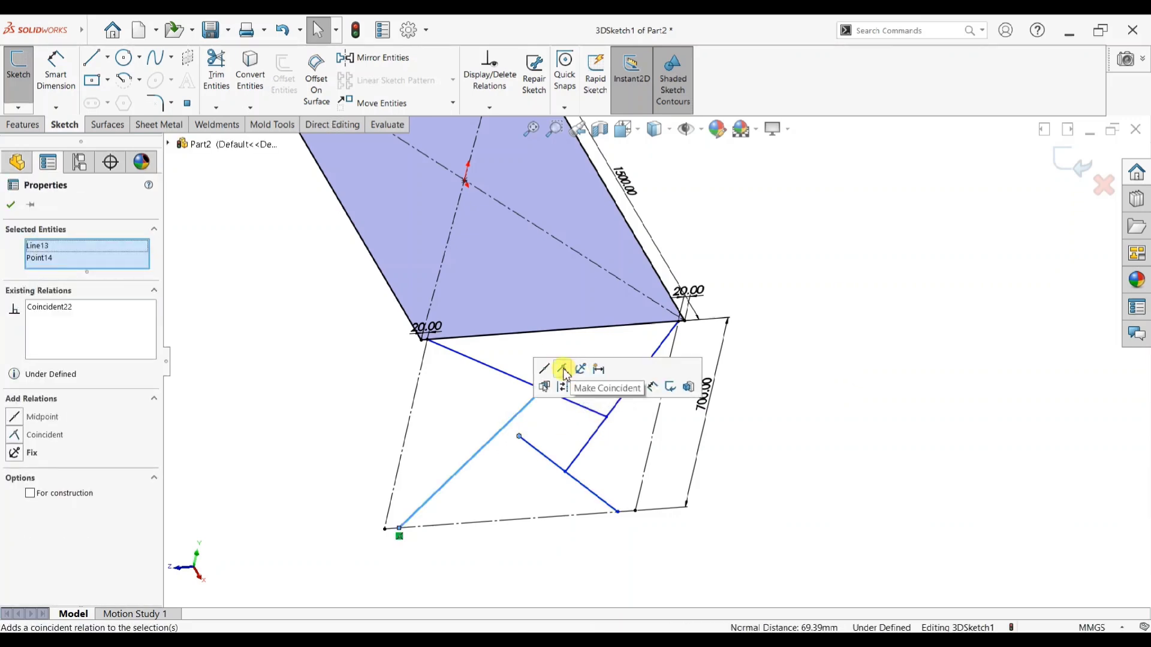
pyautogui.click(560, 367)
pyautogui.click(794, 470)
# - Dimension the gap between the first leg's bottom corner and the nearby slanted line's endpoint to 20 mm
pyautogui.click(56, 70)
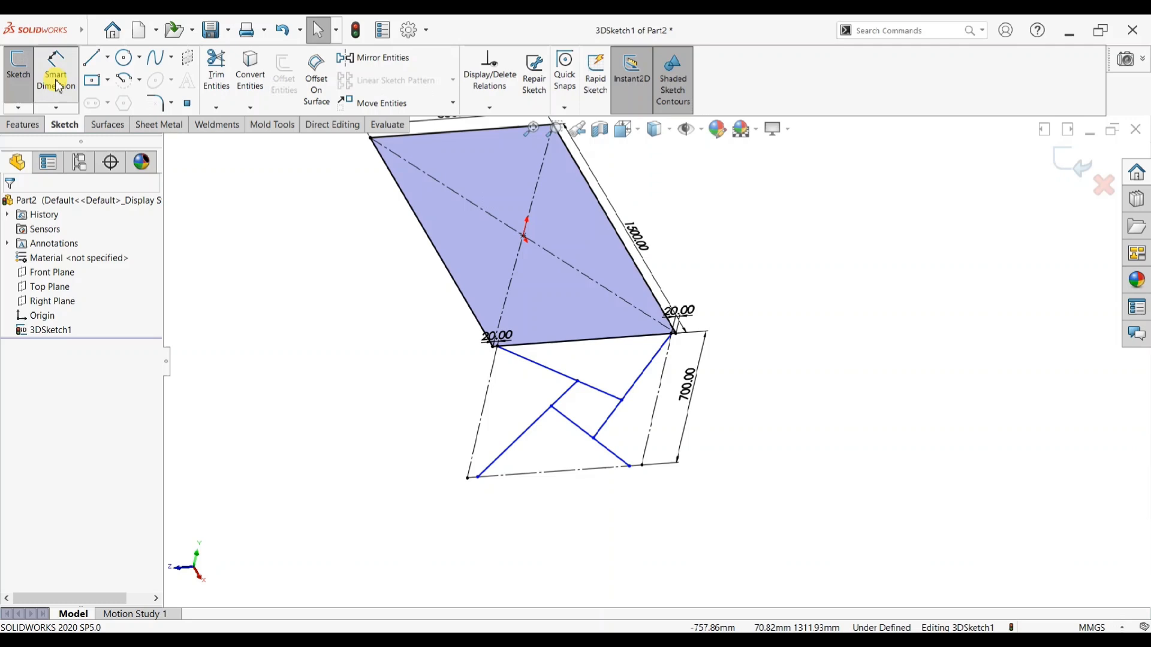
pyautogui.scroll(-2, 517, 467)
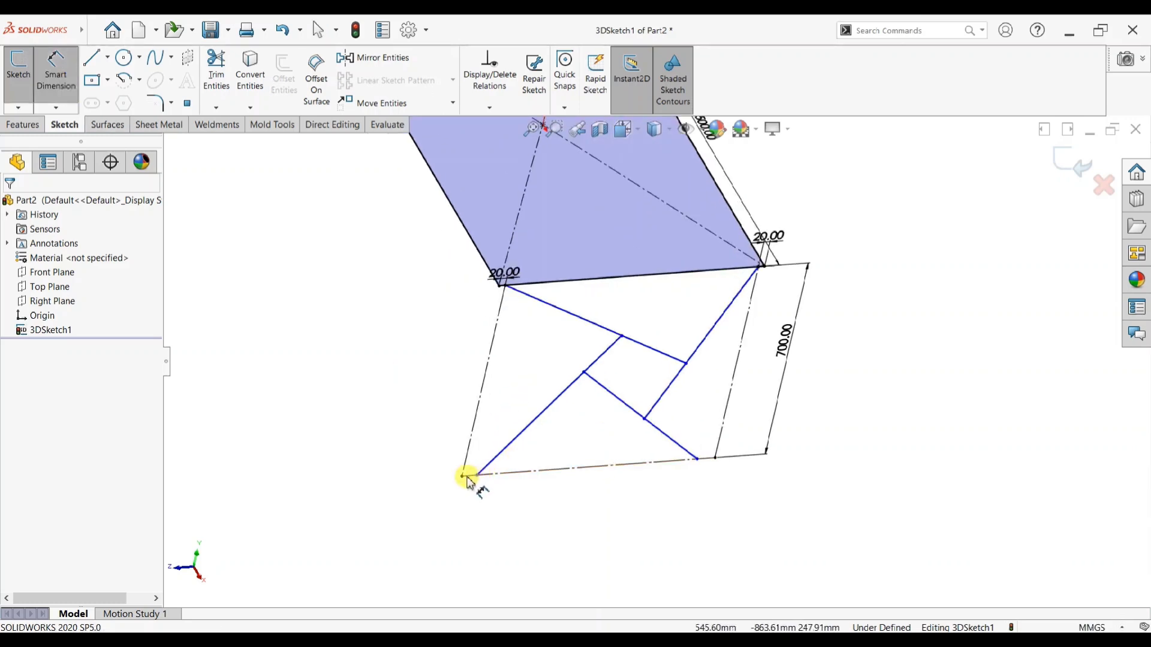
pyautogui.click(468, 478)
pyautogui.click(465, 478)
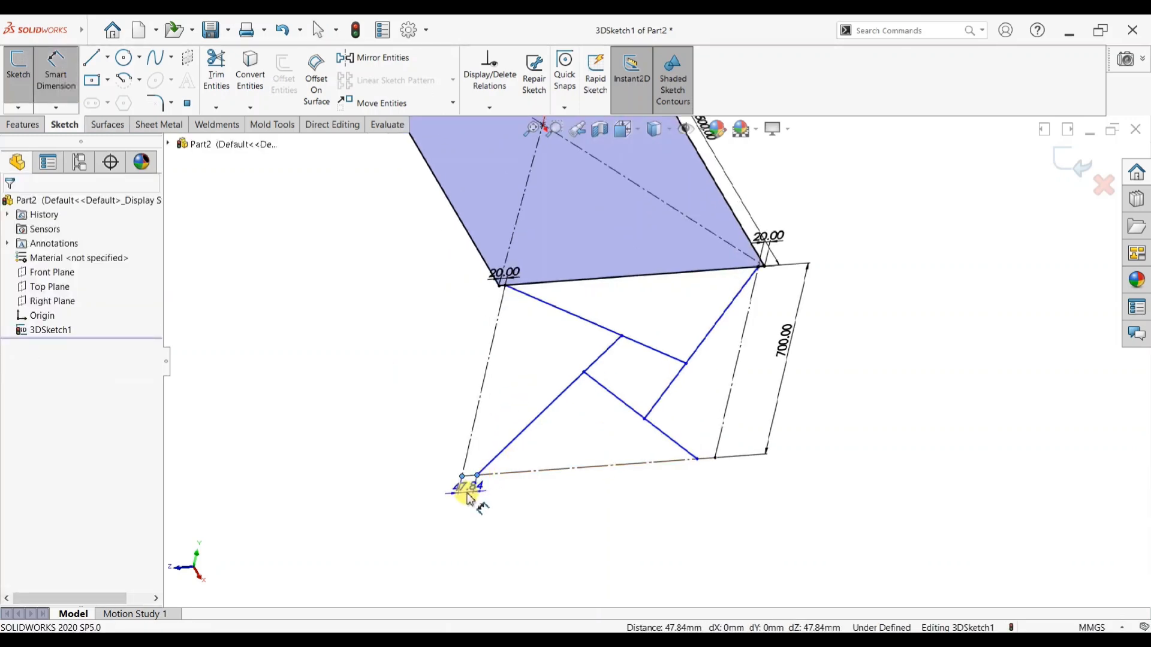
pyautogui.click(468, 497)
pyautogui.write('20')
pyautogui.press('Return')
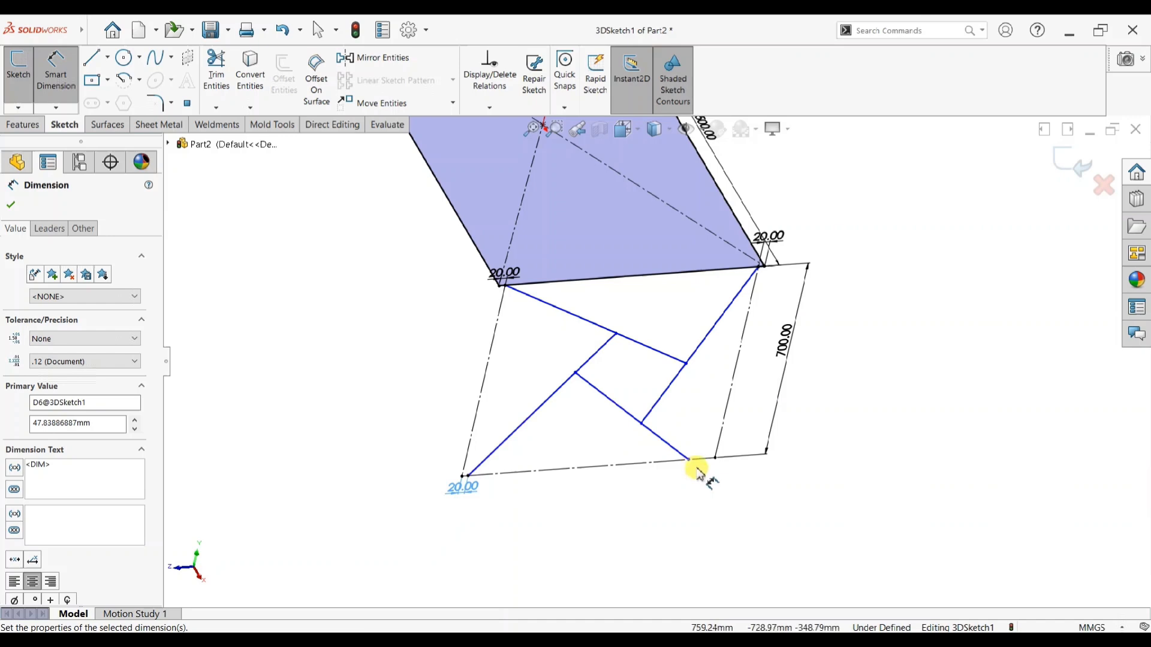
# - Dimension the gap between the second leg's bottom corner and the nearby slanted line's endpoint to 20 mm
pyautogui.click(689, 460)
pyautogui.click(716, 458)
pyautogui.click(698, 474)
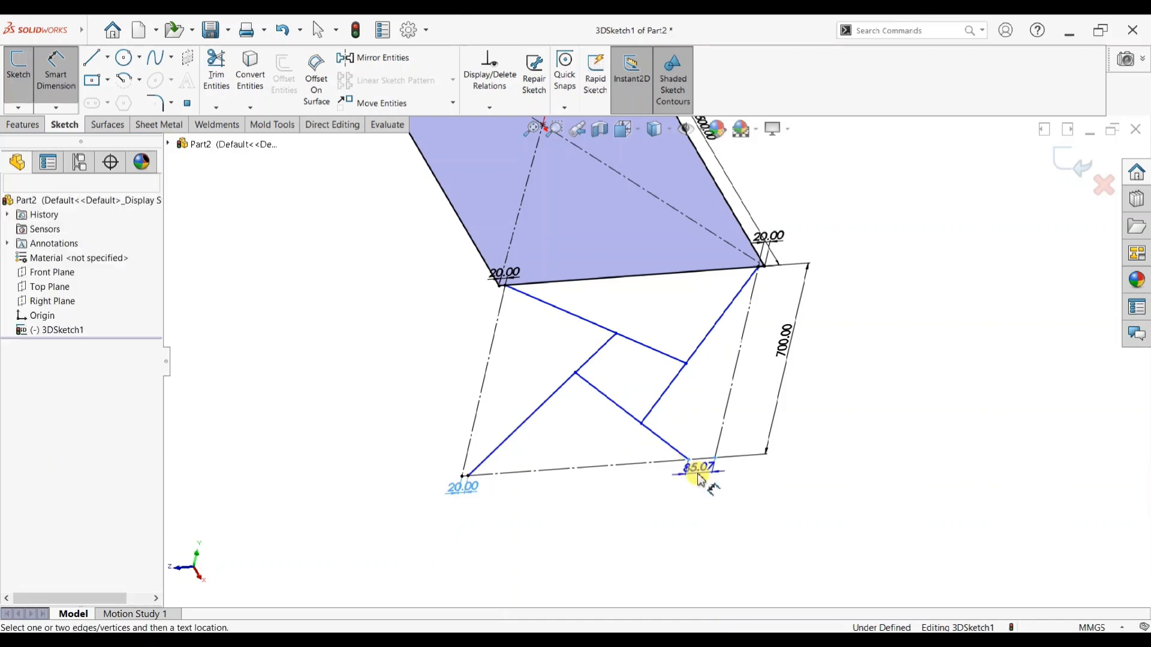
pyautogui.click(700, 478)
pyautogui.write('20')
pyautogui.press('Return')
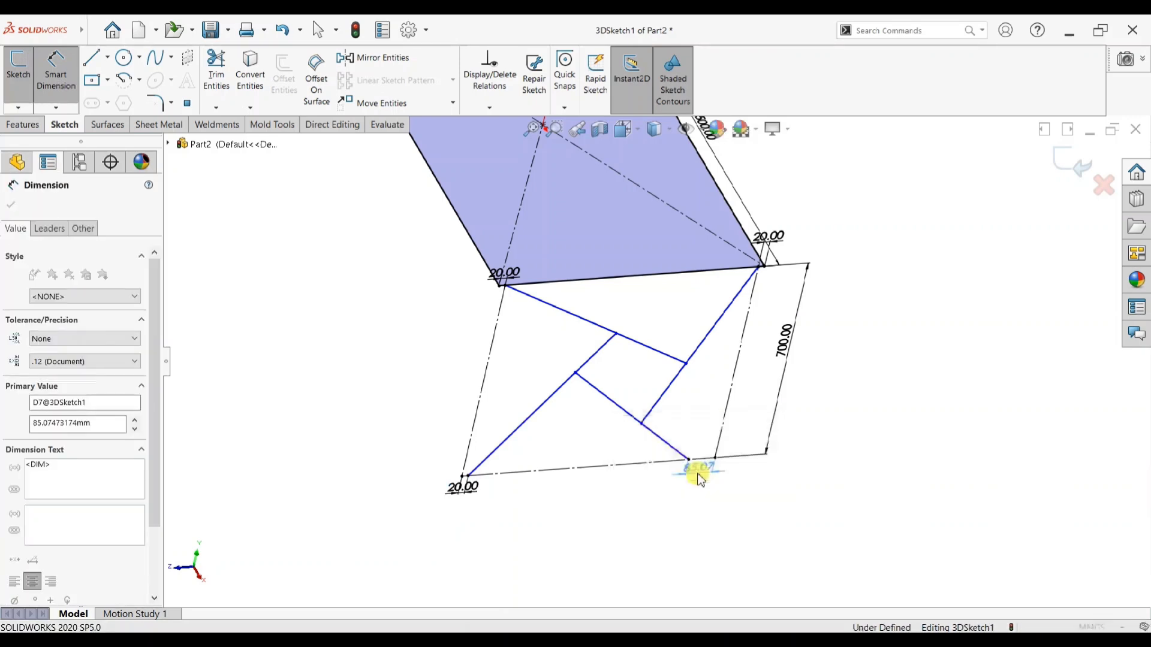
pyautogui.press('Escape')
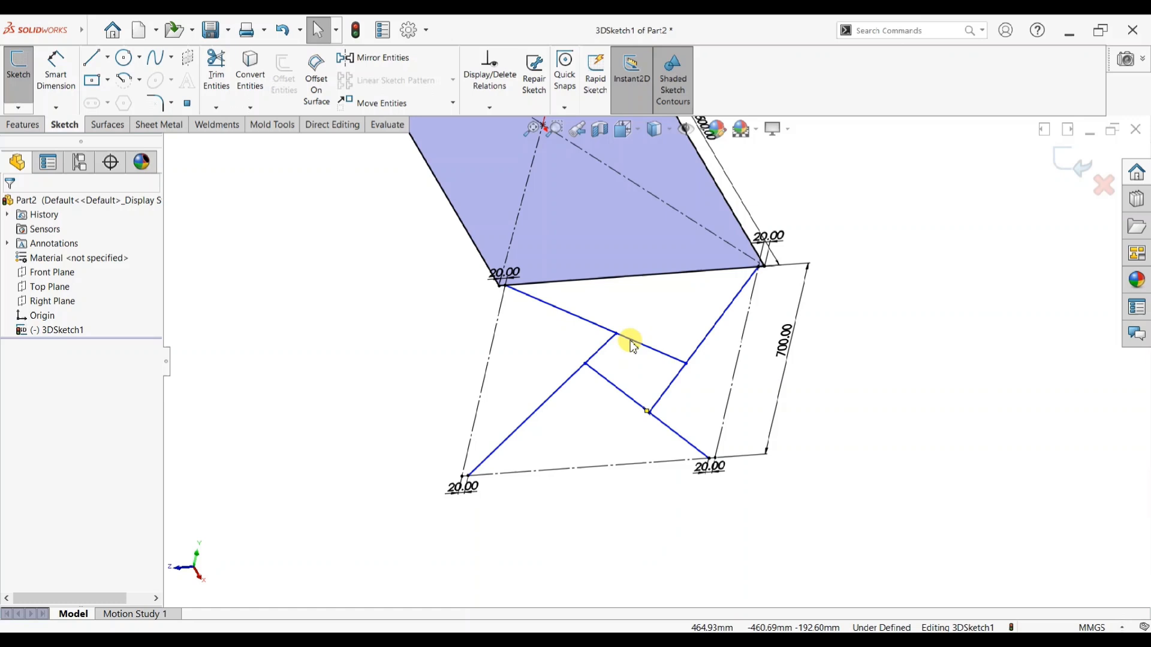
# - Make the first leg's upper slanted line parallel to the slanted line from the second leg's foot
pyautogui.click(622, 393)
pyautogui.keyDown('ctrl'); pyautogui.click(621, 393); pyautogui.keyUp('ctrl')
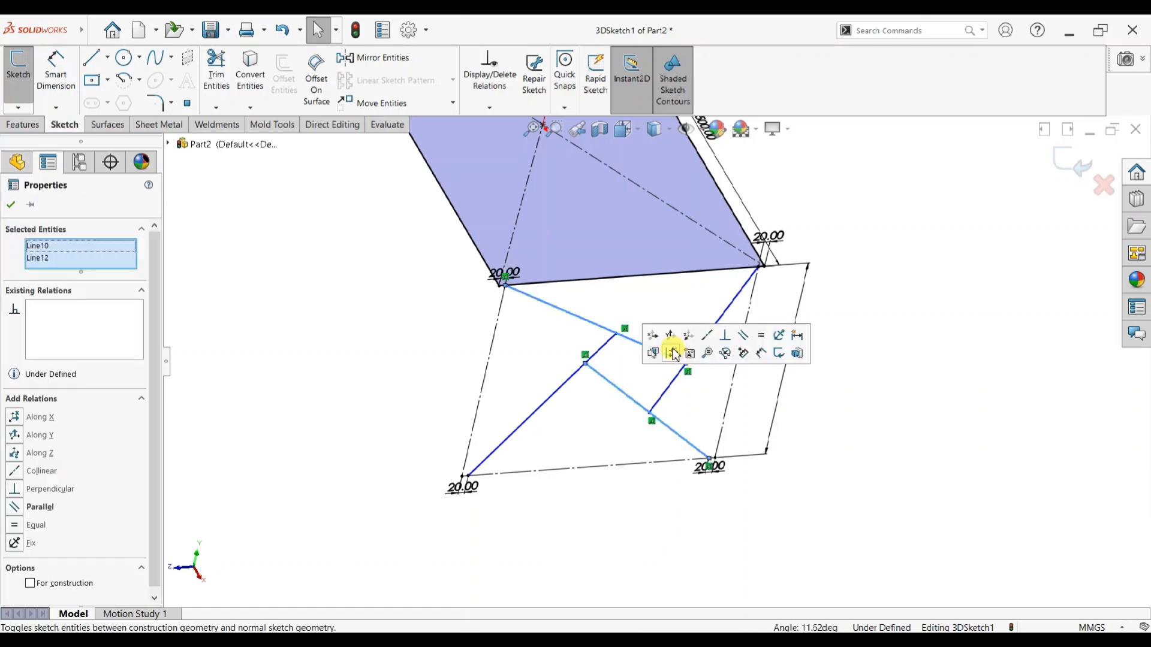
pyautogui.click(743, 338)
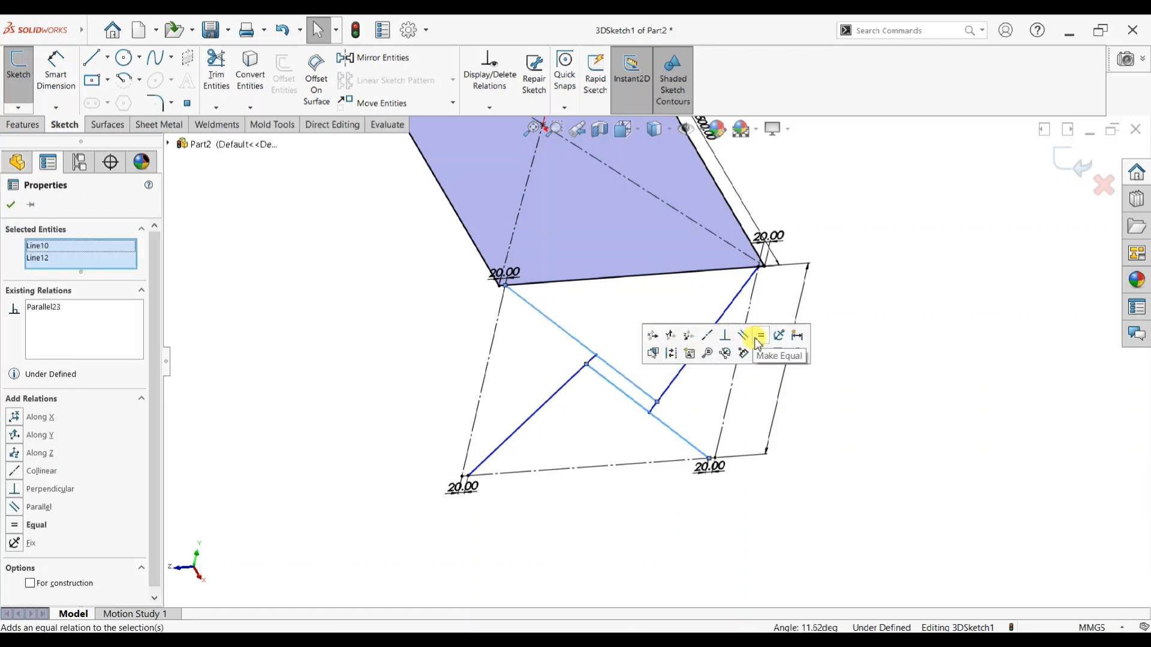
pyautogui.click(566, 452)
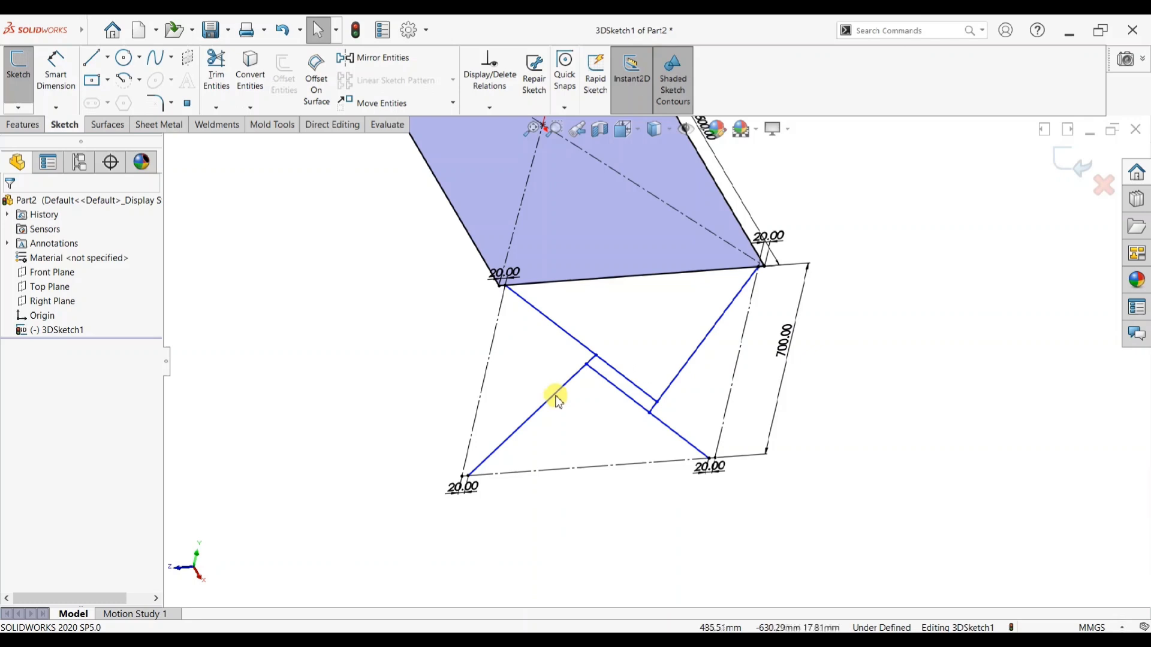
# - Make the second leg's upper slanted line parallel to the slanted line from the first leg's foot
pyautogui.click(556, 399)
pyautogui.keyDown('ctrl'); pyautogui.click(670, 386); pyautogui.keyUp('ctrl')
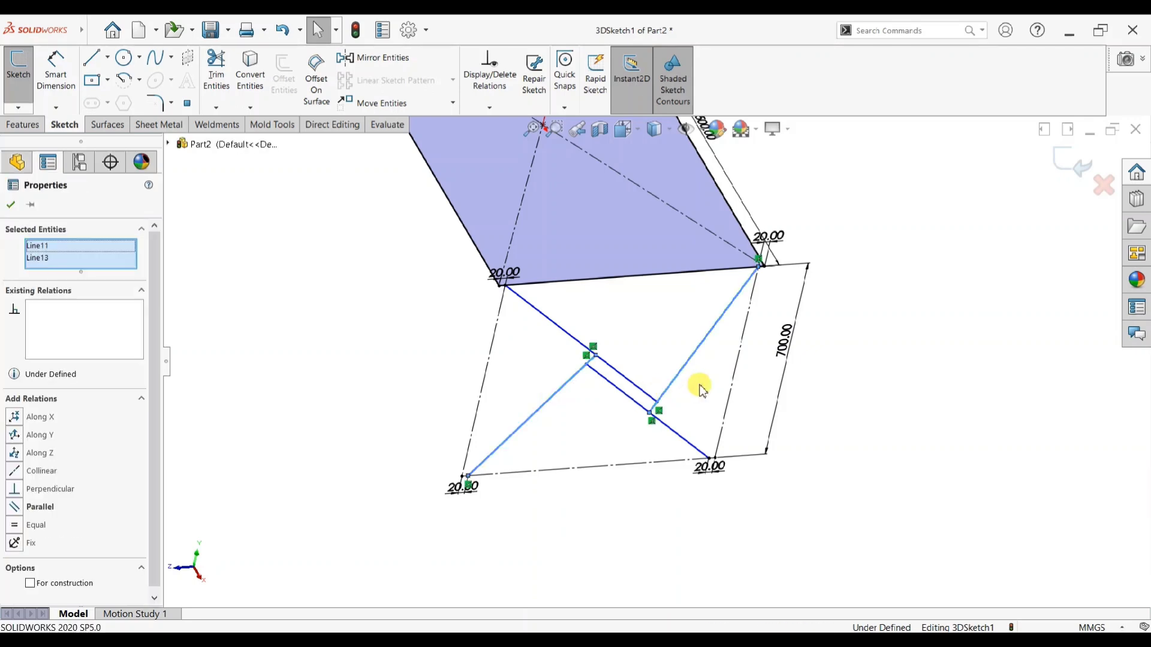
pyautogui.click(796, 331)
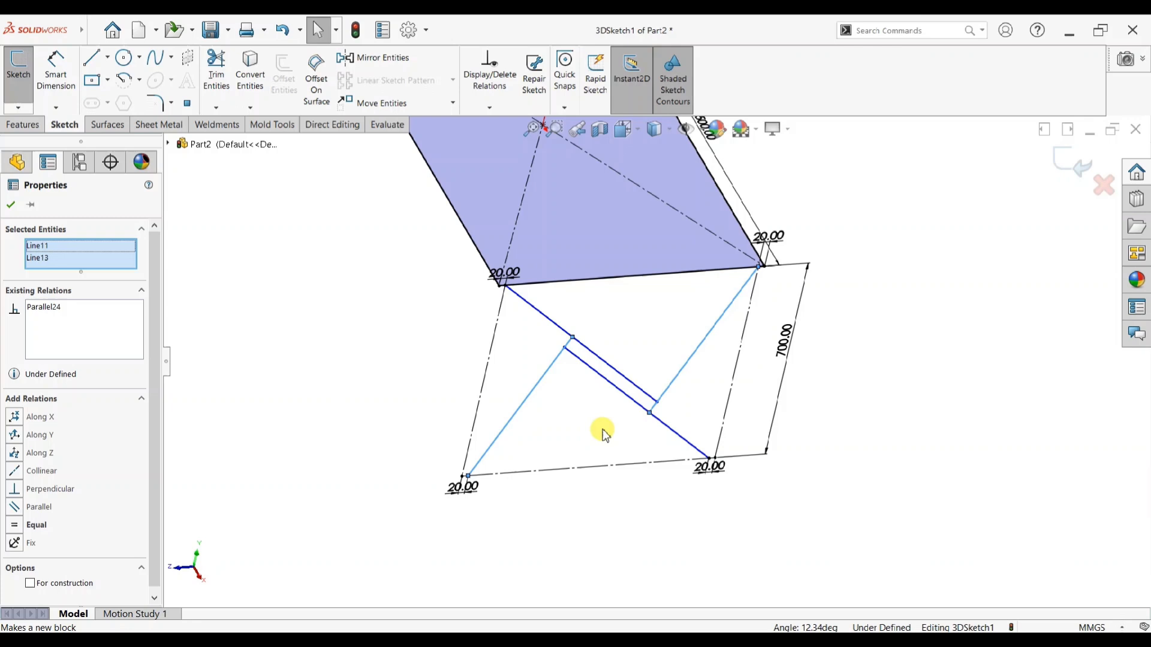
# - Dimension the angle between the first foot's slanted line and the bottom construction line to 60°
pyautogui.click(60, 76)
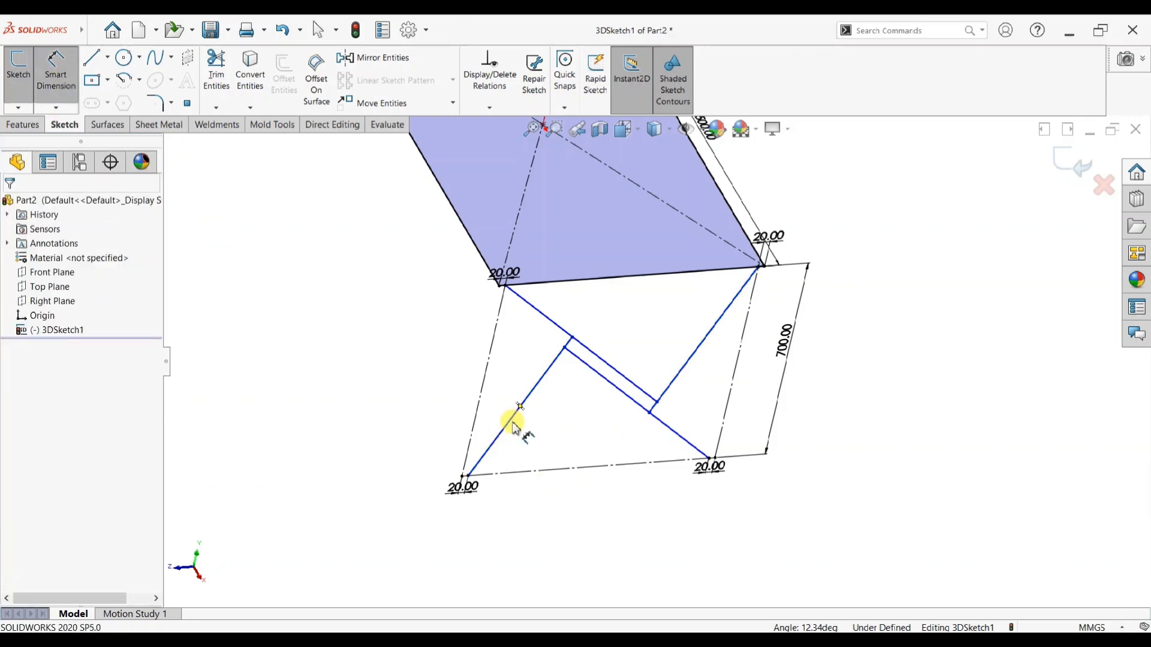
pyautogui.click(538, 471)
pyautogui.click(534, 457)
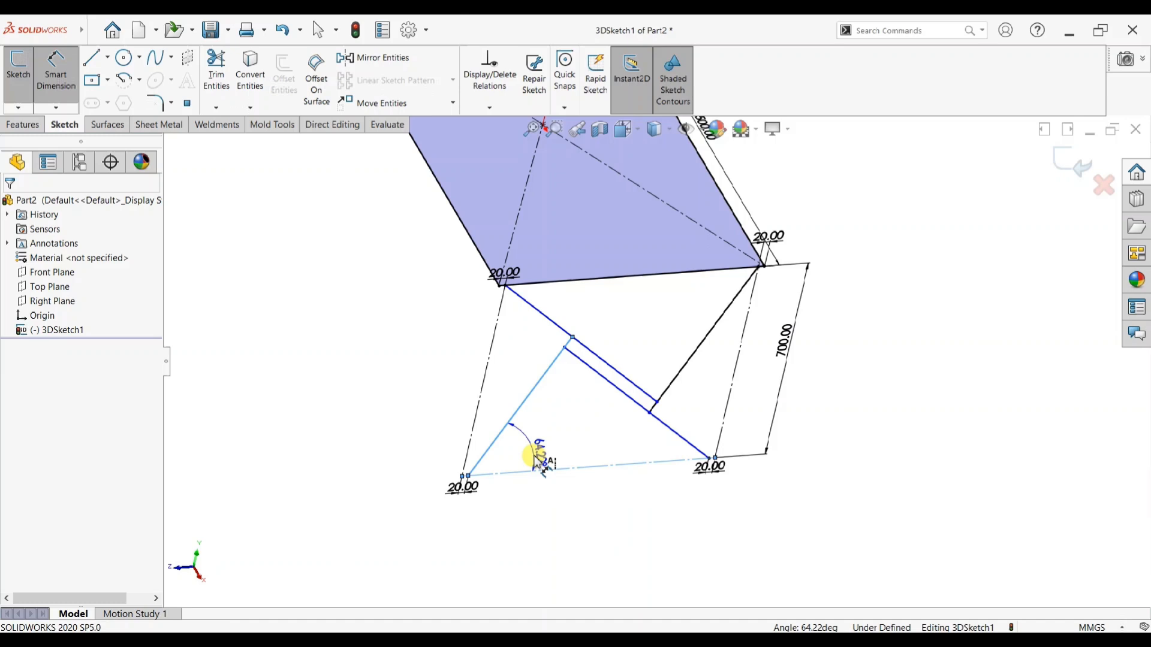
pyautogui.click(536, 457)
pyautogui.write('60')
pyautogui.press('Return')
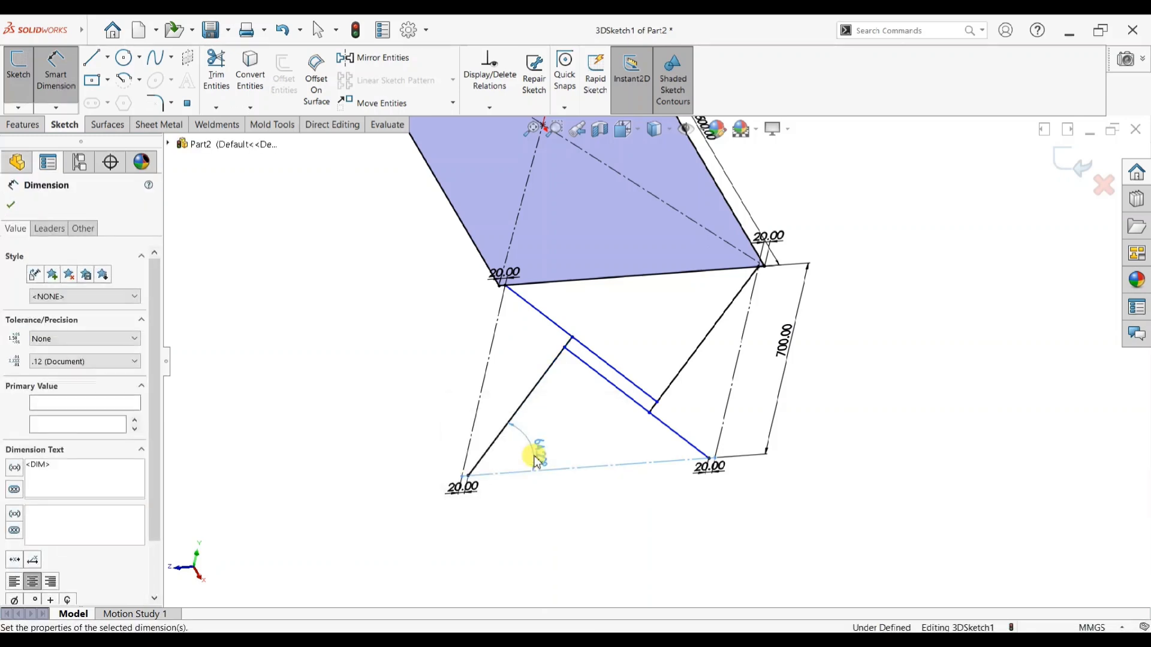
# - Add an angle dimension of 60° between the tabletop's end edge and the first leg's upper slanted line
pyautogui.moveTo(630, 447)
pyautogui.mouseDown(button='middle')
pyautogui.moveTo(645, 408)
pyautogui.moveTo(604, 398)
pyautogui.moveTo(588, 332)
pyautogui.moveTo(637, 277)
pyautogui.mouseUp(button='middle')
pyautogui.scroll(-3, 637, 277)
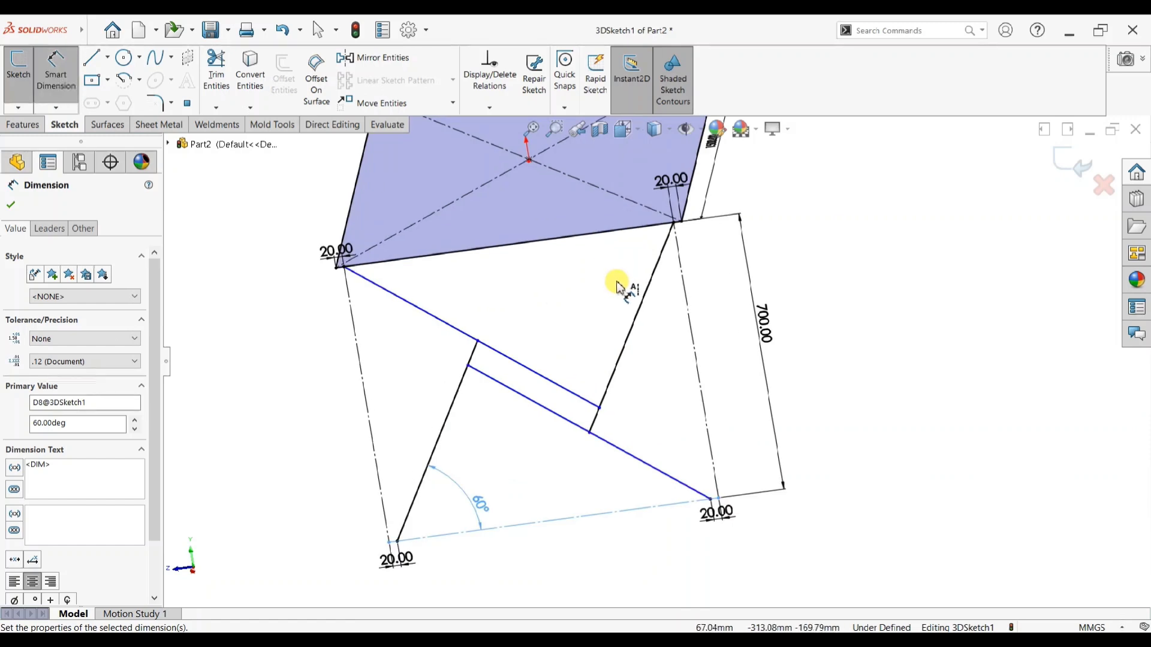
pyautogui.click(405, 304)
pyautogui.click(428, 301)
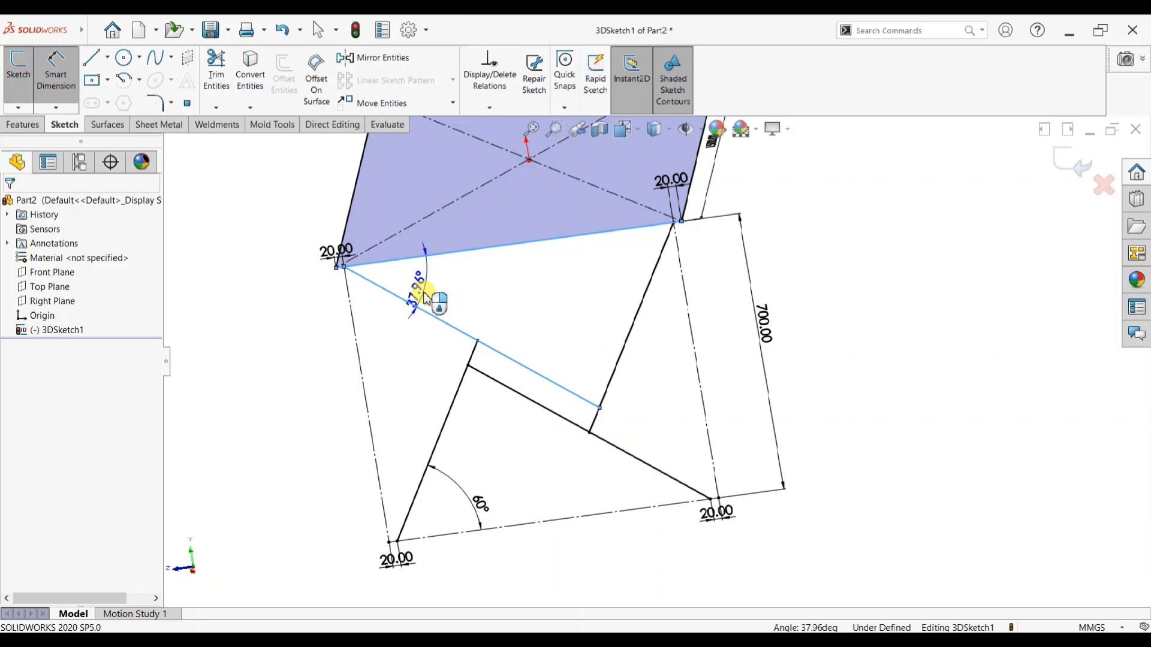
pyautogui.click(427, 300)
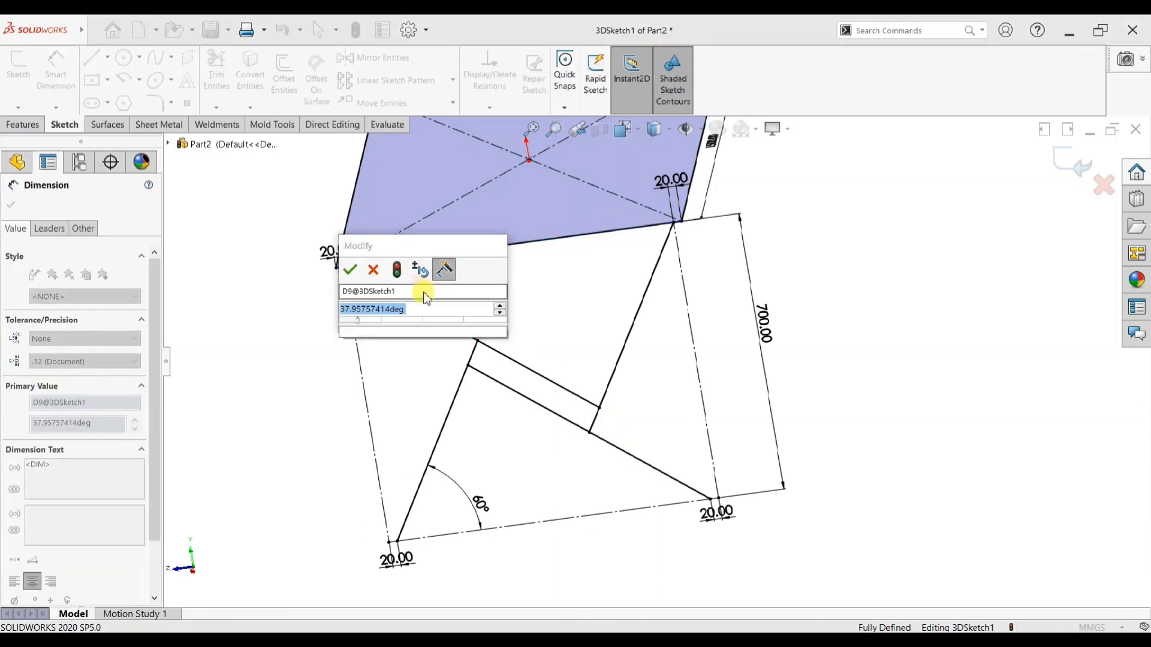
pyautogui.press('Return')
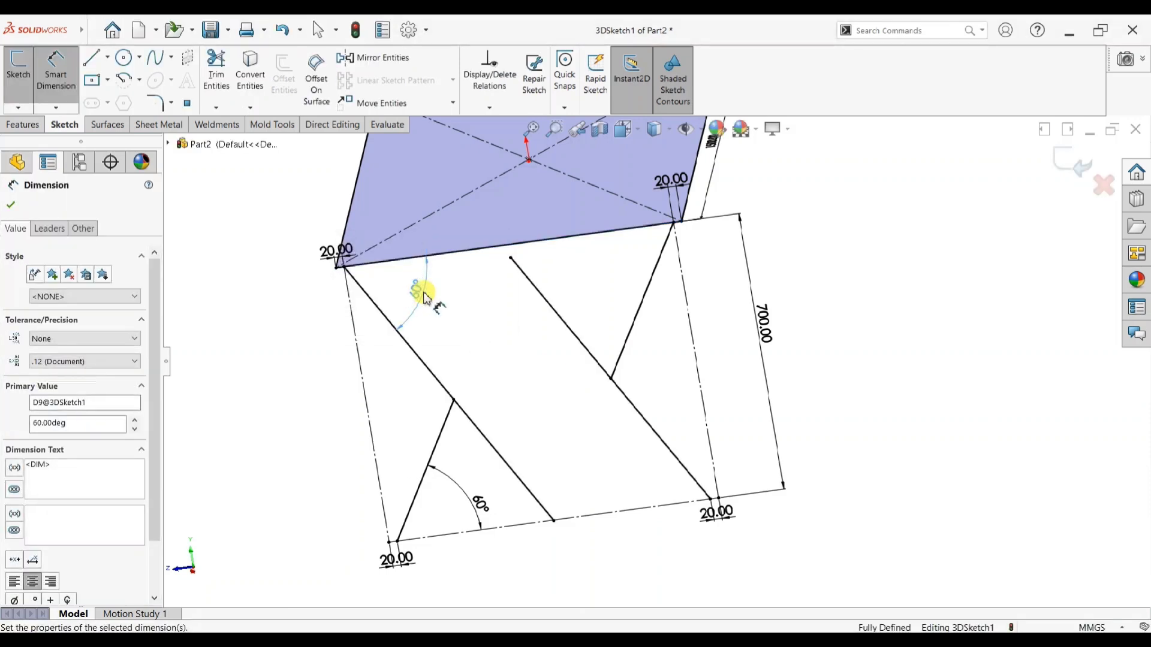
# - Undo the last value change and set the angle between the tabletop's end edge and the first upper slanted line to 30°
pyautogui.hotkey('ctrl', 'z')
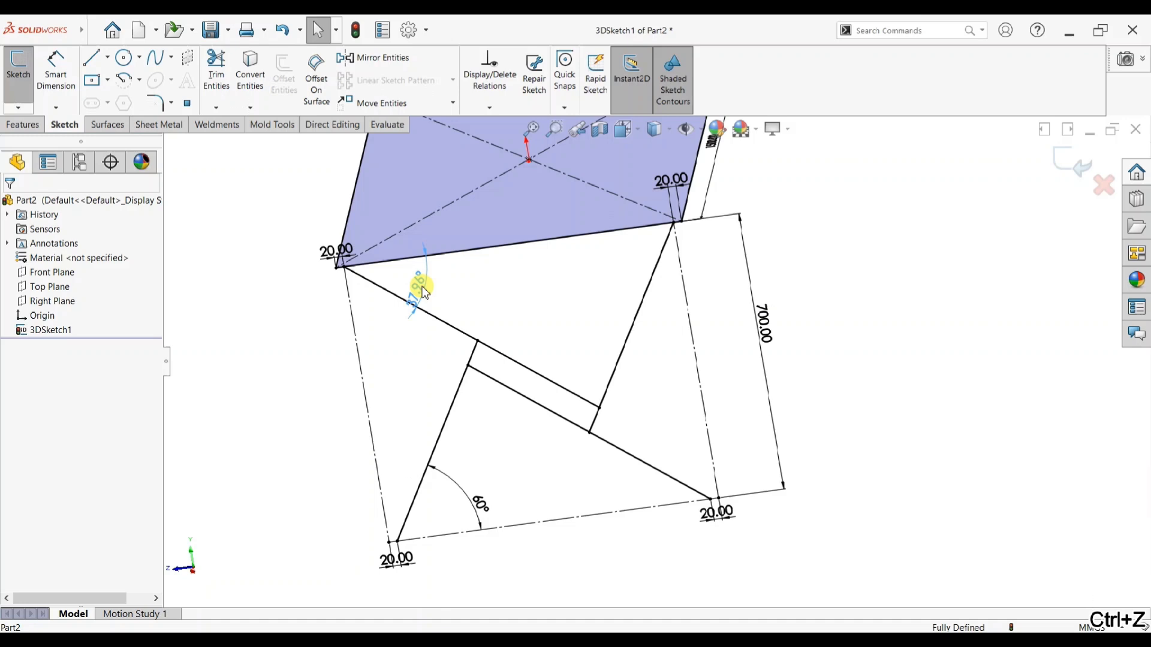
pyautogui.press('Return')
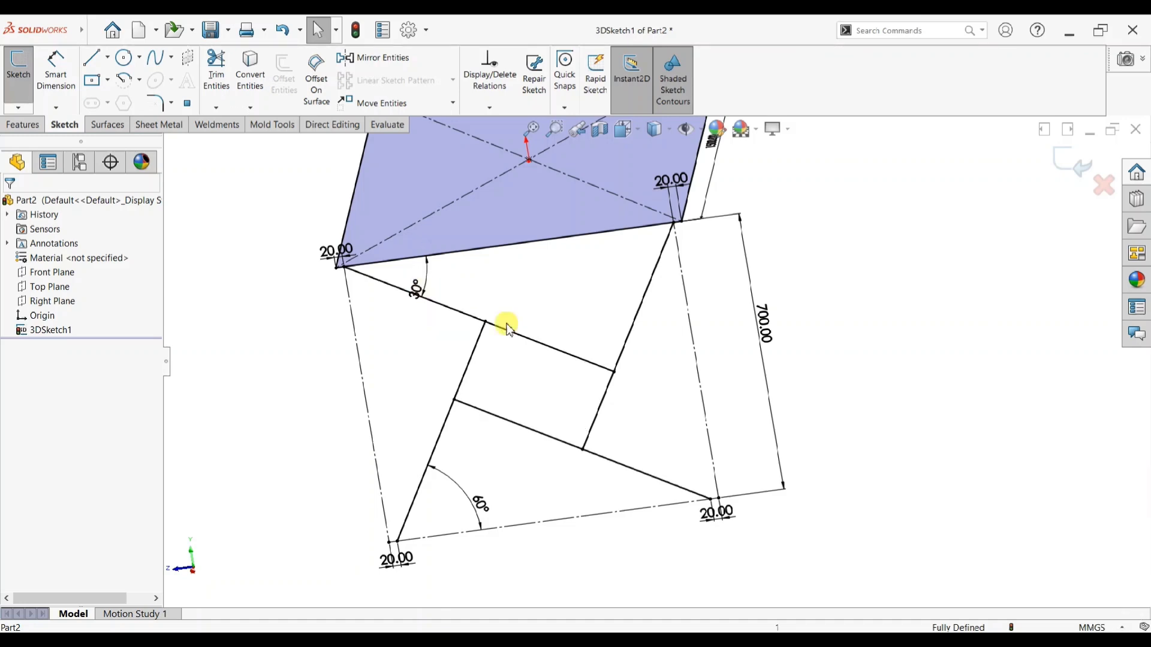
pyautogui.scroll(2, 534, 374)
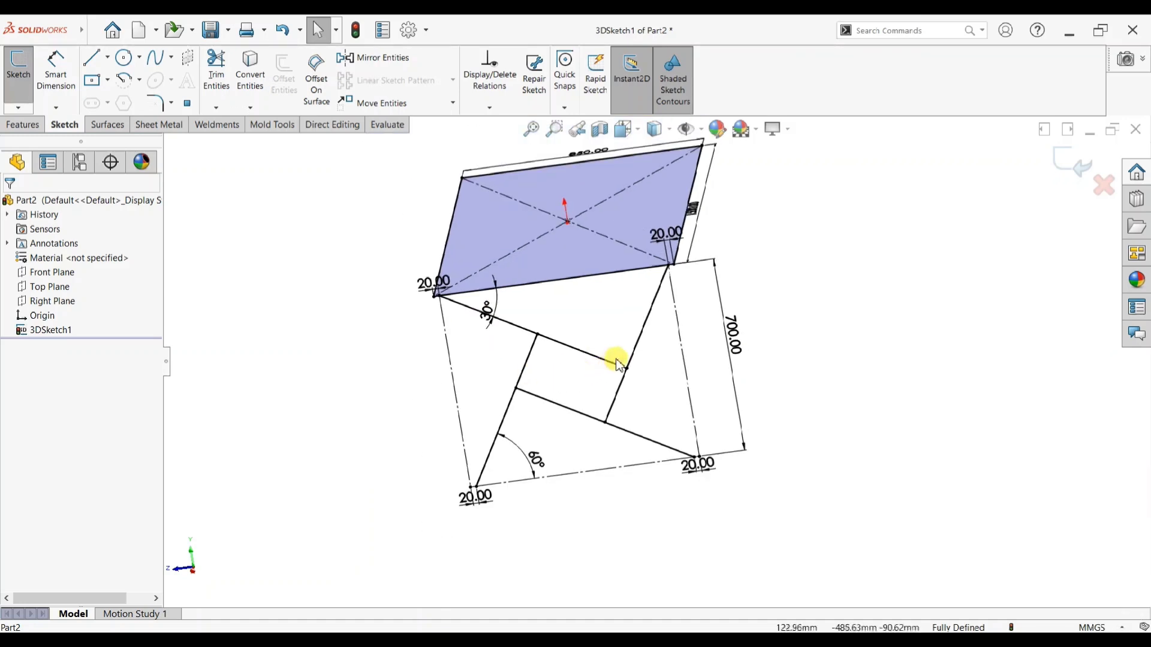
pyautogui.scroll(-4, 696, 465)
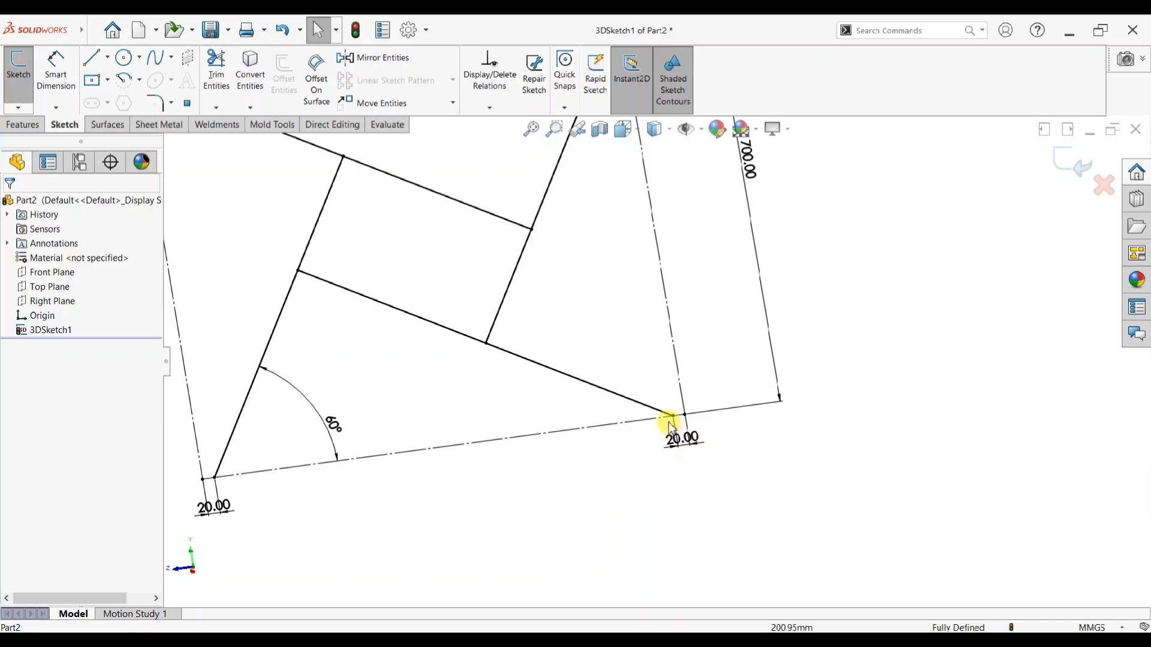
pyautogui.scroll(4, 450, 451)
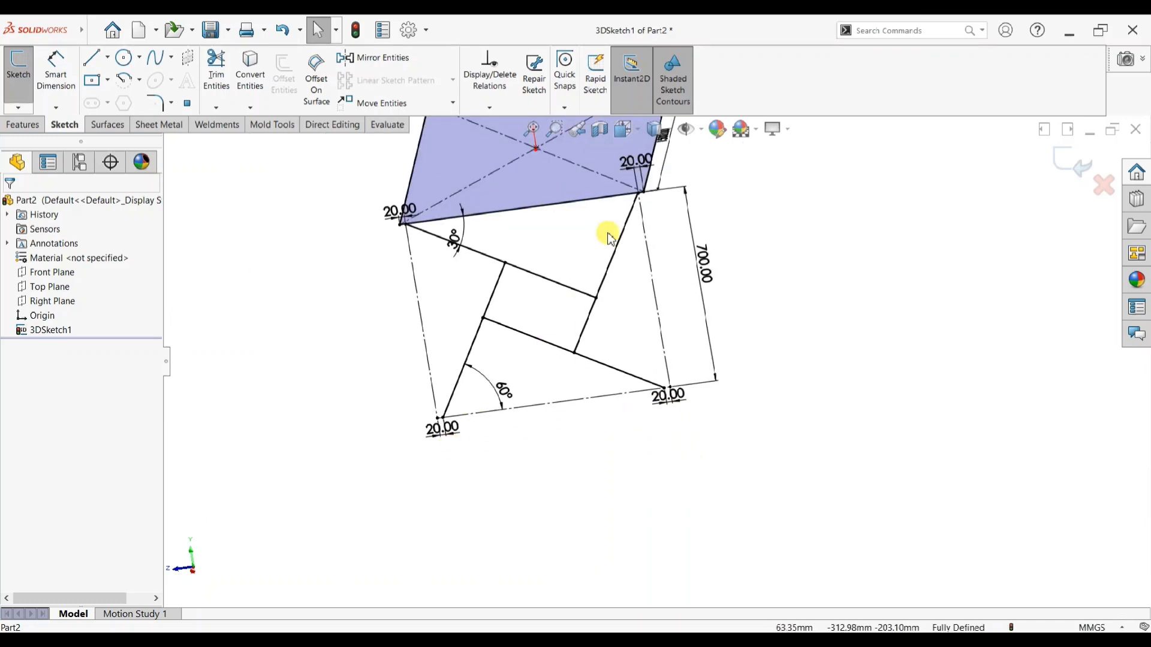
# - Delete the 20 mm offset dimensions at both leg feet on the bottom construction line
pyautogui.scroll(-1, 611, 220)
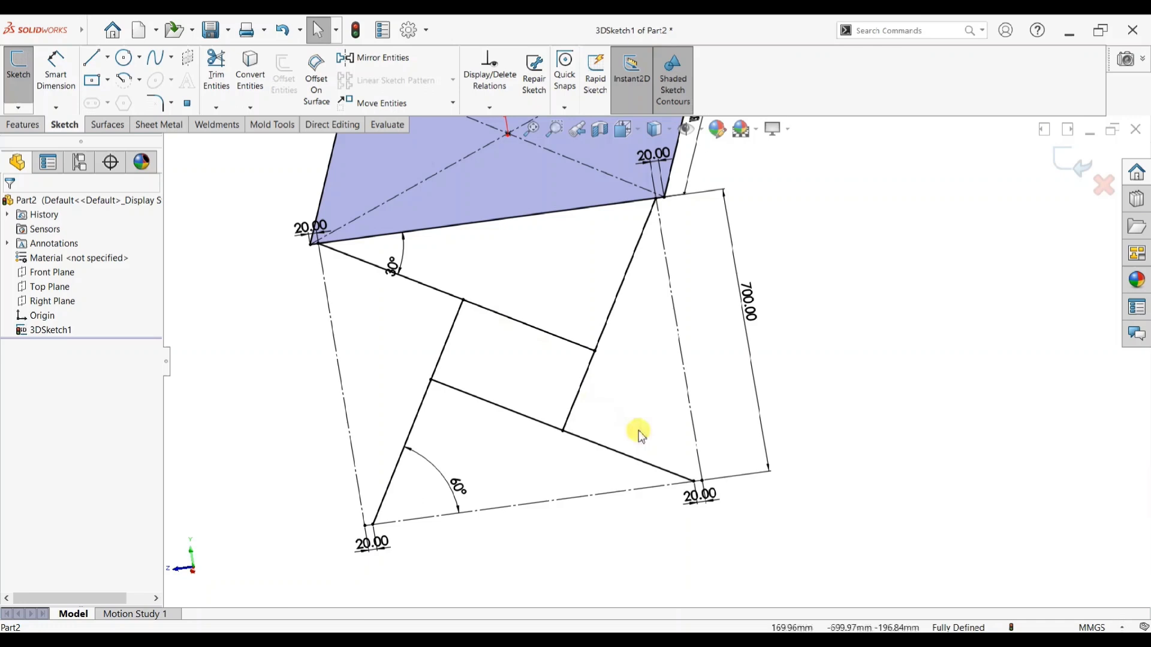
pyautogui.click(378, 544)
pyautogui.press('Delete')
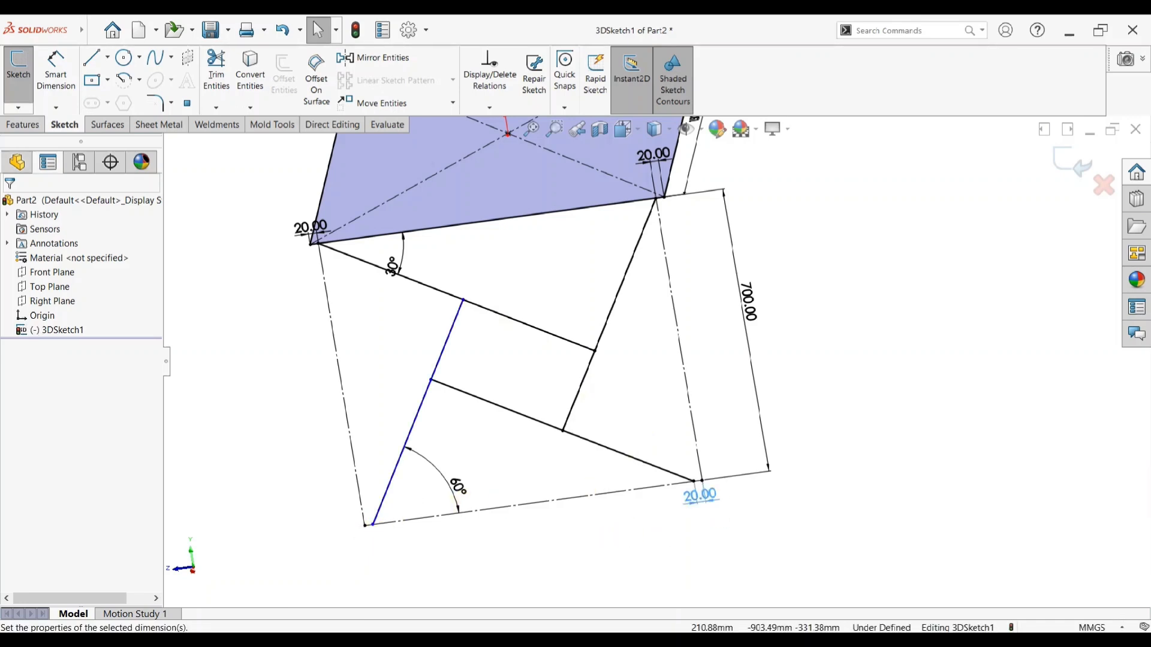
pyautogui.click(698, 493)
pyautogui.press('Delete')
# - Merge each leg's foot endpoint with the adjacent bottom corner of the construction frame
pyautogui.scroll(3, 384, 525)
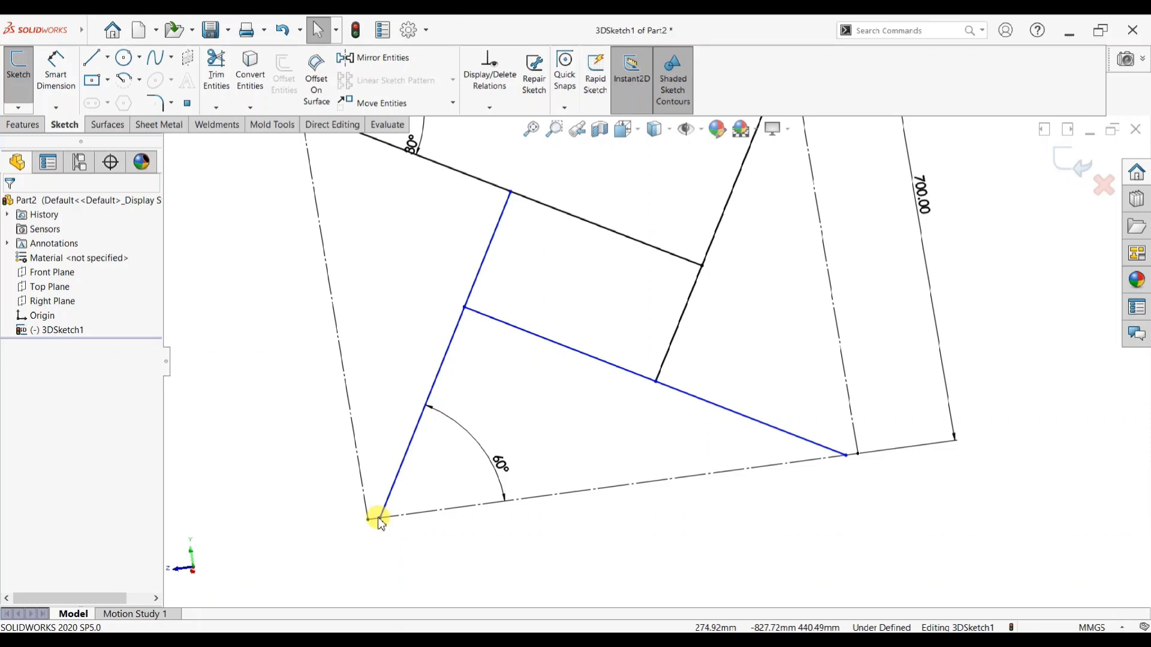
pyautogui.click(370, 520)
pyautogui.keyDown('ctrl'); pyautogui.click(380, 518); pyautogui.keyUp('ctrl')
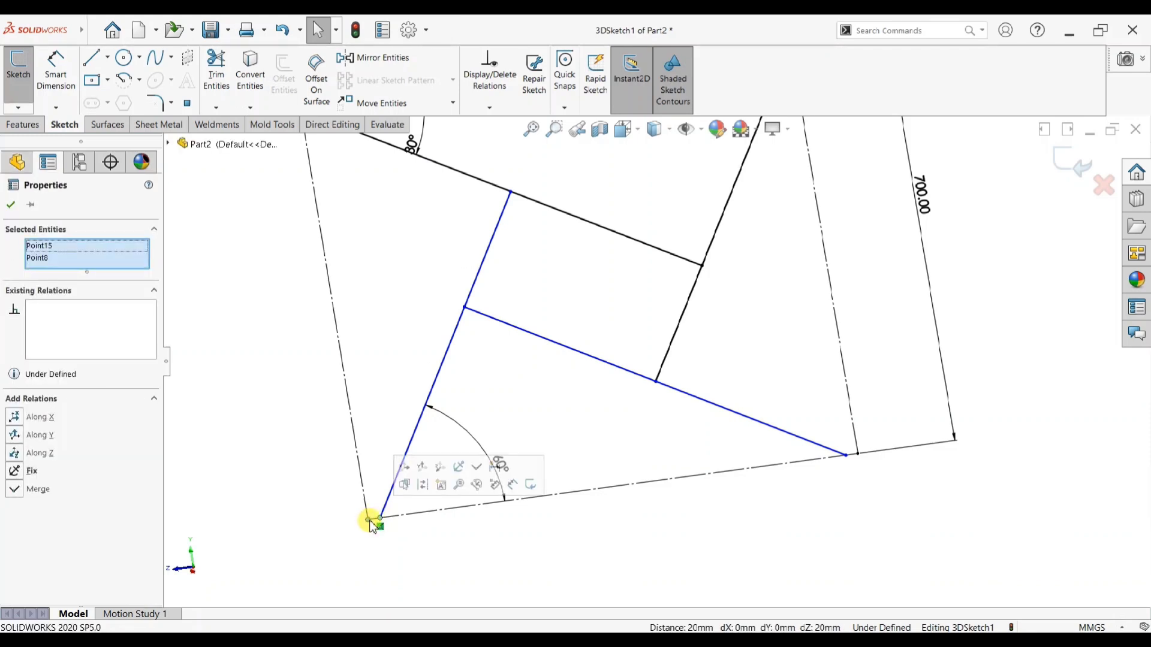
pyautogui.click(476, 469)
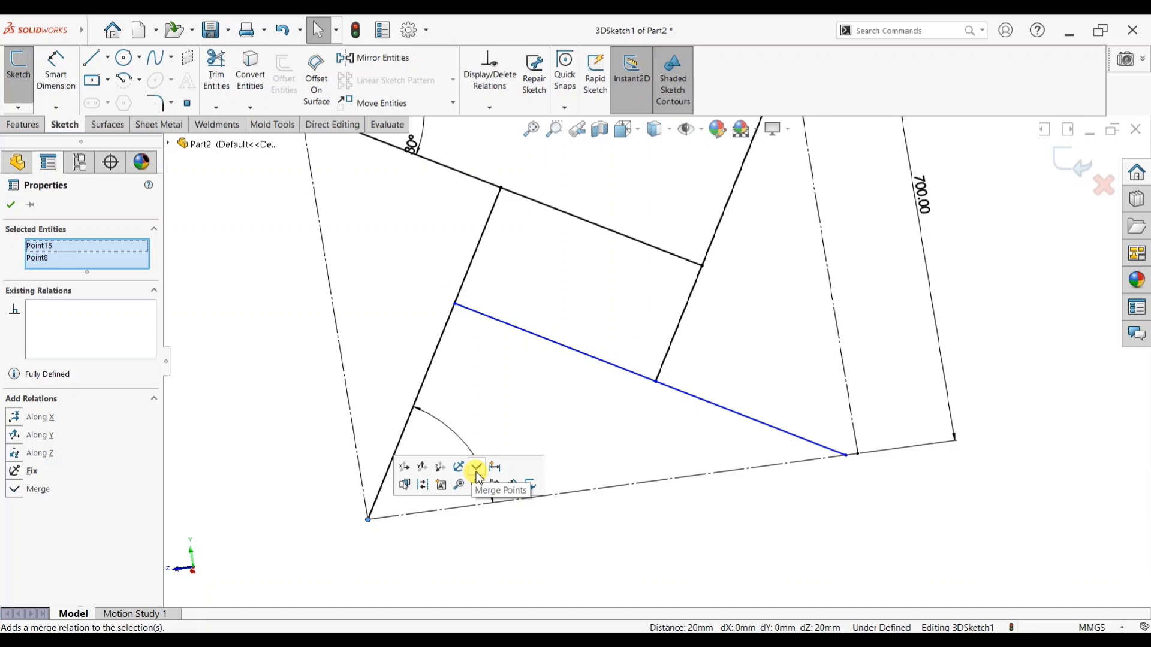
pyautogui.click(847, 457)
pyautogui.click(856, 457)
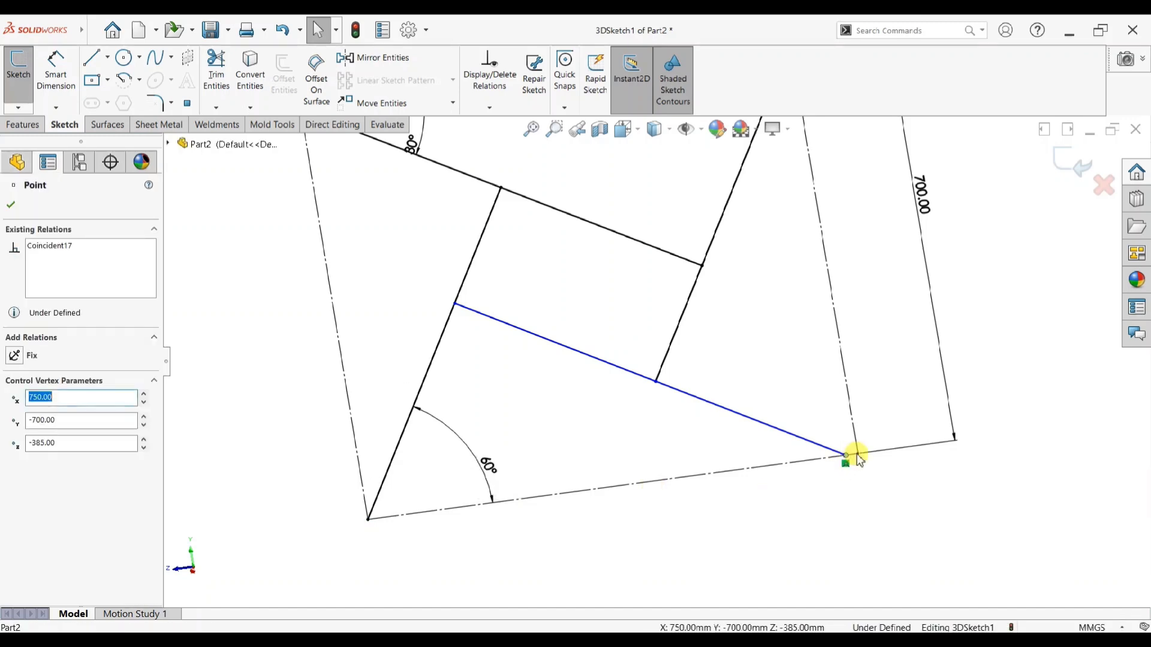
pyautogui.keyDown('ctrl'); pyautogui.click(857, 455); pyautogui.keyUp('ctrl')
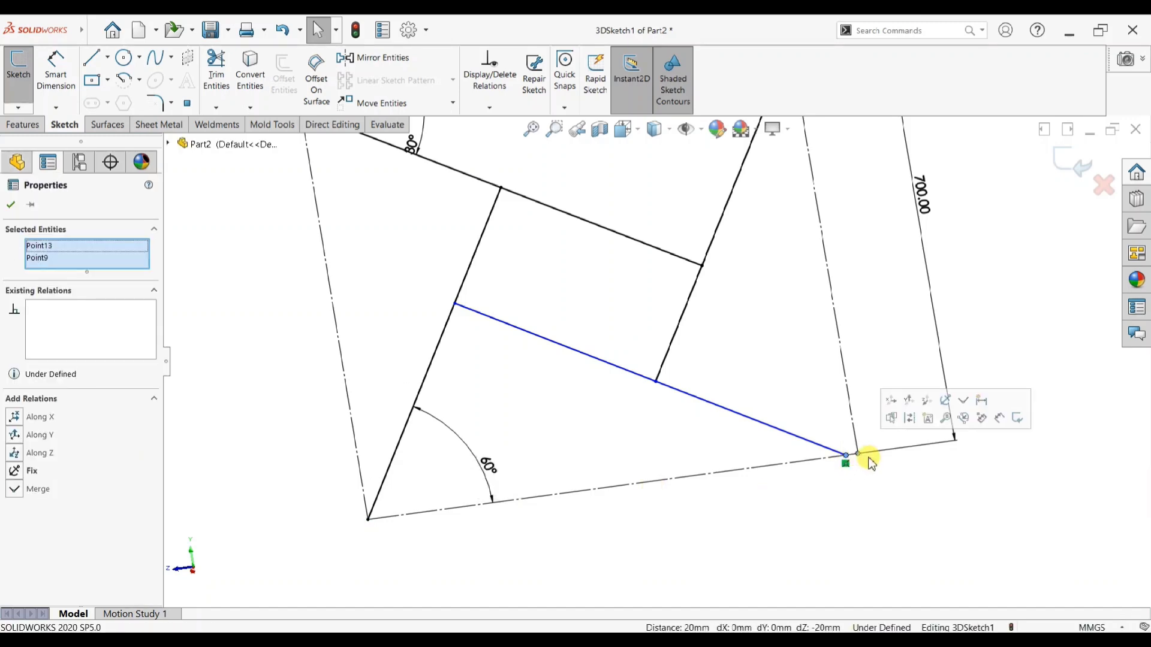
pyautogui.click(964, 403)
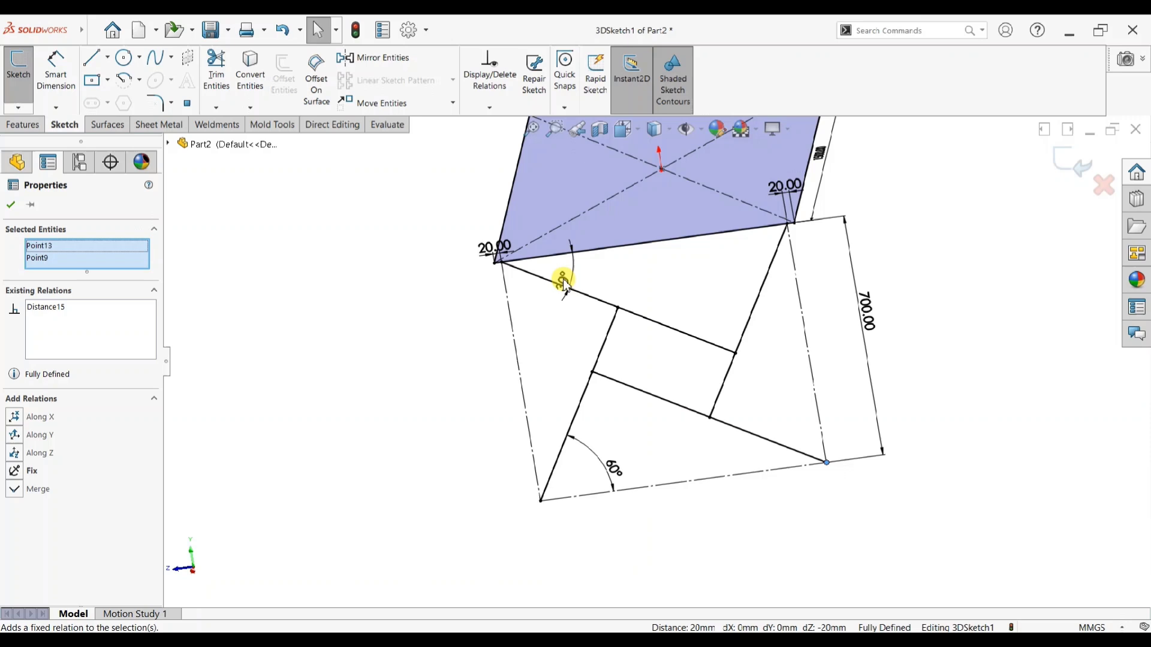
# - Try to add a distance dimension between the upper and lower parallel slanted leg members
pyautogui.click(56, 72)
pyautogui.click(678, 331)
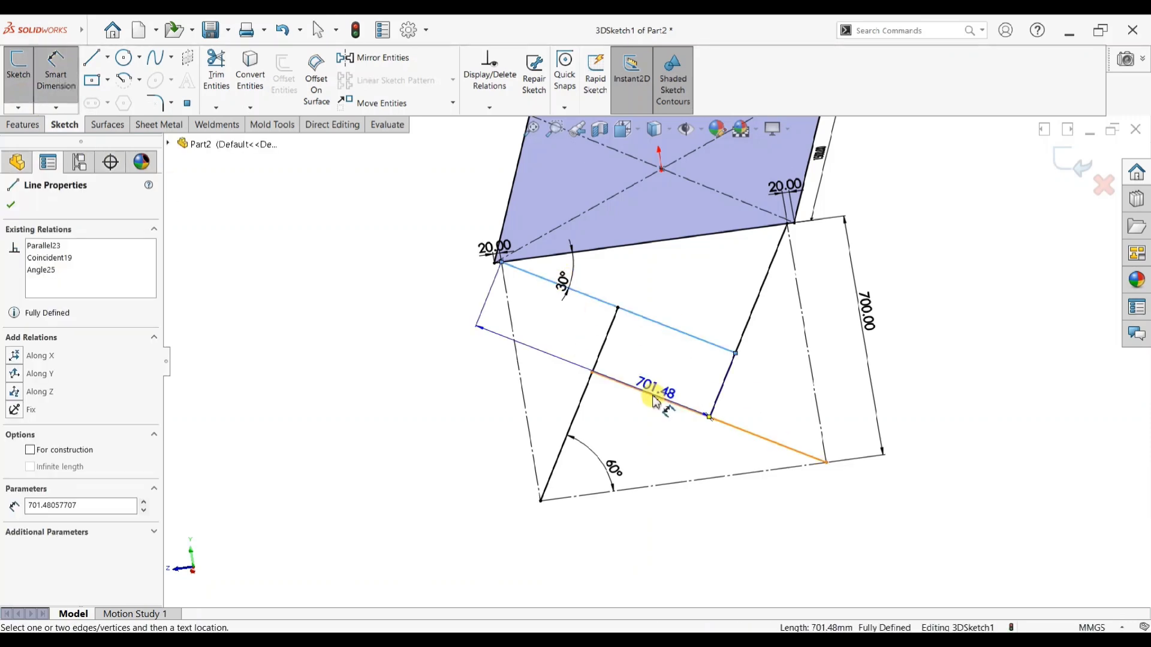
pyautogui.click(655, 397)
pyautogui.click(577, 347)
pyautogui.click(465, 186)
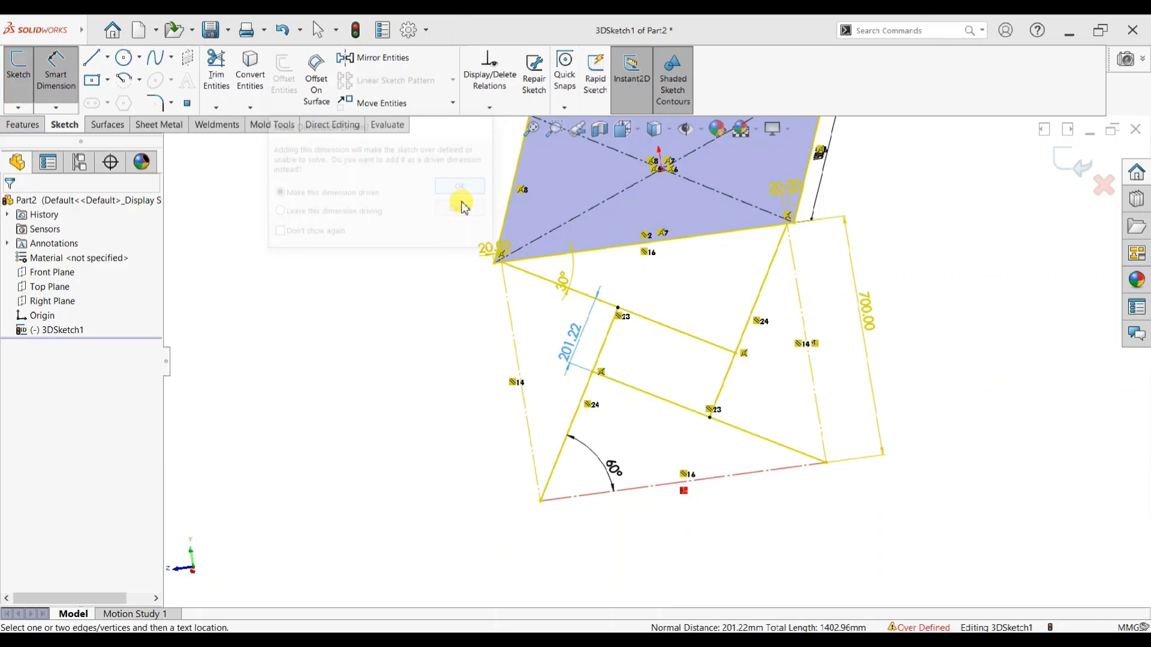
pyautogui.press('Delete')
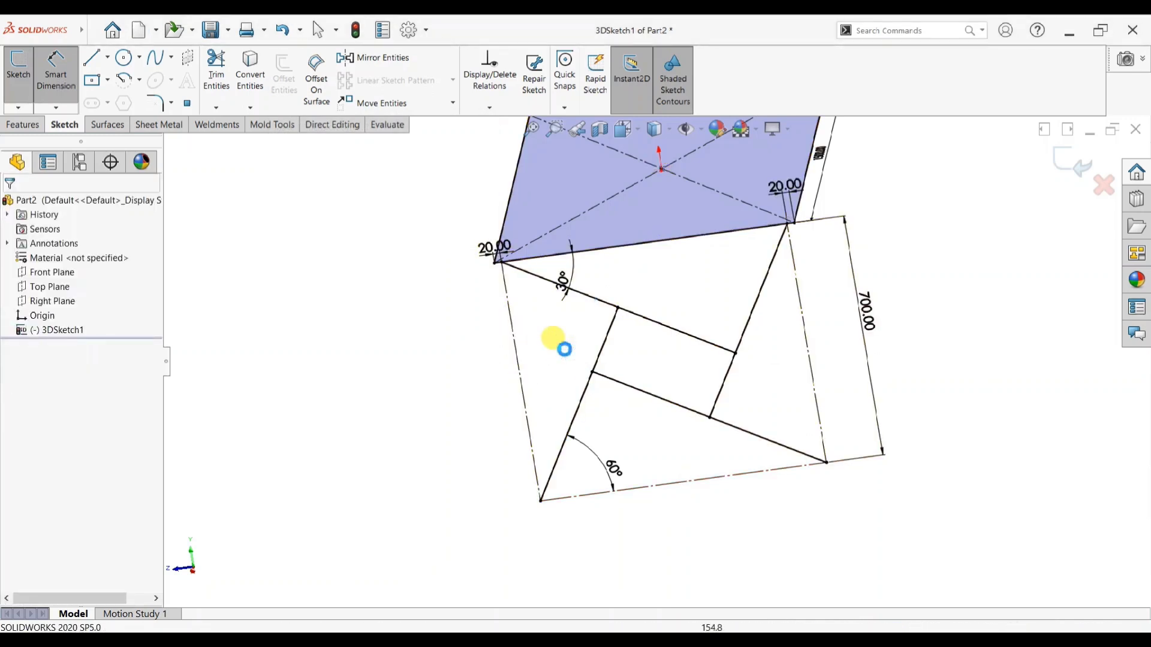
pyautogui.scroll(3, 629, 354)
pyautogui.press('Escape')
# - Show the whole table frame in isometric view and exit the 3D sketch
pyautogui.moveTo(789, 300)
pyautogui.mouseDown(button='middle')
pyautogui.moveTo(748, 347)
pyautogui.moveTo(791, 303)
pyautogui.moveTo(617, 323)
pyautogui.moveTo(625, 365)
pyautogui.mouseUp(button='middle')
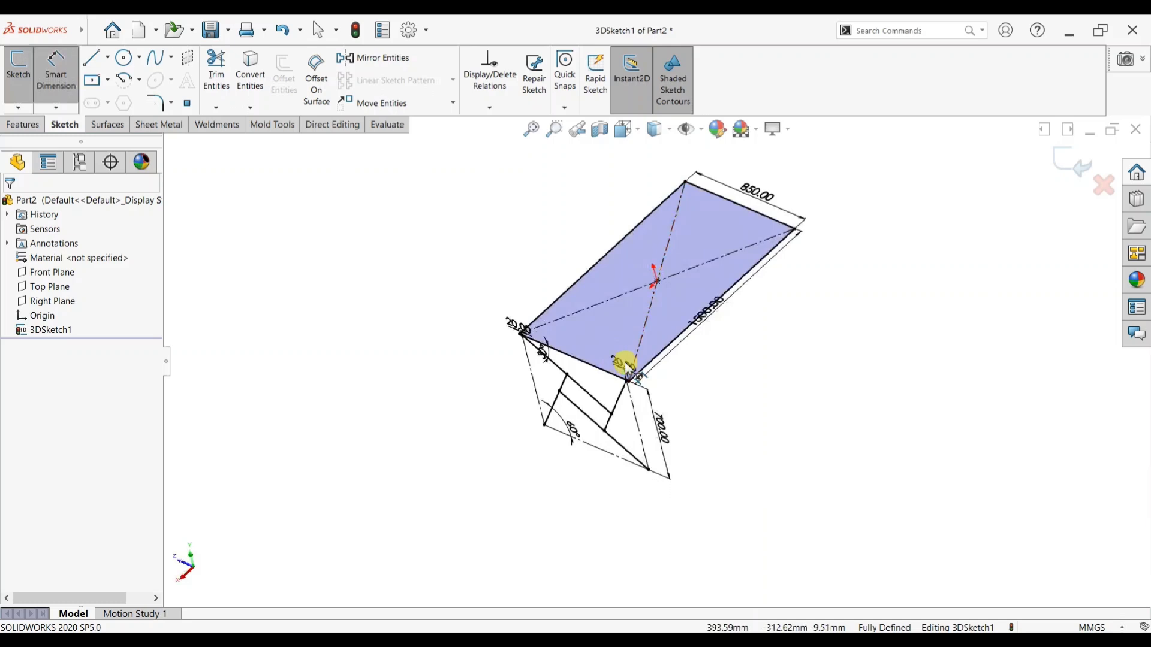
pyautogui.scroll(2, 630, 370)
pyautogui.scroll(-2, 822, 209)
pyautogui.press('space')
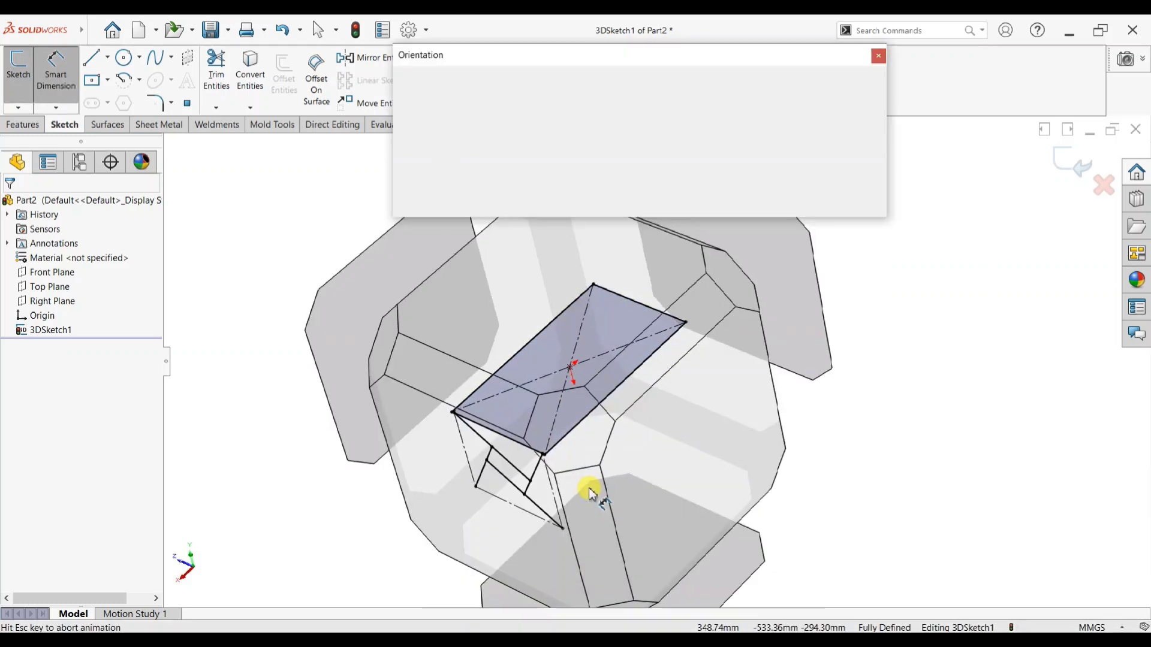
pyautogui.press('Escape')
pyautogui.moveTo(506, 443); pyautogui.dragTo(899, 306, button='middle')
pyautogui.click(1071, 160)
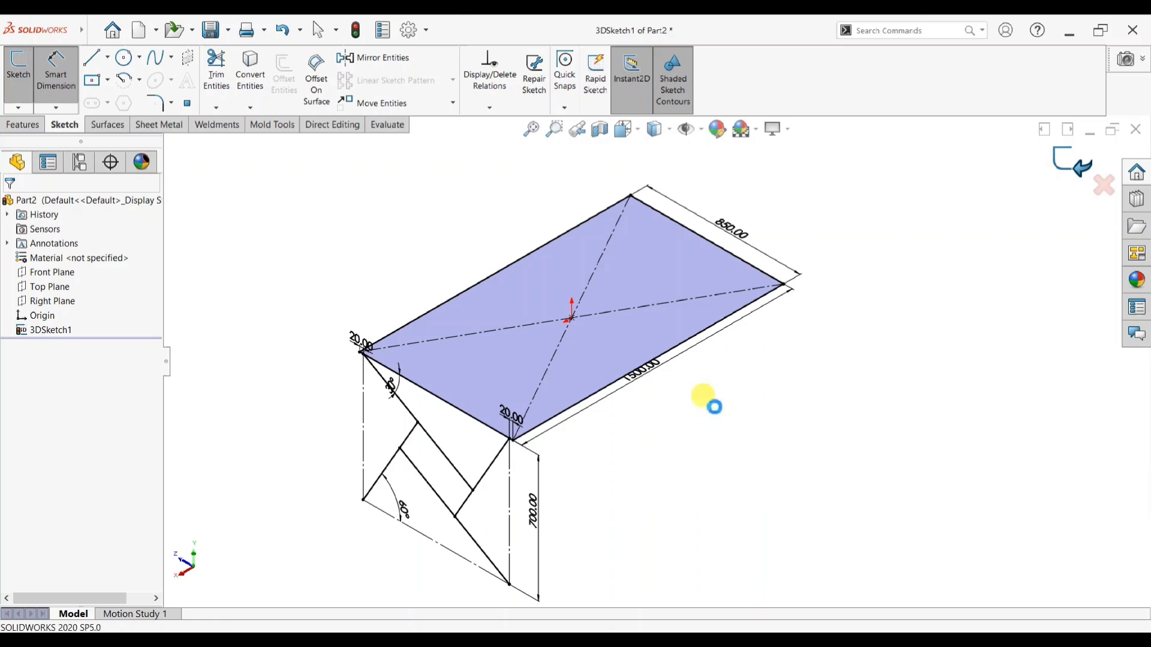
pyautogui.press('f')
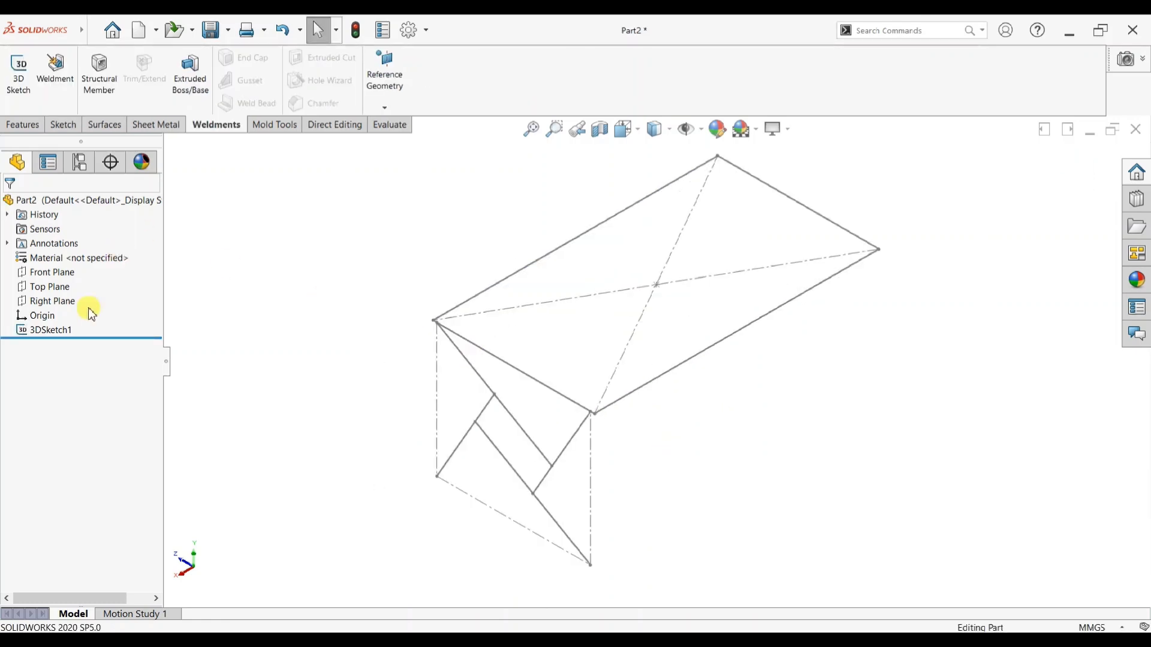
# - Reopen the 3D sketch and paste a copy of the leg lines and their construction frame beyond the tabletop's far end
pyautogui.click(46, 330)
pyautogui.click(60, 297)
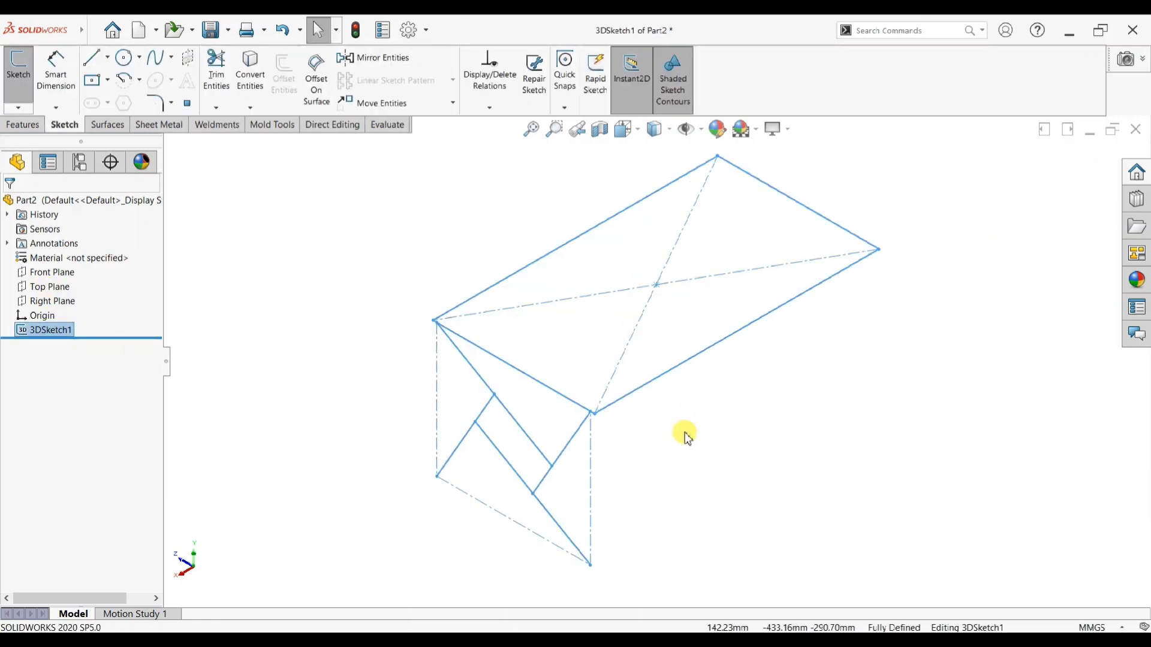
pyautogui.moveTo(681, 448); pyautogui.dragTo(354, 521)
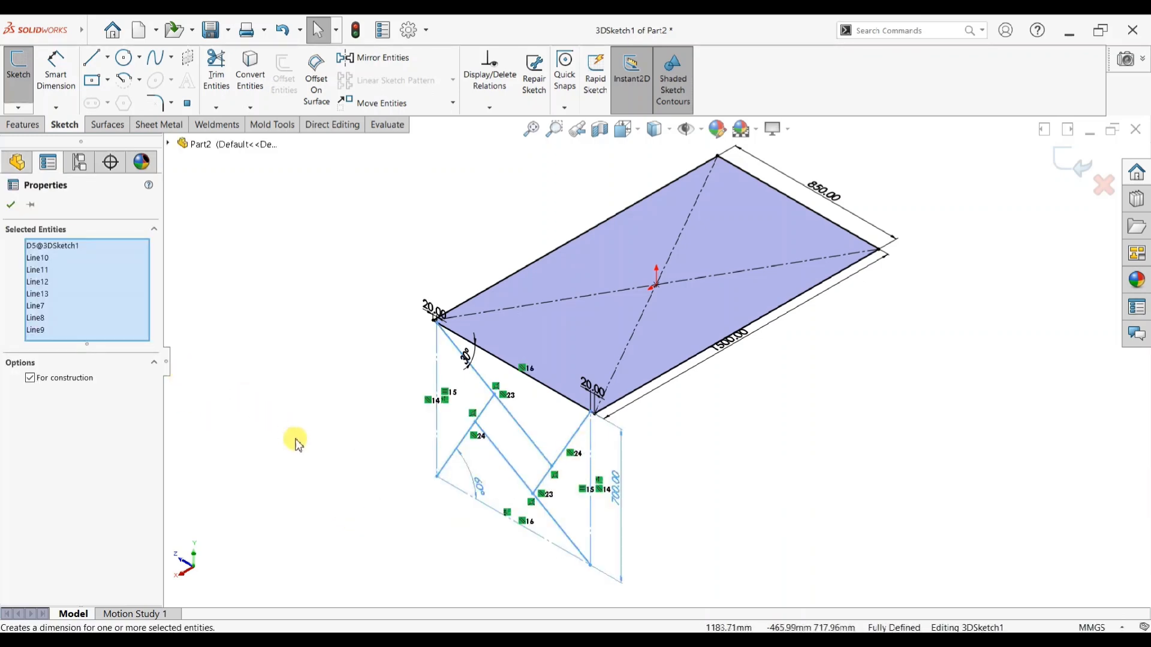
pyautogui.hotkey('ctrl', 'c')
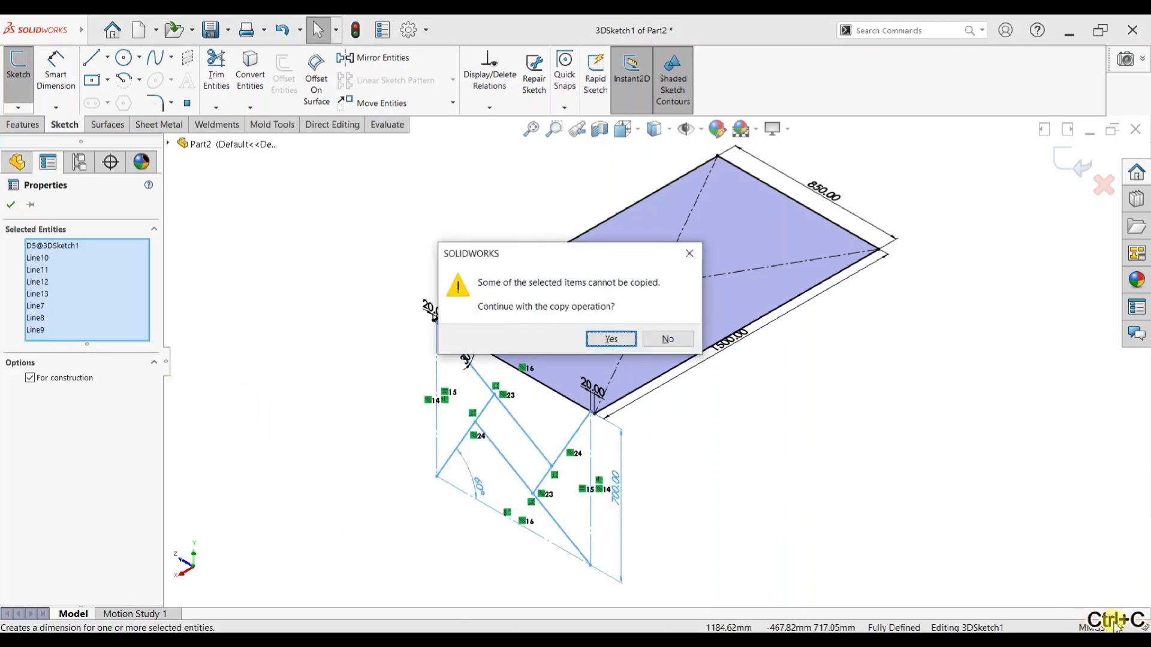
pyautogui.click(612, 339)
pyautogui.scroll(3, 789, 242)
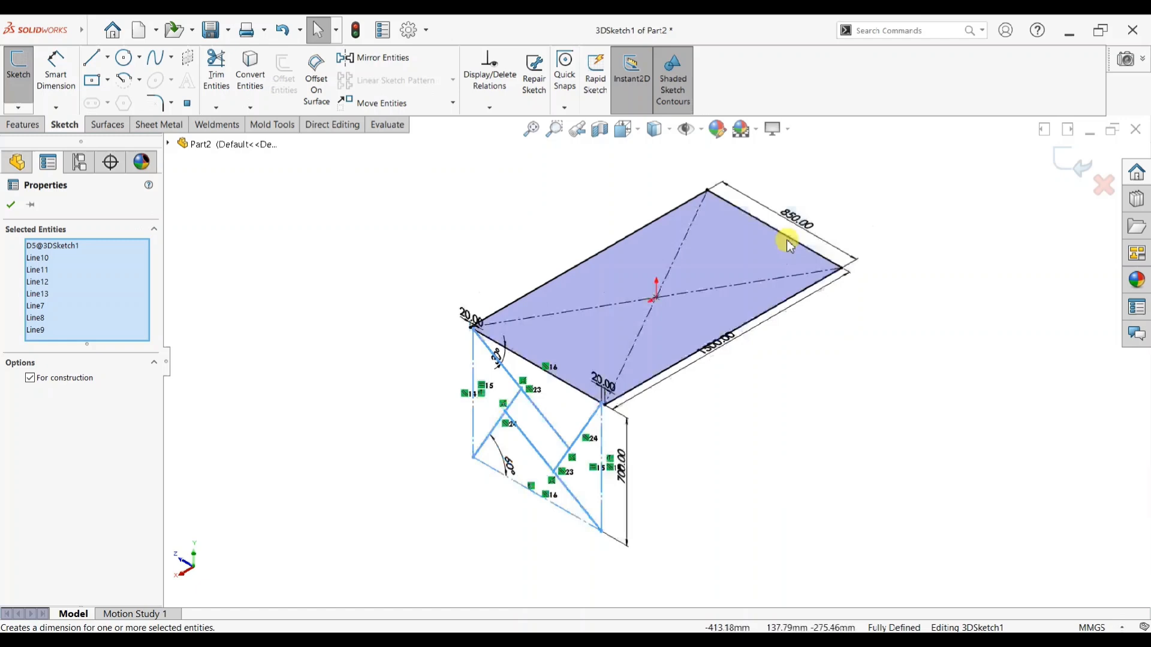
pyautogui.scroll(-2, 779, 222)
pyautogui.hotkey('ctrl', 'v')
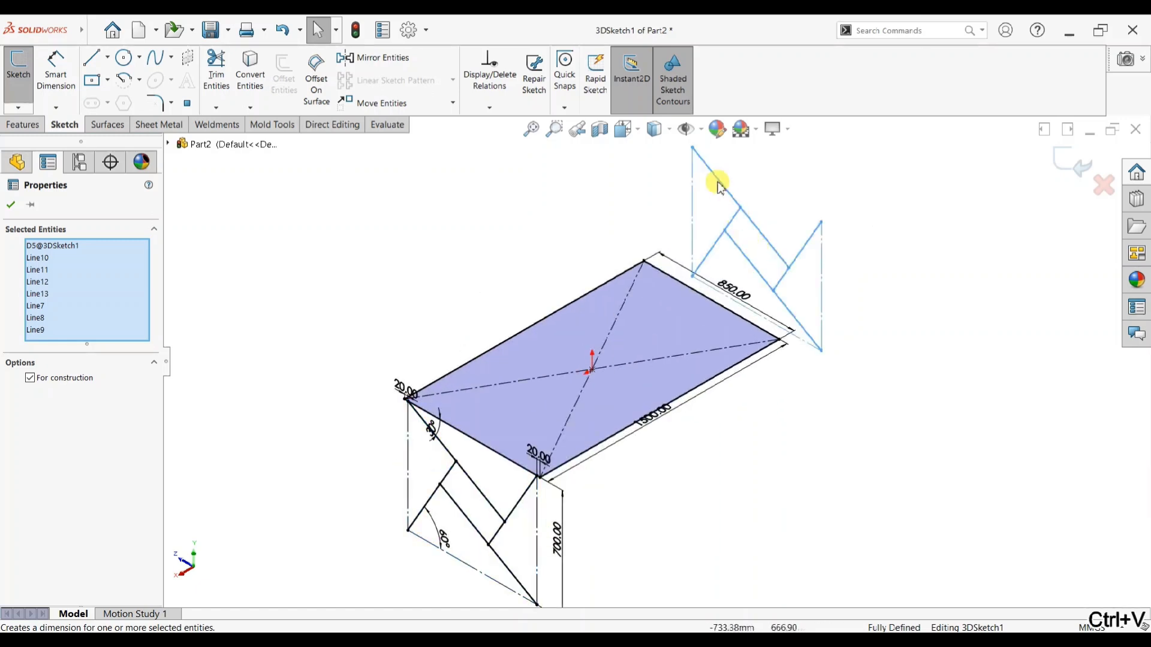
pyautogui.click(721, 192)
# - Make the copied leg frame's upper corner point coincident with the tabletop's far end edge
pyautogui.scroll(-3, 659, 152)
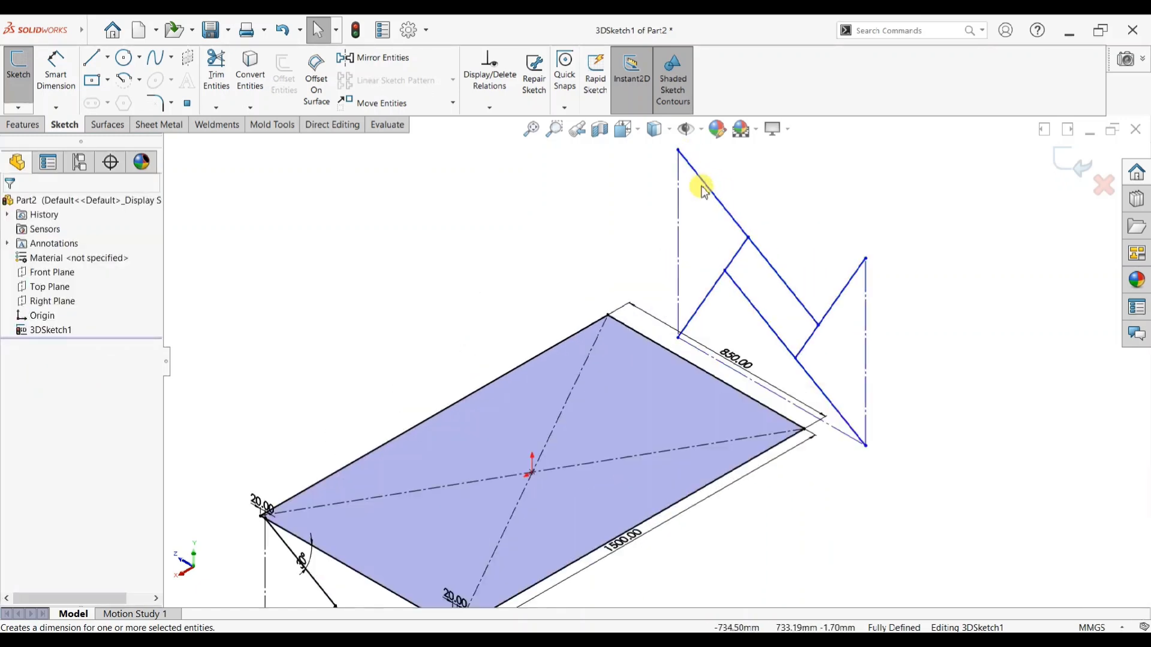
pyautogui.click(653, 157)
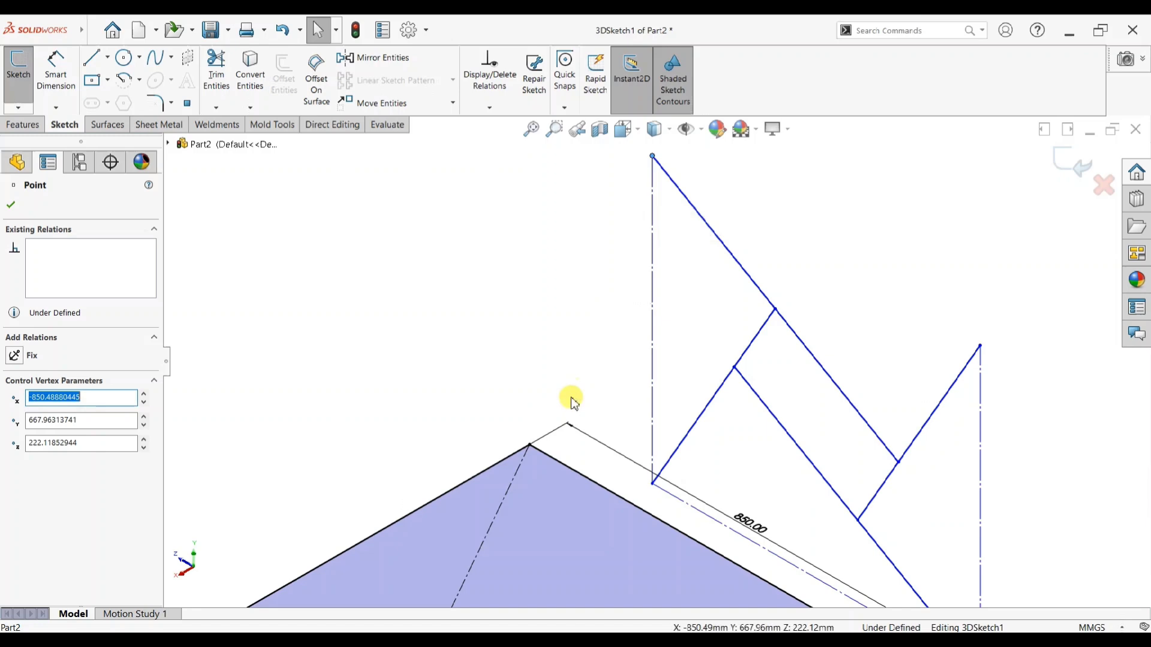
pyautogui.keyDown('ctrl'); pyautogui.click(546, 454); pyautogui.keyUp('ctrl')
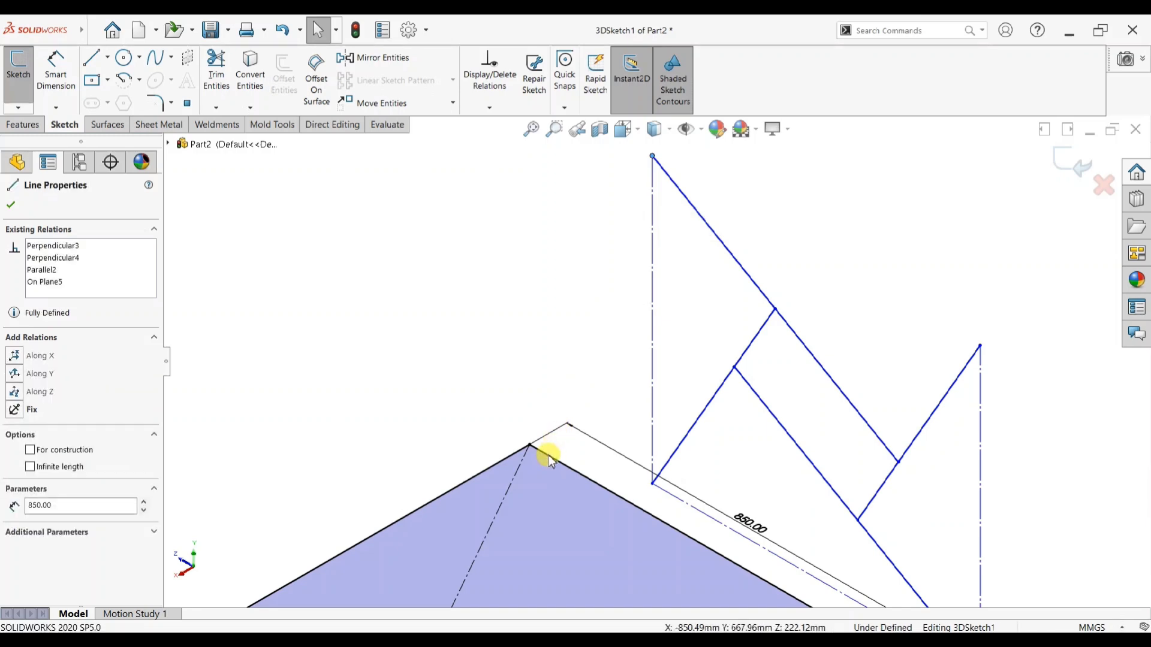
pyautogui.click(606, 405)
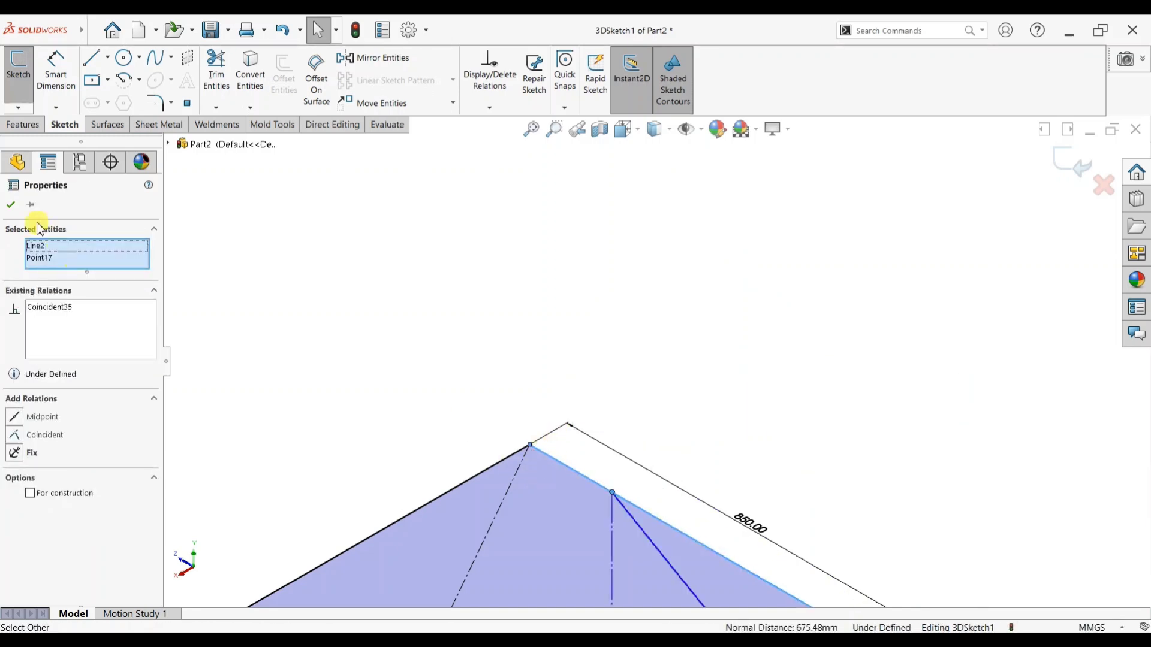
pyautogui.press('Escape')
# - Dimension the copied frame's upper corner 20 mm from the tabletop's far corner
pyautogui.click(60, 90)
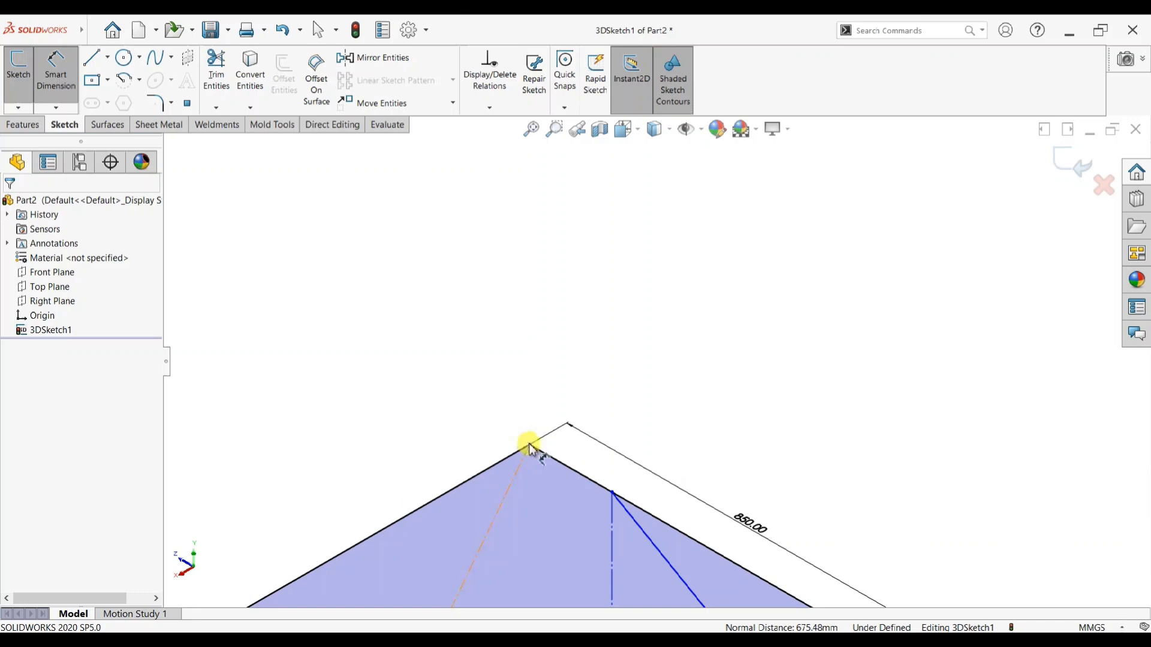
pyautogui.click(613, 493)
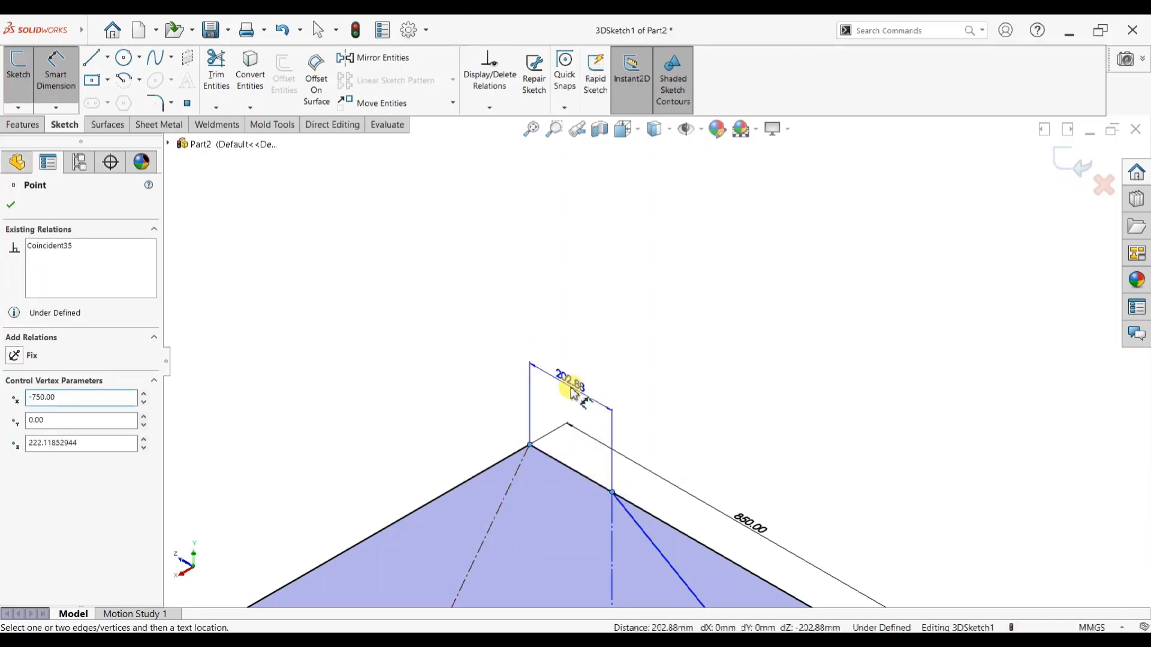
pyautogui.click(571, 389)
pyautogui.click(575, 393)
pyautogui.write('20')
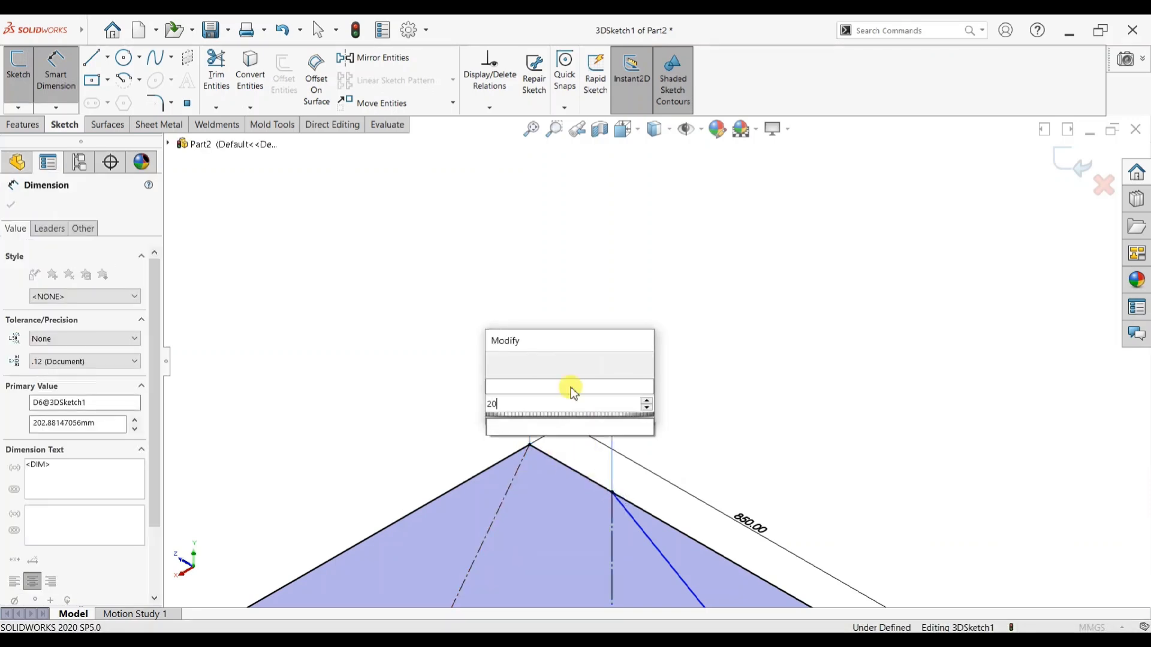
pyautogui.press('Return')
# - Check the placement of the second leg frame and close the 3D sketch
pyautogui.scroll(5, 606, 508)
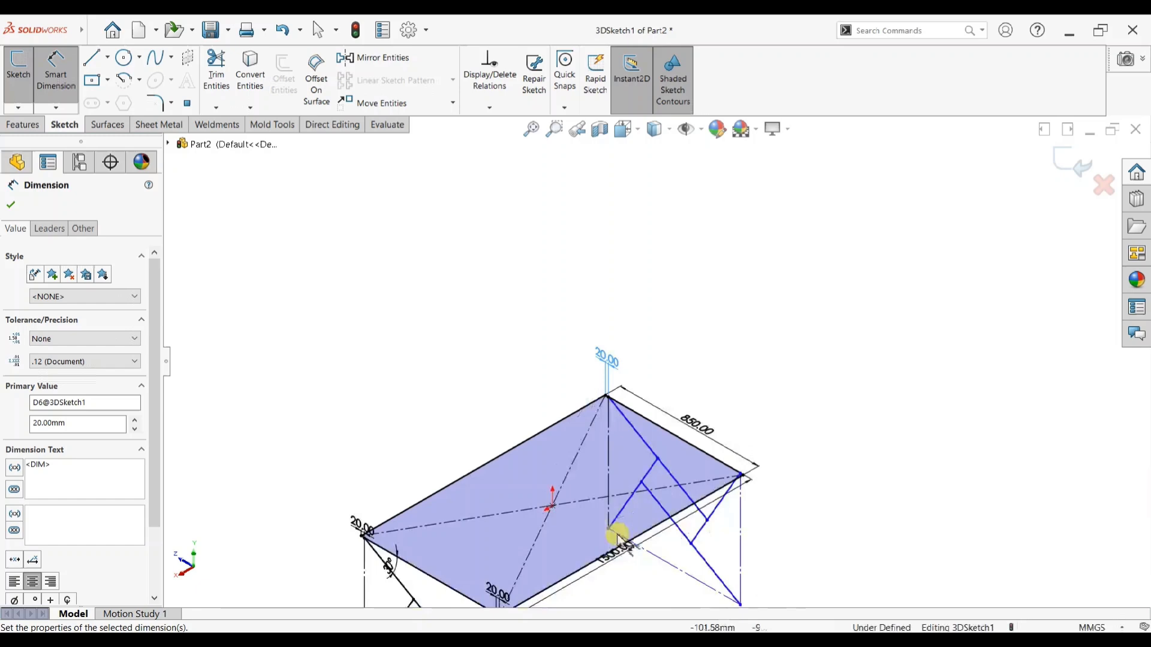
pyautogui.scroll(-2, 678, 514)
pyautogui.scroll(5, 767, 446)
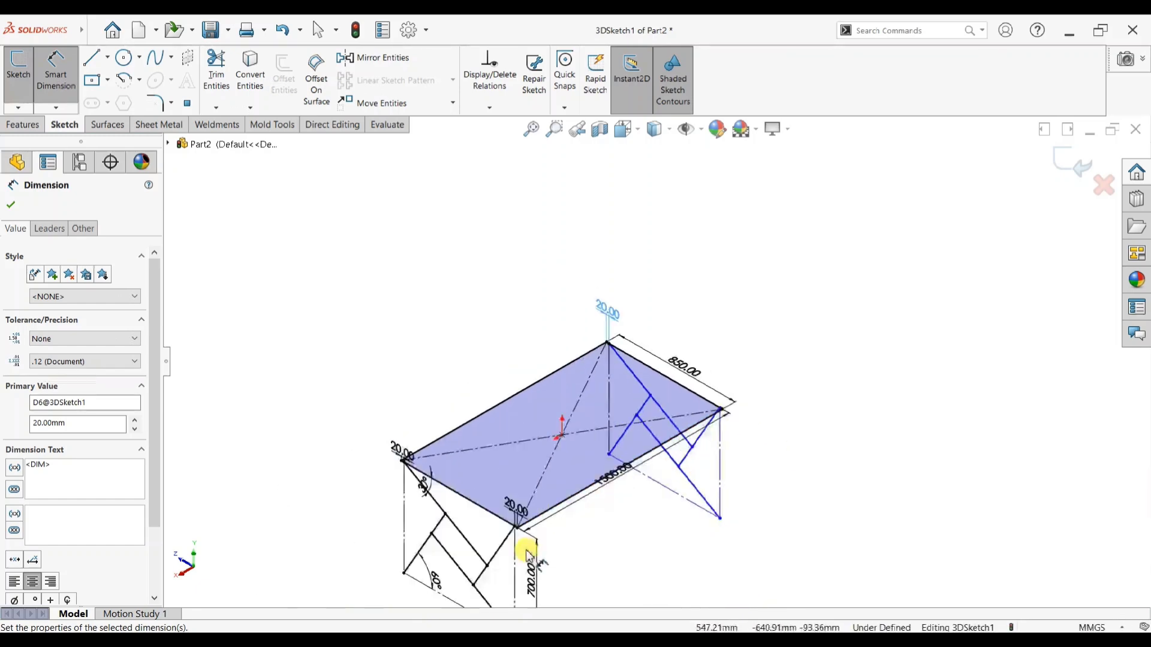
pyautogui.scroll(-1, 876, 298)
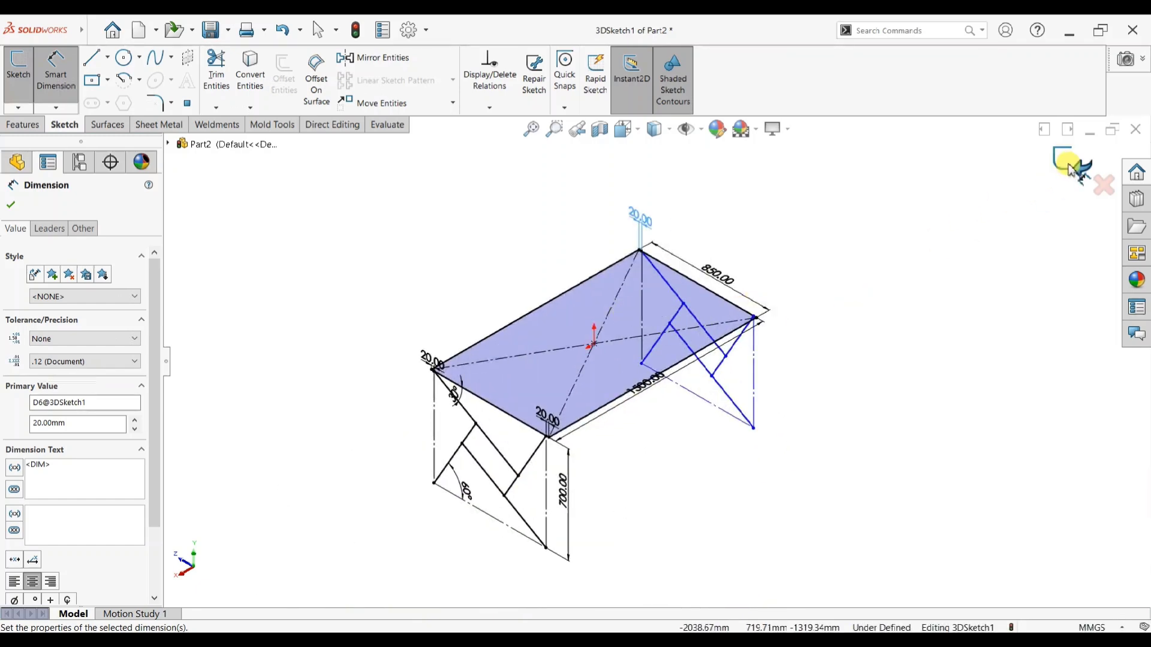
pyautogui.click(1070, 163)
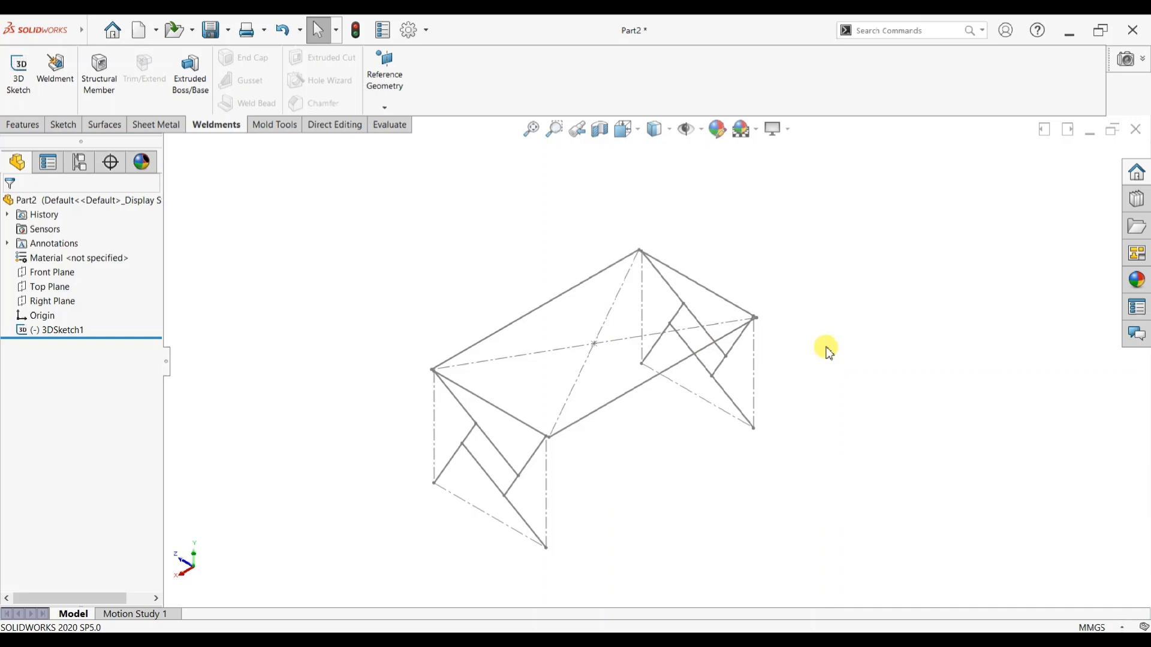
pyautogui.scroll(-1, 676, 342)
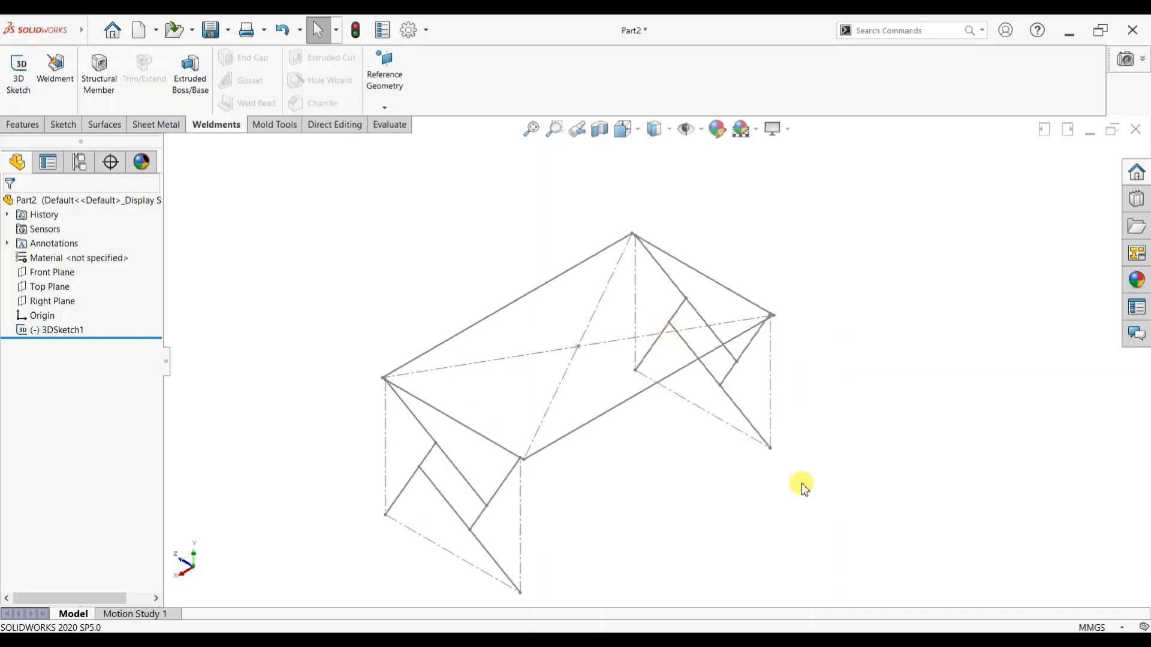
# - Edit the 3D sketch and draw a 1500 mm line joining the first leg's lower slanted line to its counterpart on the copied frame
pyautogui.click(43, 330)
pyautogui.click(50, 302)
pyautogui.click(87, 66)
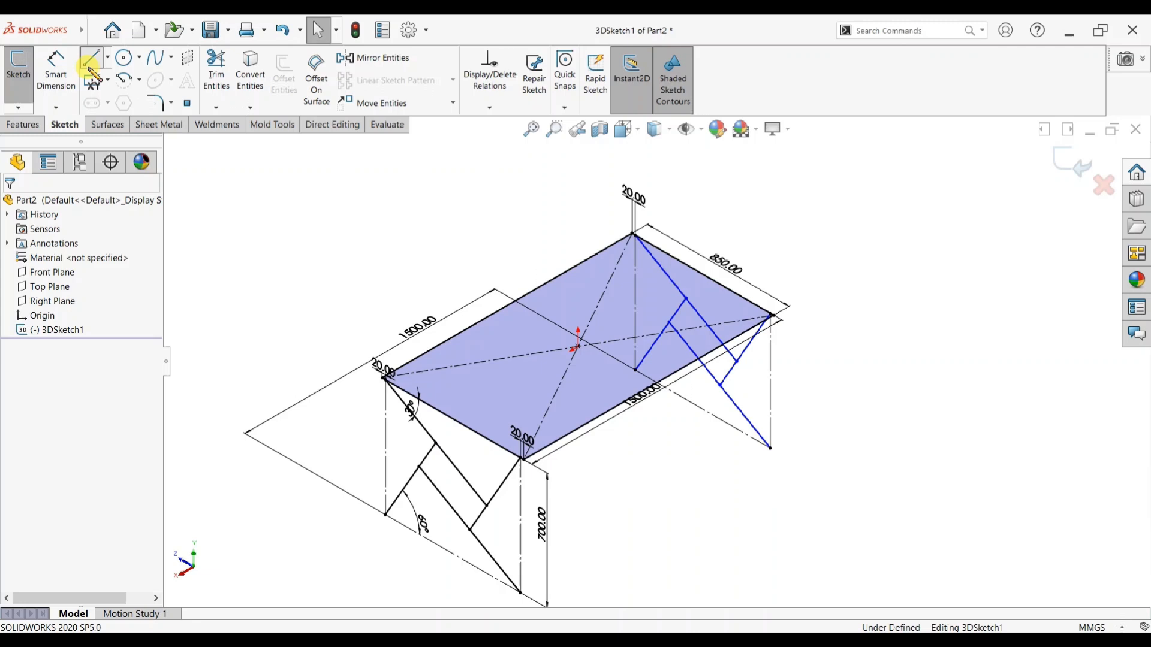
pyautogui.click(408, 483)
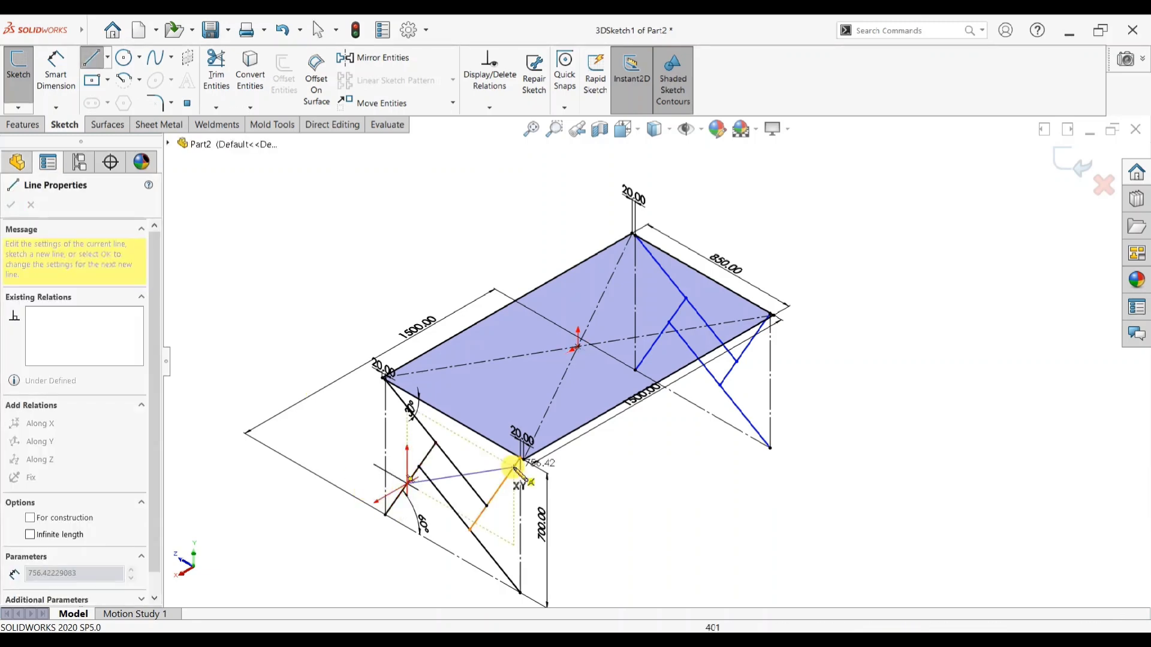
pyautogui.click(658, 339)
pyautogui.press('Escape')
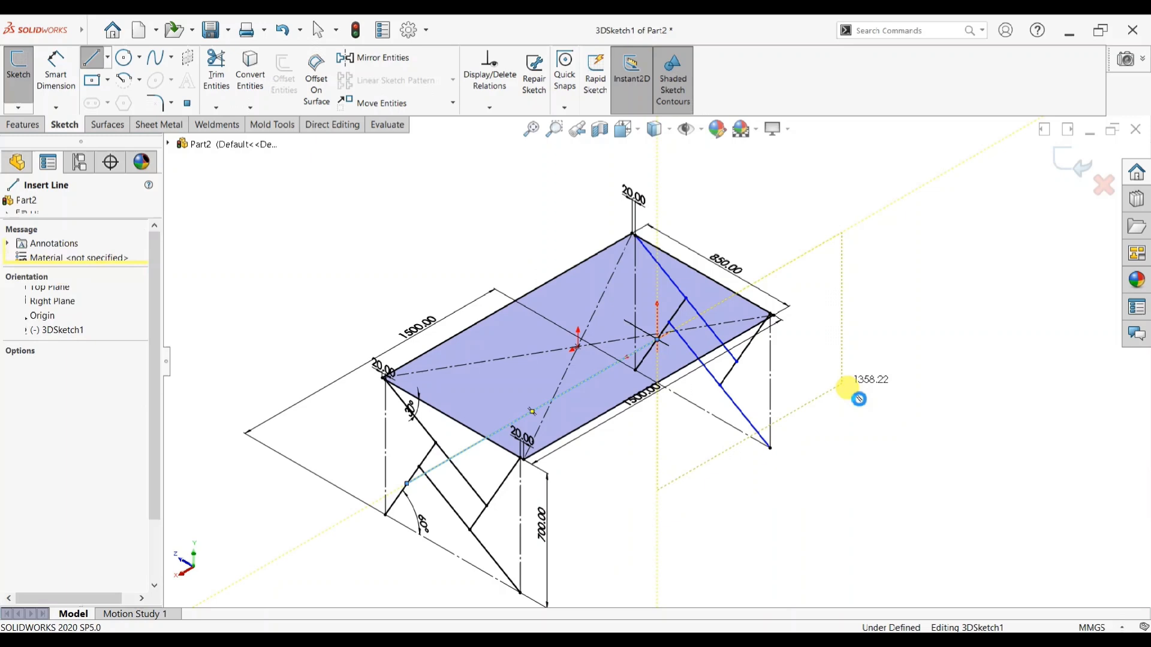
# - Draw a second 1500 mm line joining the first frame's oppositely slanted lower leg line to its counterpart on the copied frame
pyautogui.press('Escape')
pyautogui.press('l')
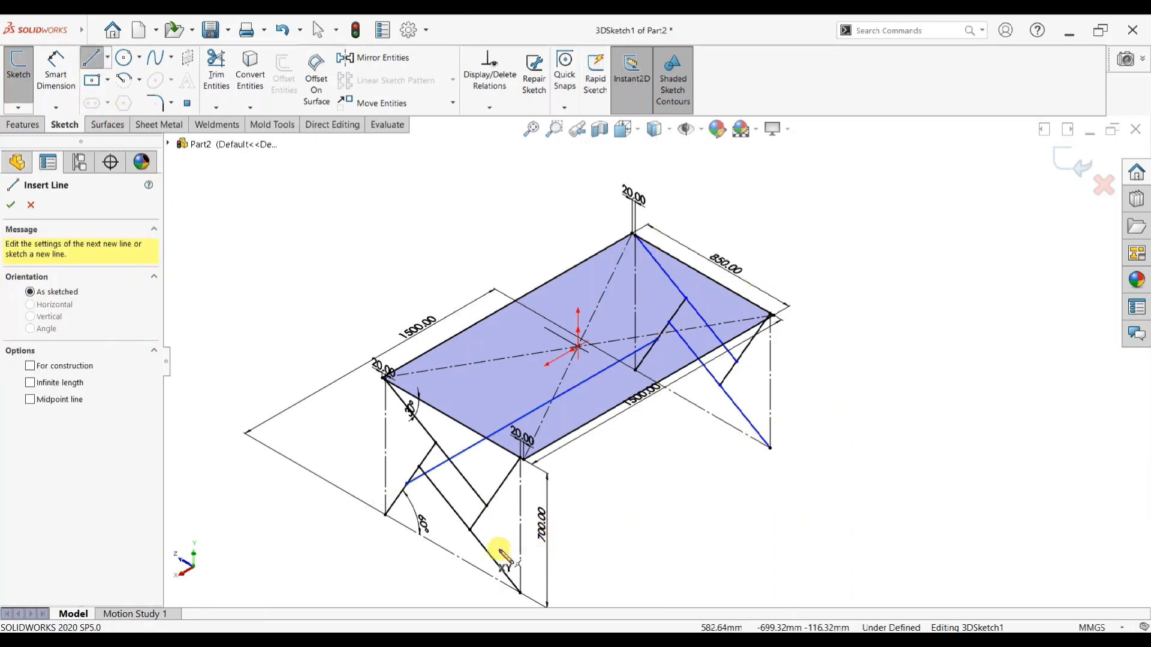
pyautogui.click(488, 550)
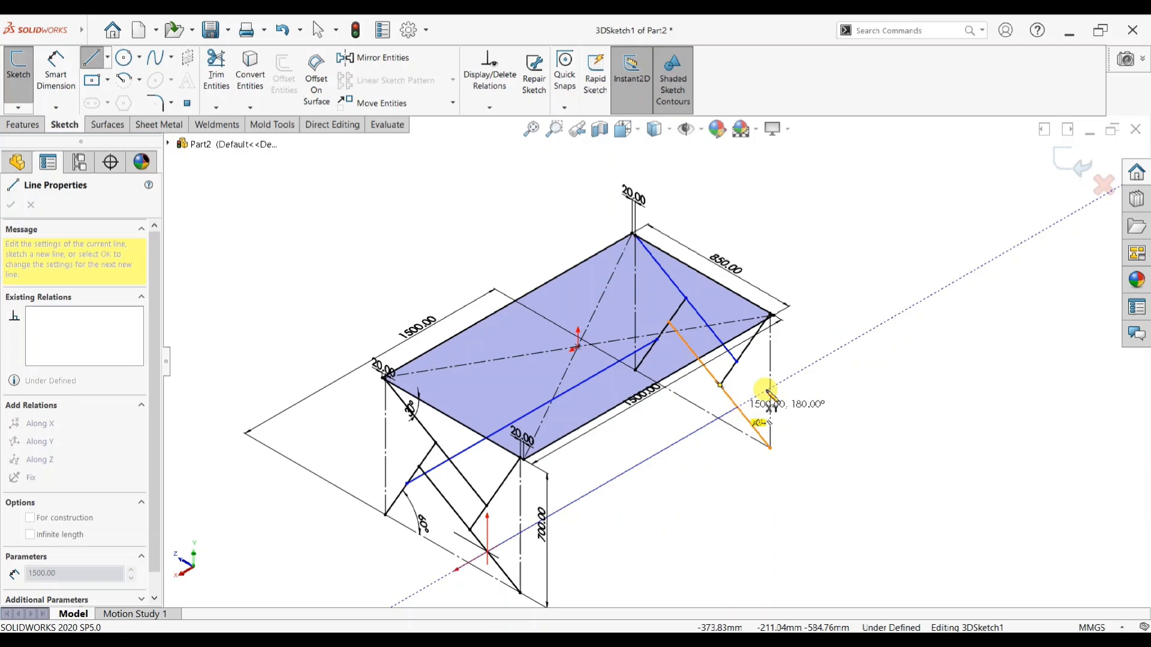
pyautogui.click(770, 395)
pyautogui.press('Escape')
pyautogui.press('Escape')
pyautogui.scroll(-2, 525, 474)
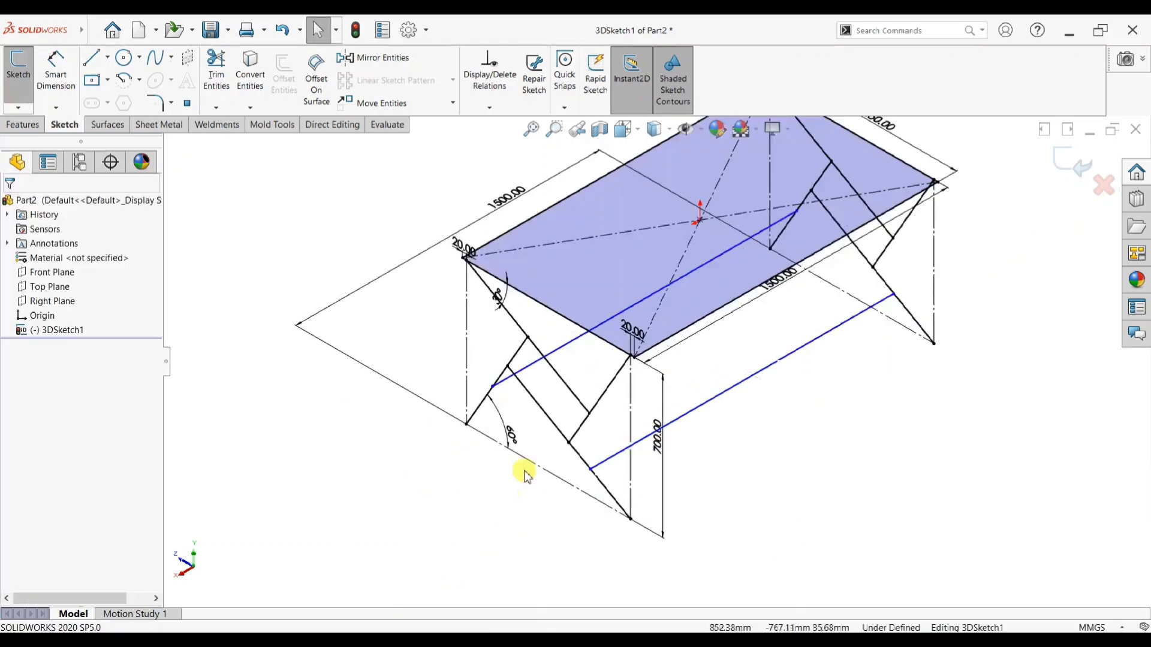
# - Dimension the first lengthwise line's near end 200 mm above the first leg frame's construction base line
pyautogui.click(56, 69)
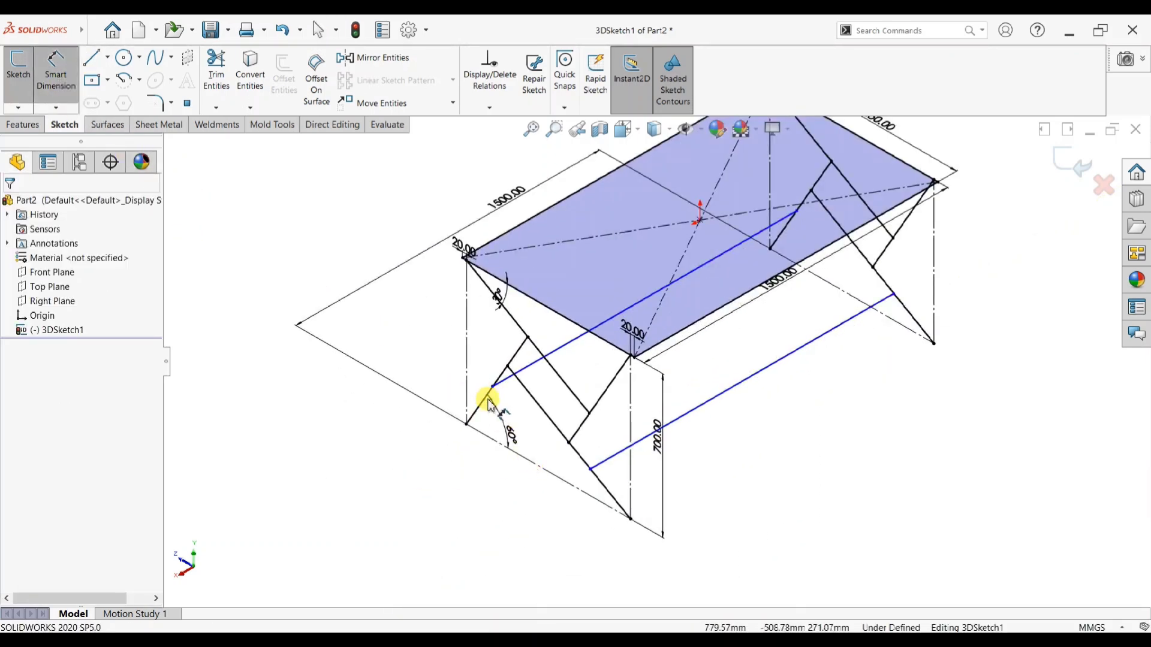
pyautogui.click(493, 388)
pyautogui.click(467, 424)
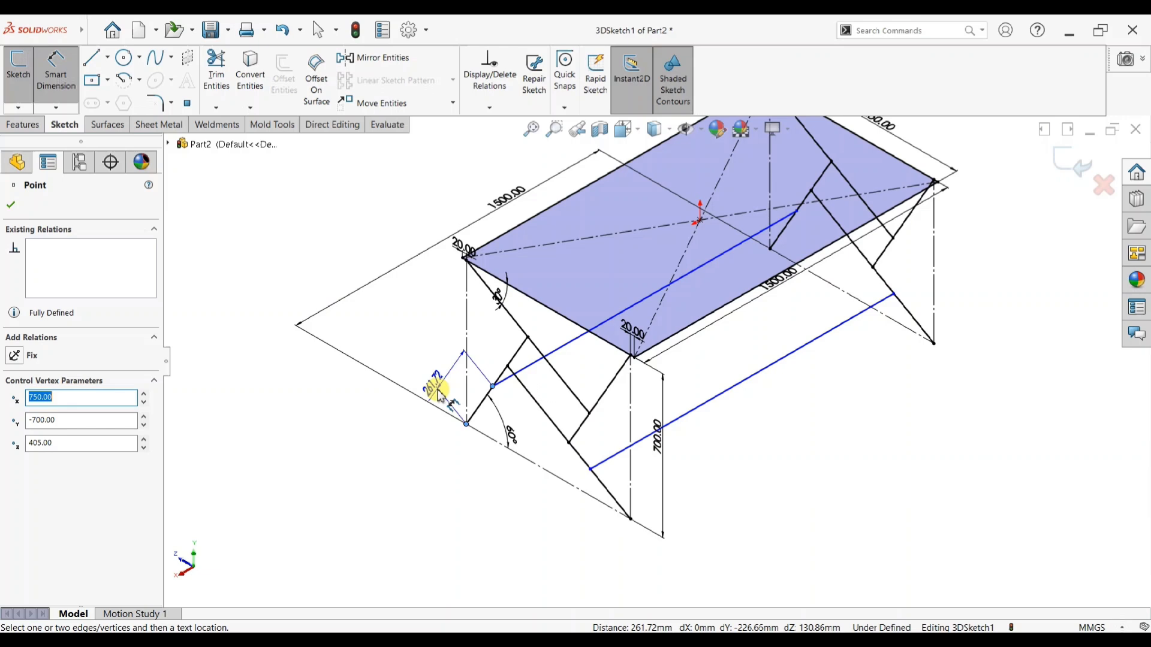
pyautogui.click(425, 409)
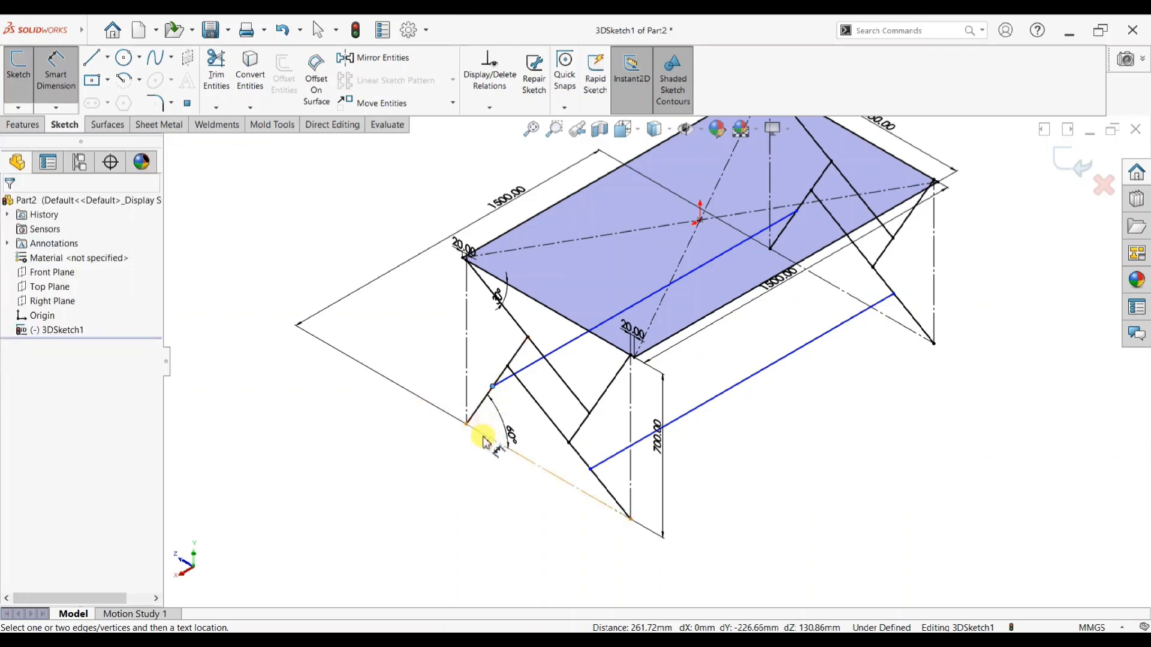
pyautogui.click(425, 388)
pyautogui.write('200')
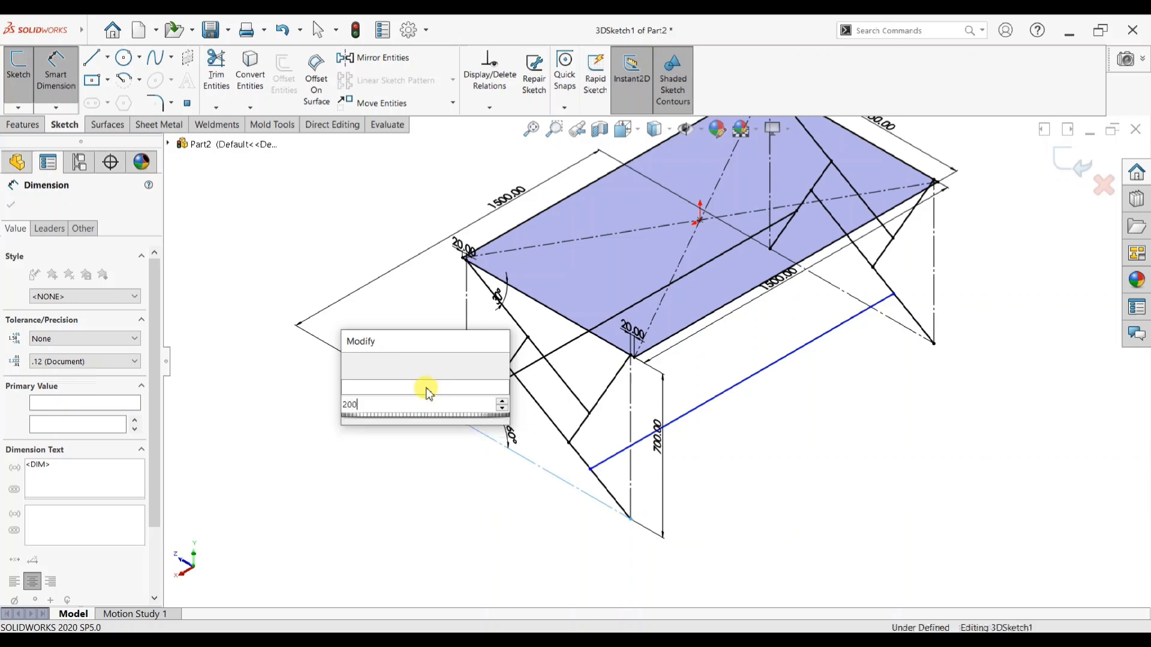
pyautogui.press('Return')
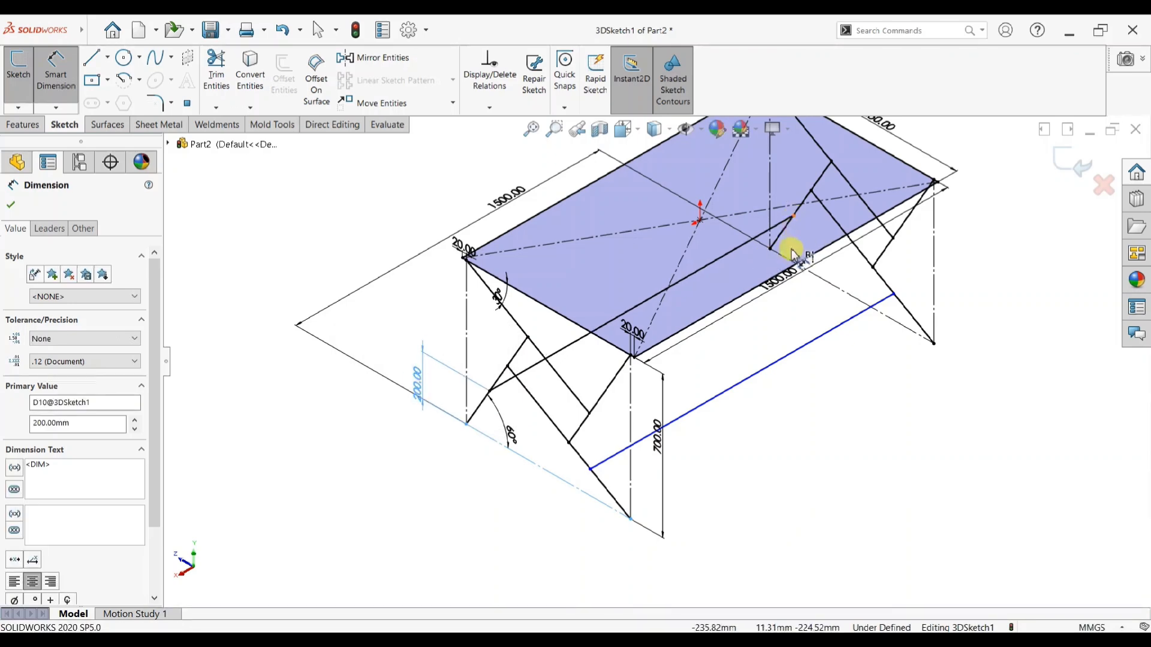
# - Add a driven height dimension from the first lengthwise line's far end to the copied frame's construction base line
pyautogui.click(793, 264)
pyautogui.click(792, 261)
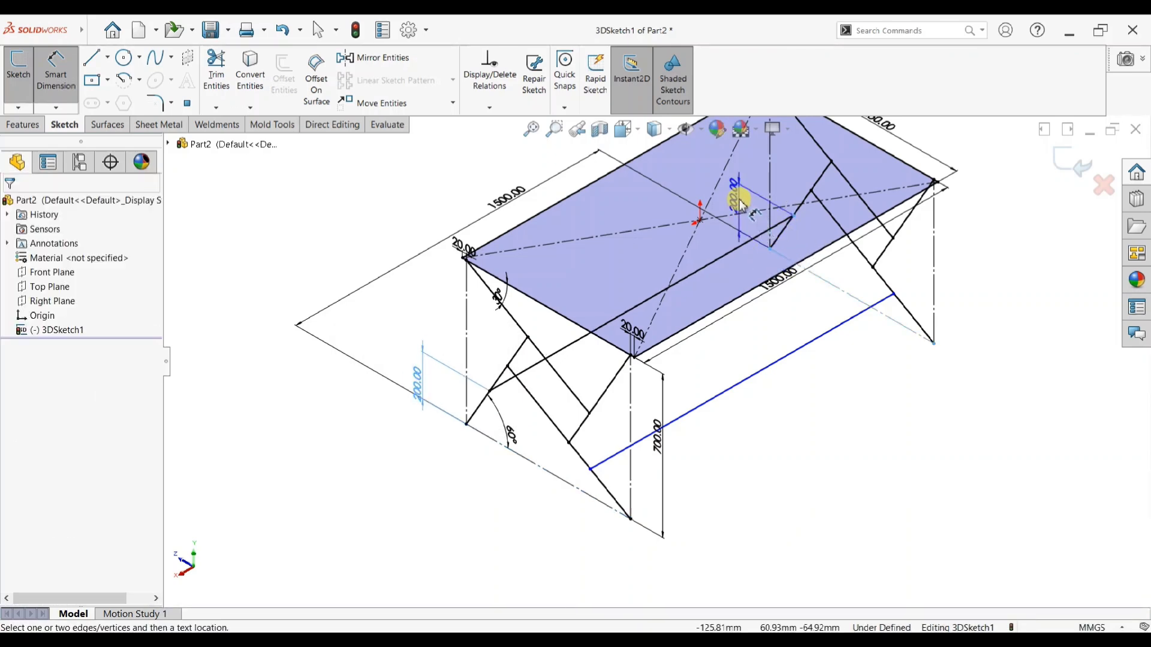
pyautogui.click(739, 200)
pyautogui.click(742, 205)
pyautogui.click(458, 185)
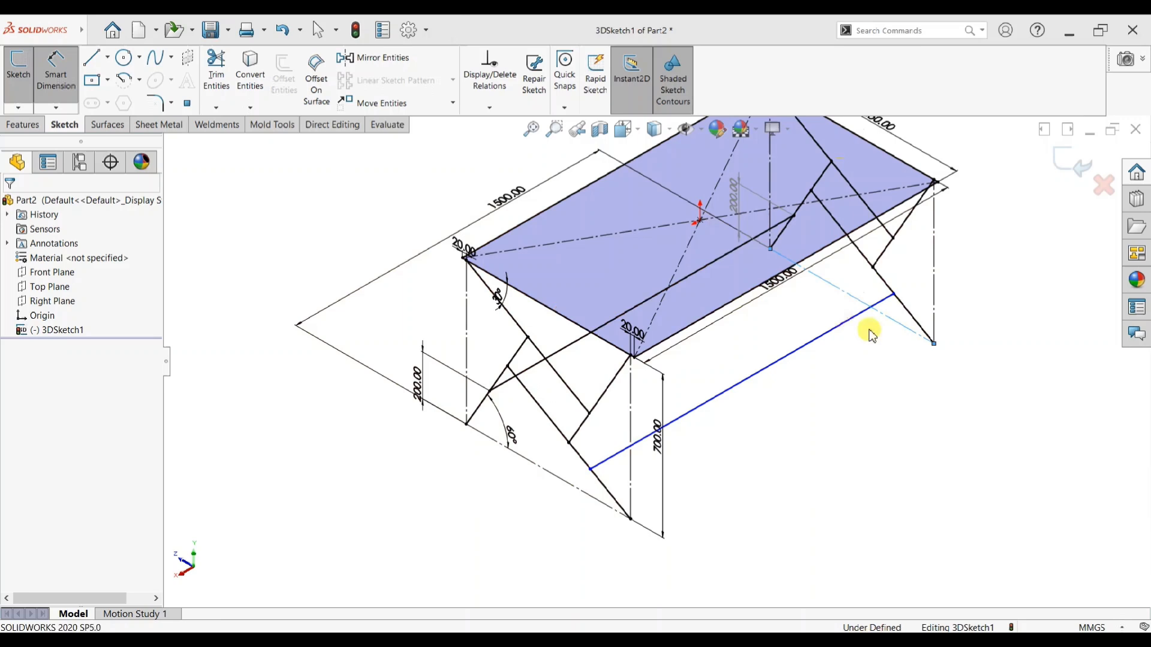
# - Dimension the second lengthwise line's far end 125 mm above the copied frame's construction base line
pyautogui.click(900, 315)
pyautogui.click(916, 341)
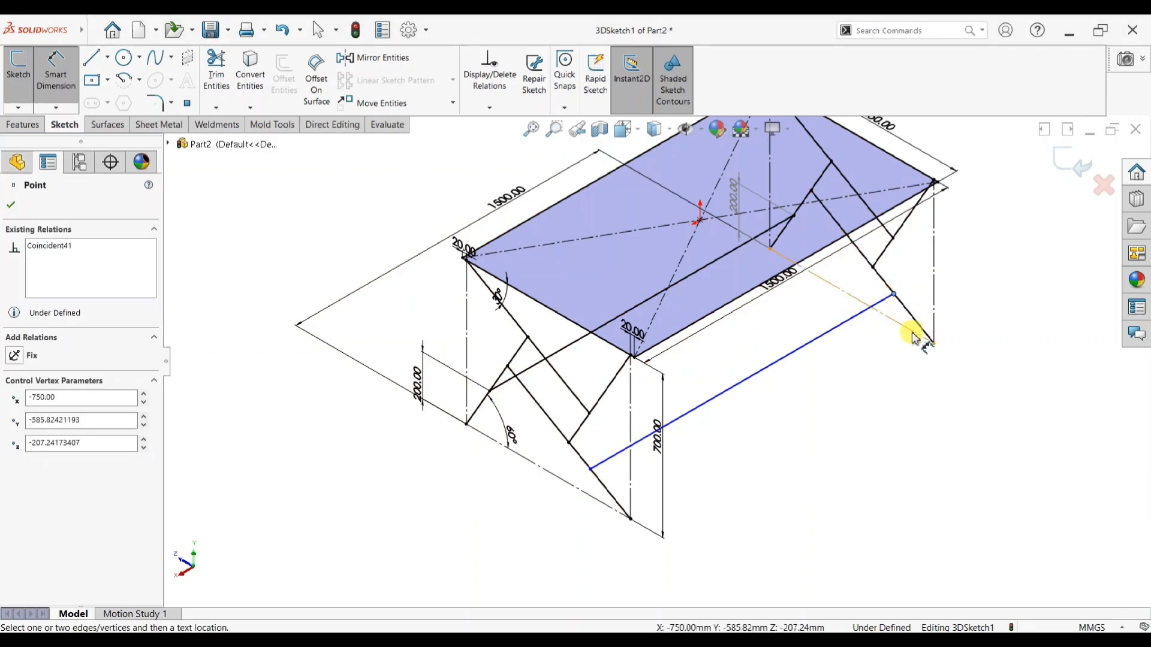
pyautogui.click(947, 340)
pyautogui.click(963, 347)
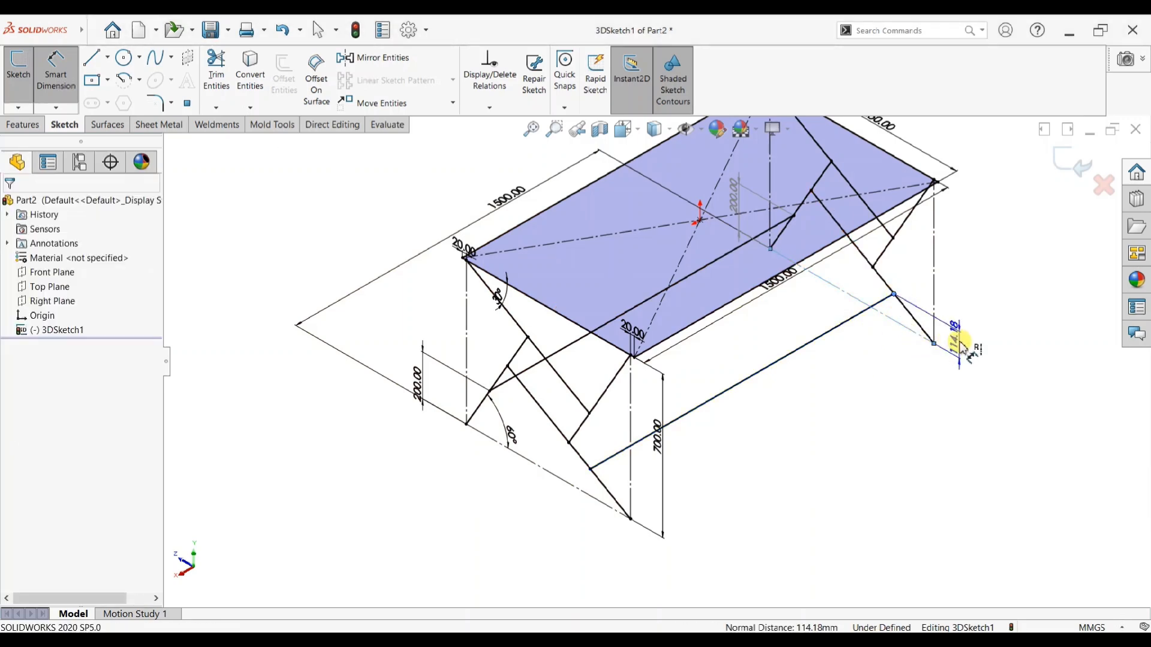
pyautogui.click(963, 347)
pyautogui.press('Return')
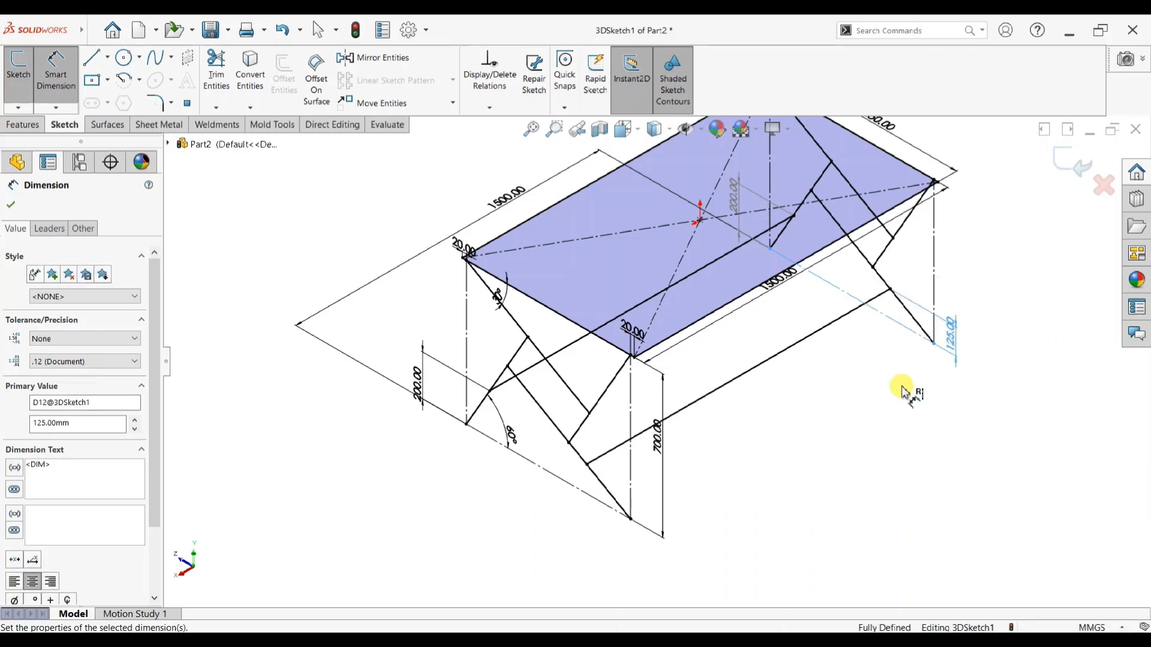
# - Add a driven height dimension from the second lengthwise line's near end to the first frame's construction base line
pyautogui.click(588, 466)
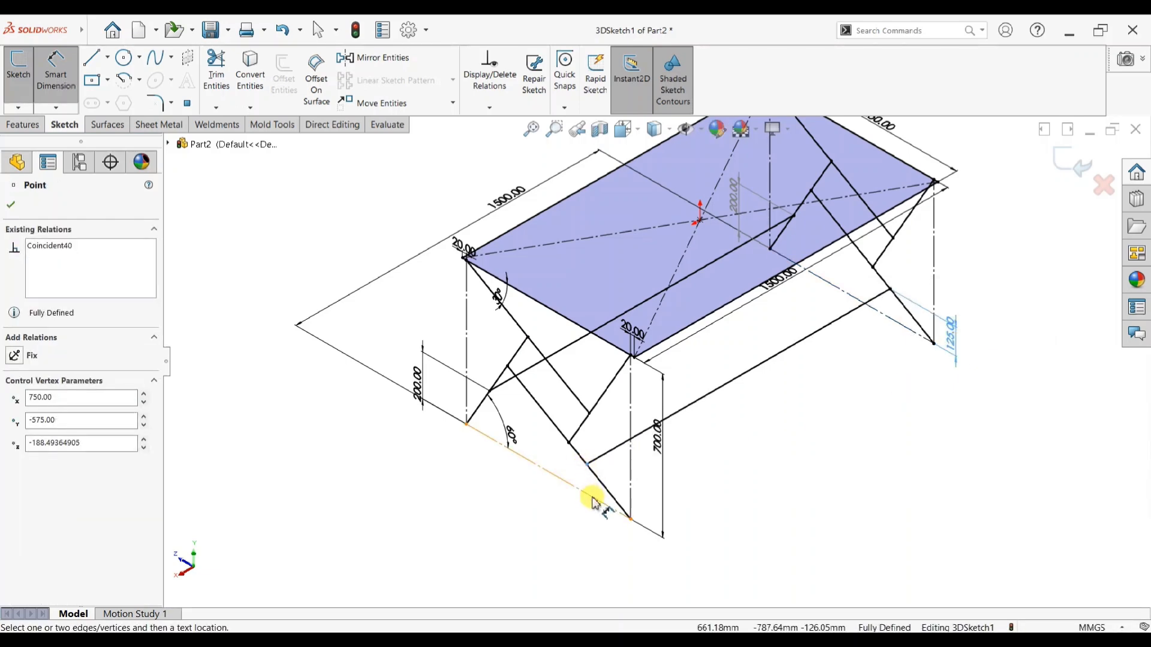
pyautogui.click(660, 514)
pyautogui.click(684, 521)
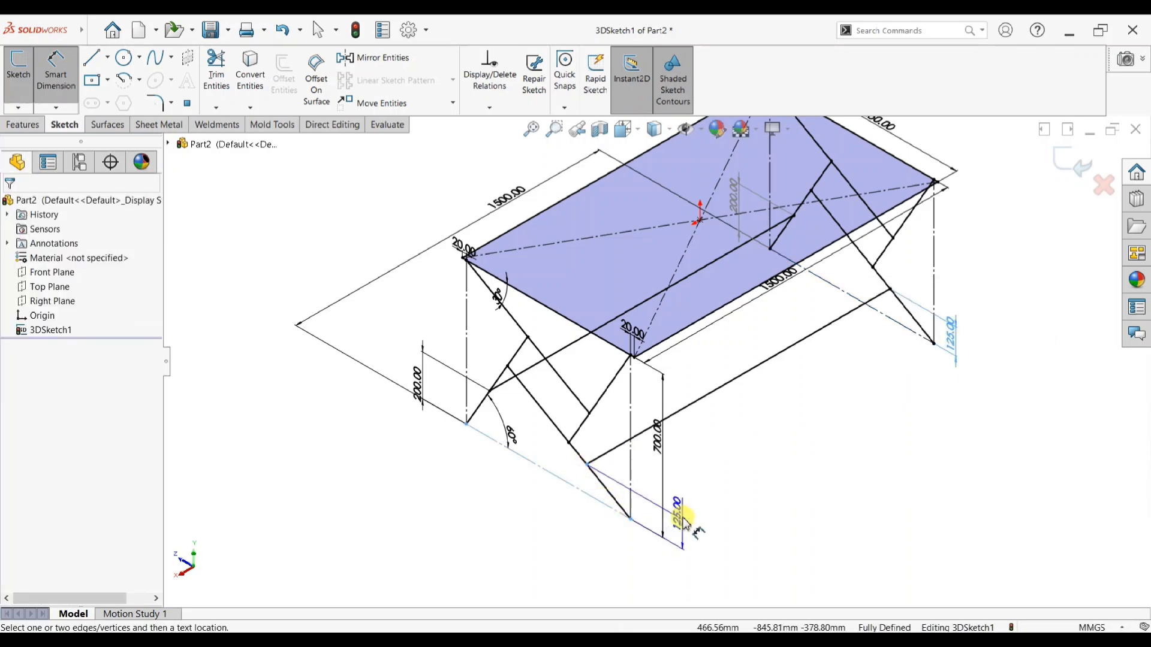
pyautogui.click(487, 200)
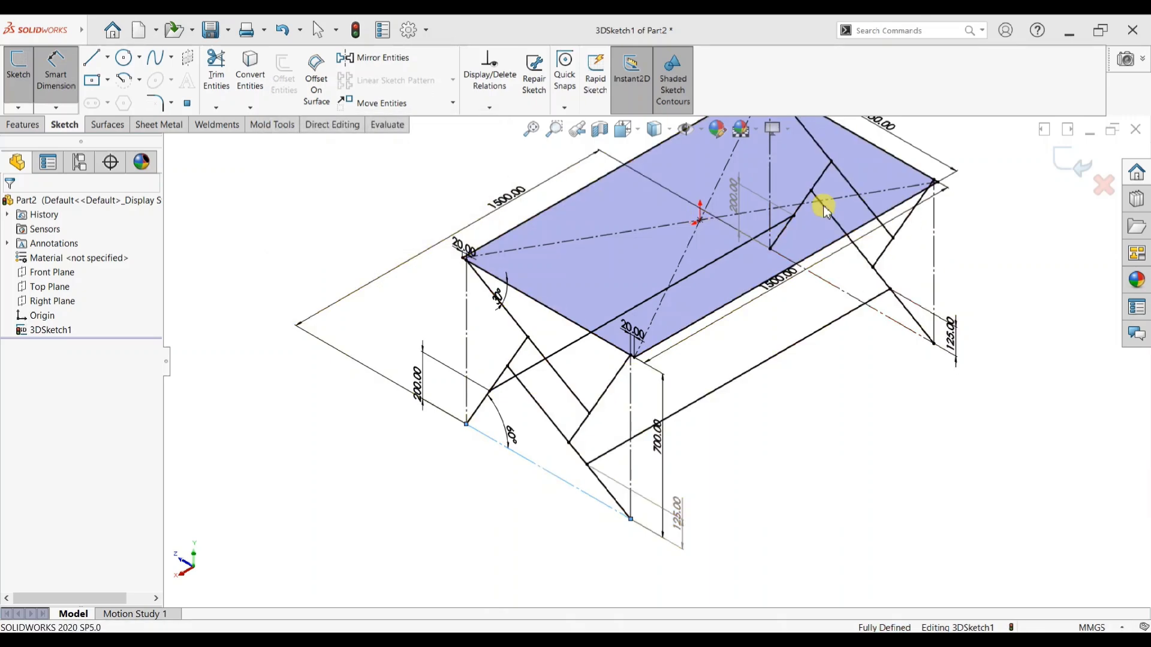
# - Close the 3D sketch and check the table frame from several directions, finishing in the isometric view
pyautogui.click(1067, 160)
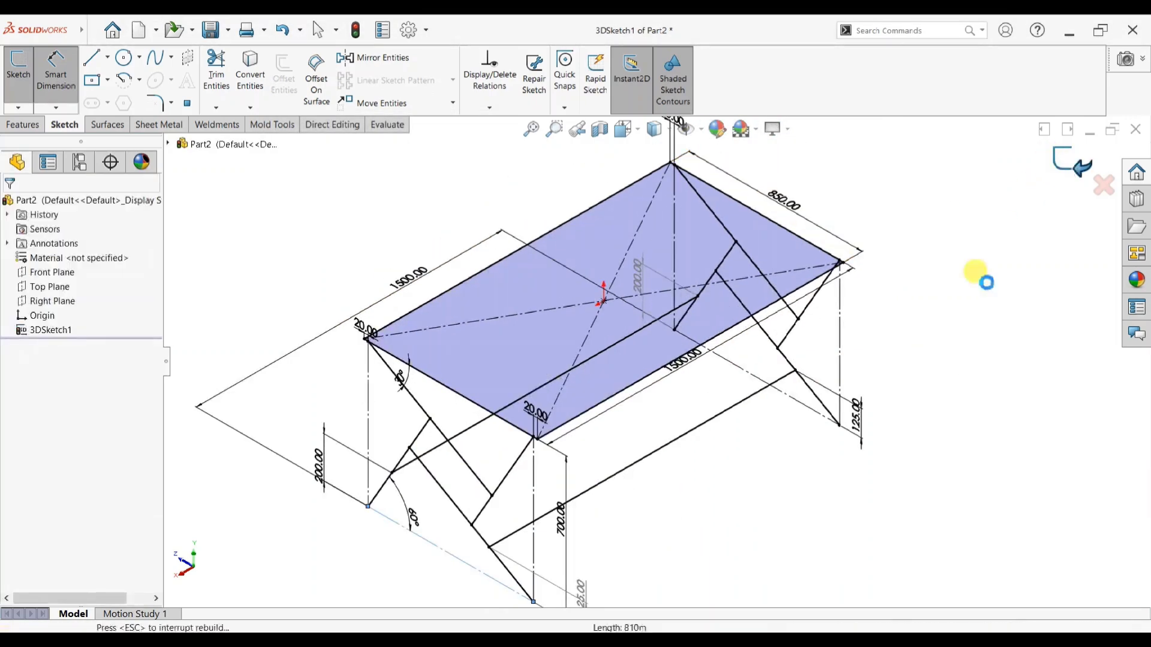
pyautogui.scroll(3, 738, 445)
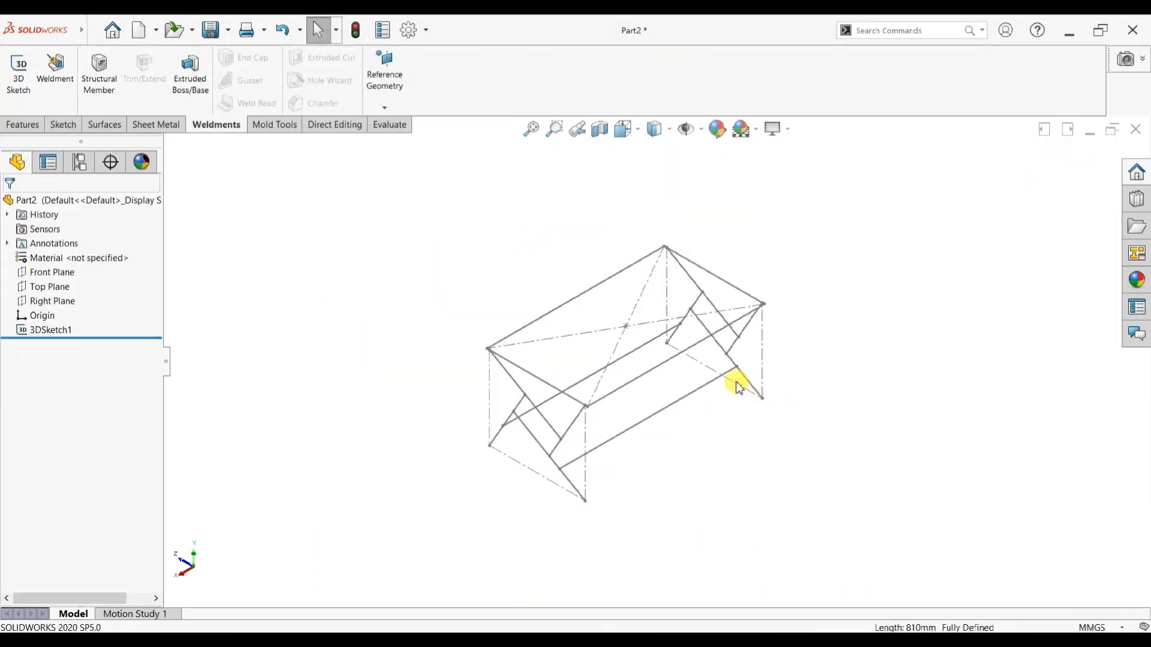
pyautogui.moveTo(813, 347)
pyautogui.mouseDown(button='middle')
pyautogui.moveTo(746, 334)
pyautogui.moveTo(606, 393)
pyautogui.moveTo(617, 362)
pyautogui.moveTo(854, 216)
pyautogui.moveTo(868, 222)
pyautogui.mouseUp(button='middle')
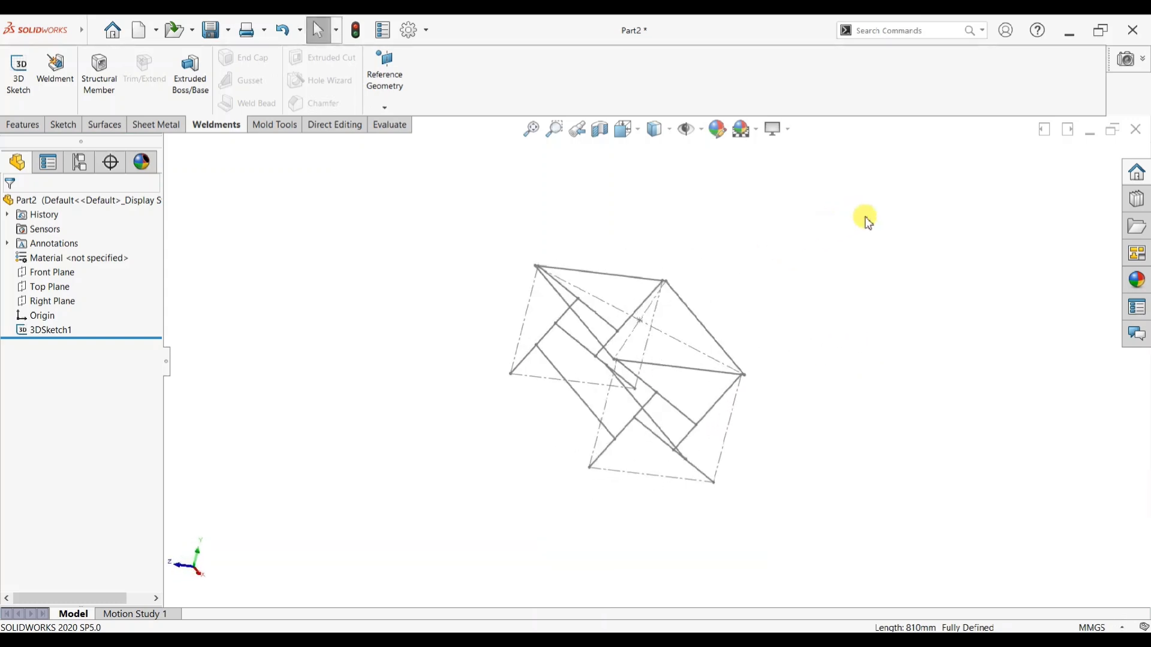
pyautogui.click(470, 365)
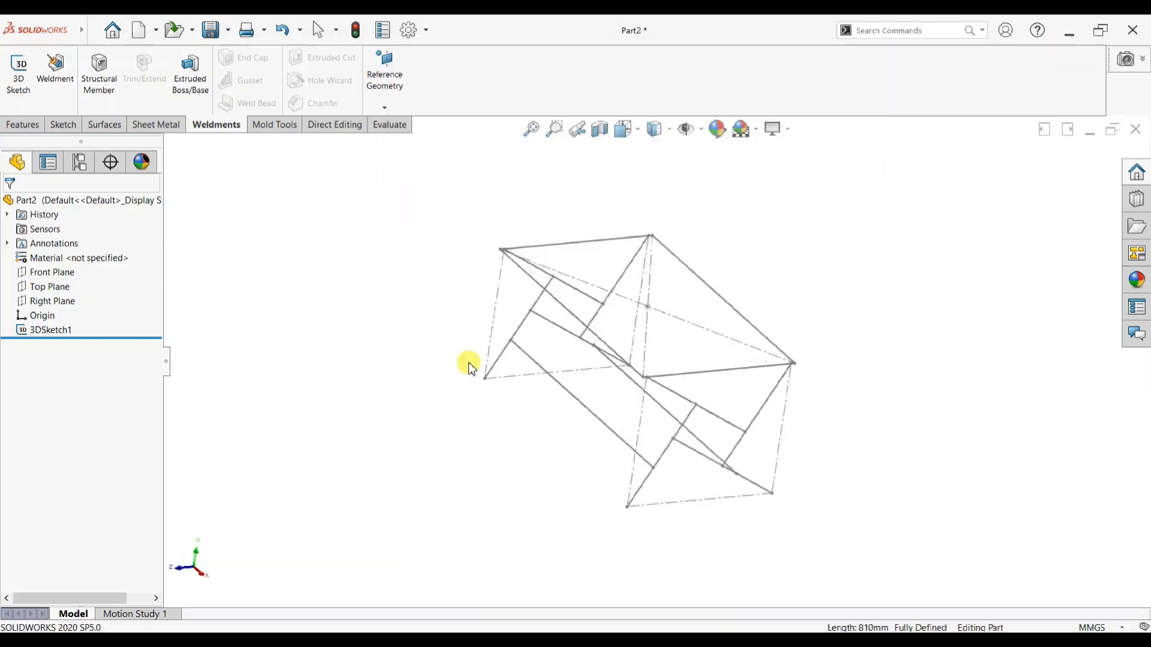
pyautogui.scroll(-1, 874, 292)
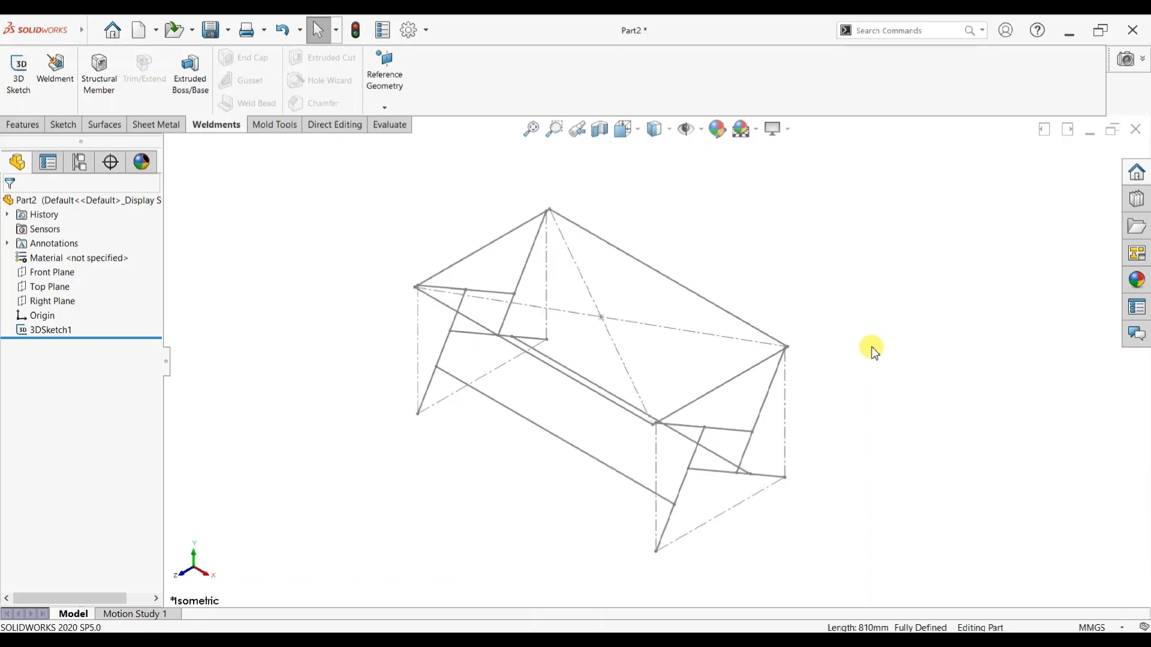
# - Make the part a weldment and assign iso square tube 40 x 40 x 4 structural members to the four tabletop edges
pyautogui.click(48, 89)
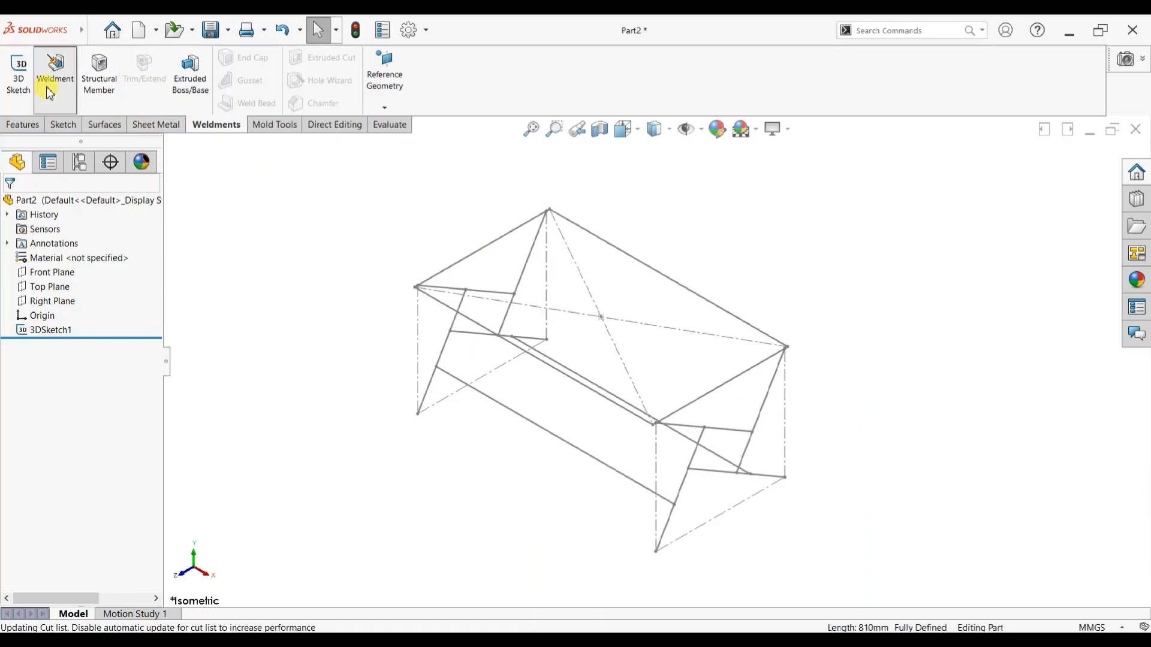
pyautogui.click(99, 75)
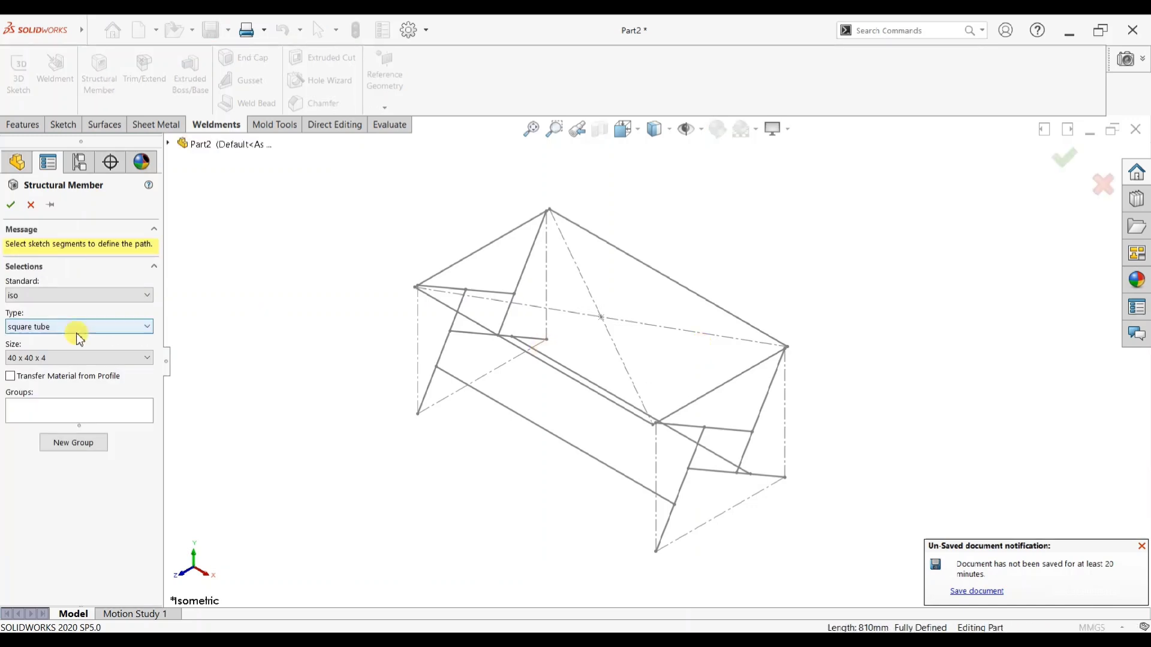
pyautogui.click(74, 408)
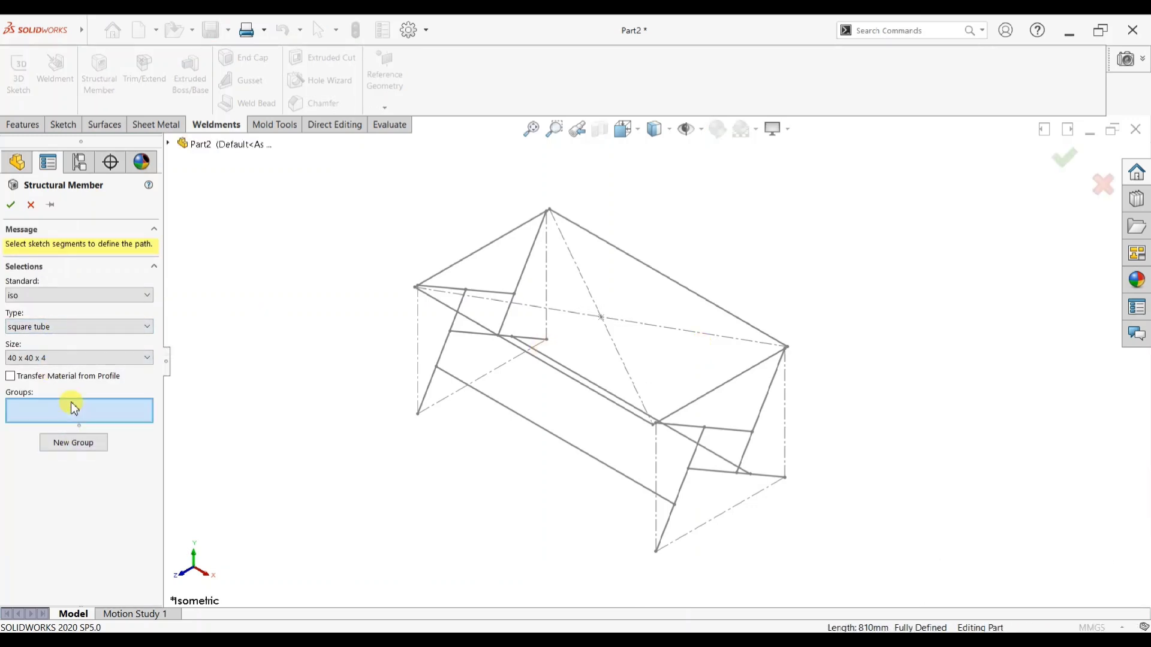
pyautogui.click(483, 255)
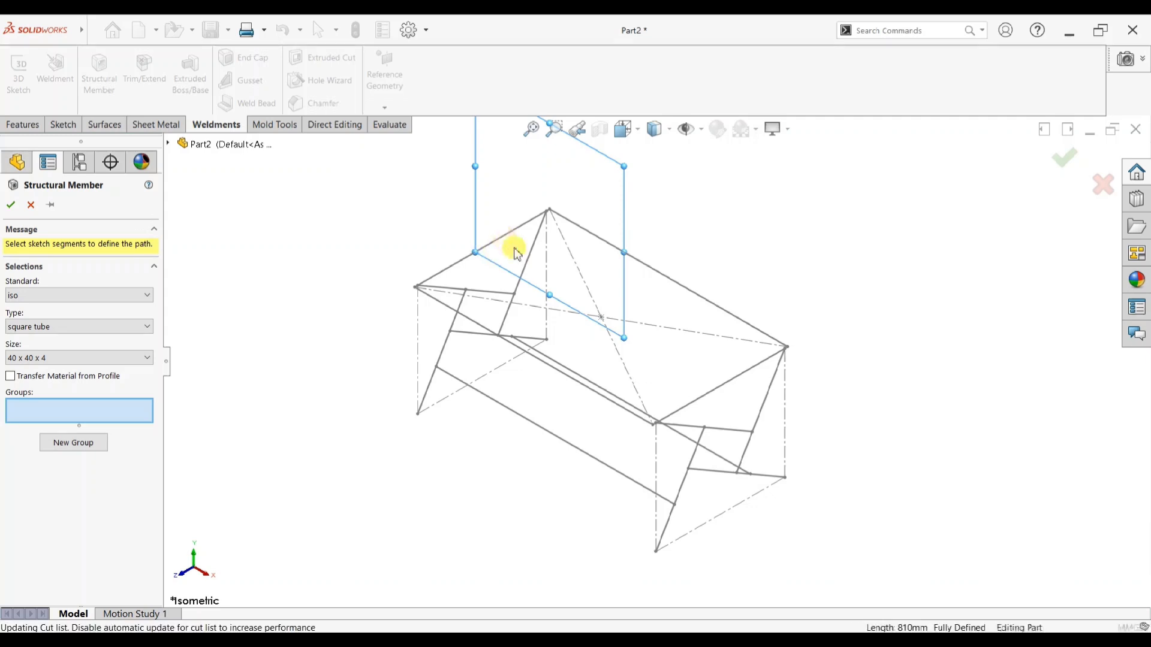
pyautogui.click(597, 240)
pyautogui.click(718, 393)
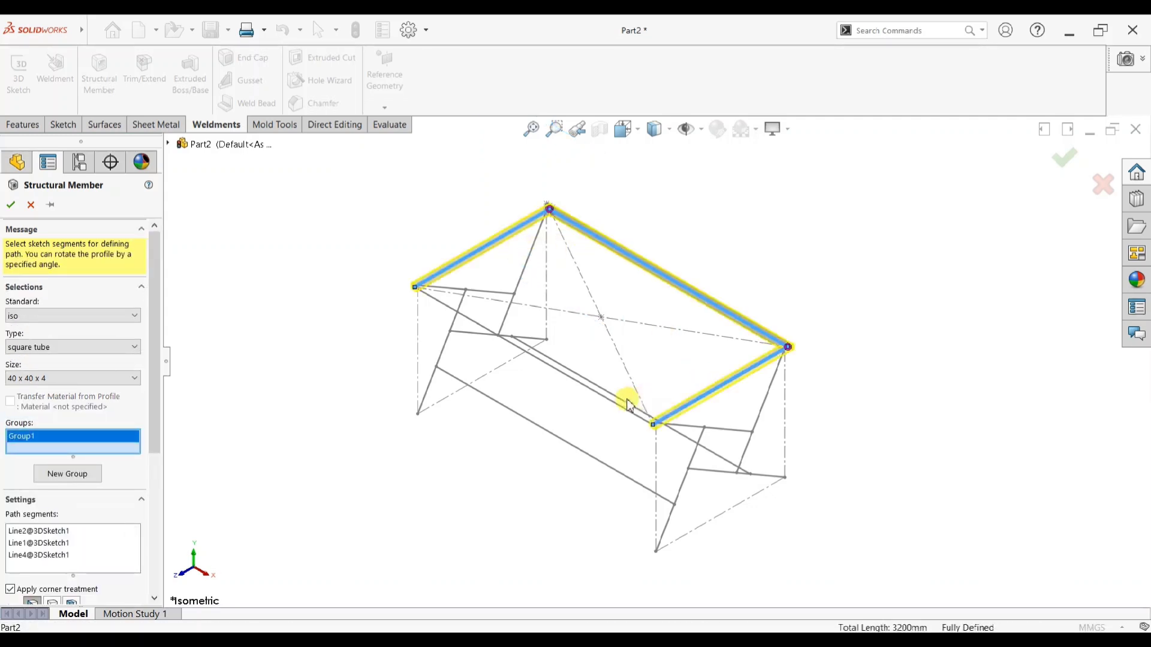
pyautogui.click(627, 415)
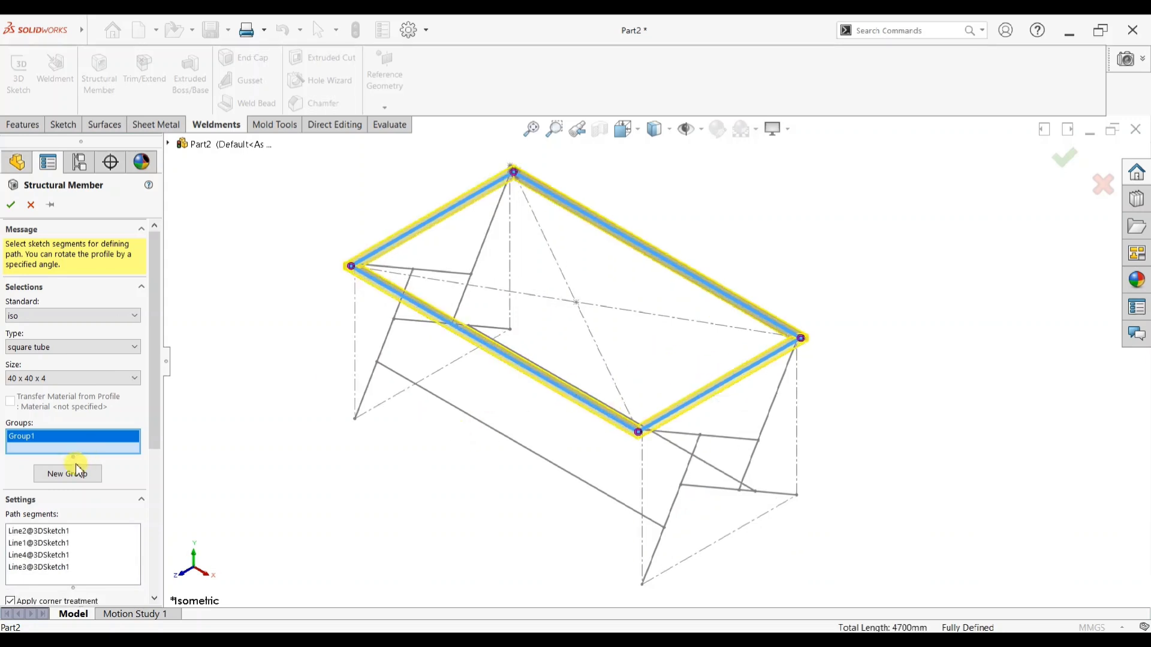
# - Add a second structural member group from the four parallel slanted leg lines, two at each end of the table
pyautogui.click(77, 476)
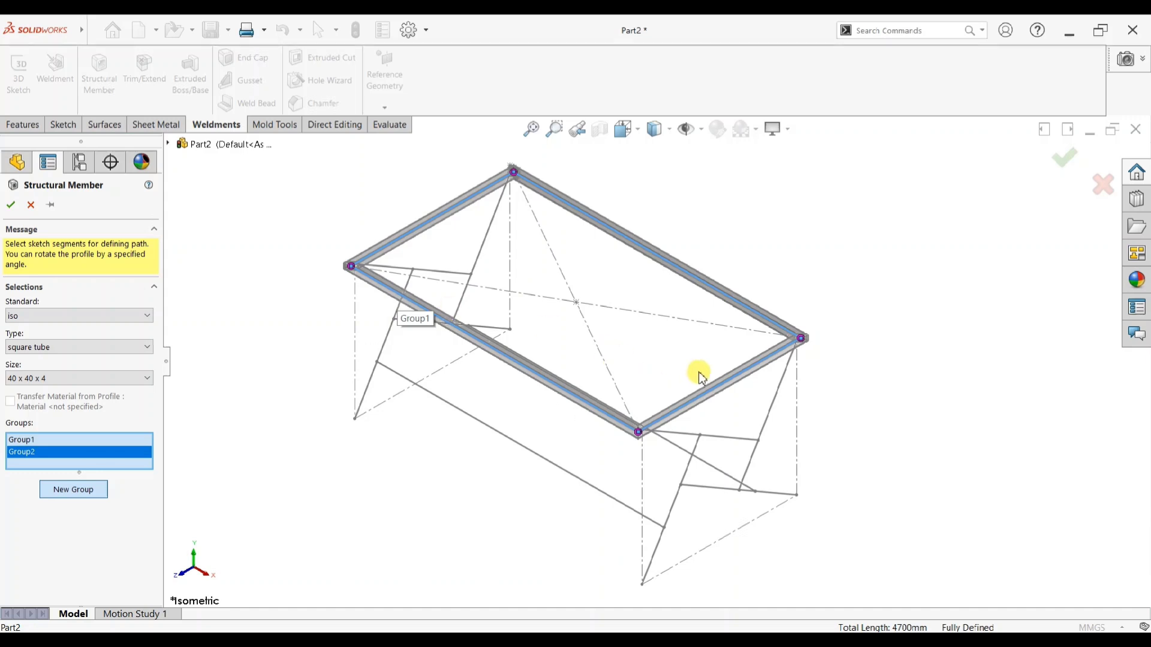
pyautogui.click(674, 507)
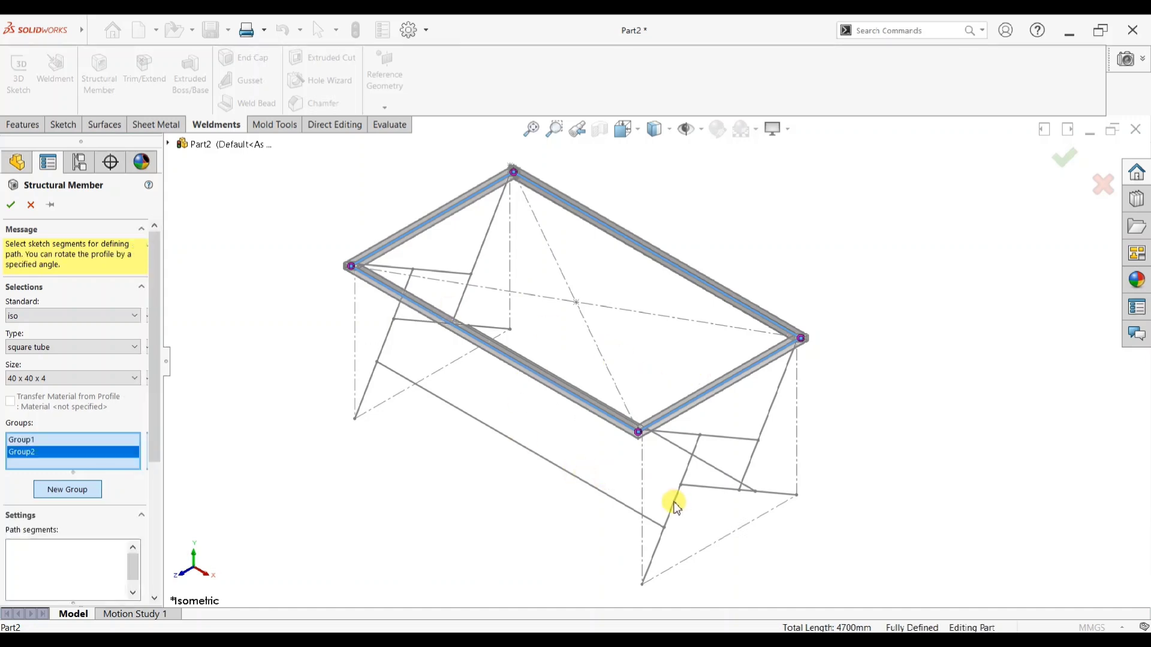
pyautogui.click(754, 457)
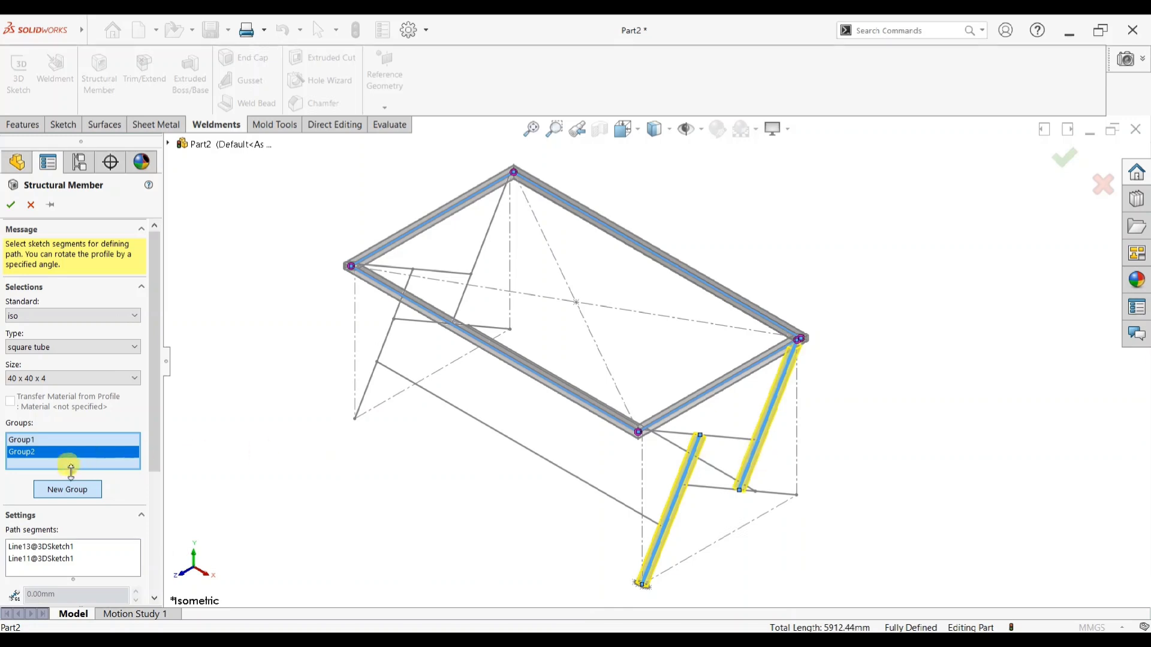
pyautogui.click(379, 359)
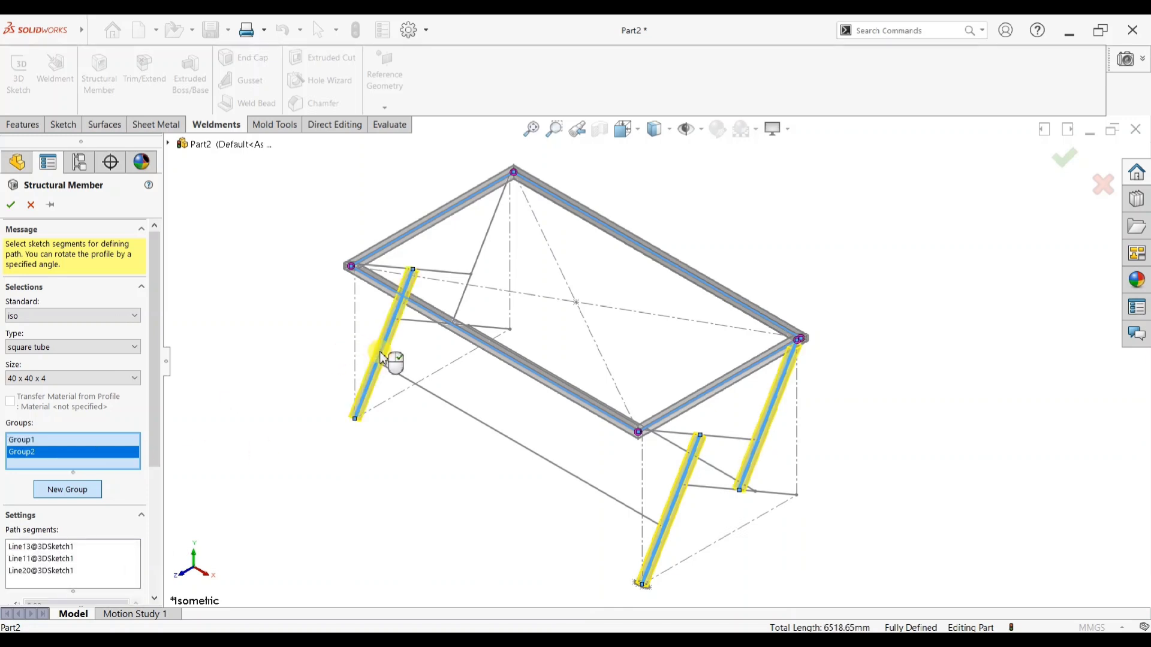
pyautogui.click(481, 250)
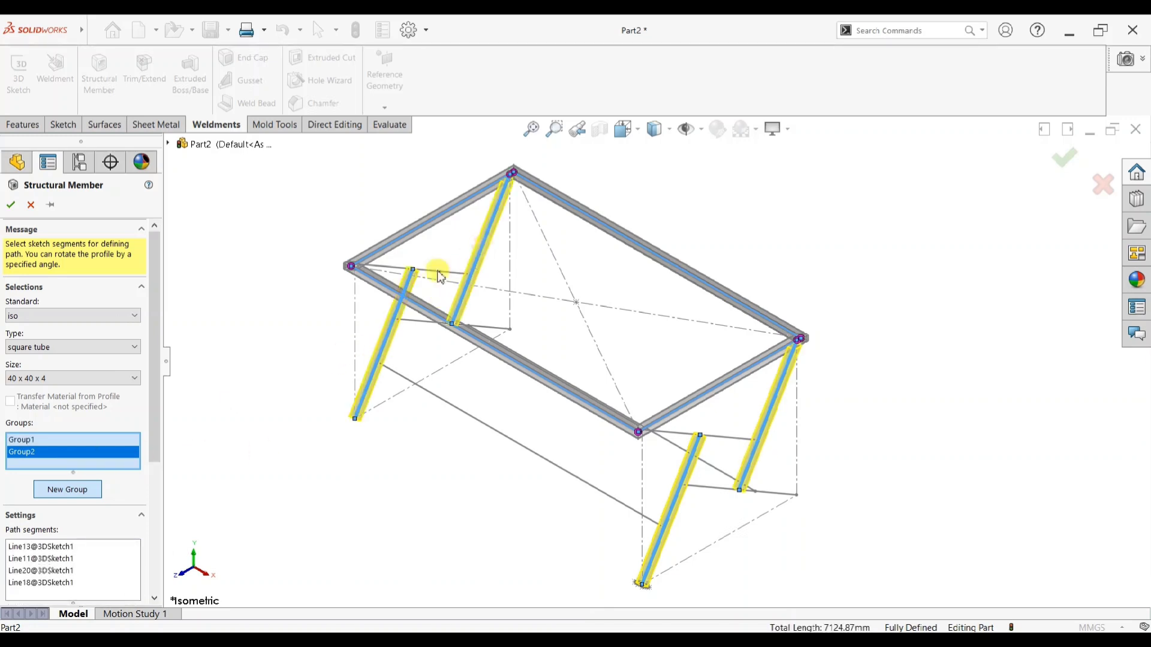
# - Add a third structural member group from the four parallel cross lines that lean opposite to the legs, two at each table end
pyautogui.click(60, 495)
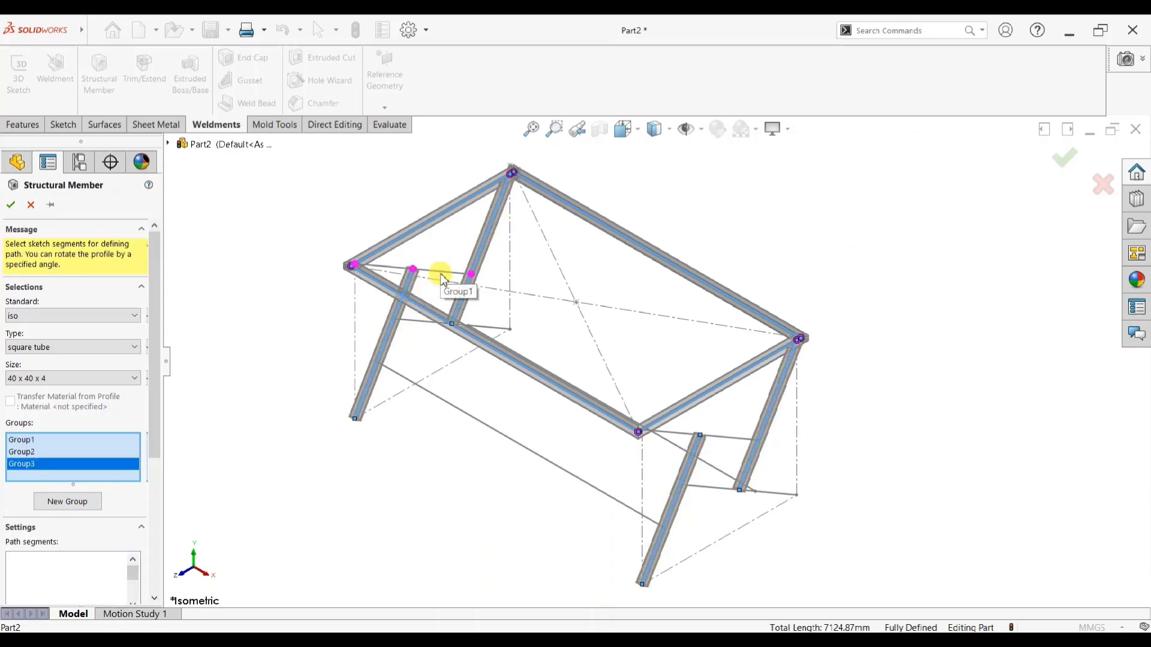
pyautogui.click(442, 288)
pyautogui.click(422, 329)
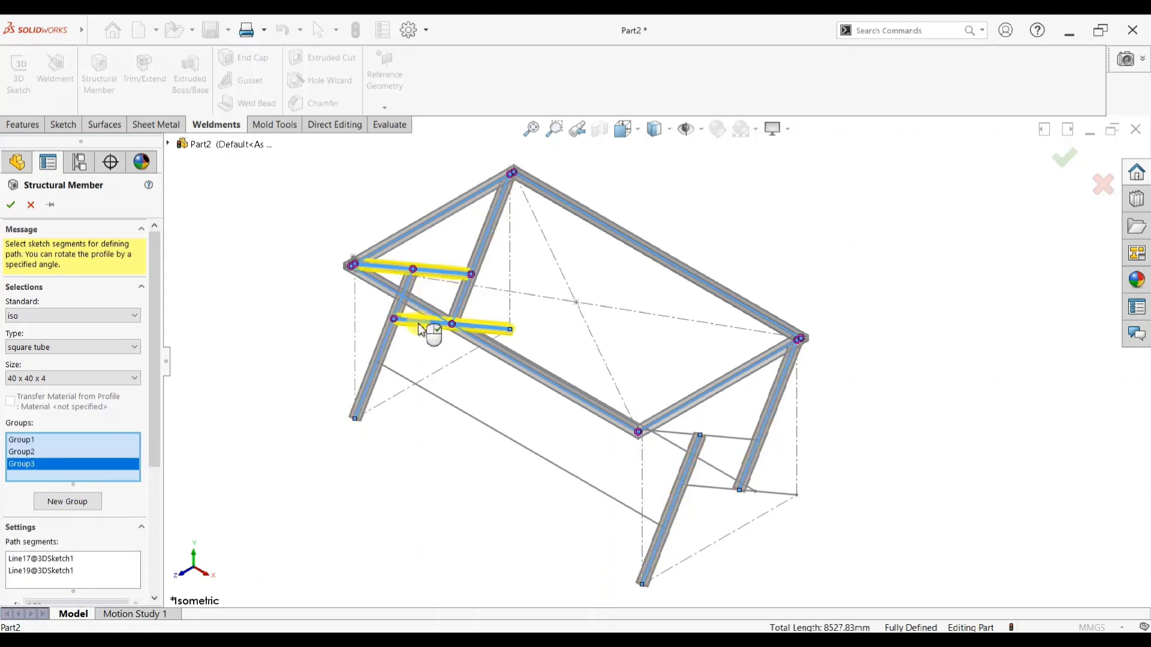
pyautogui.click(716, 438)
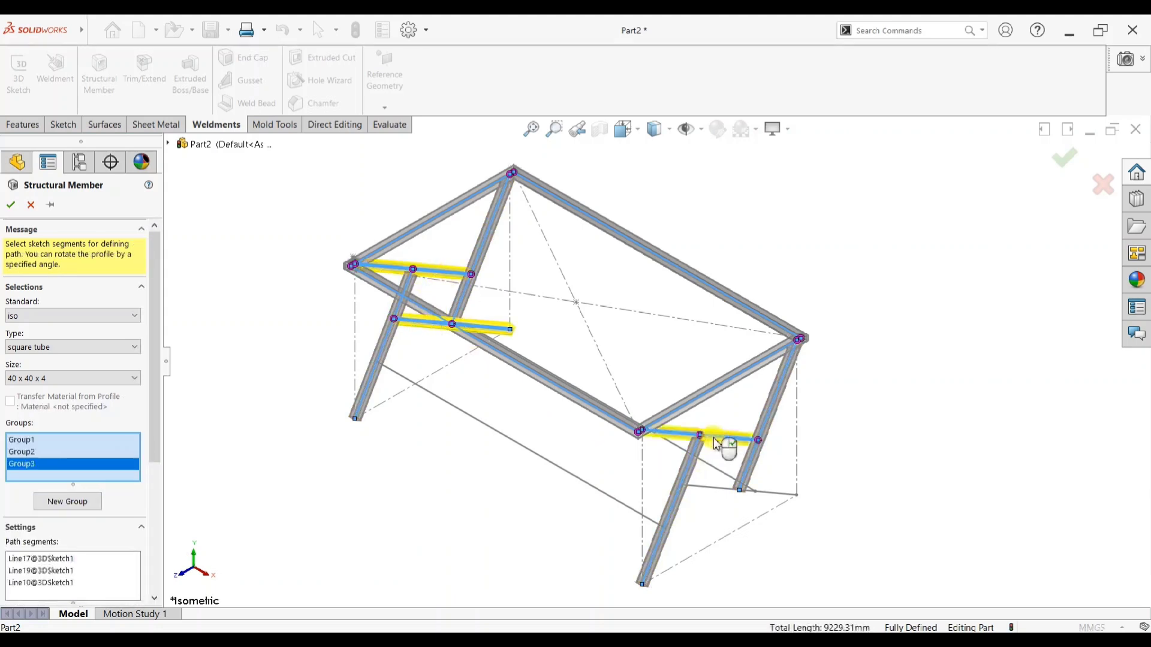
pyautogui.click(717, 493)
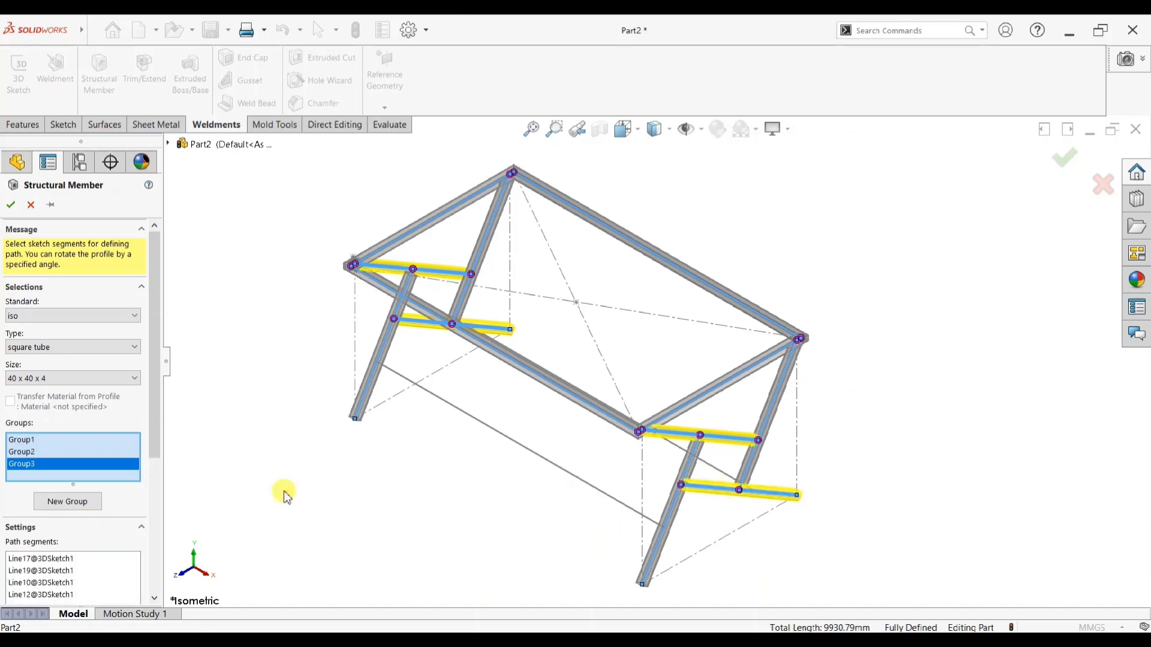
# - Add a fourth group from the two lengthwise lines joining the end frames and finish the structural members
pyautogui.click(90, 502)
pyautogui.click(593, 491)
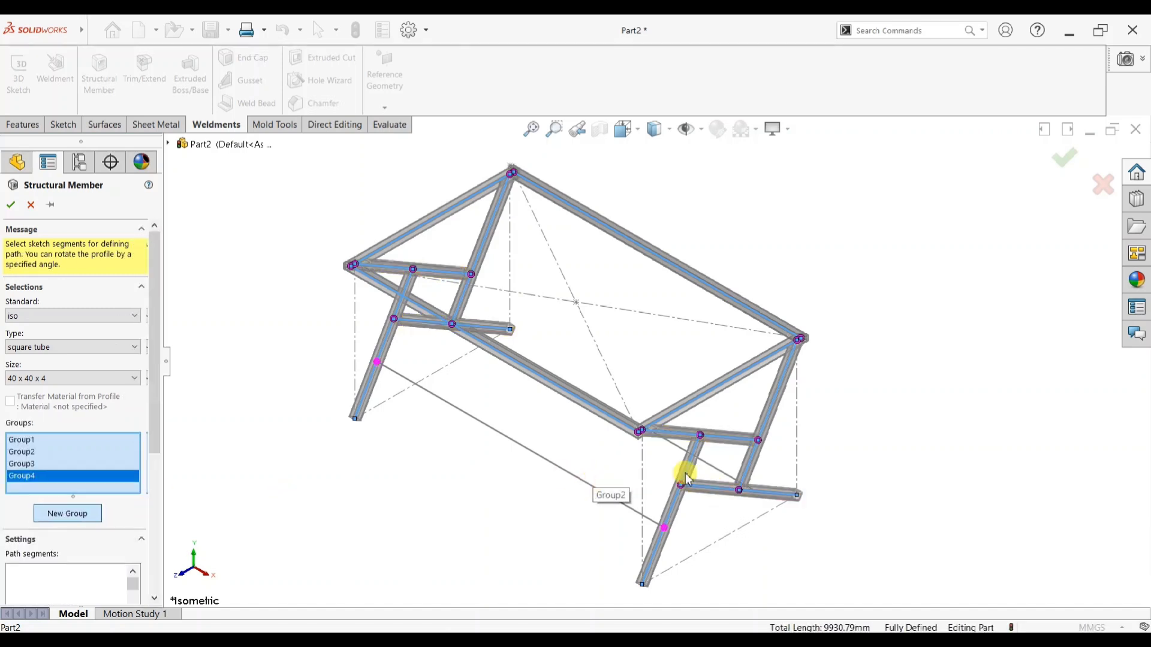
pyautogui.click(714, 471)
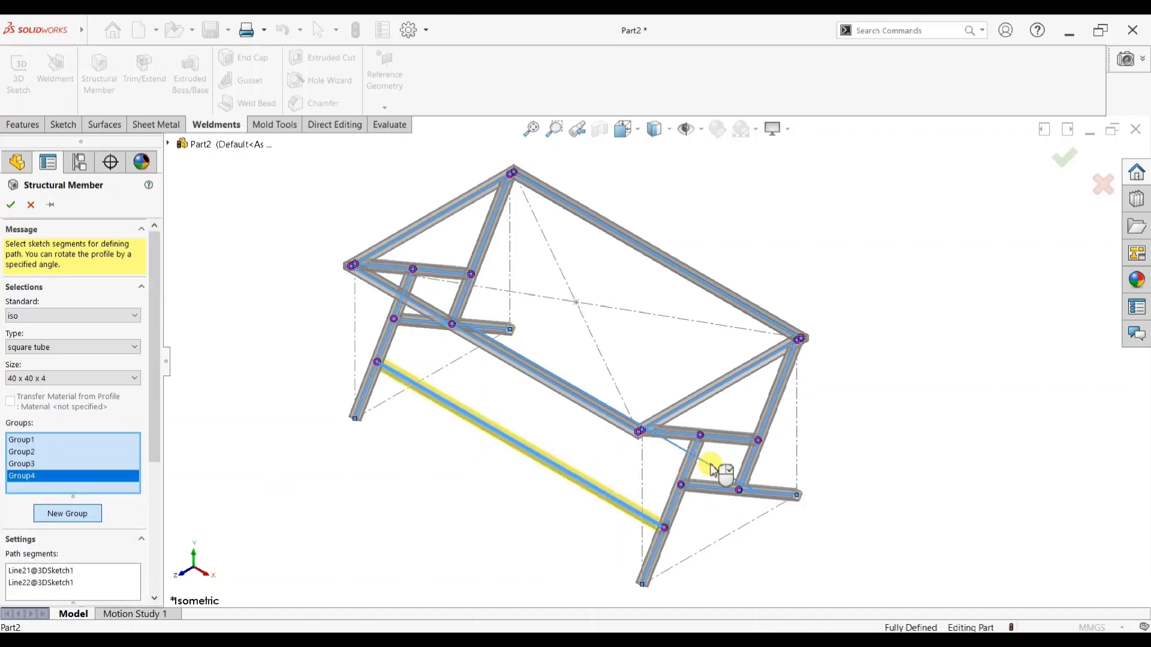
pyautogui.click(10, 205)
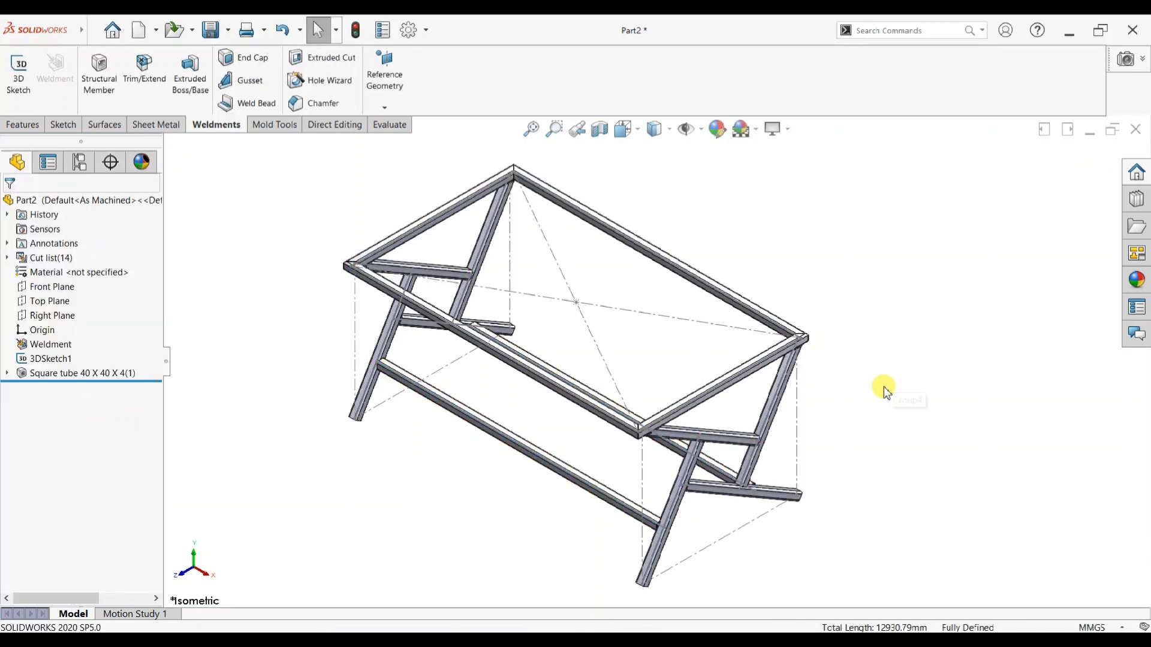
pyautogui.scroll(2, 661, 475)
pyautogui.scroll(-2, 657, 452)
pyautogui.moveTo(876, 295); pyautogui.dragTo(857, 268, button='middle')
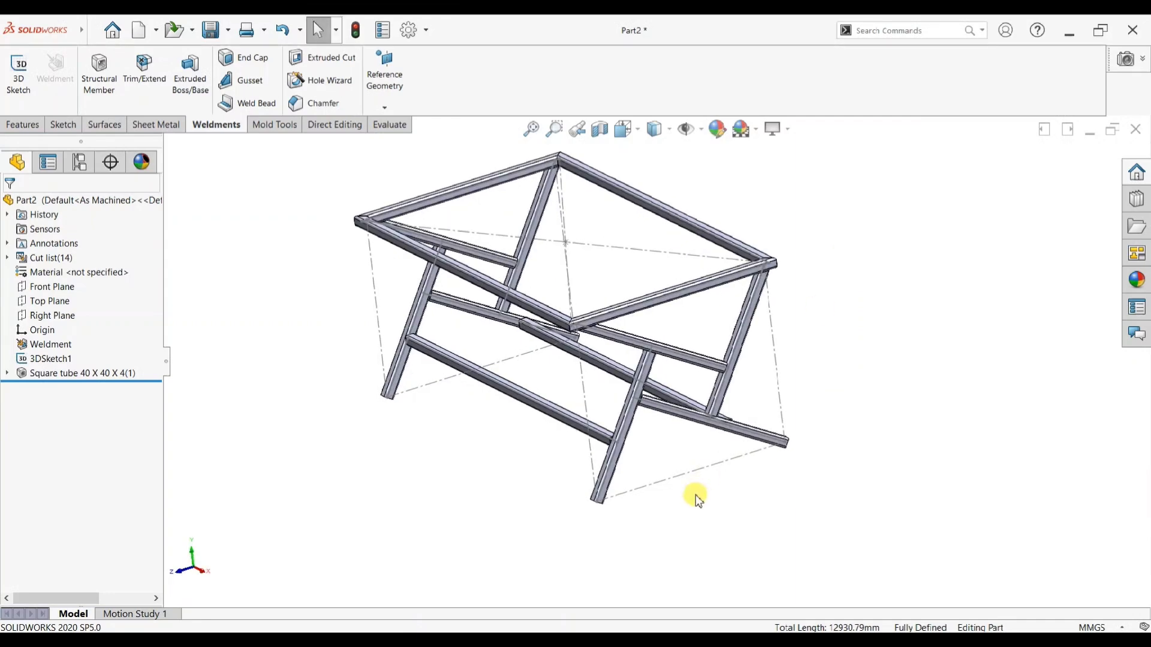
pyautogui.scroll(-3, 696, 500)
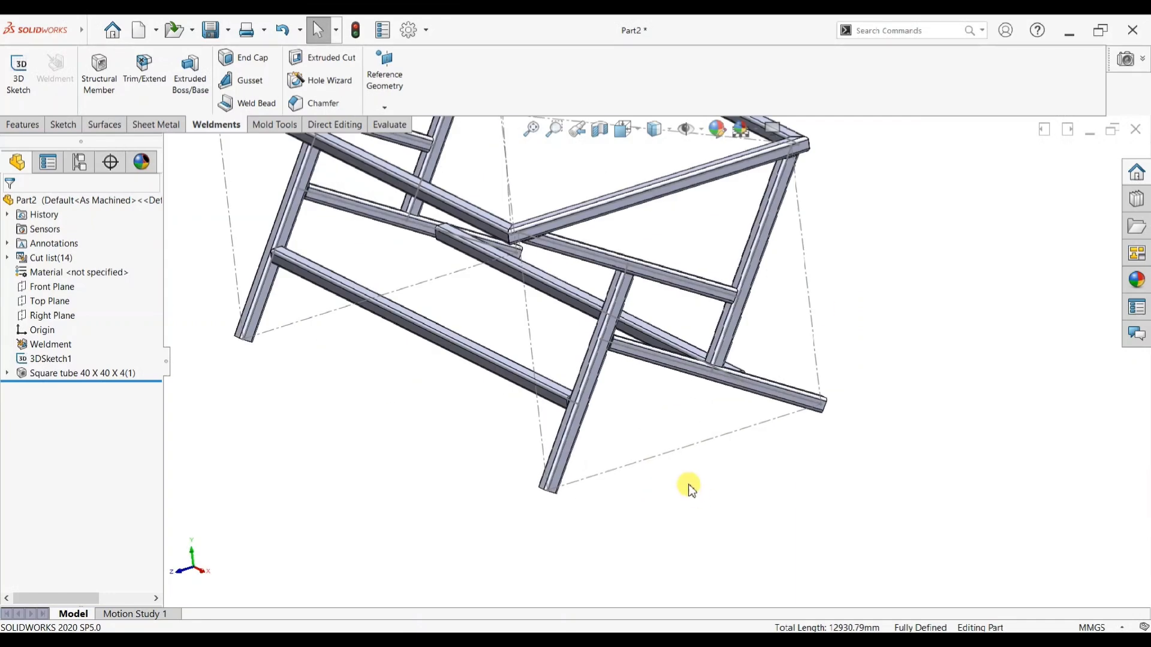
pyautogui.scroll(3, 704, 401)
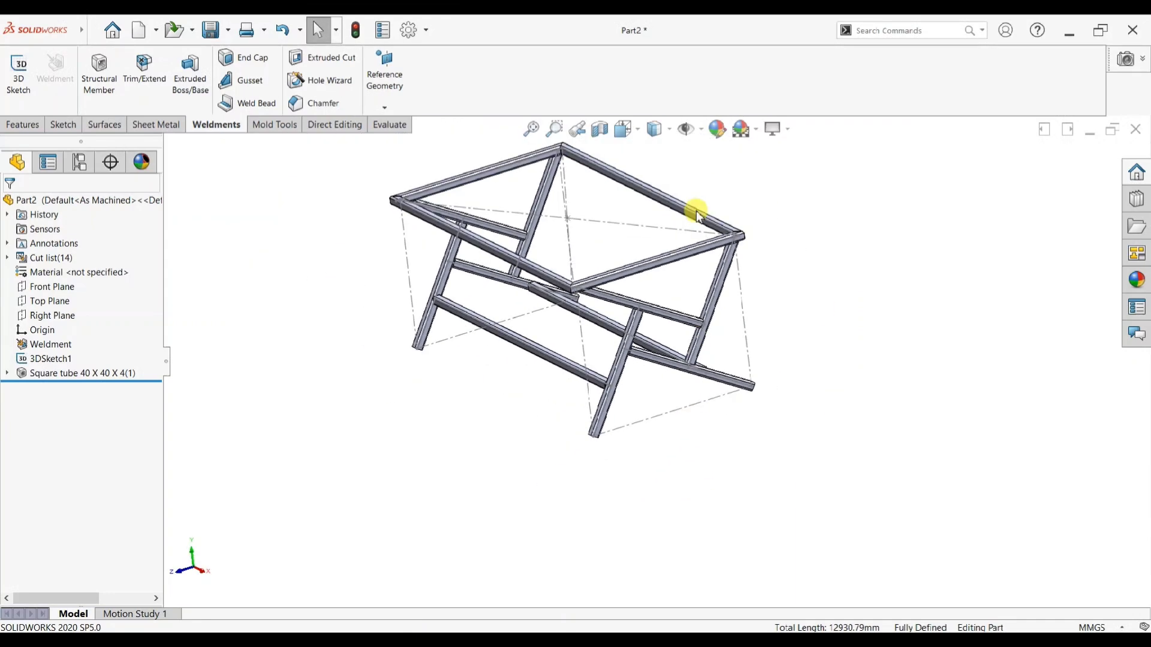
pyautogui.scroll(-2, 699, 198)
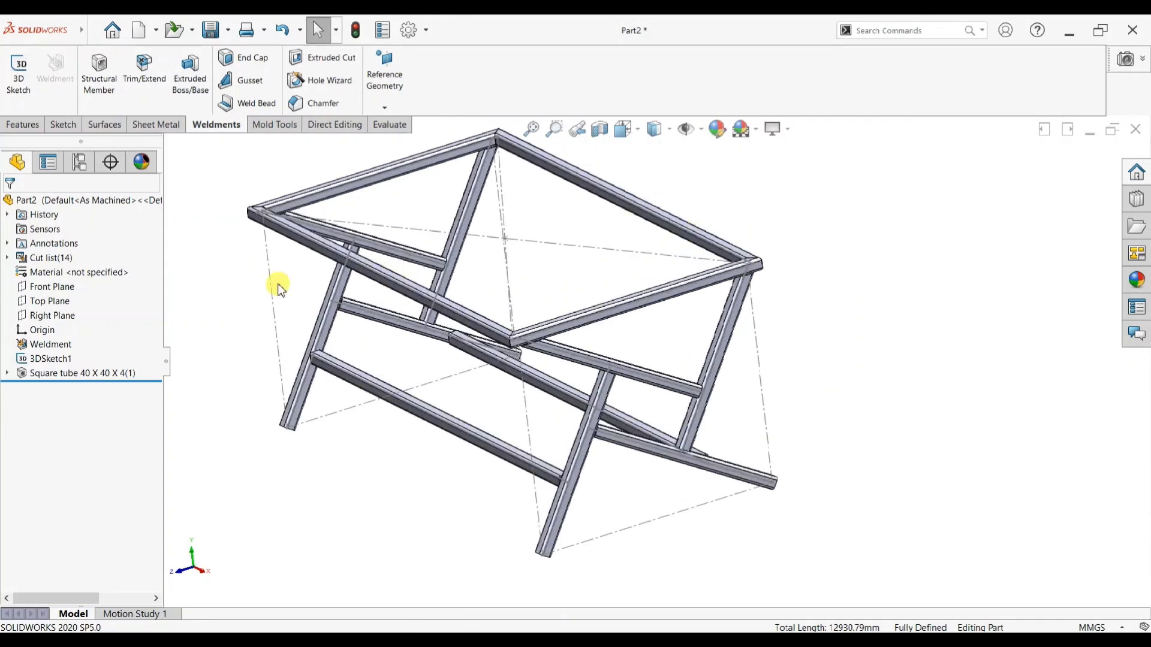
# - Start a new sketch on the Right Plane, viewed face-on to the end frame
pyautogui.click(52, 312)
pyautogui.click(57, 294)
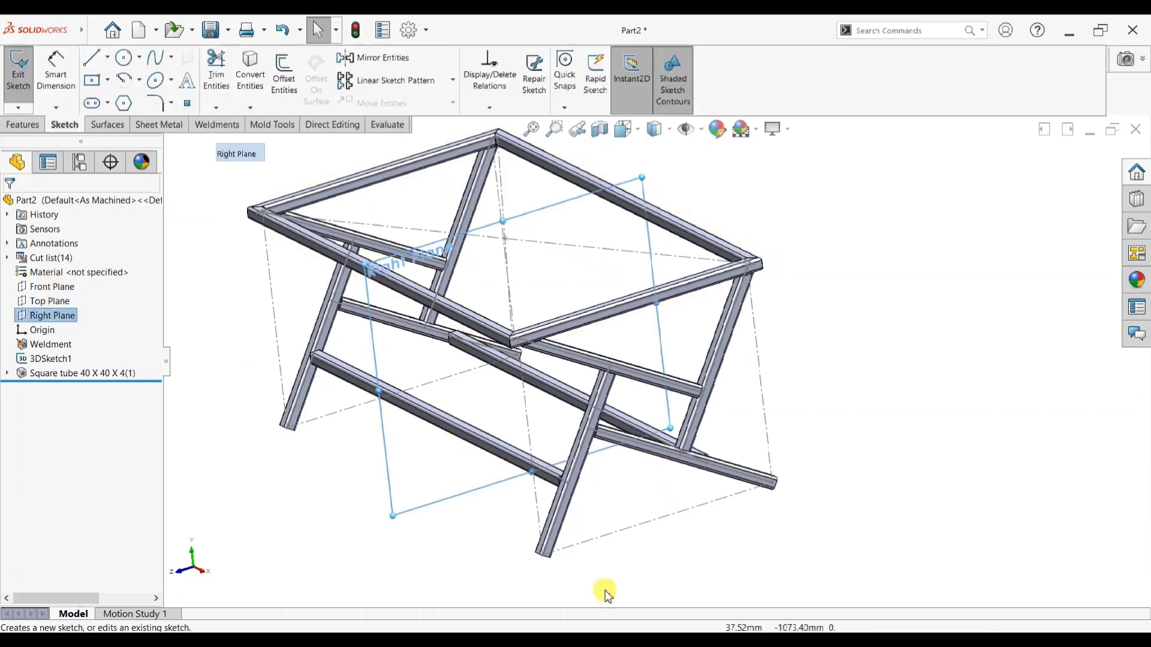
pyautogui.hotkey('ctrl', '8')
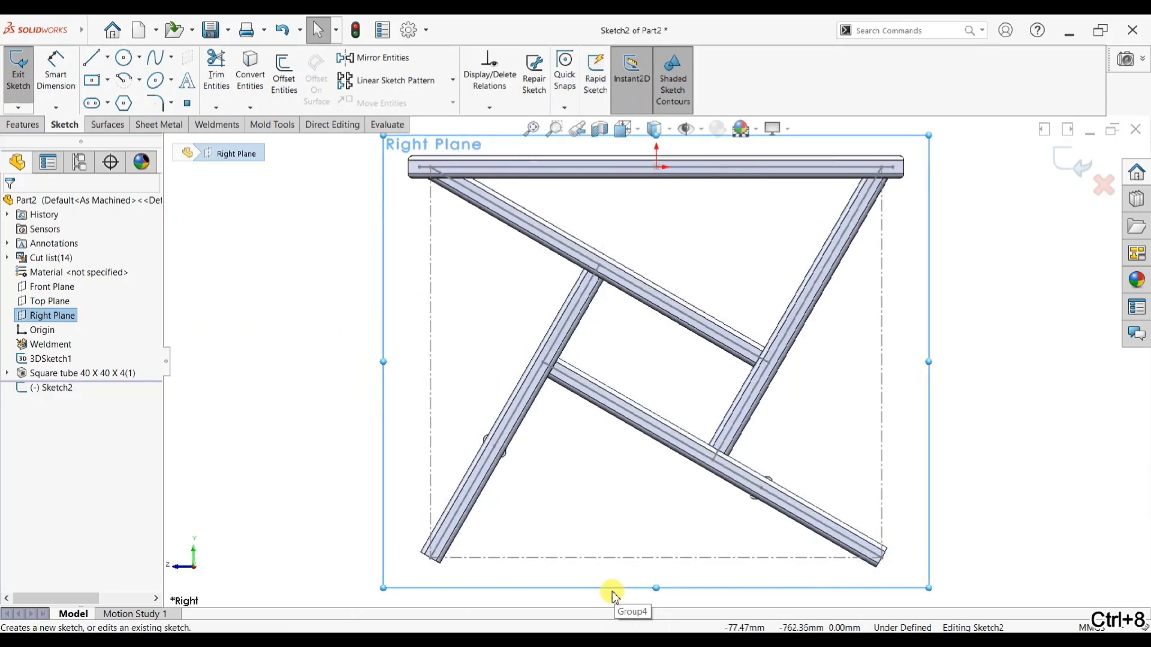
pyautogui.scroll(4, 588, 521)
pyautogui.scroll(-2, 714, 305)
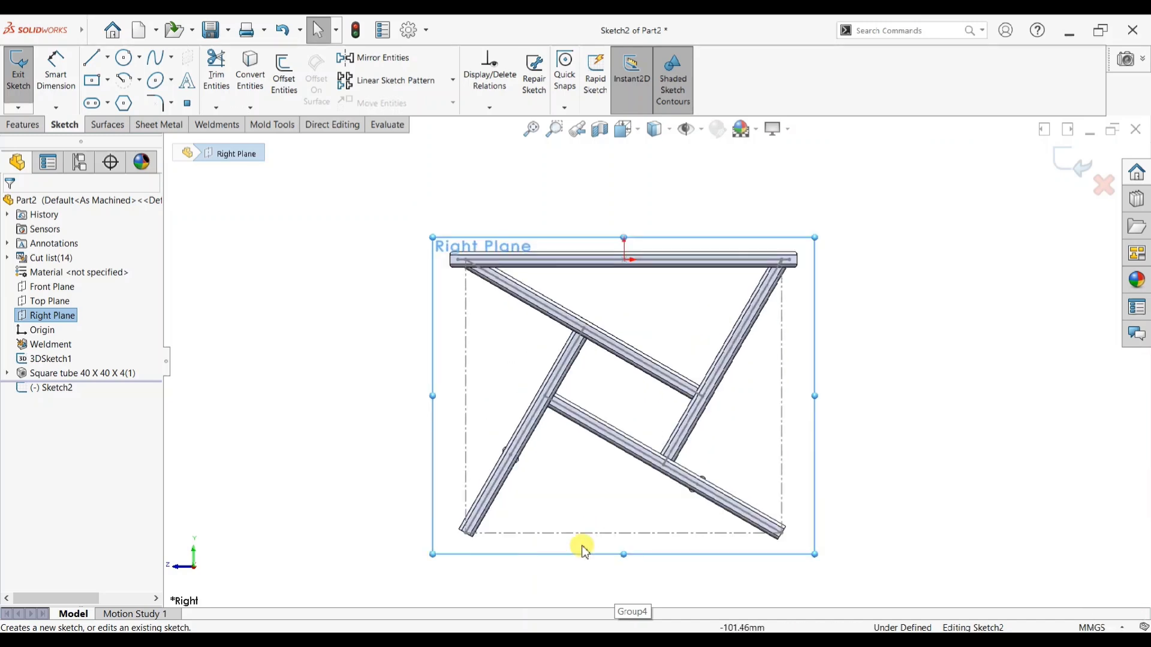
pyautogui.scroll(-1, 581, 548)
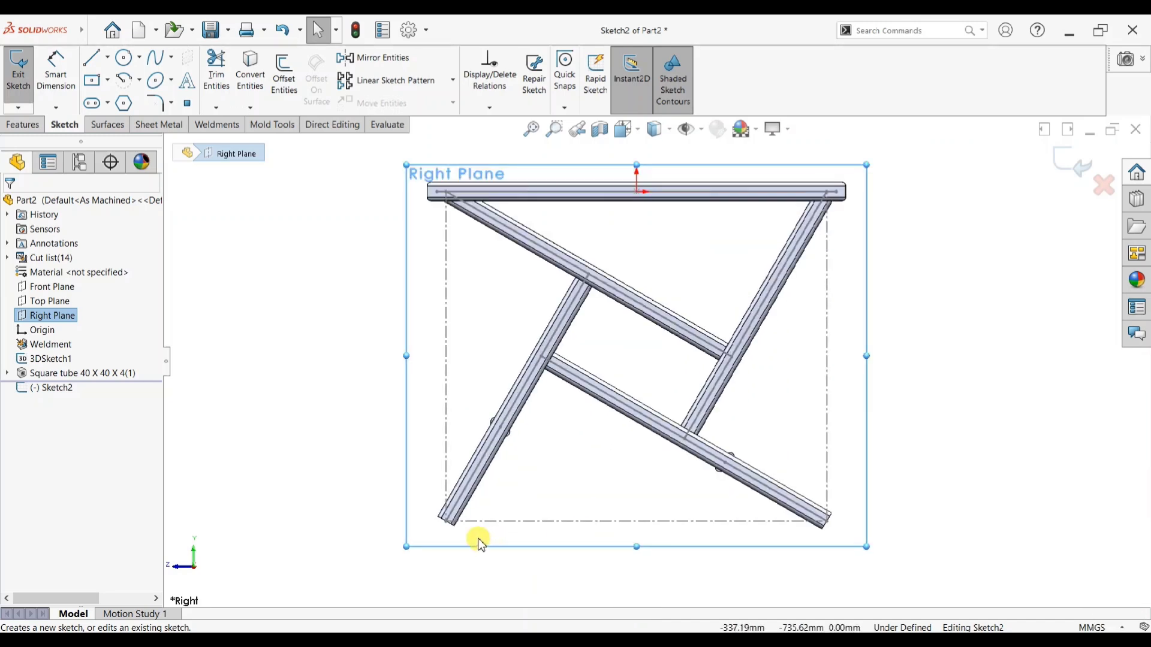
pyautogui.scroll(-1, 496, 532)
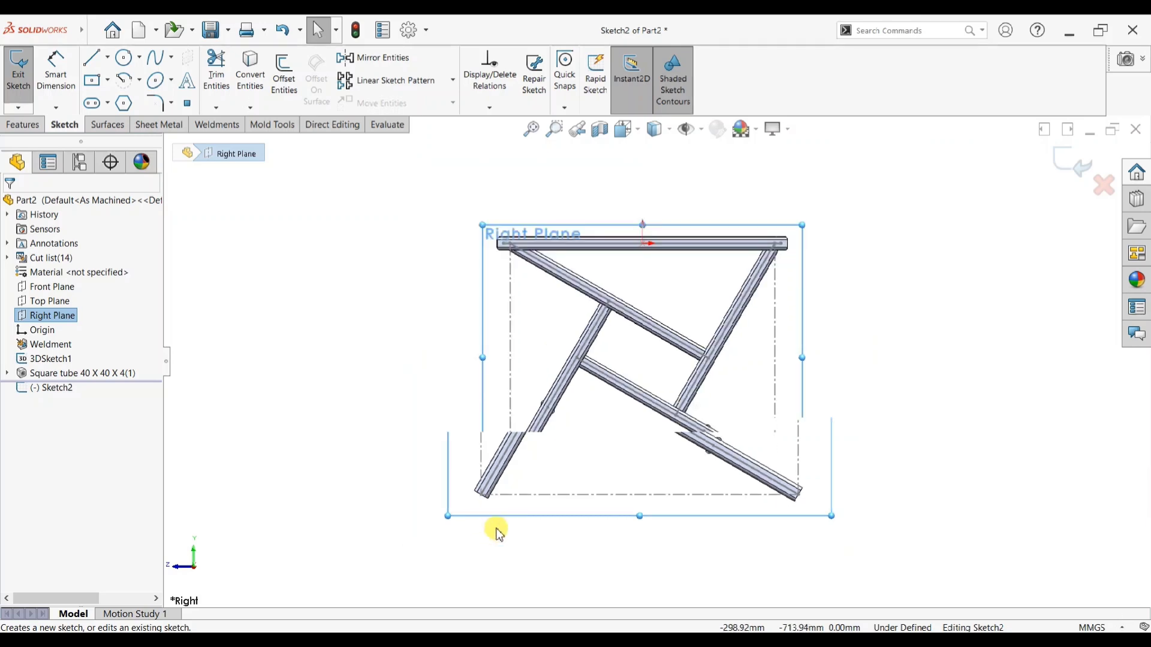
pyautogui.scroll(-2, 588, 475)
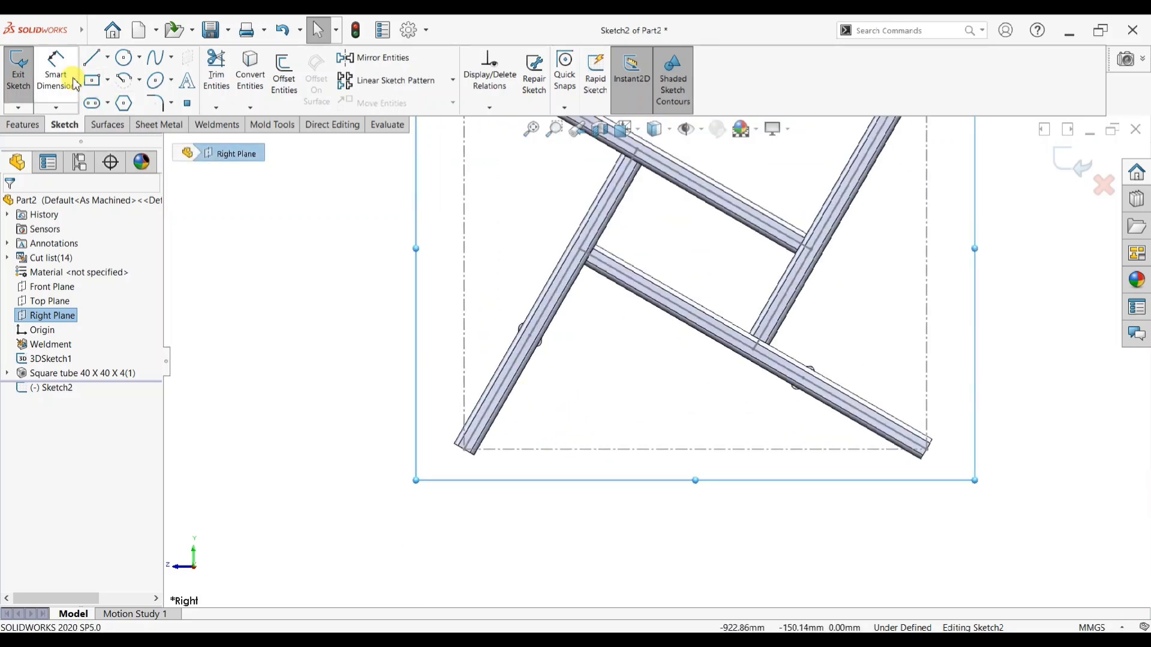
# - Sketch a closed rectangle of lines, about 887 by 75 mm, covering the lower ends of both slanted legs
pyautogui.click(91, 57)
pyautogui.scroll(-1, 591, 458)
pyautogui.scroll(-1, 599, 443)
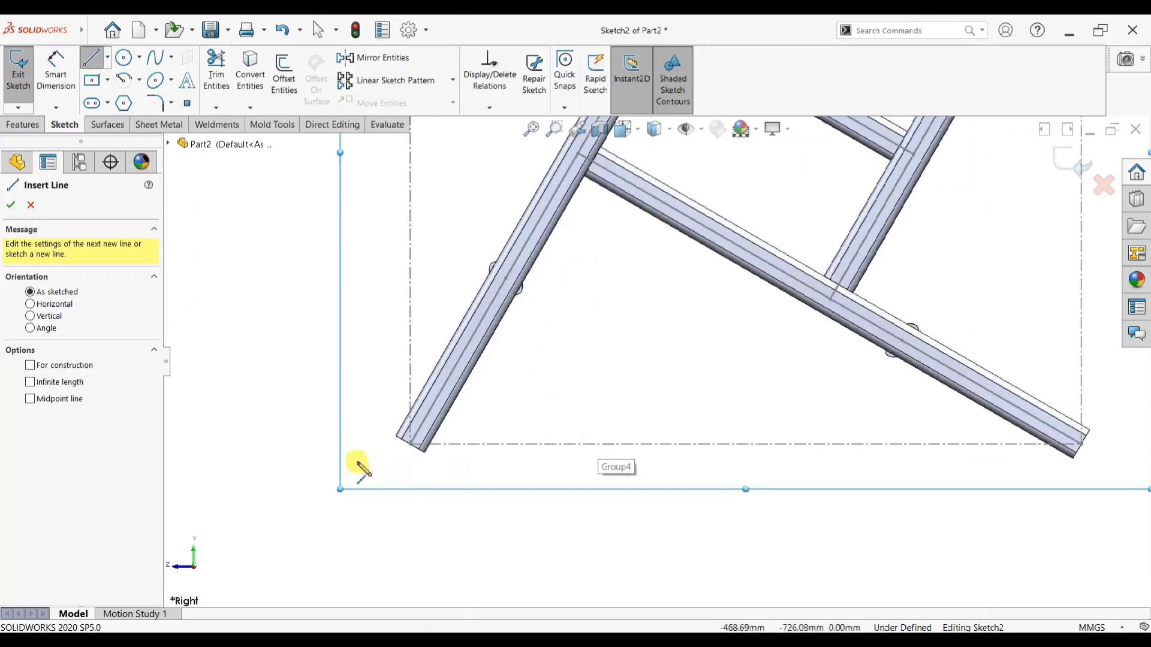
pyautogui.click(396, 440)
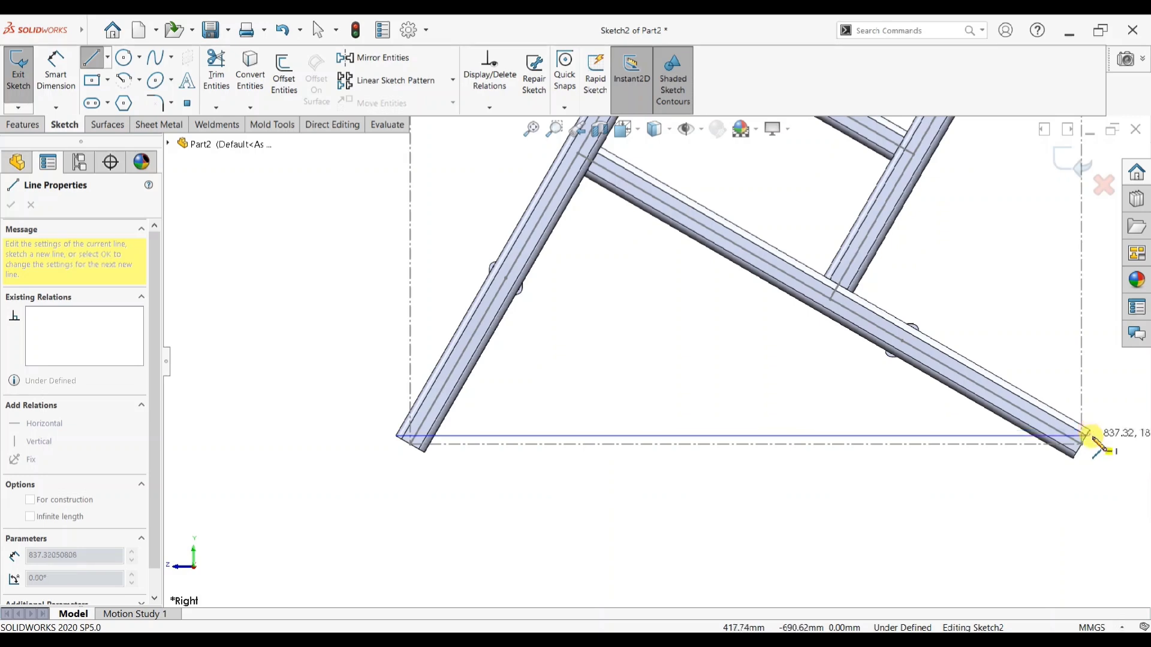
pyautogui.press('Escape')
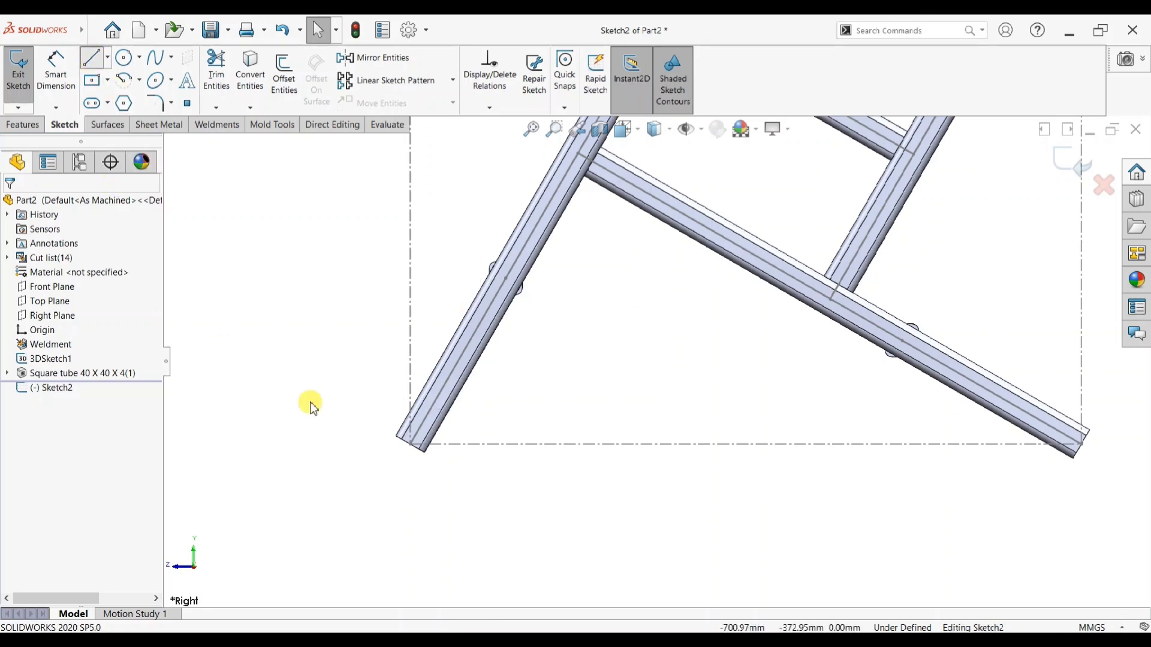
pyautogui.click(393, 431)
pyautogui.scroll(1, 1017, 425)
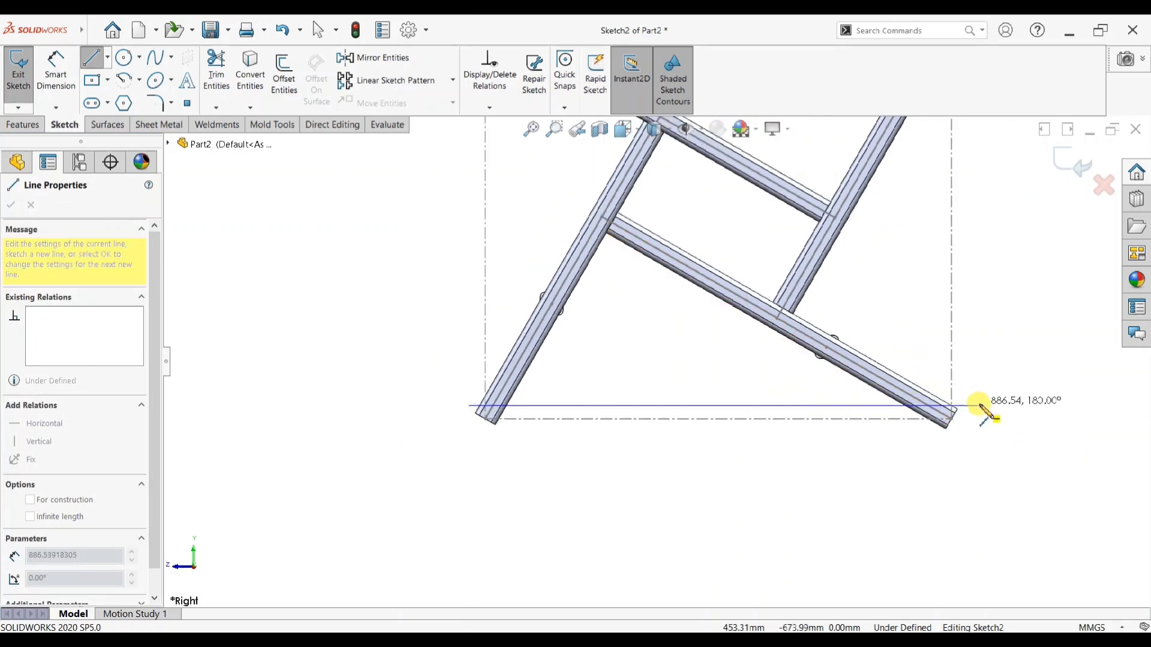
pyautogui.click(979, 406)
pyautogui.click(980, 449)
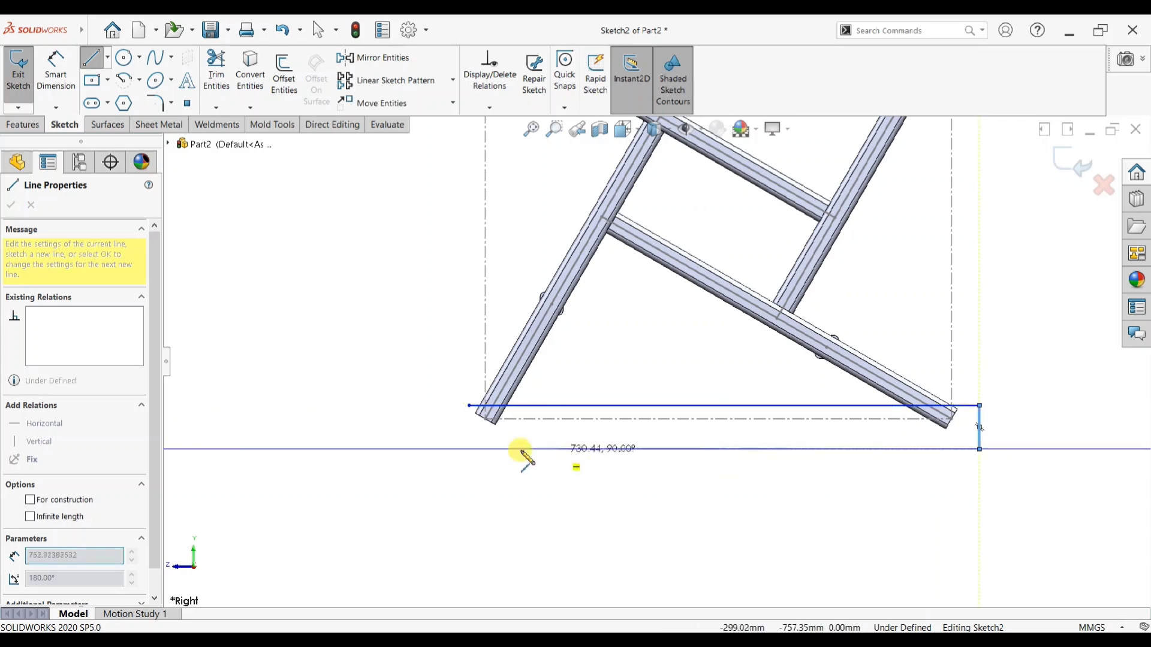
pyautogui.click(469, 449)
pyautogui.click(469, 406)
pyautogui.rightClick(396, 329)
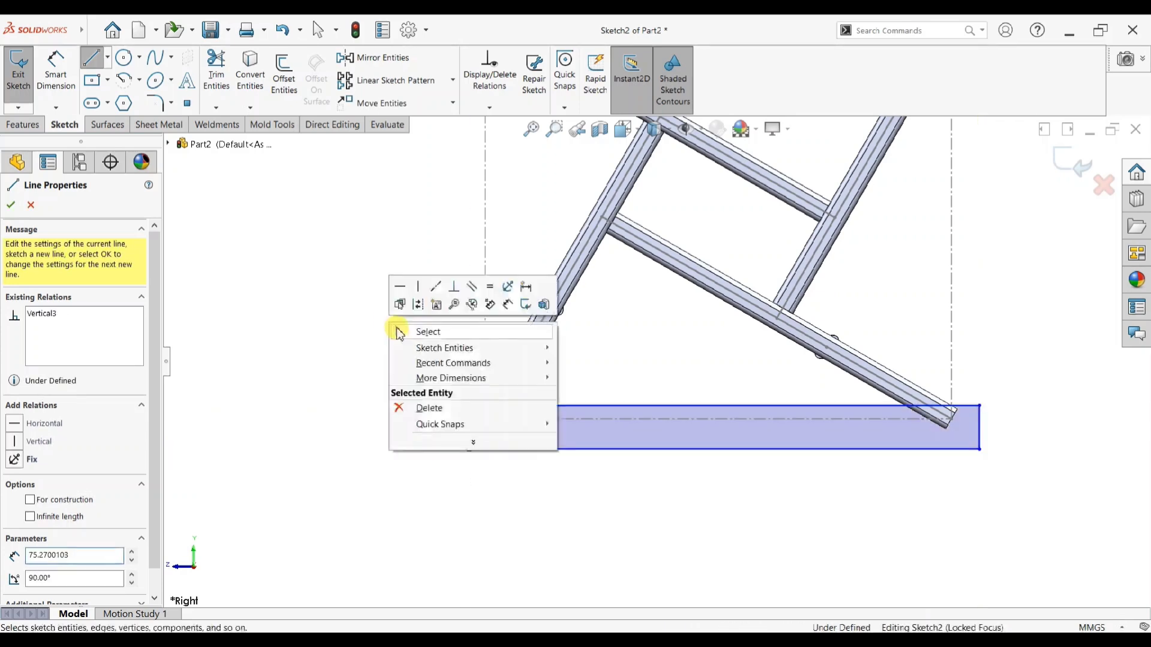
pyautogui.click(403, 329)
# - Dimension the vertical distance from the origin to the rectangle's upper edge as 678 mm
pyautogui.click(56, 69)
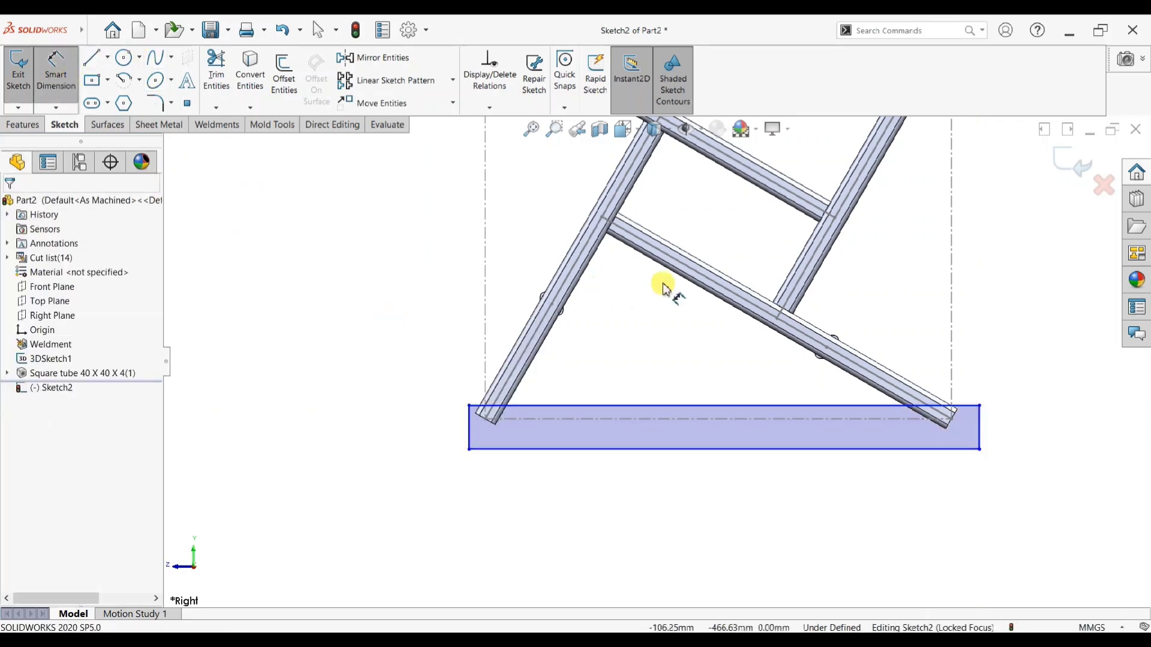
pyautogui.press('f')
pyautogui.scroll(-2, 678, 240)
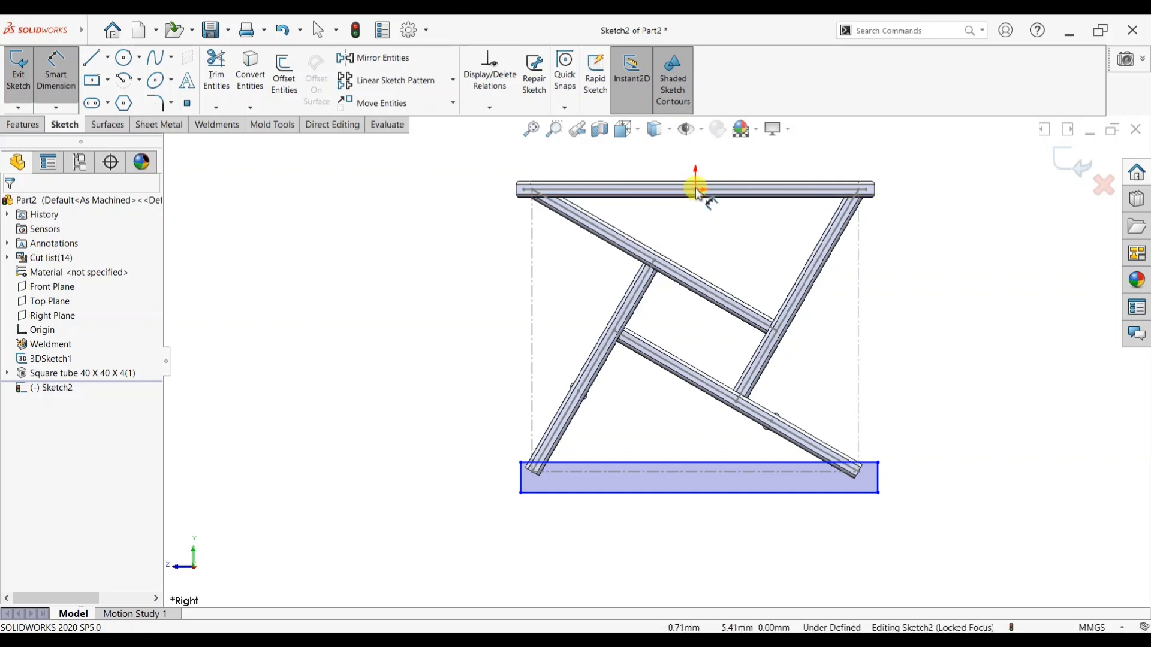
pyautogui.click(696, 191)
pyautogui.click(690, 463)
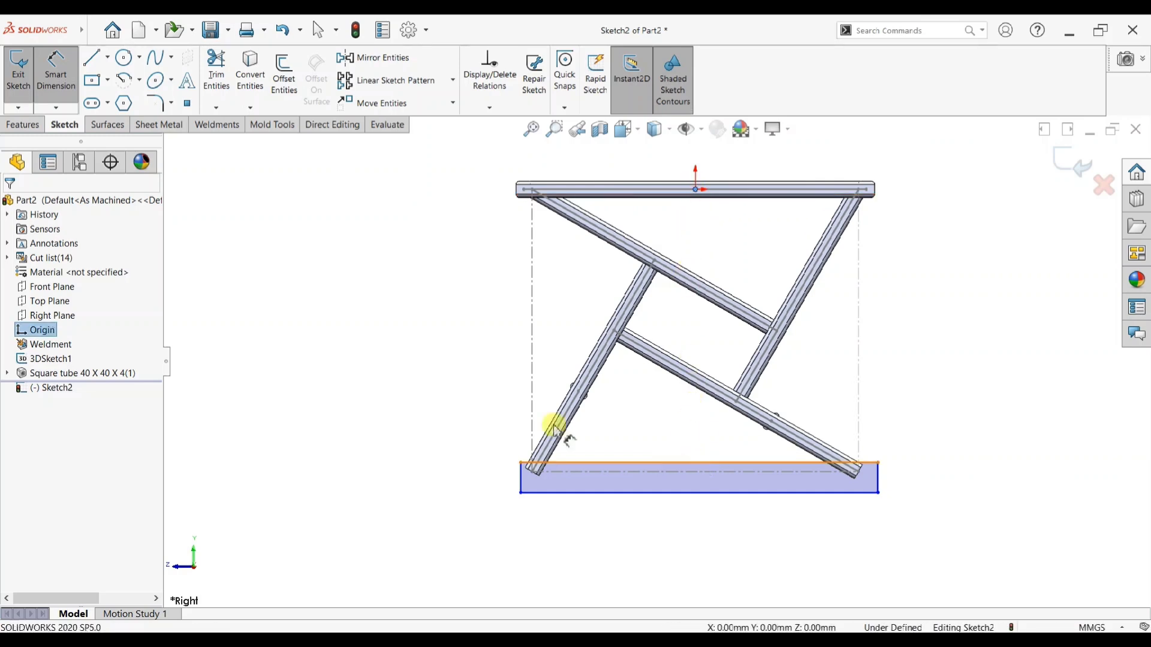
pyautogui.click(397, 393)
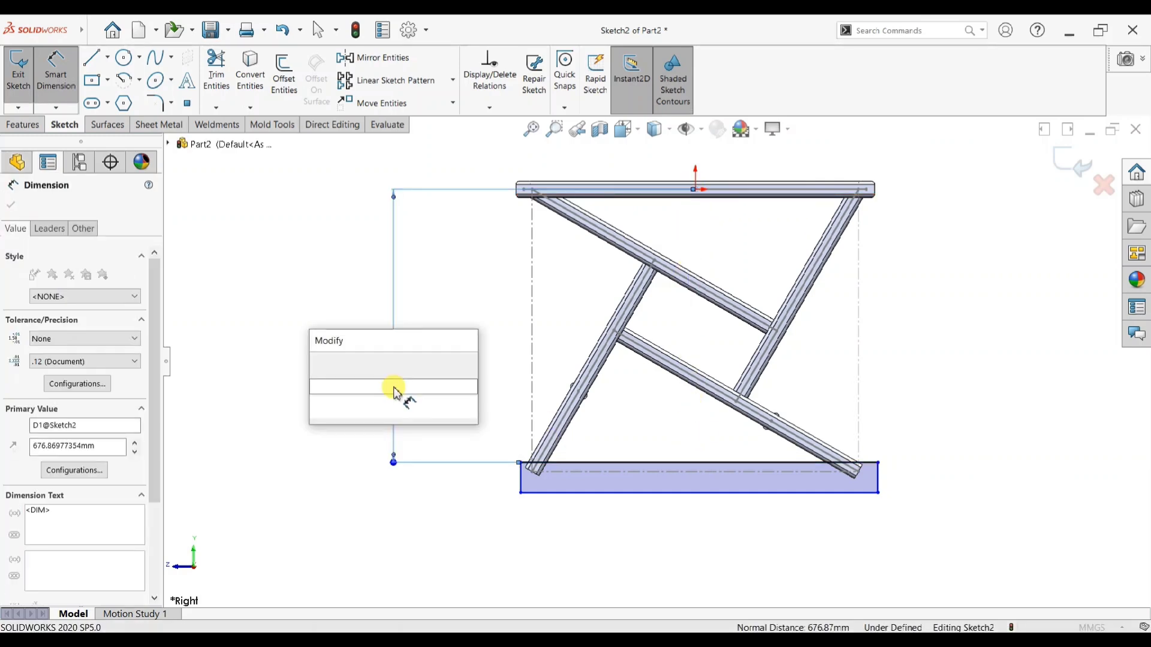
pyautogui.write('67')
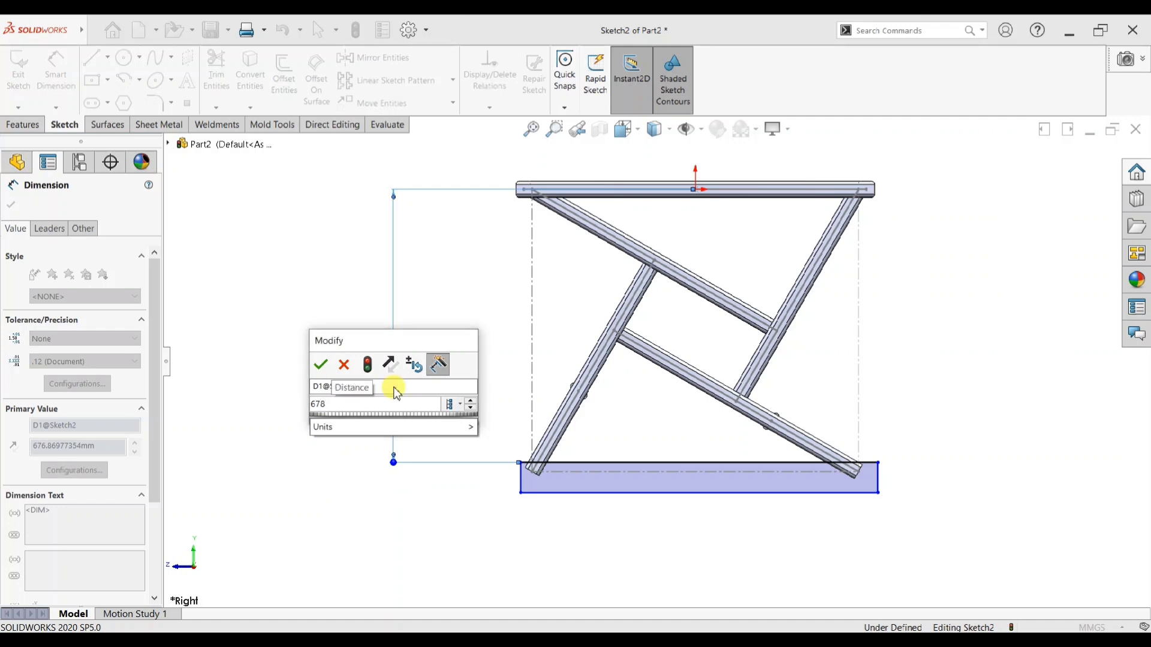
pyautogui.write('8')
pyautogui.press('Return')
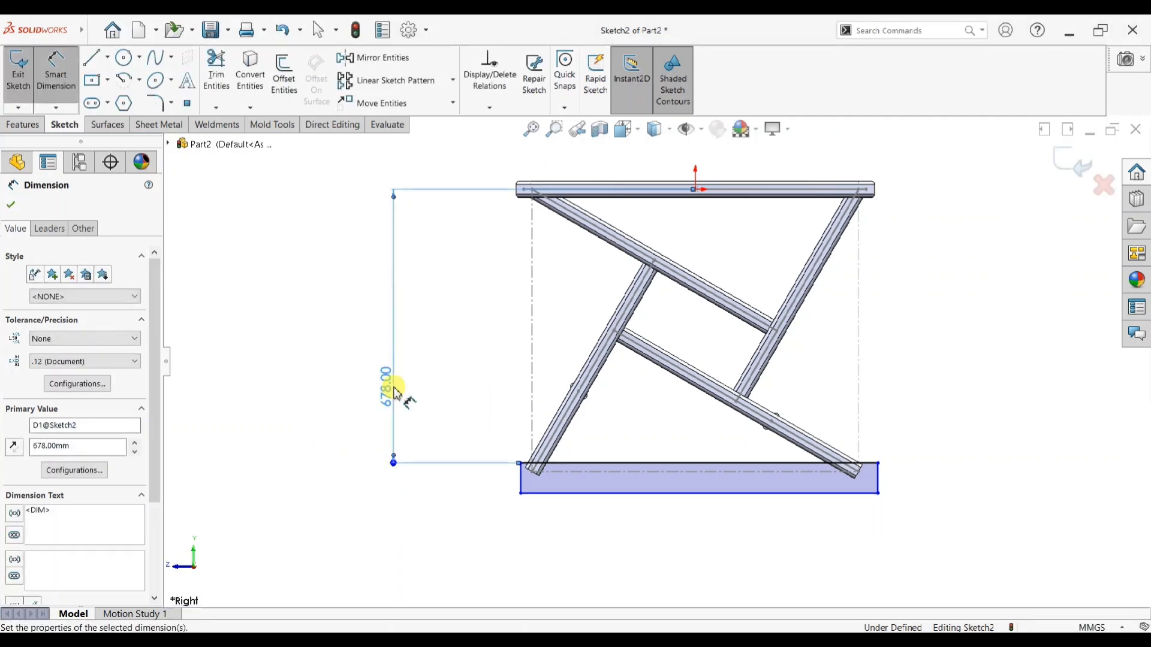
# - Cut-extrude the rectangle through the whole frame in both directions to trim the leg ends flat, and check the result in a three-dimensional view
pyautogui.scroll(-2, 775, 462)
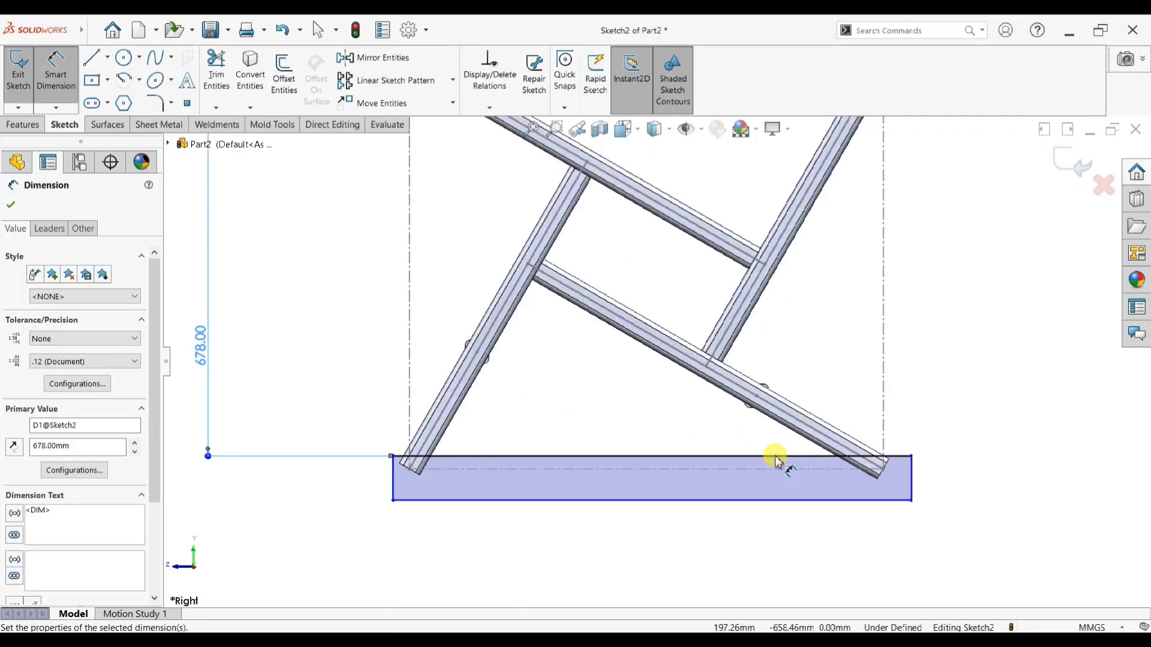
pyautogui.click(34, 195)
pyautogui.click(23, 125)
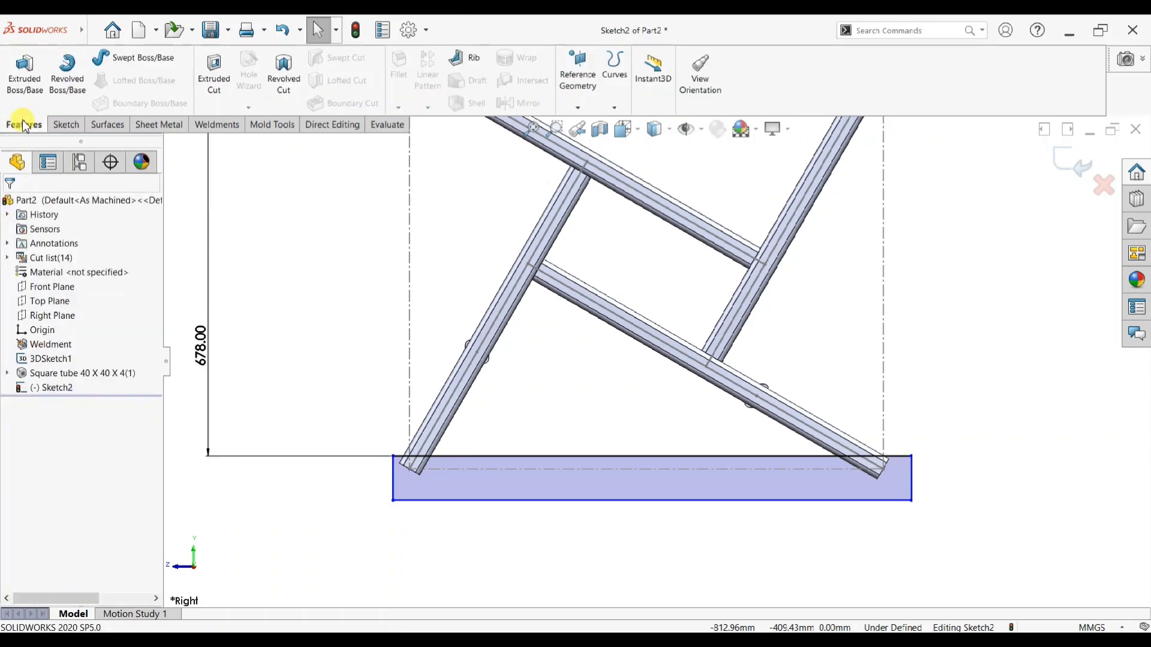
pyautogui.click(214, 84)
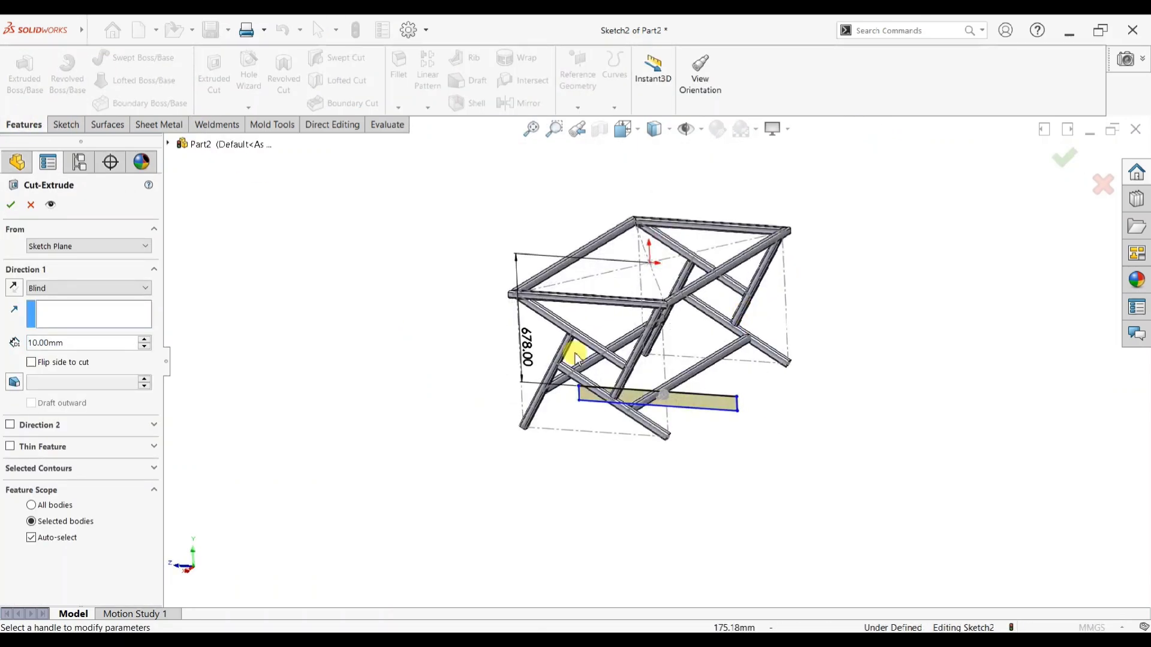
pyautogui.click(76, 288)
pyautogui.click(80, 308)
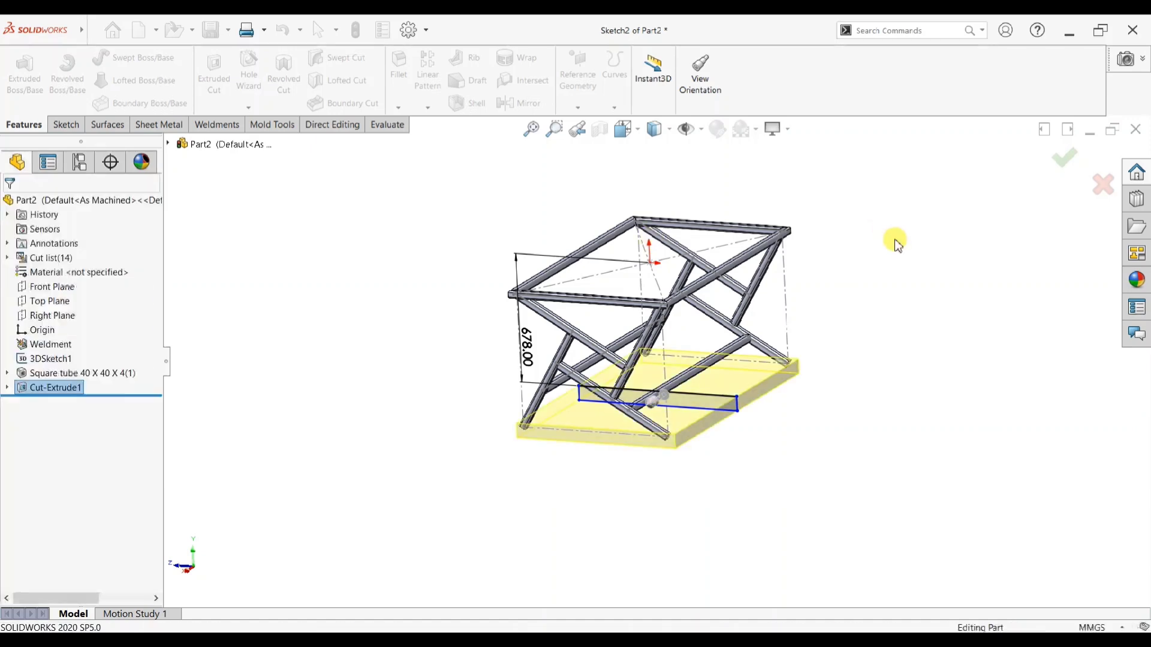
pyautogui.press('space')
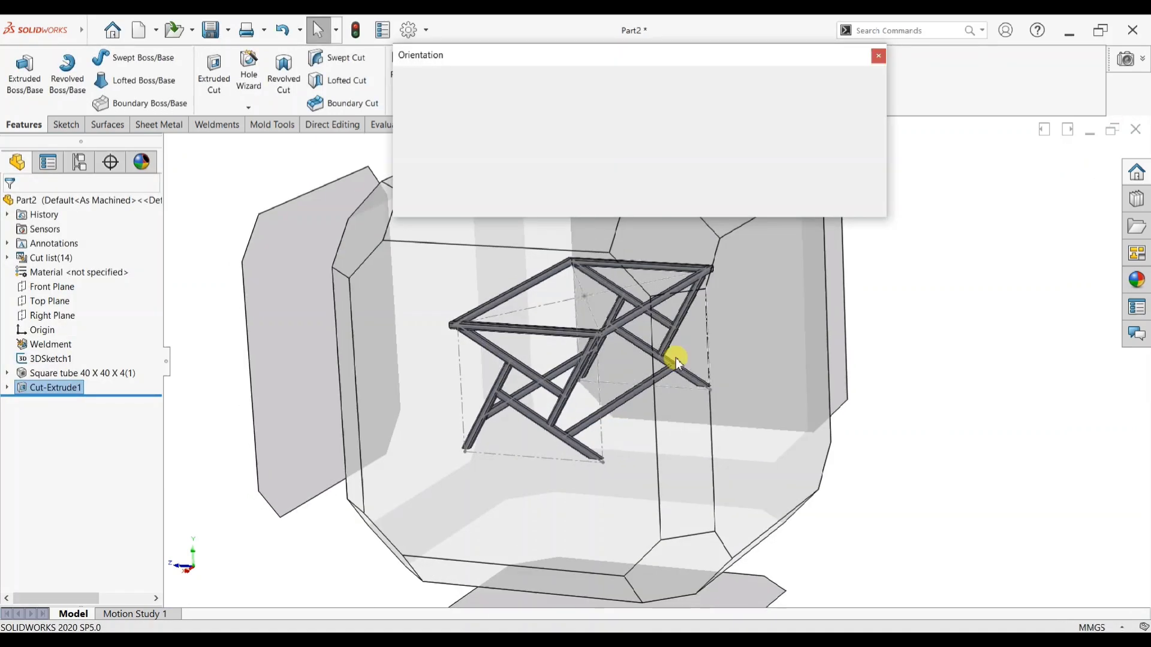
pyautogui.click(543, 366)
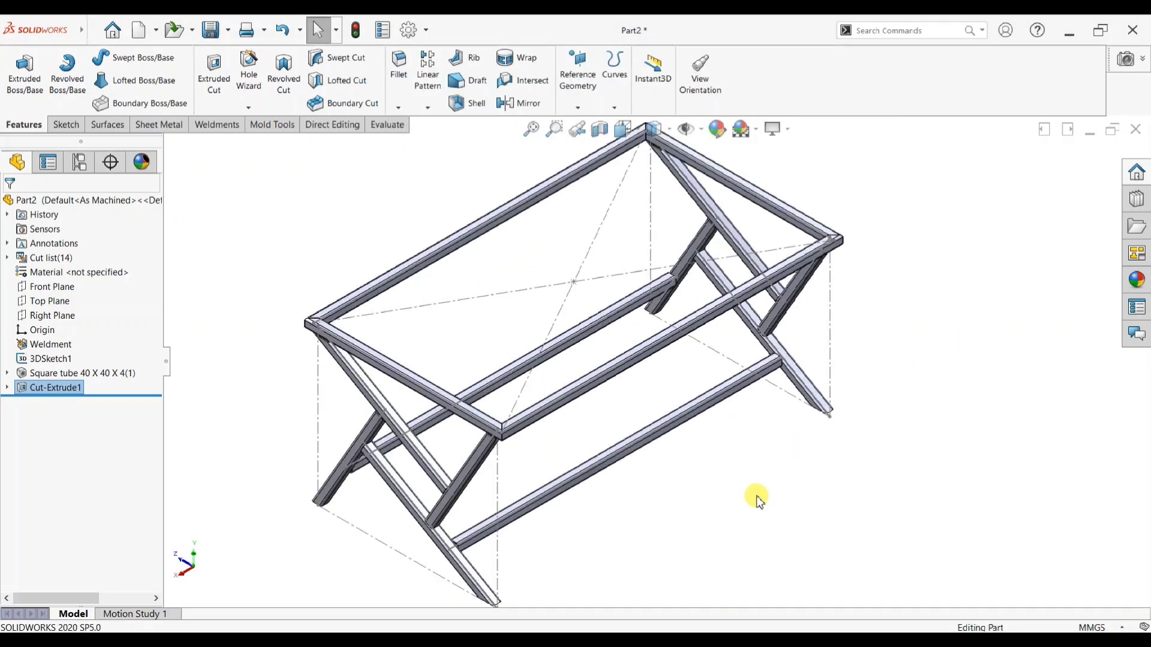
# - Edit the square tube structural member and delete Group4, the pair of long lower rails joining the two end frames
pyautogui.scroll(-3, 457, 562)
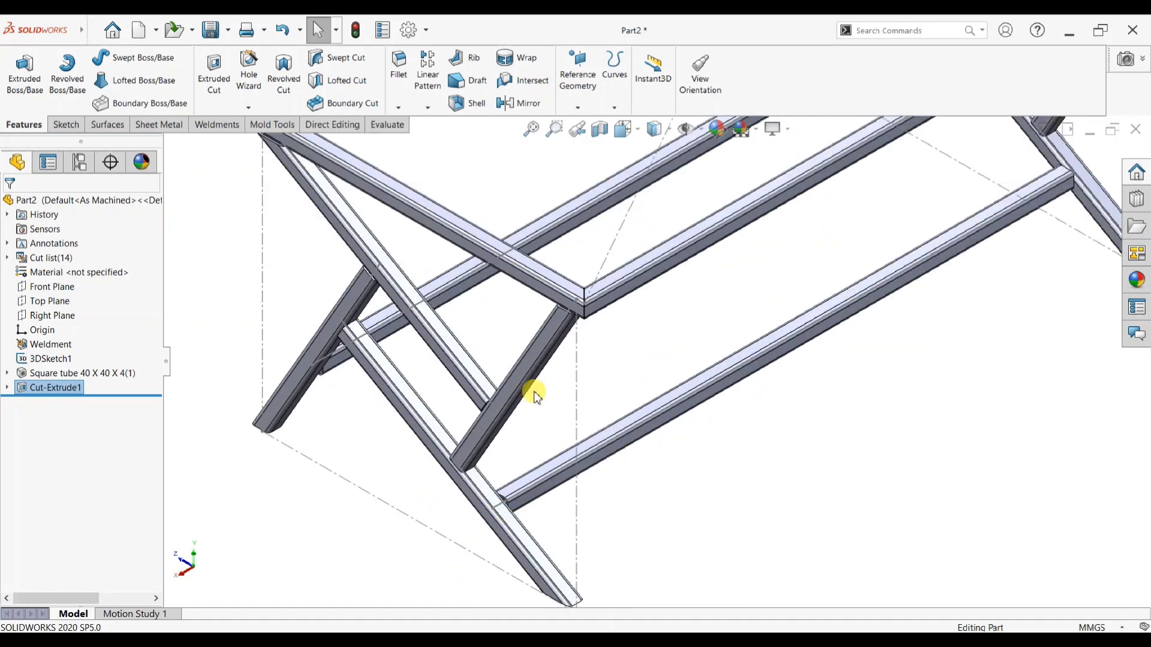
pyautogui.scroll(3, 372, 360)
pyautogui.scroll(-1, 372, 360)
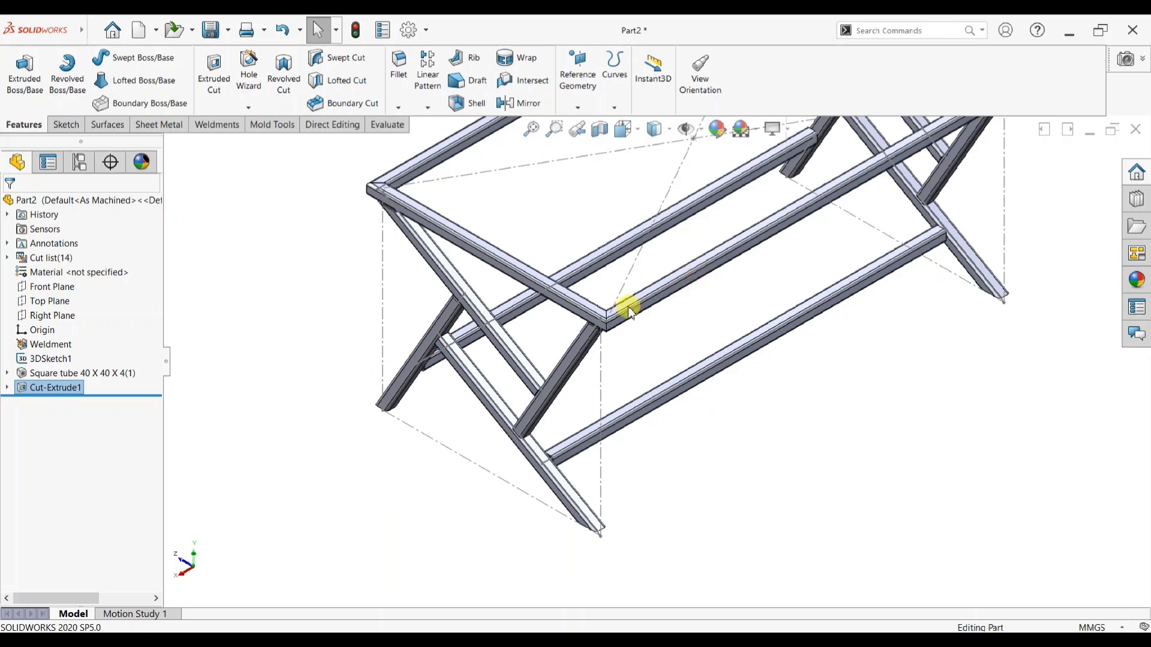
pyautogui.scroll(-1, 971, 251)
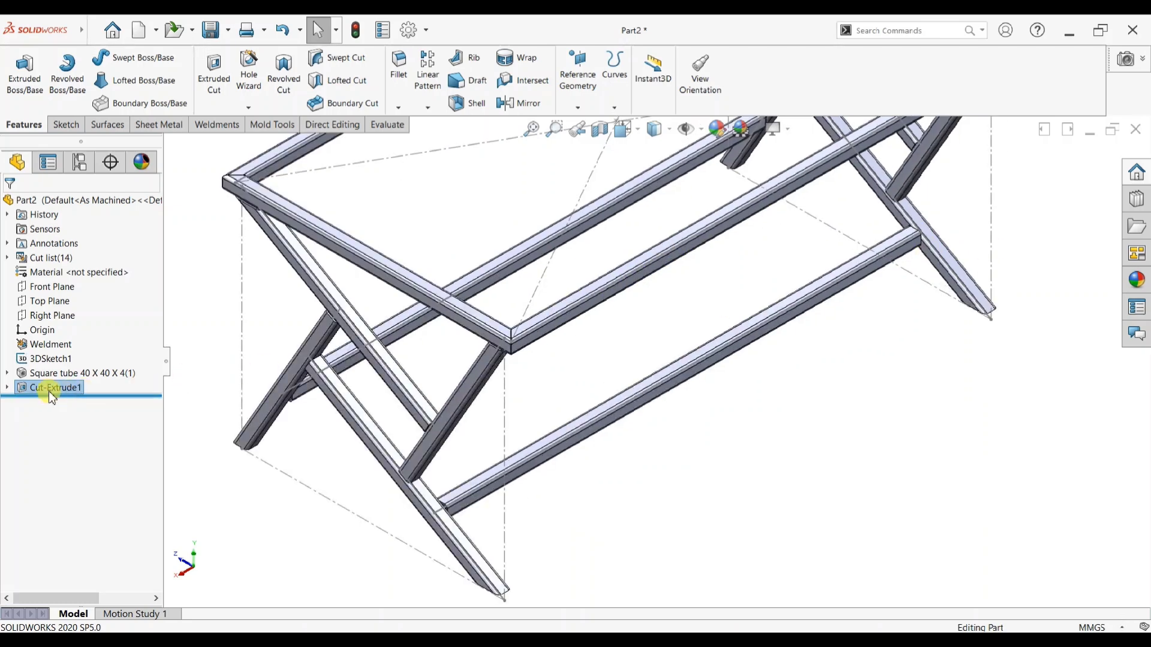
pyautogui.click(27, 373)
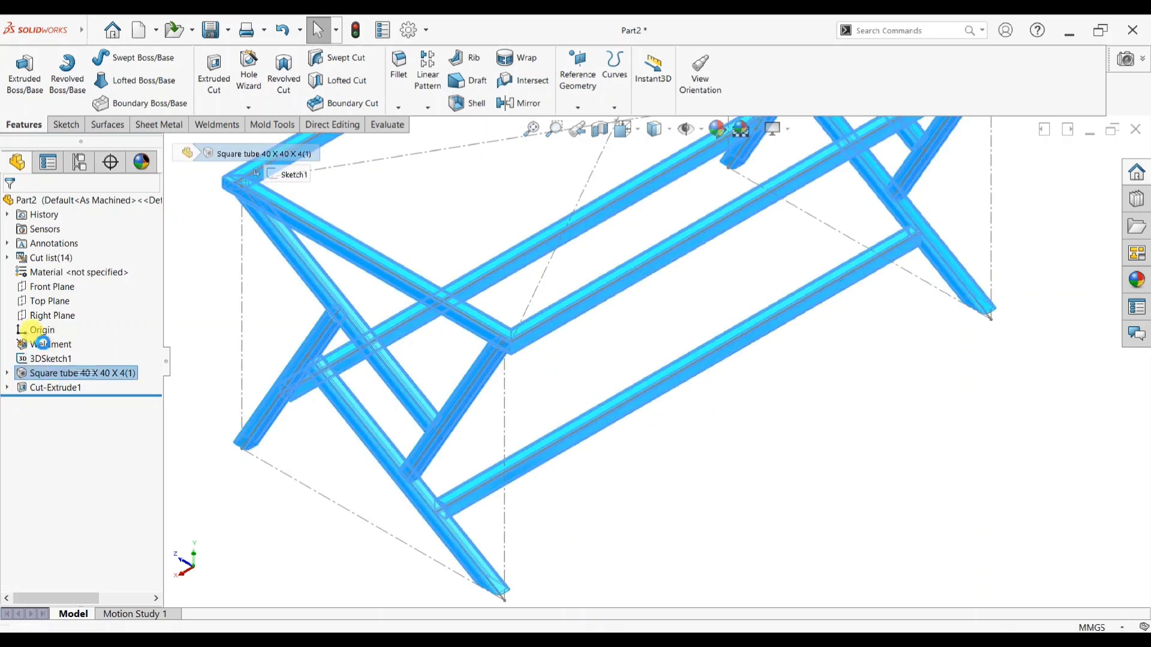
pyautogui.click(44, 348)
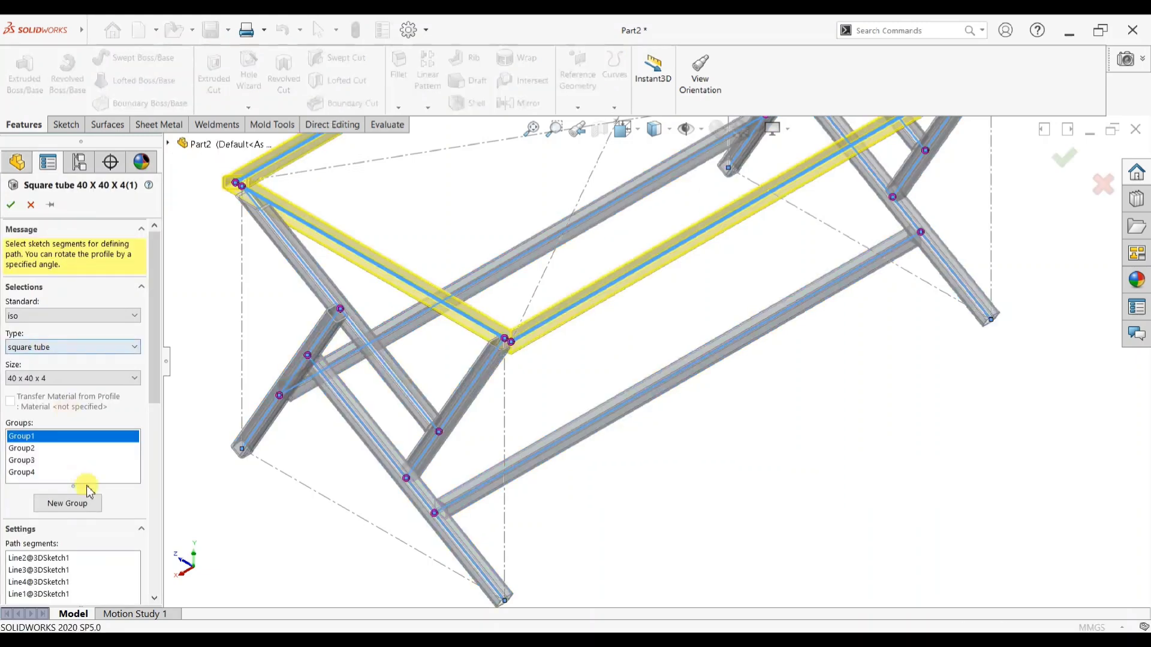
pyautogui.moveTo(154, 385)
pyautogui.mouseDown()
pyautogui.moveTo(154, 561)
pyautogui.moveTo(154, 386)
pyautogui.mouseUp()
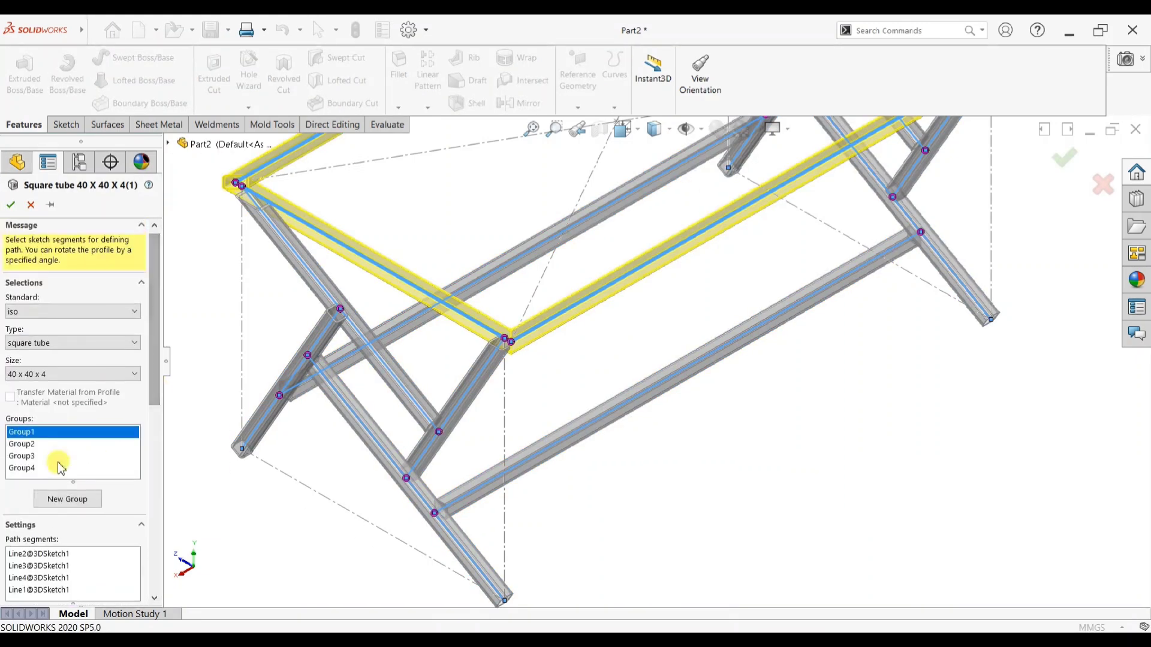
pyautogui.click(38, 468)
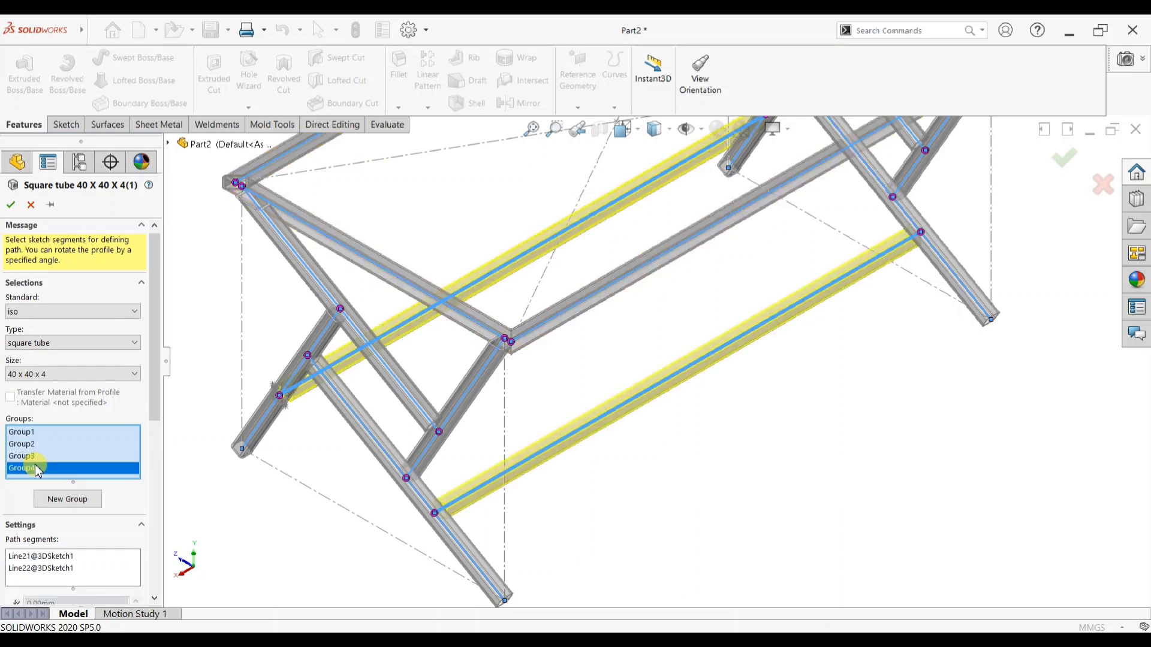
pyautogui.rightClick(37, 468)
pyautogui.click(47, 489)
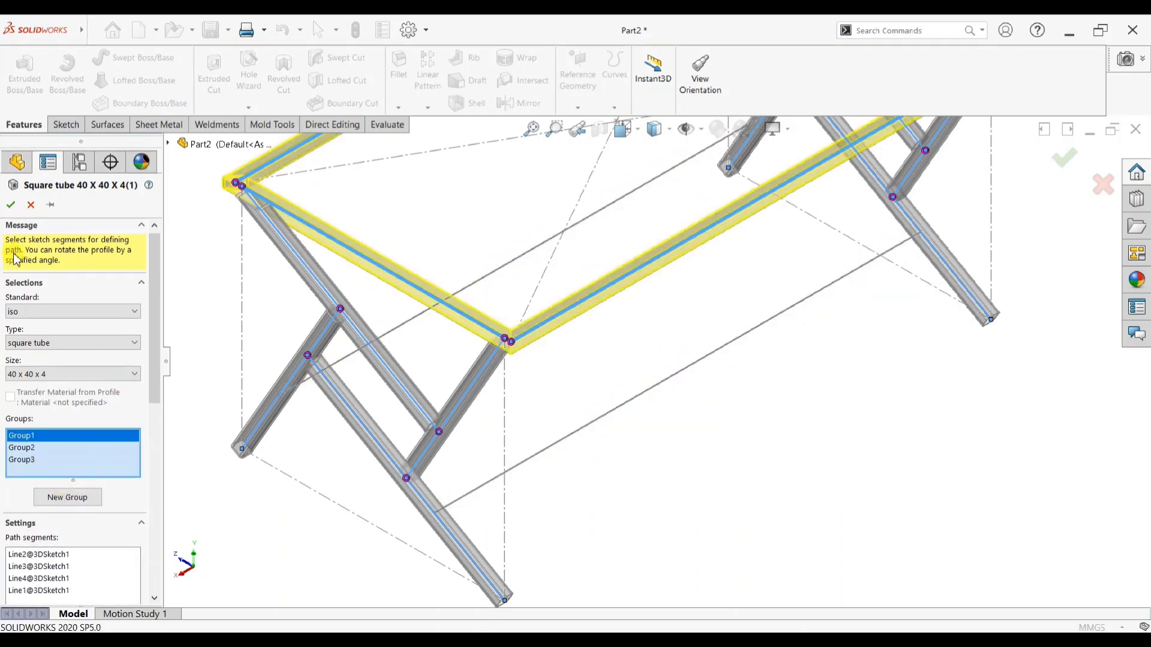
pyautogui.click(10, 204)
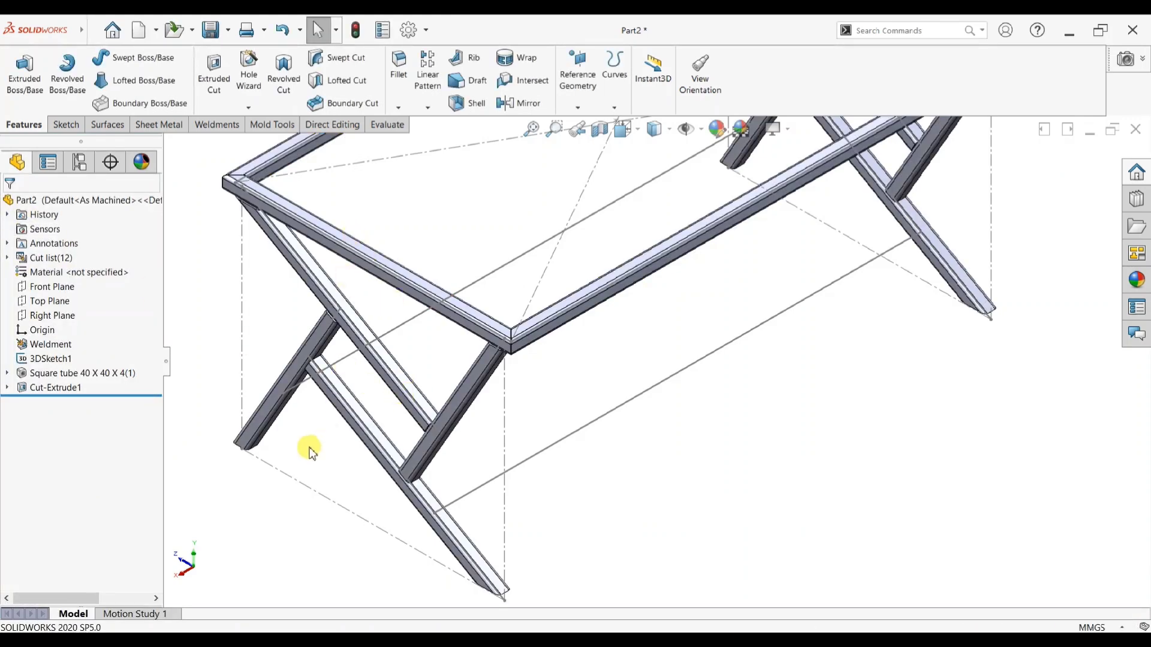
# - Add an iso pipe structural member, size 26.9 x 3.2, along the two long lower sketch lines between the end frames
pyautogui.scroll(3, 653, 281)
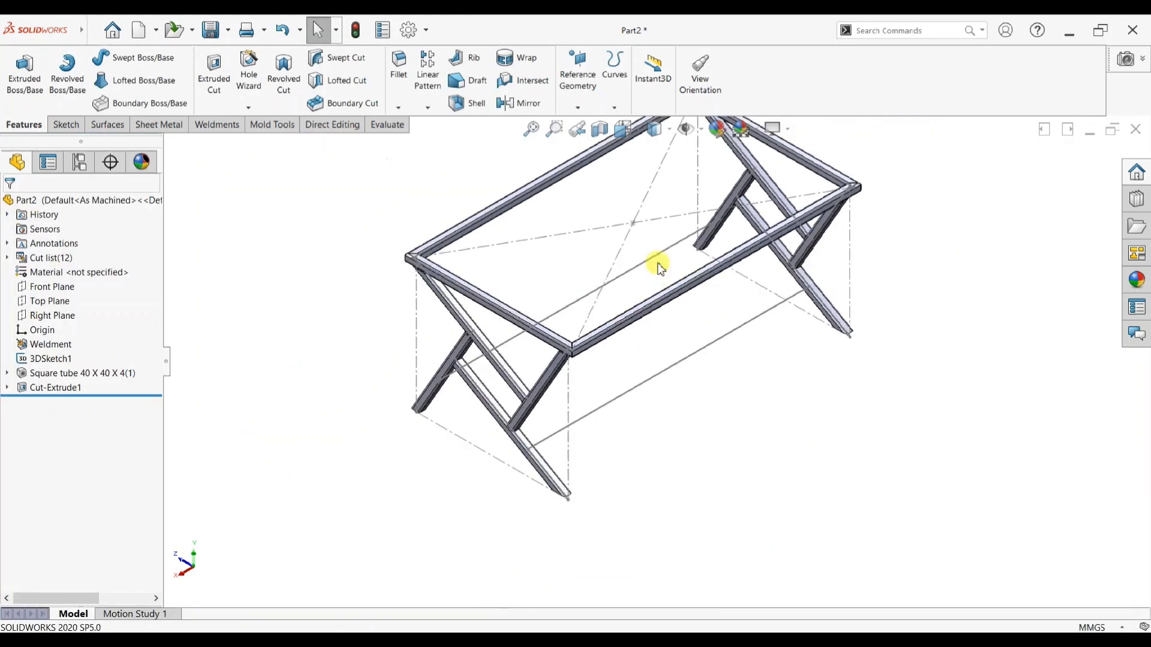
pyautogui.scroll(-2, 765, 152)
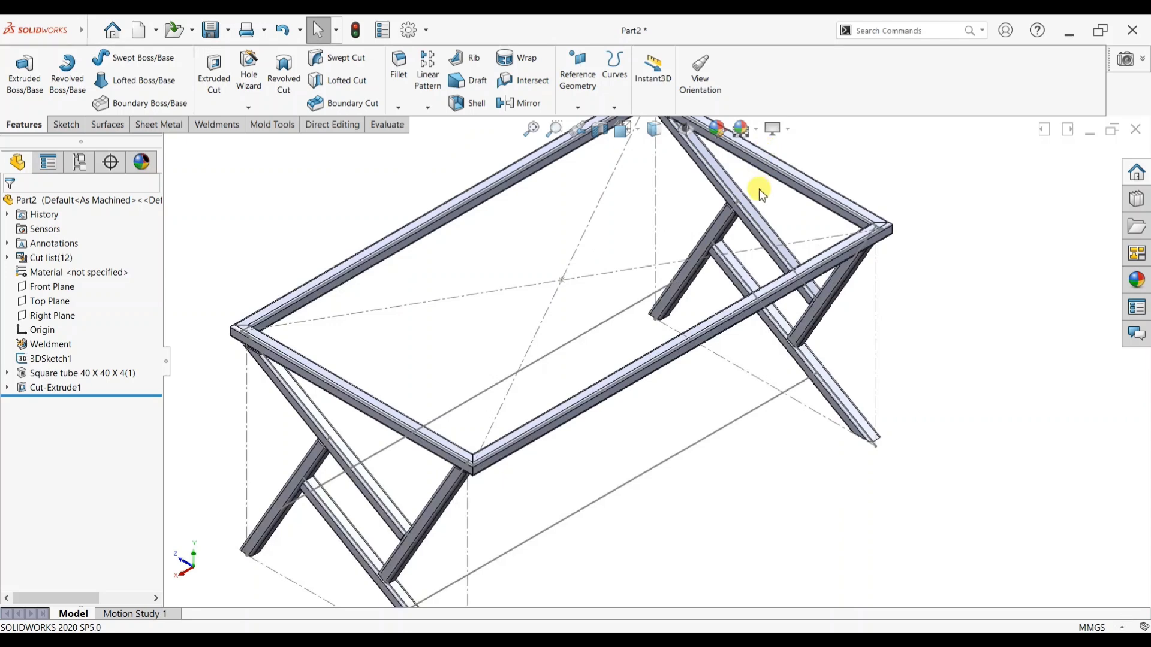
pyautogui.click(230, 132)
pyautogui.click(98, 75)
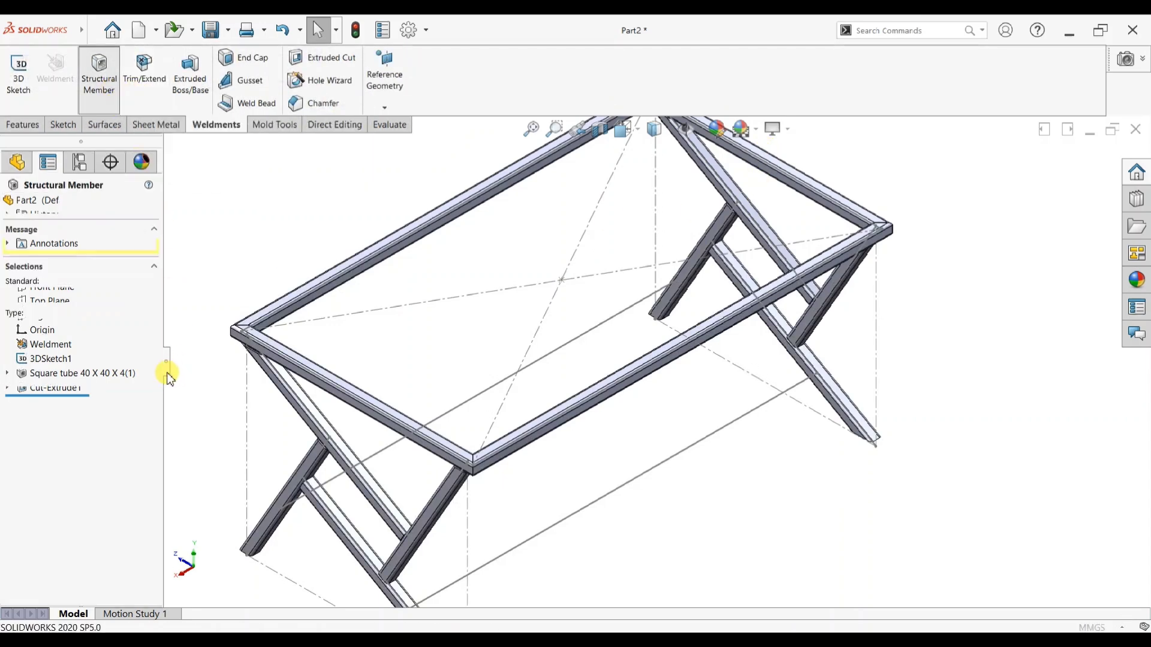
pyautogui.click(72, 324)
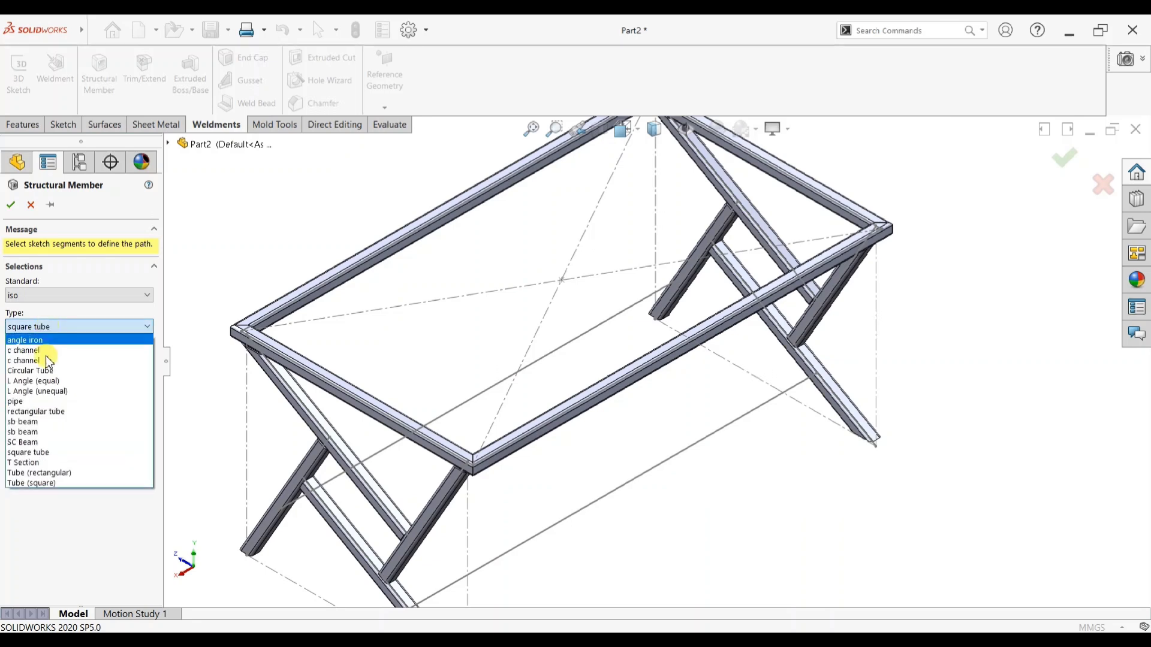
pyautogui.click(39, 401)
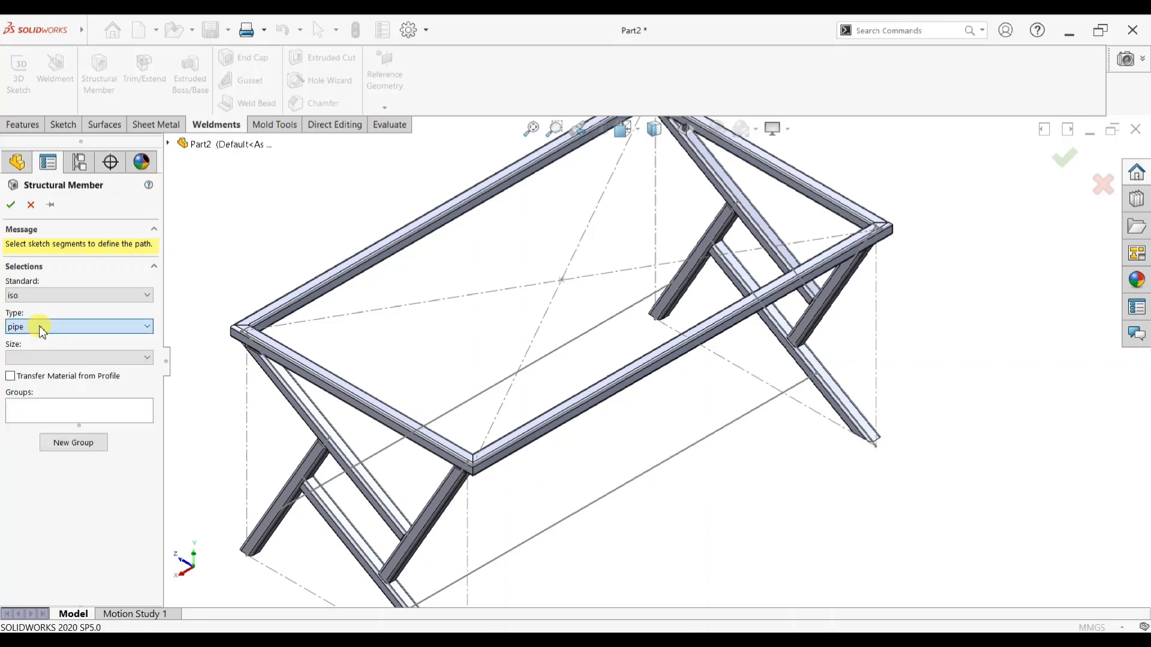
pyautogui.click(37, 359)
pyautogui.click(34, 391)
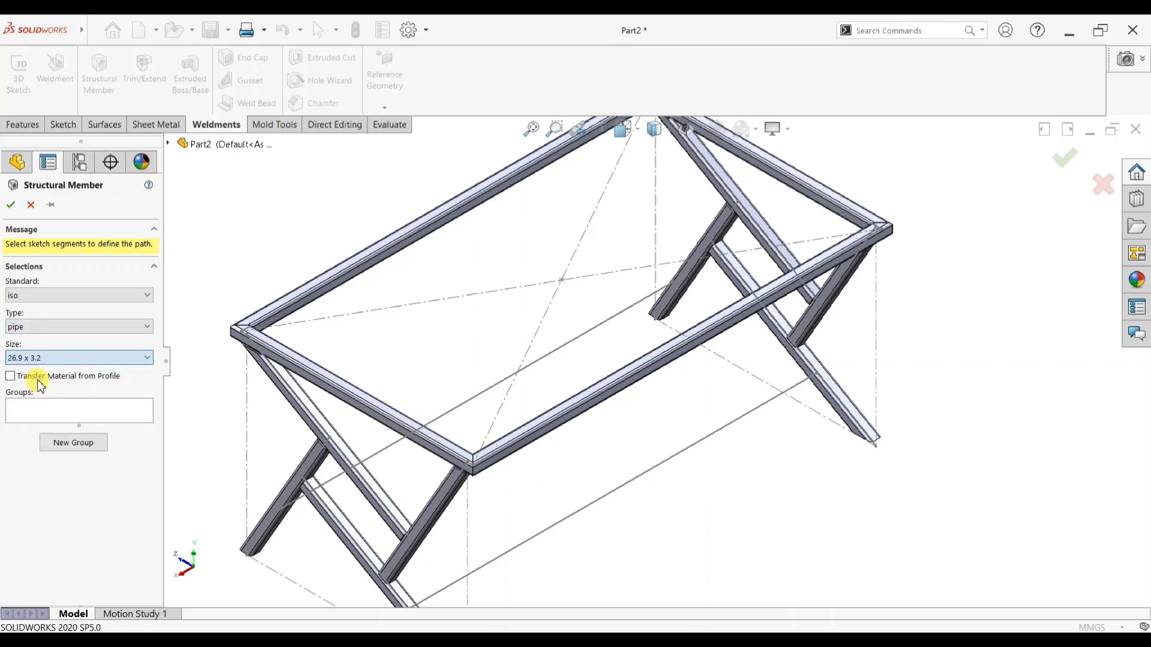
pyautogui.click(466, 407)
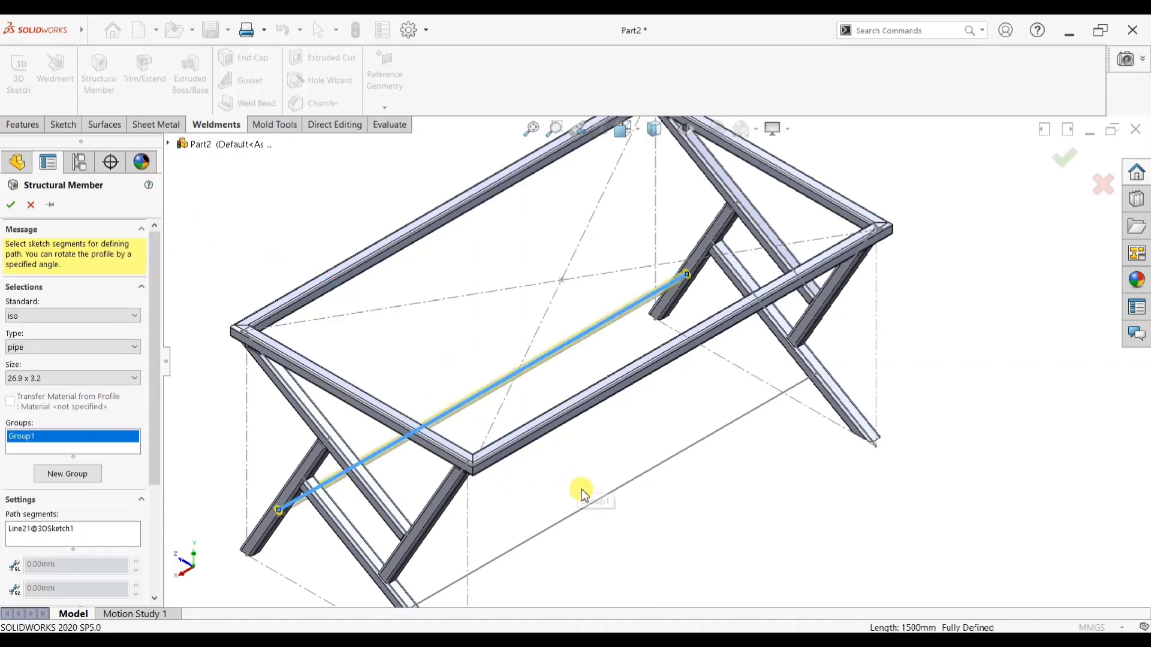
pyautogui.click(586, 515)
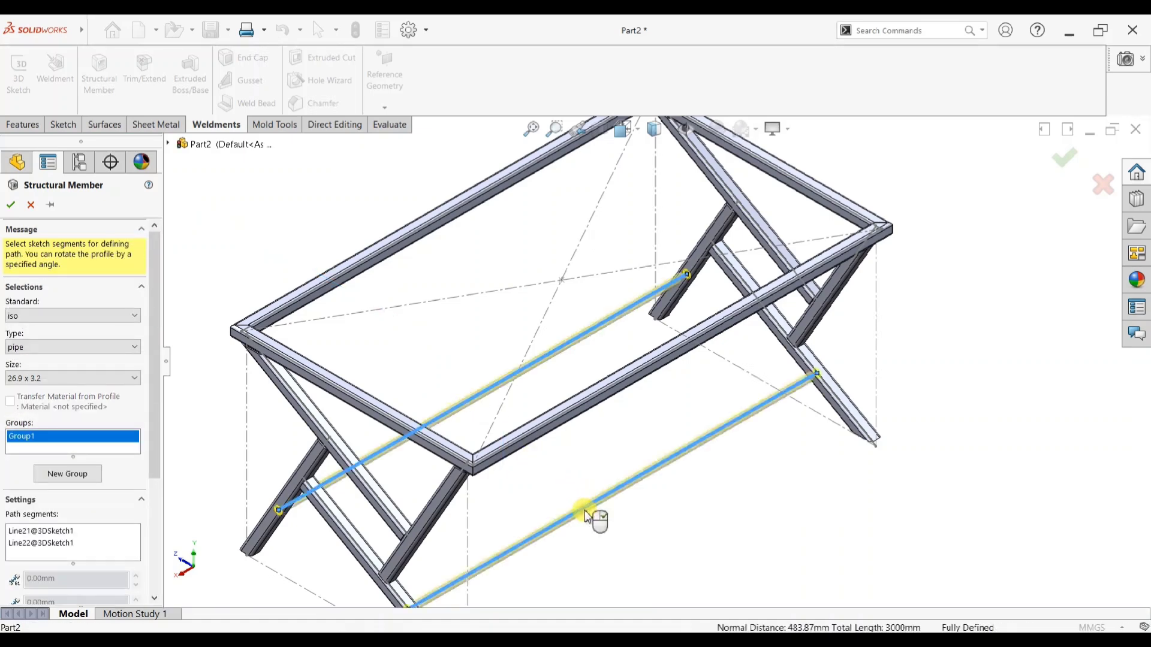
pyautogui.scroll(-5, 821, 379)
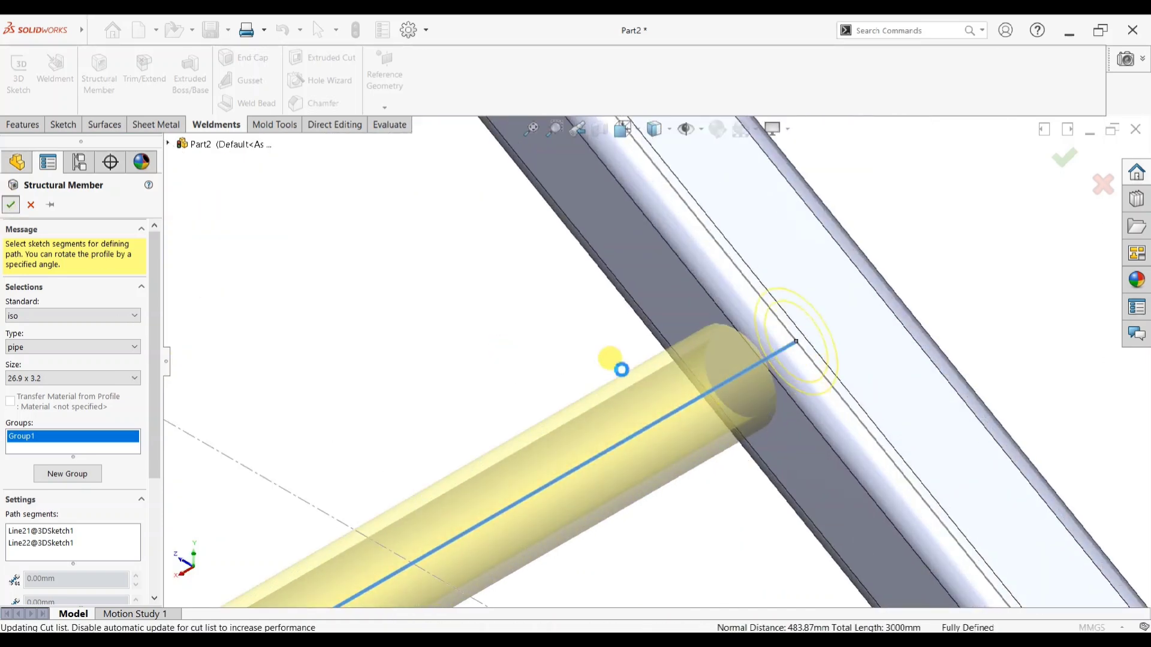
pyautogui.press('Return')
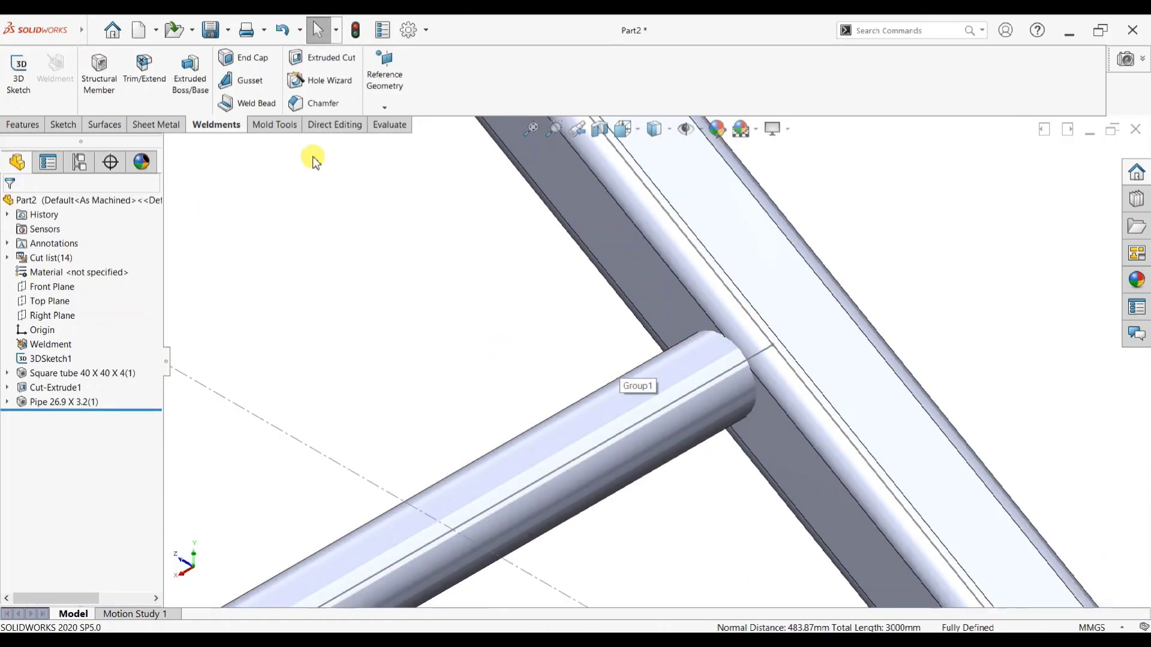
# - Trim both pipes at each end with Trim/Extend, using the four leg faces they meet as the face/plane boundary
pyautogui.click(145, 68)
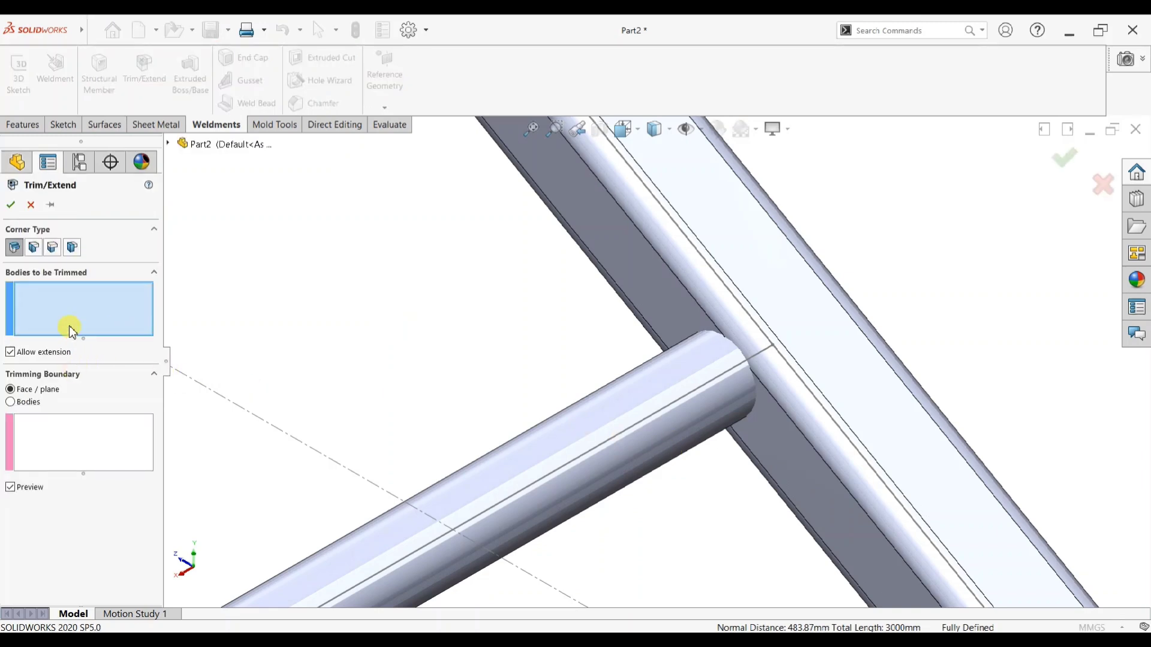
pyautogui.click(616, 444)
pyautogui.click(373, 313)
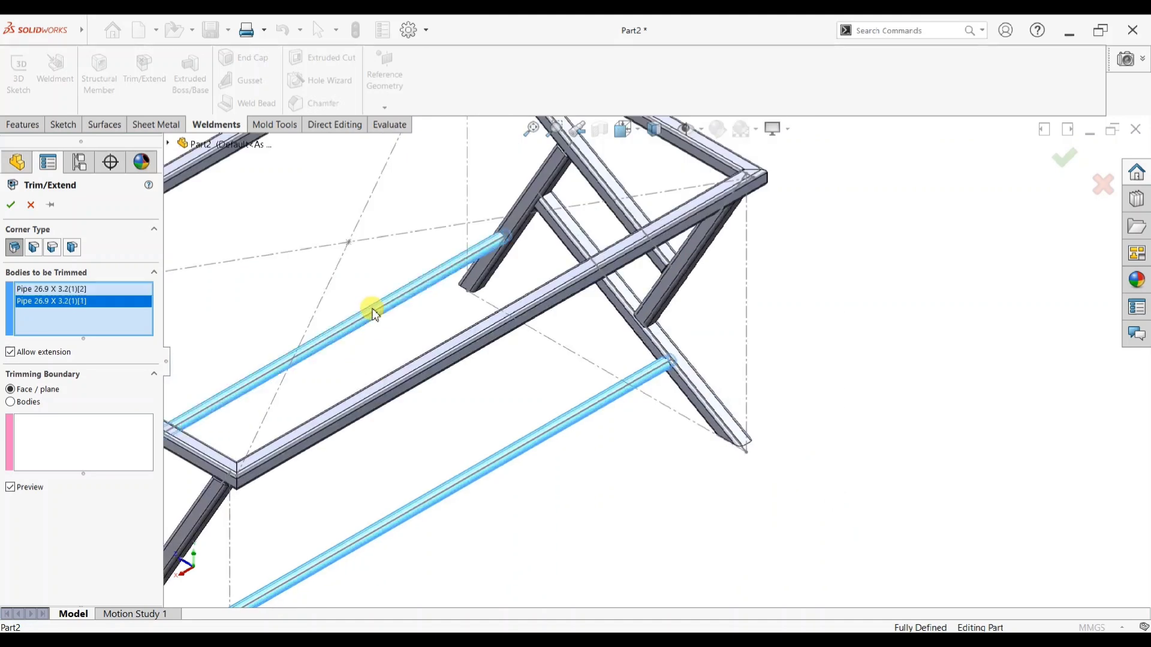
pyautogui.click(37, 439)
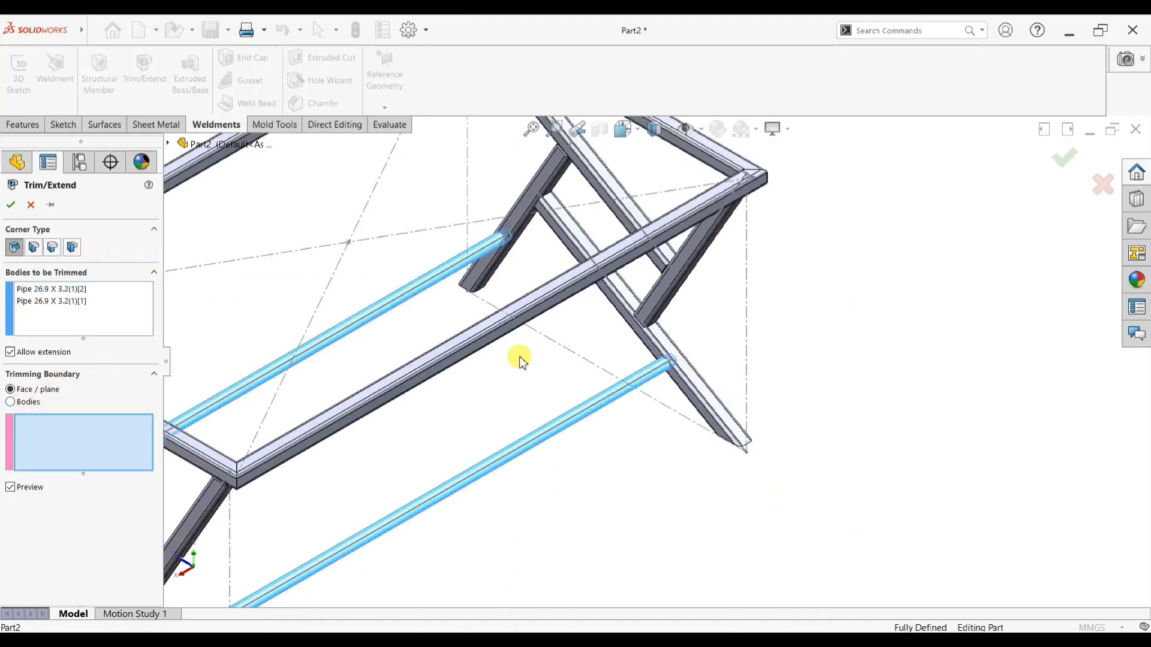
pyautogui.click(515, 217)
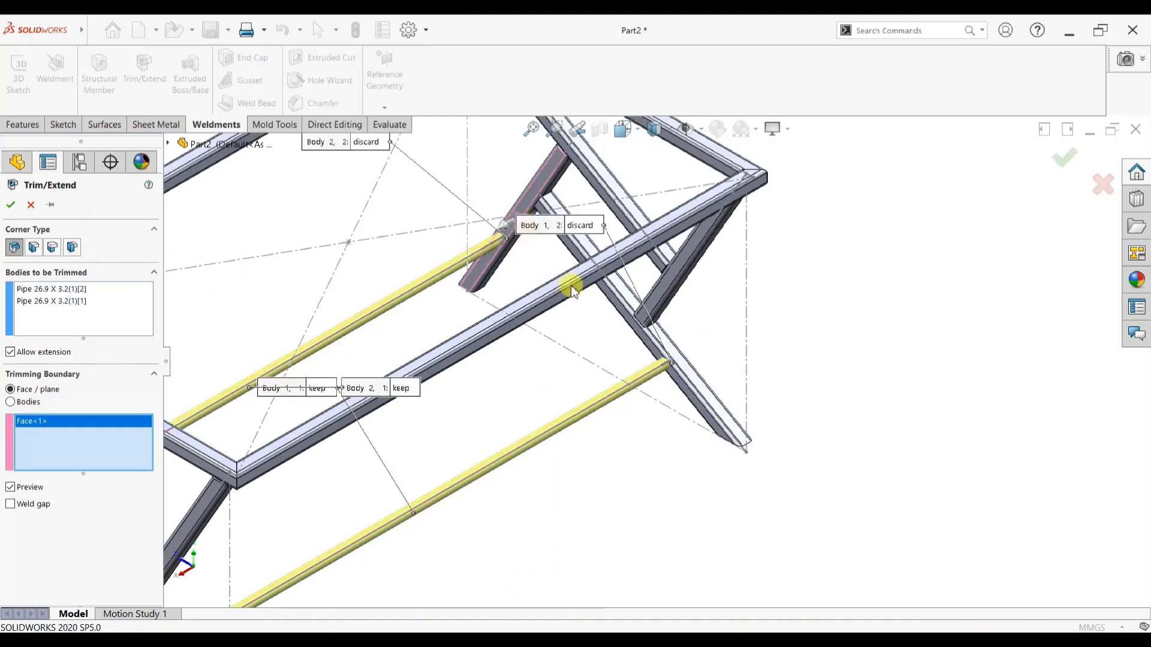
pyautogui.click(678, 381)
pyautogui.scroll(5, 678, 381)
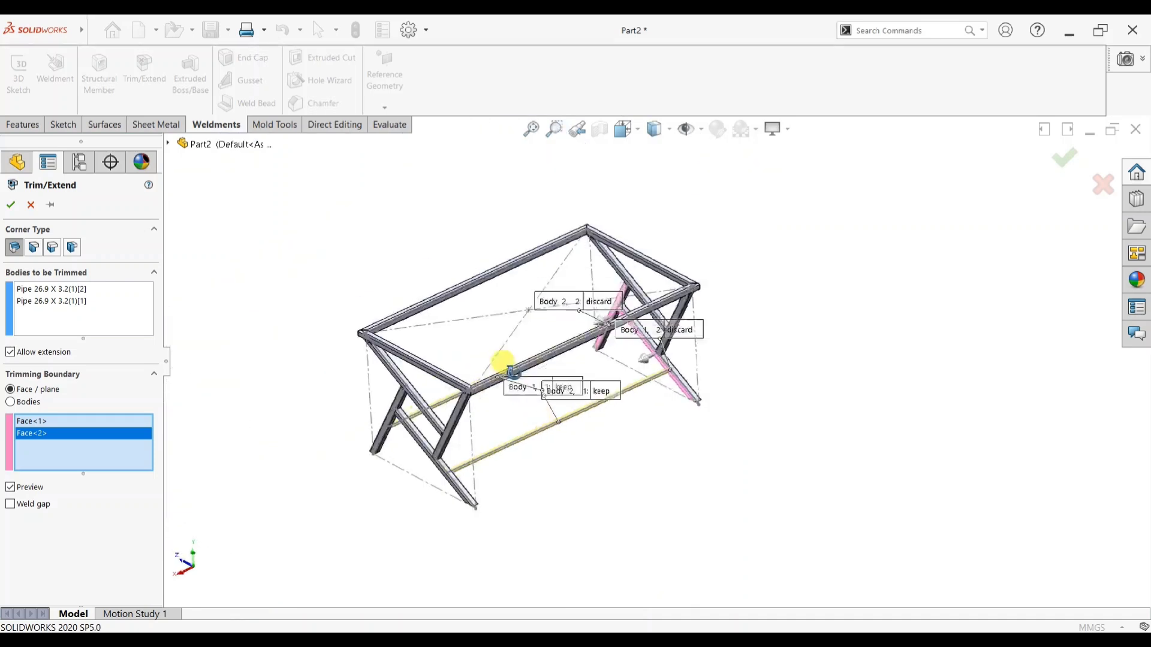
pyautogui.moveTo(503, 362)
pyautogui.mouseDown(button='middle')
pyautogui.moveTo(397, 401)
pyautogui.moveTo(488, 352)
pyautogui.mouseUp(button='middle')
pyautogui.scroll(-6, 617, 360)
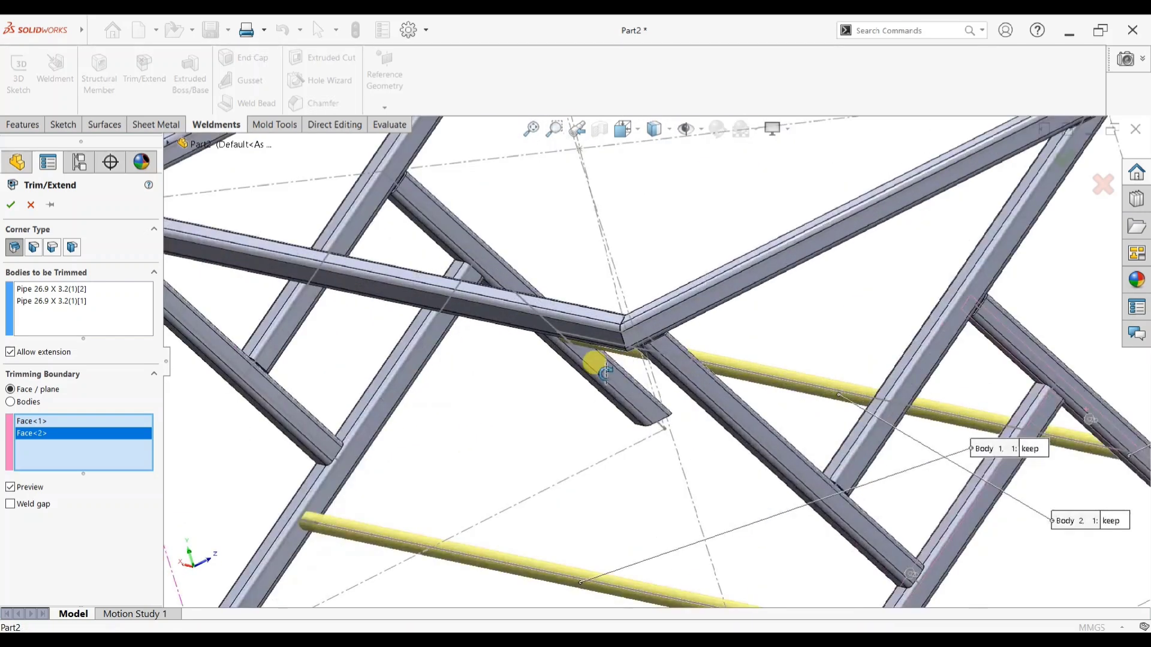
pyautogui.click(327, 499)
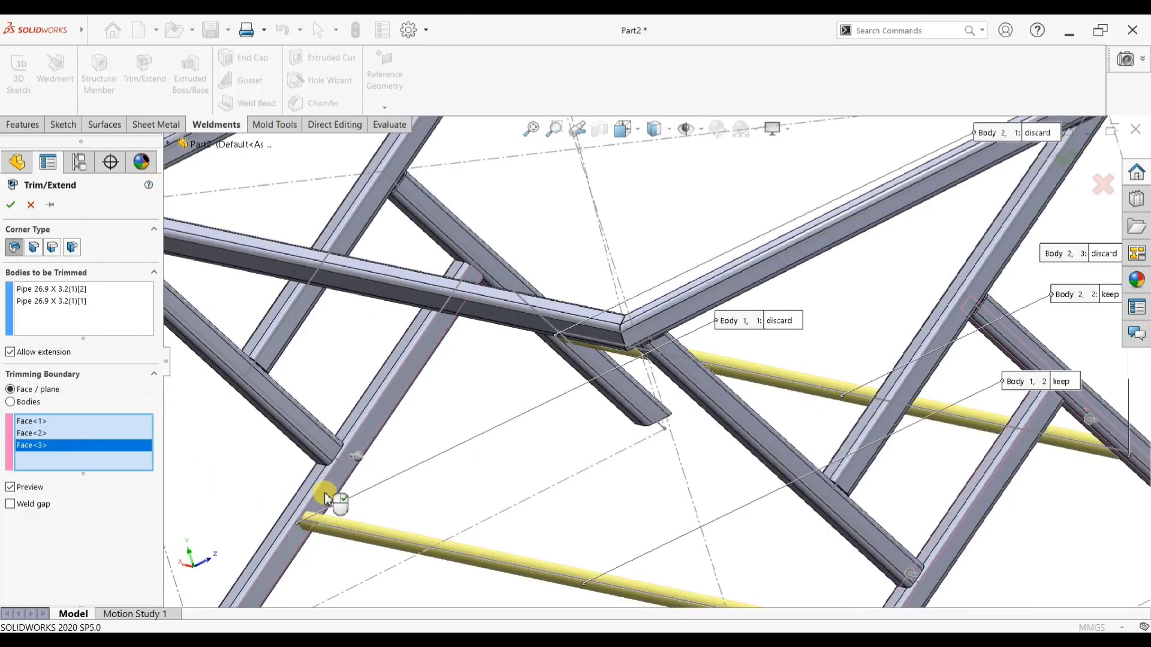
pyautogui.click(598, 366)
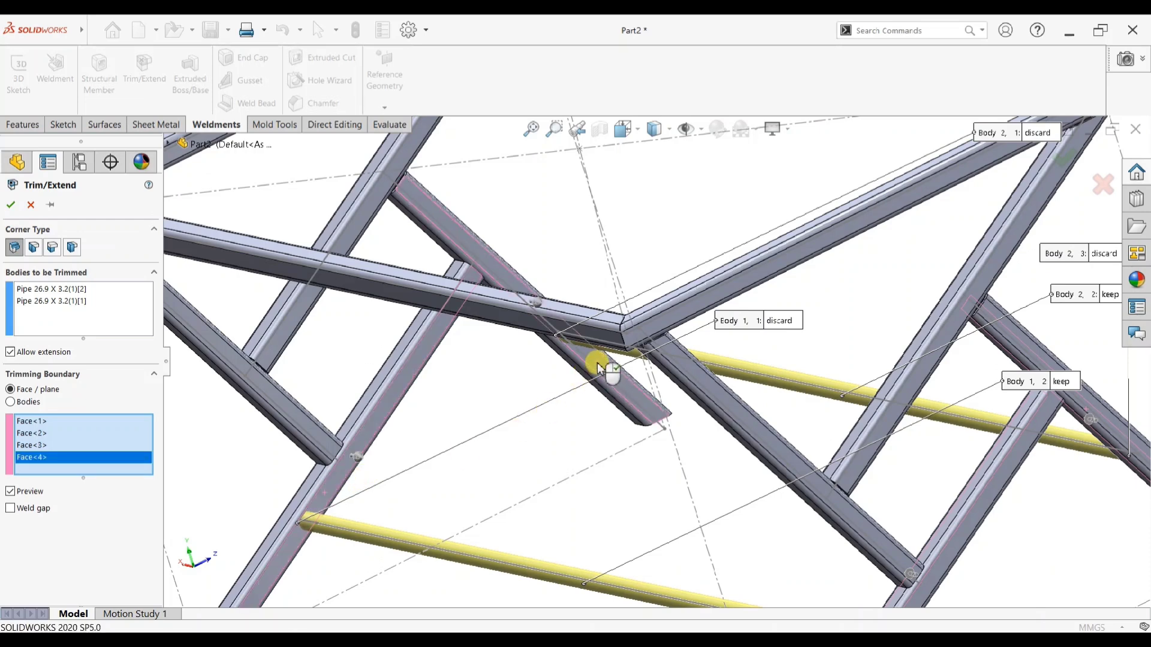
pyautogui.click(11, 206)
# - Inspect the trimmed pipe joints and hide the 3D layout sketch of the frame
pyautogui.scroll(-5, 336, 519)
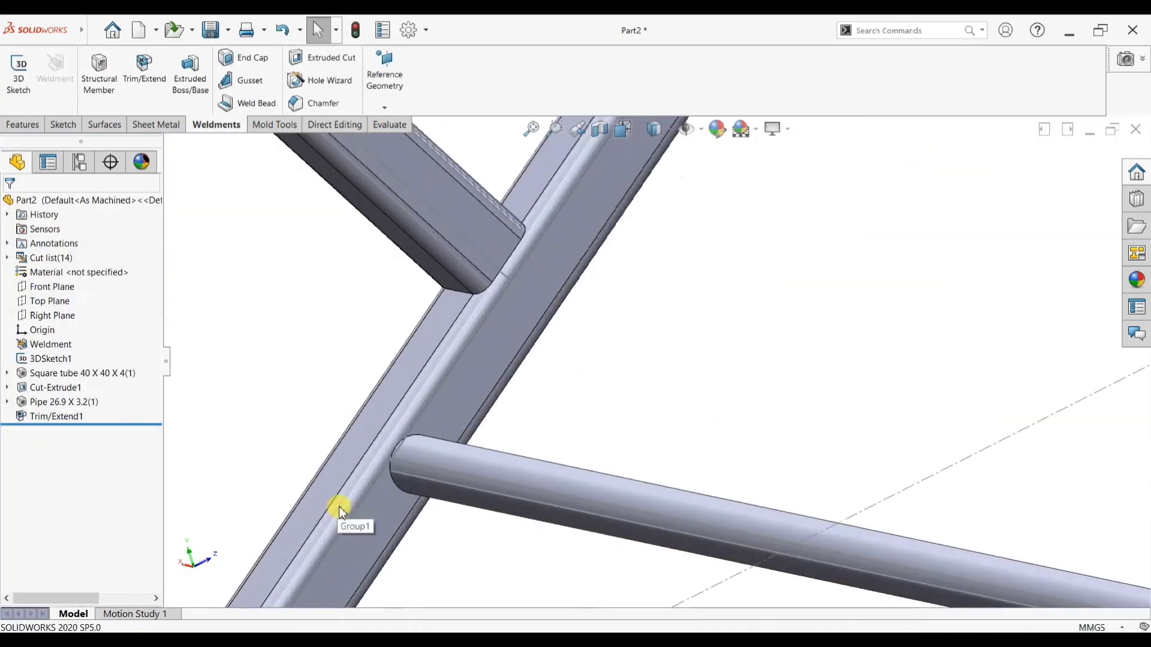
pyautogui.scroll(-2, 424, 448)
pyautogui.scroll(6, 878, 372)
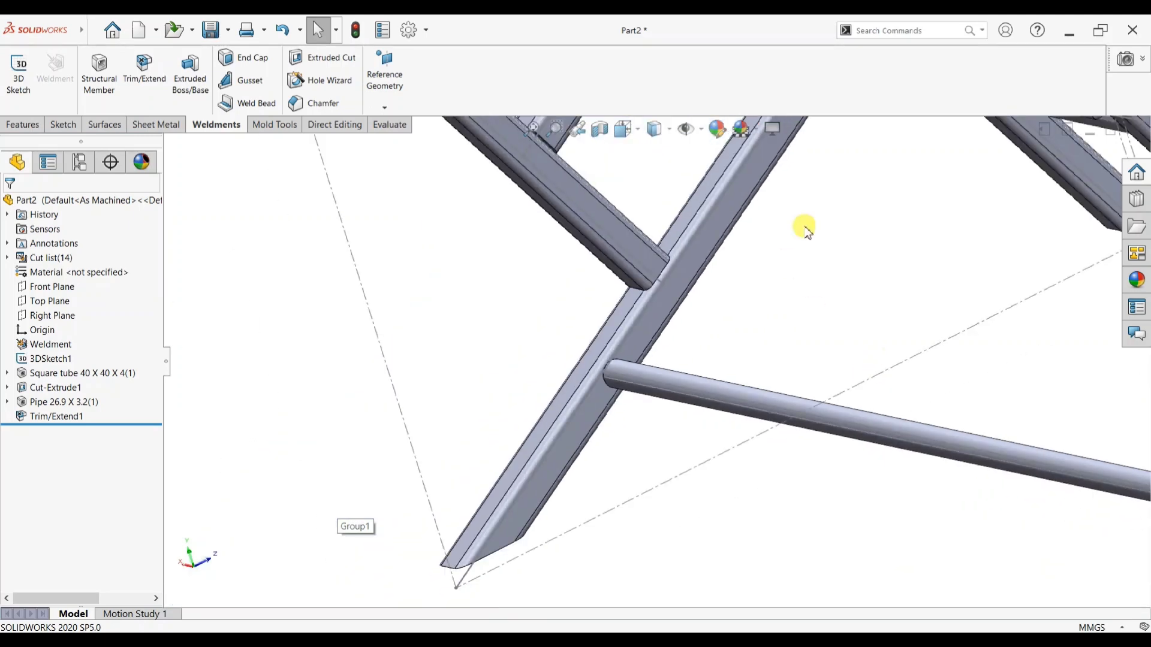
pyautogui.scroll(3, 989, 296)
pyautogui.scroll(-5, 989, 294)
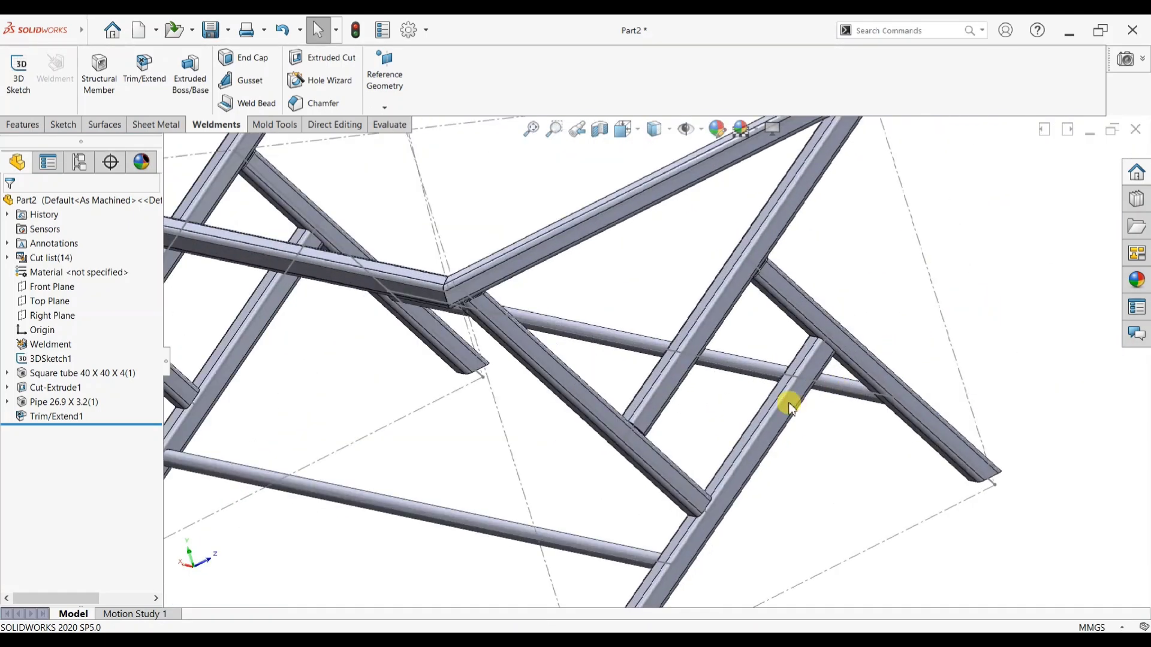
pyautogui.scroll(3, 694, 420)
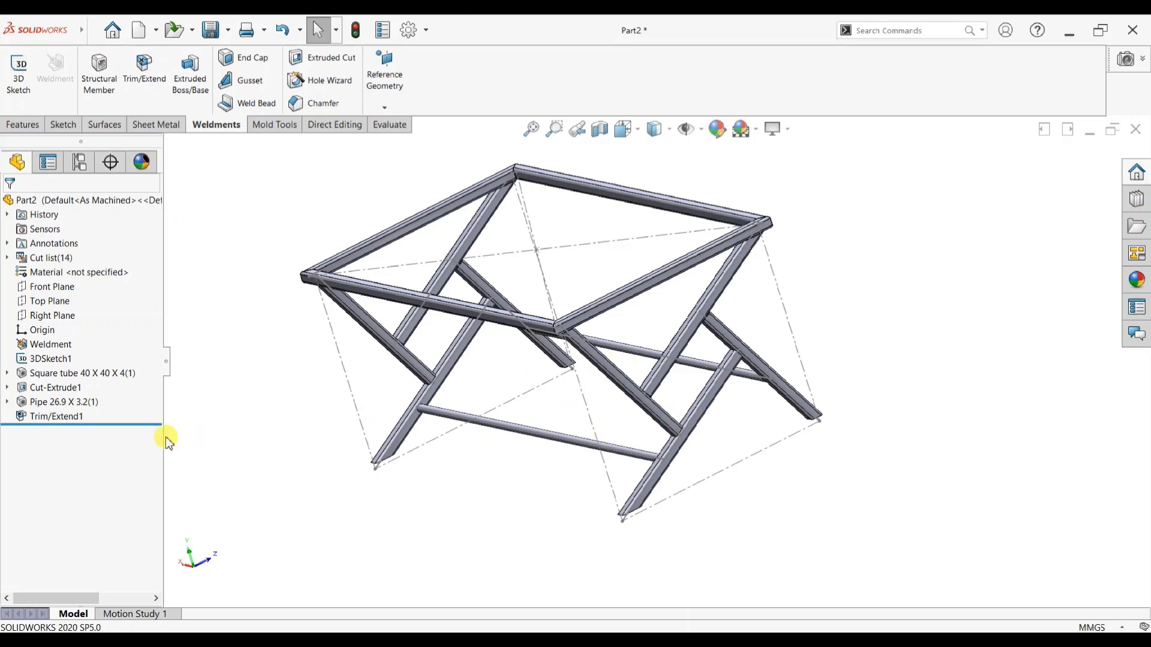
pyautogui.click(67, 359)
pyautogui.click(57, 338)
pyautogui.click(190, 359)
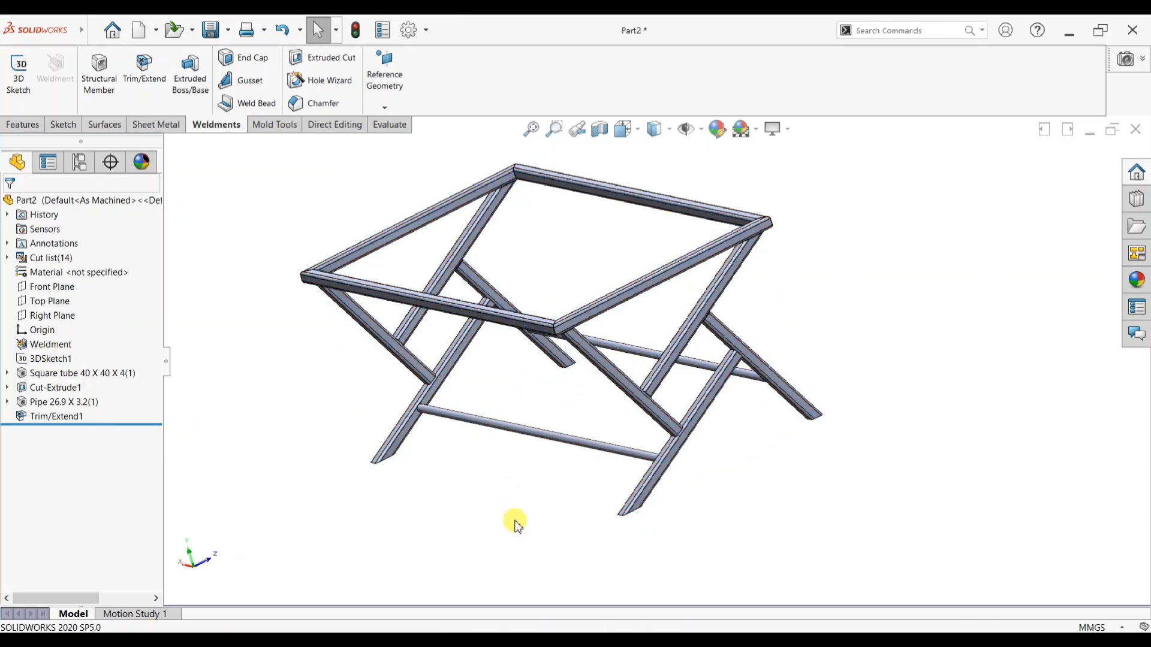
# - Orbit around the table frame and return it to an isometric view
pyautogui.moveTo(473, 539); pyautogui.dragTo(691, 345, button='middle')
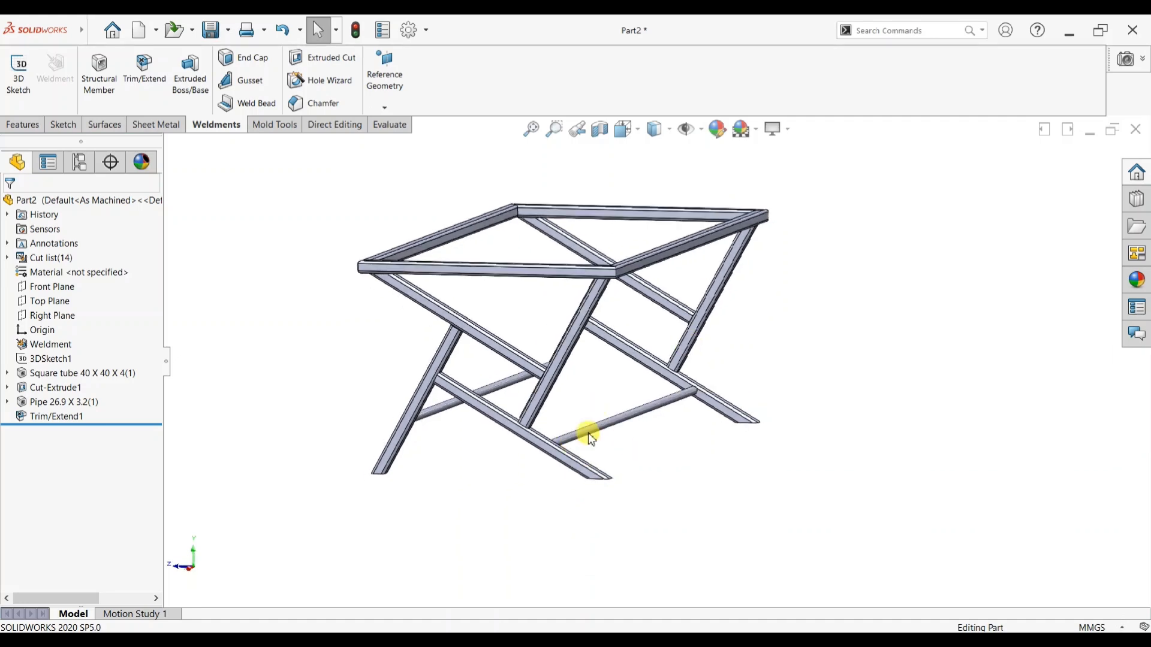
pyautogui.press('space')
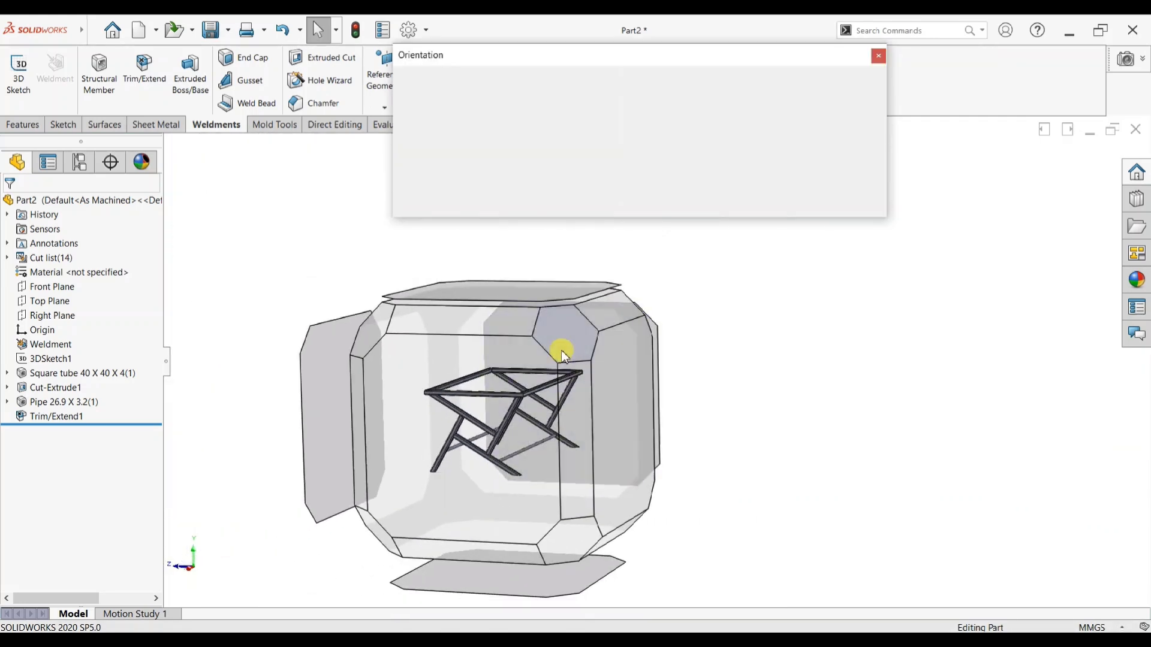
pyautogui.click(560, 314)
pyautogui.scroll(-2, 904, 322)
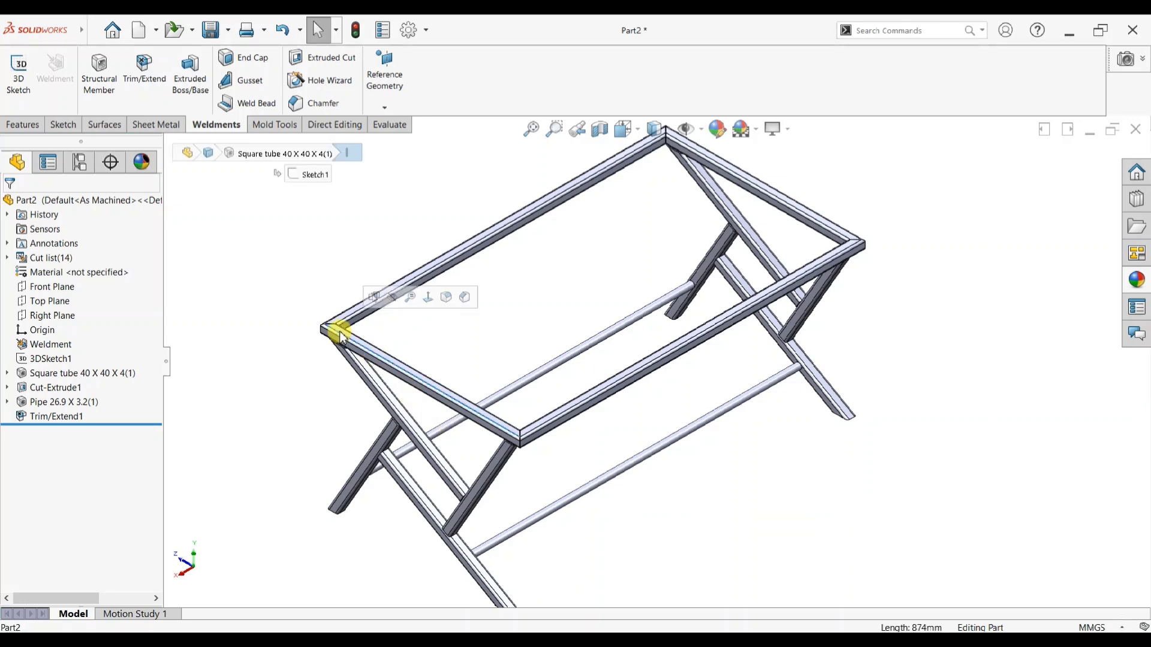
# - Sketch a center rectangle from the origin on the frame's top face, extending about 78 mm beyond the frame on each side
pyautogui.scroll(-3, 428, 335)
pyautogui.click(441, 333)
pyautogui.click(488, 296)
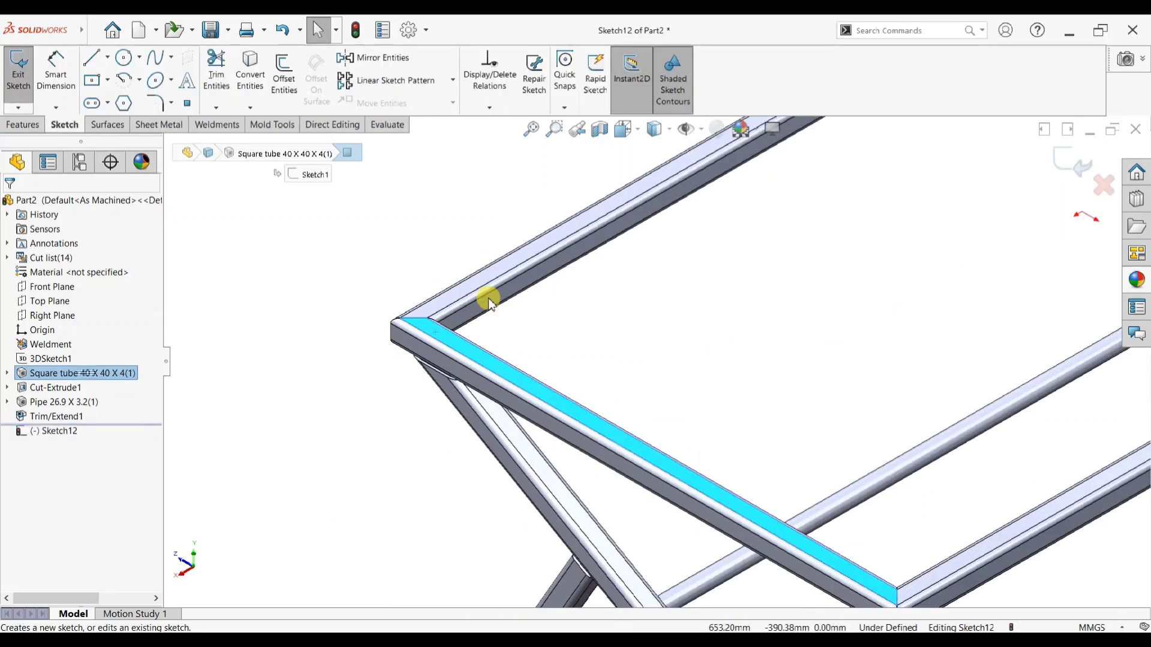
pyautogui.hotkey('ctrl', '8')
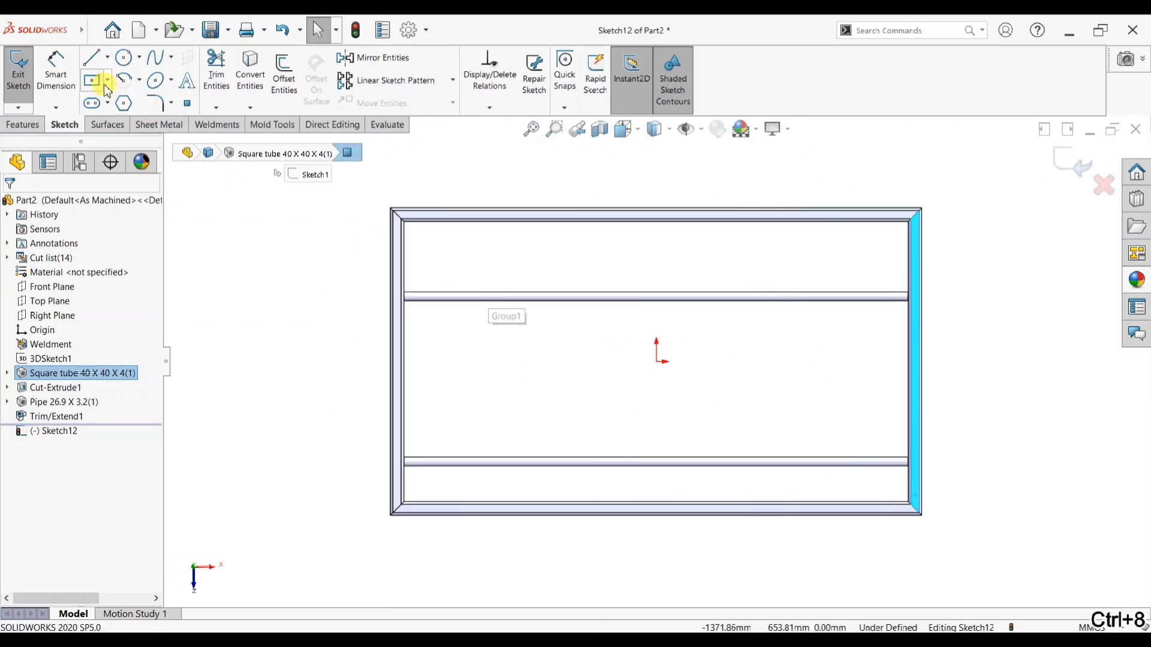
pyautogui.click(99, 88)
pyautogui.click(660, 360)
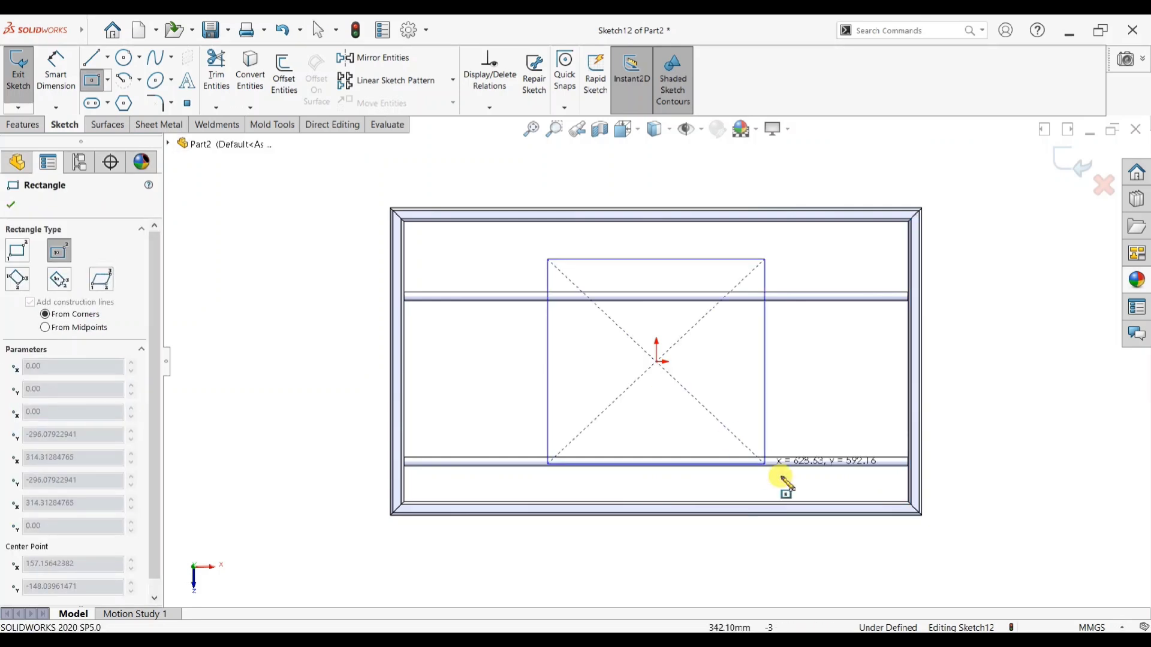
pyautogui.click(949, 543)
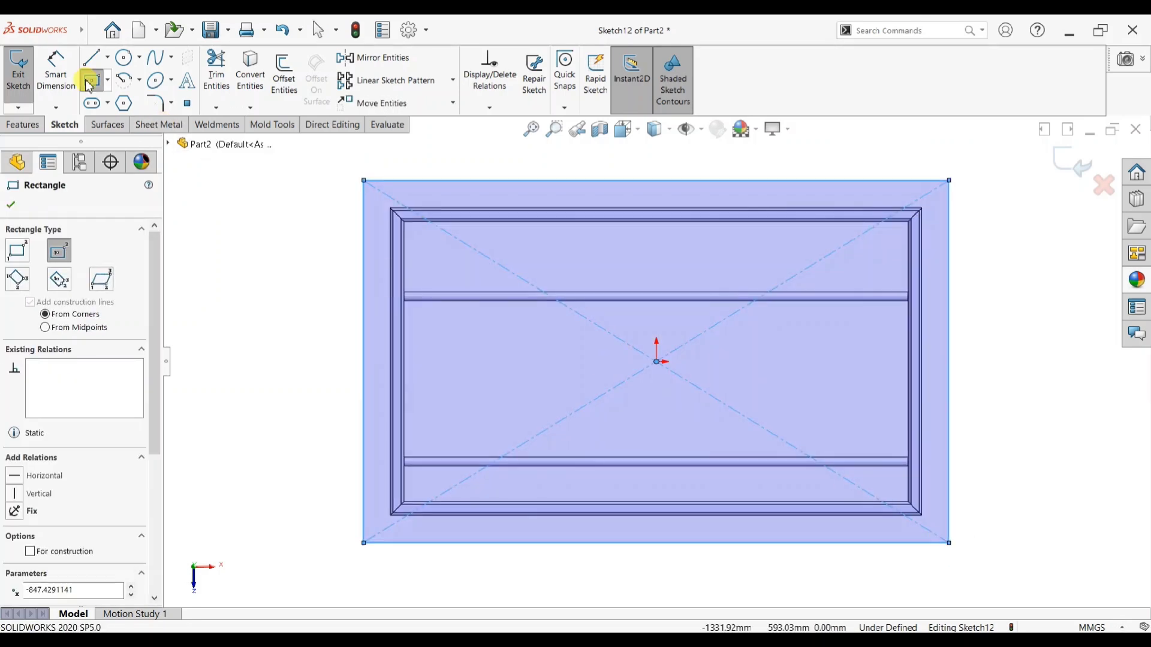
# - Dimension the offset between the frame's long outer edge and the rectangle's parallel side to 75 mm
pyautogui.click(56, 72)
pyautogui.click(548, 209)
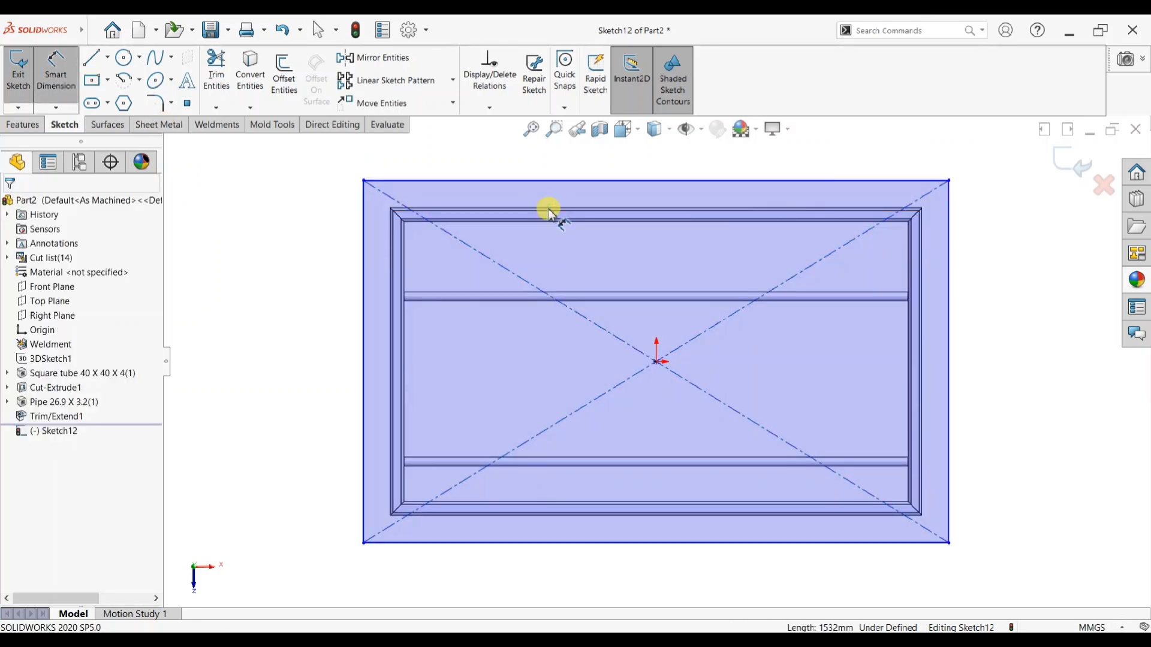
pyautogui.scroll(-3, 548, 215)
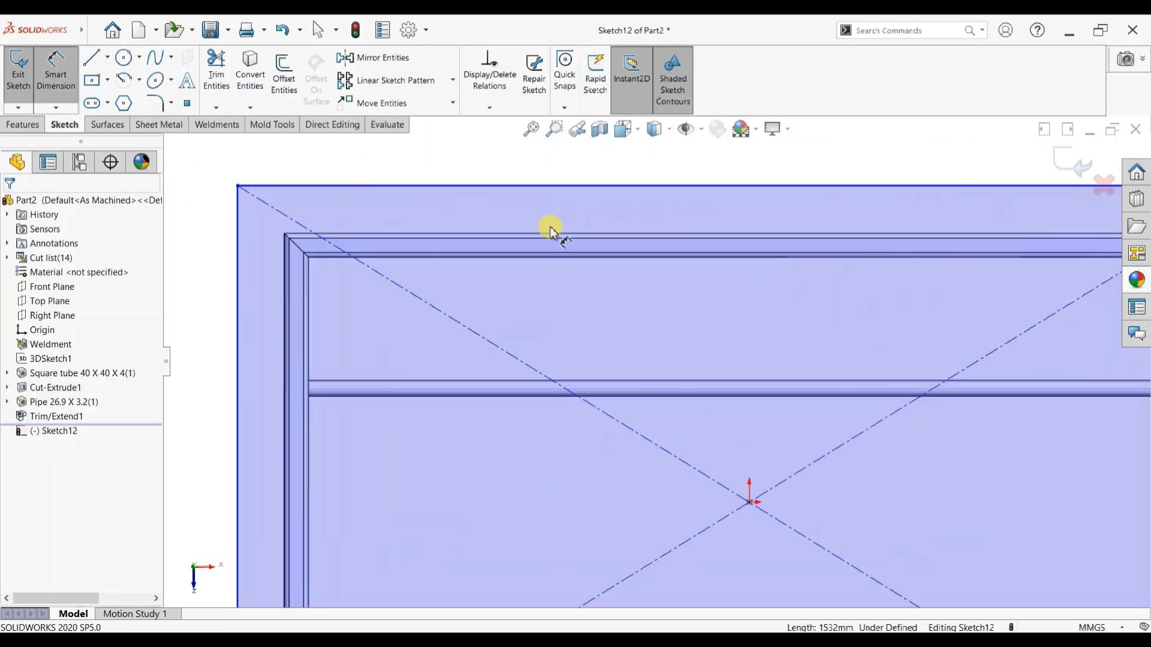
pyautogui.click(546, 185)
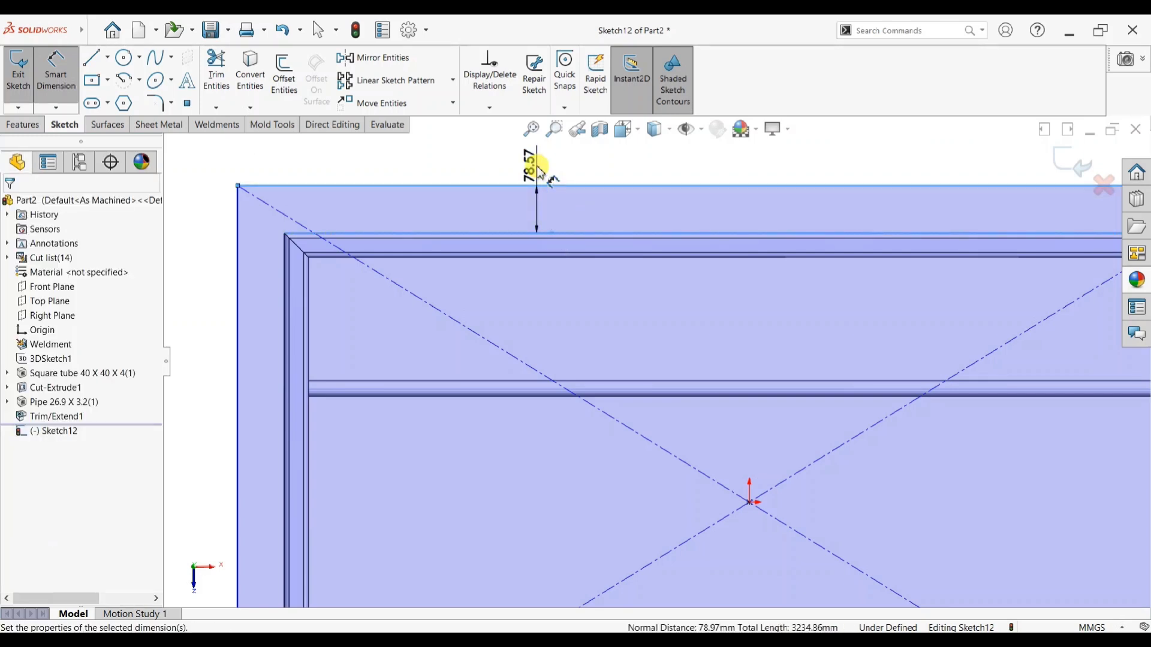
pyautogui.click(541, 173)
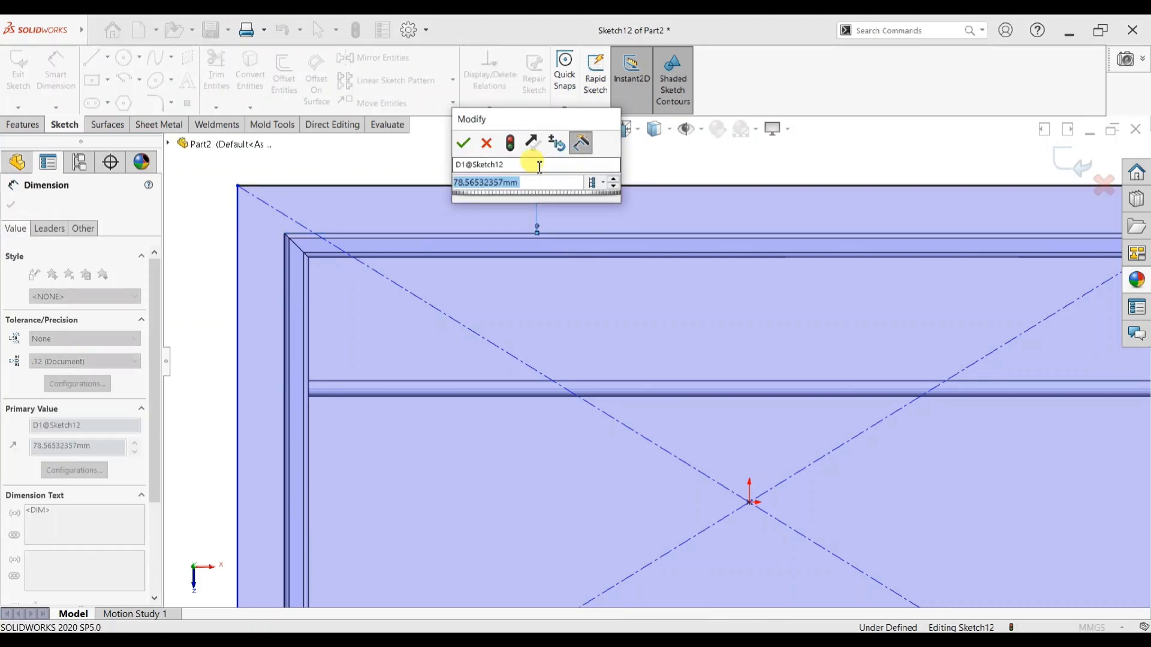
pyautogui.write('75')
pyautogui.press('Return')
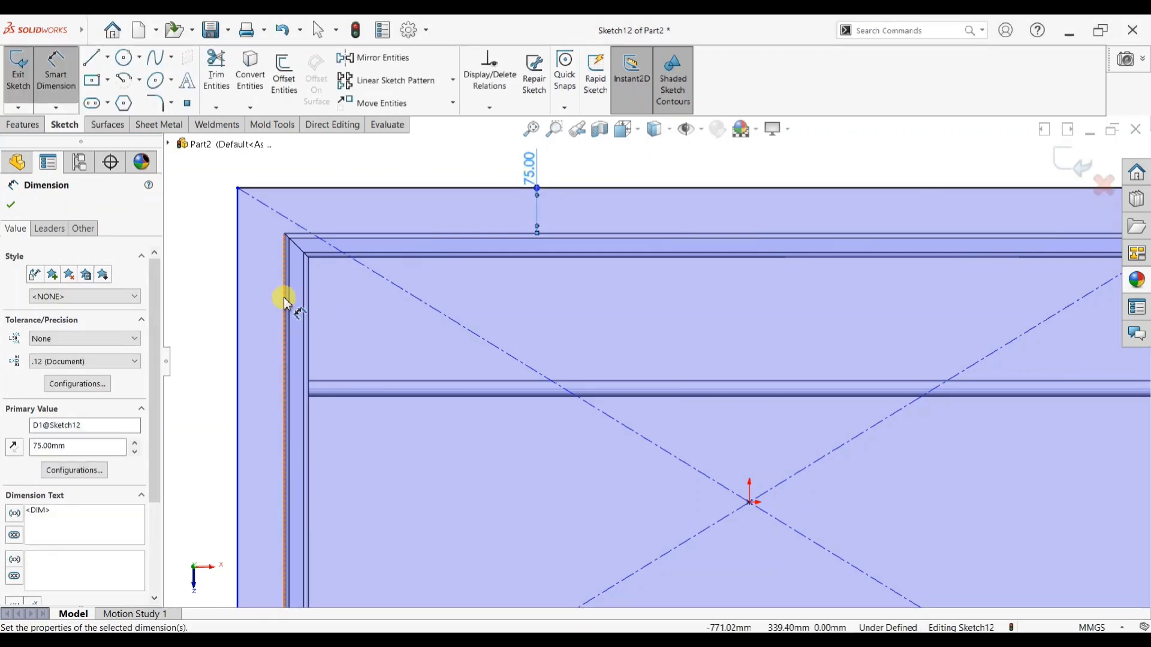
# - Dimension the offset between the frame's short outer edge and the rectangle's adjacent side to 75 mm
pyautogui.click(239, 305)
pyautogui.click(262, 198)
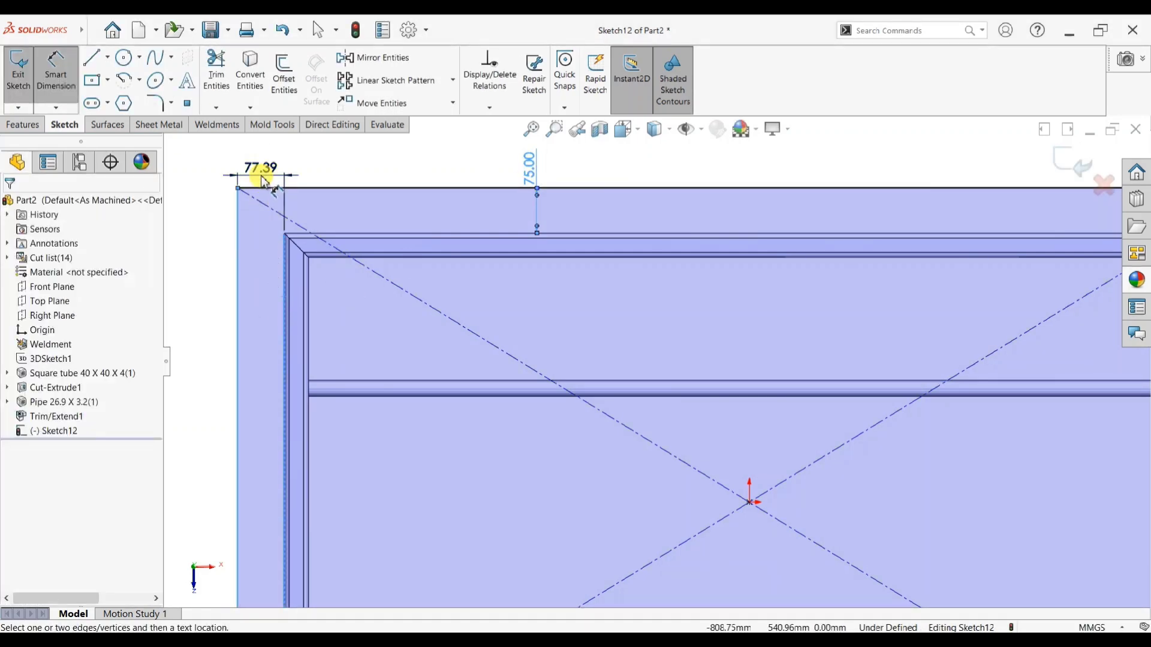
pyautogui.click(262, 180)
pyautogui.write('75')
pyautogui.press('Return')
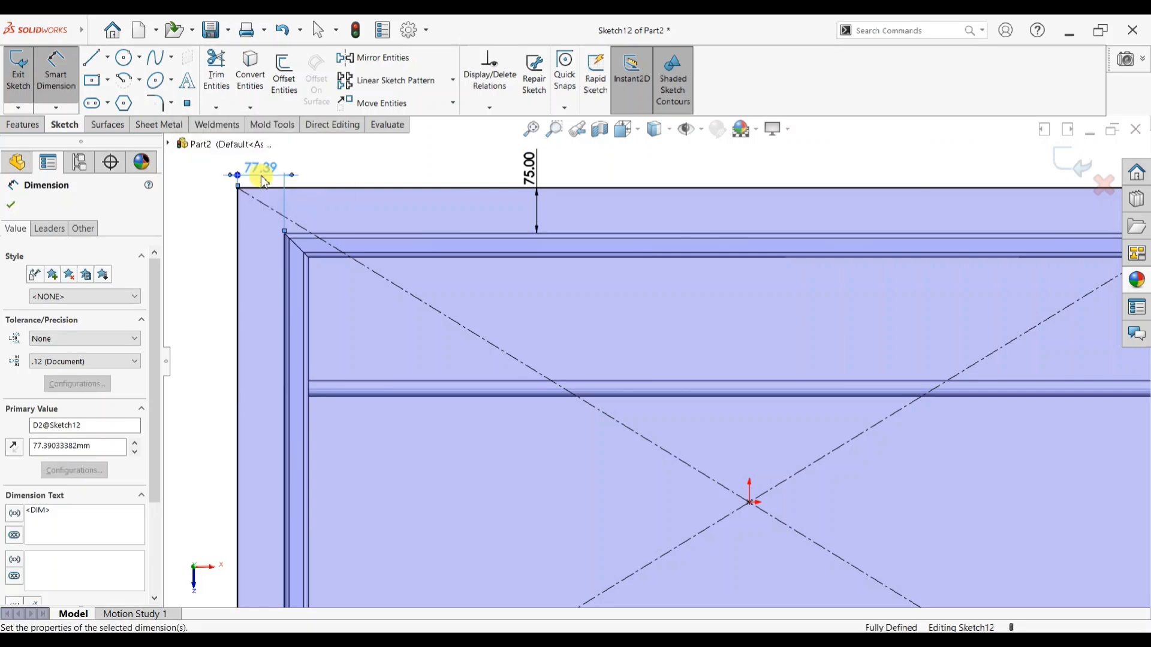
pyautogui.scroll(5, 675, 411)
pyautogui.scroll(-3, 765, 478)
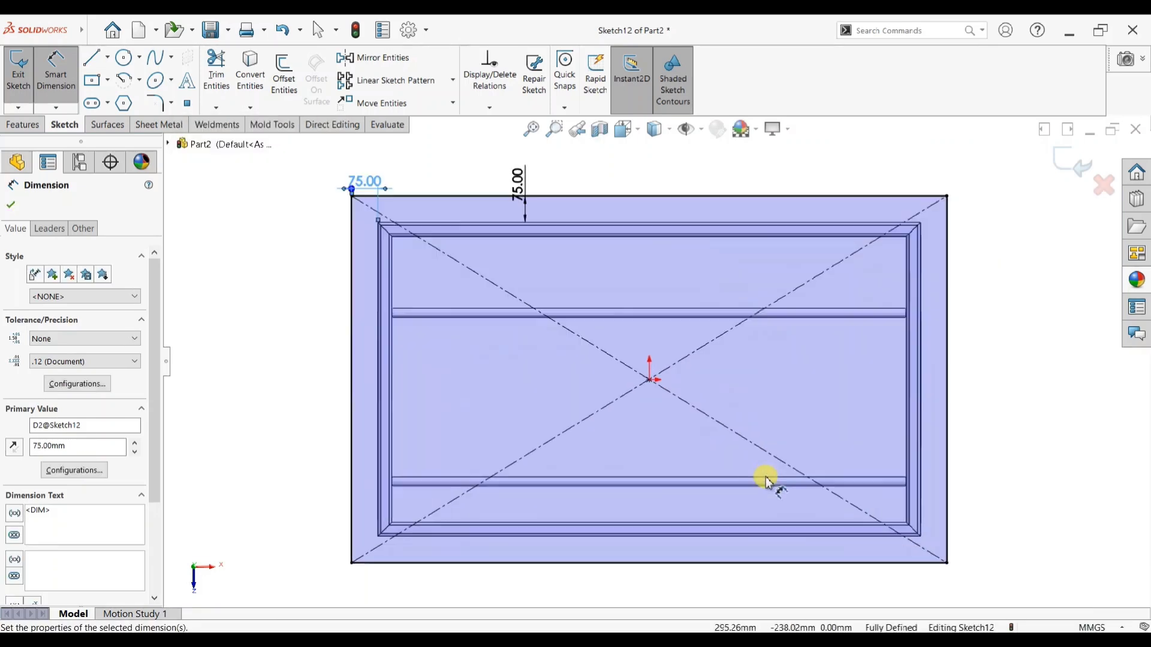
pyautogui.click(922, 447)
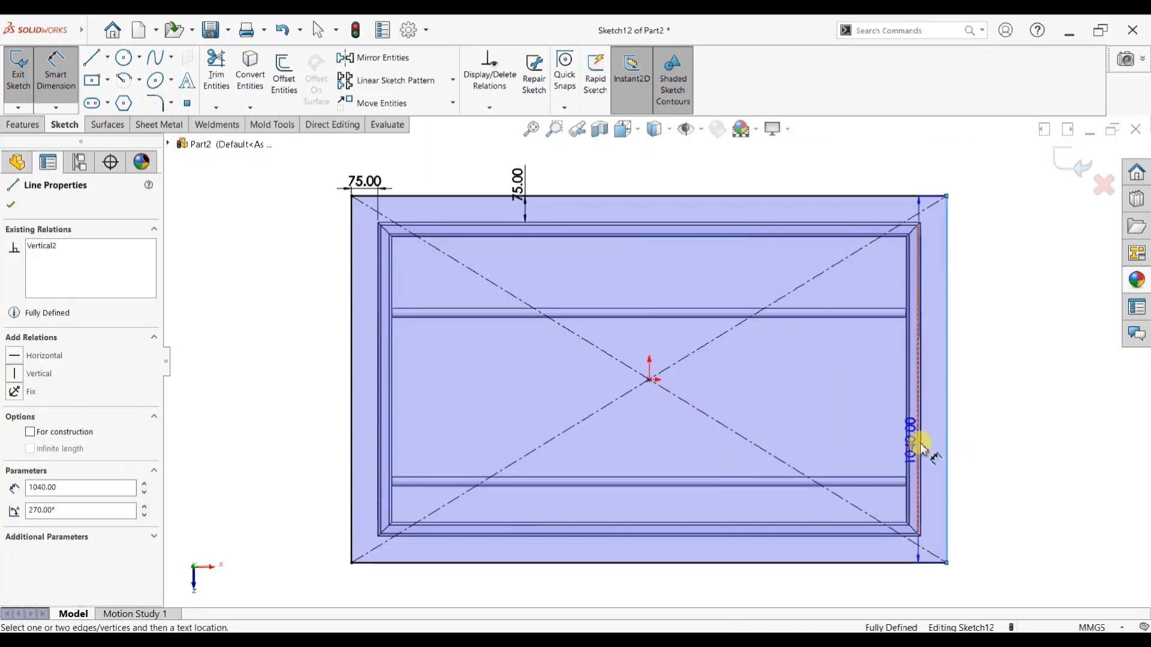
pyautogui.press('Escape')
# - Round all four corners of the tabletop rectangle with 50 mm sketch fillets
pyautogui.scroll(2, 660, 363)
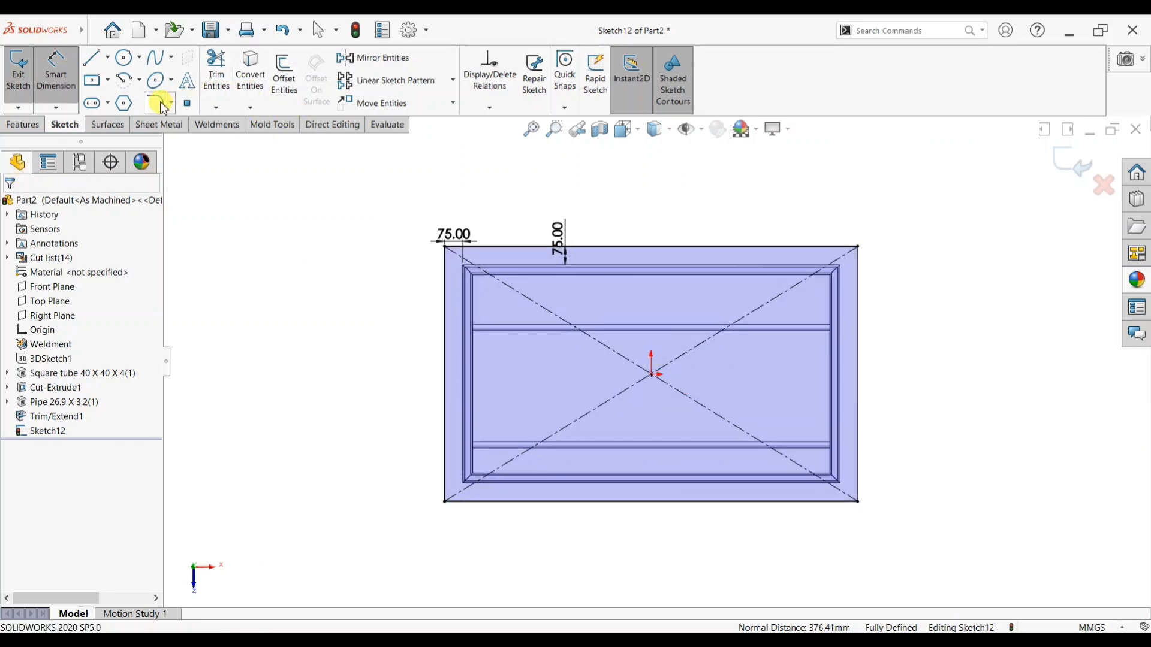
pyautogui.moveTo(945, 205); pyautogui.dragTo(338, 573)
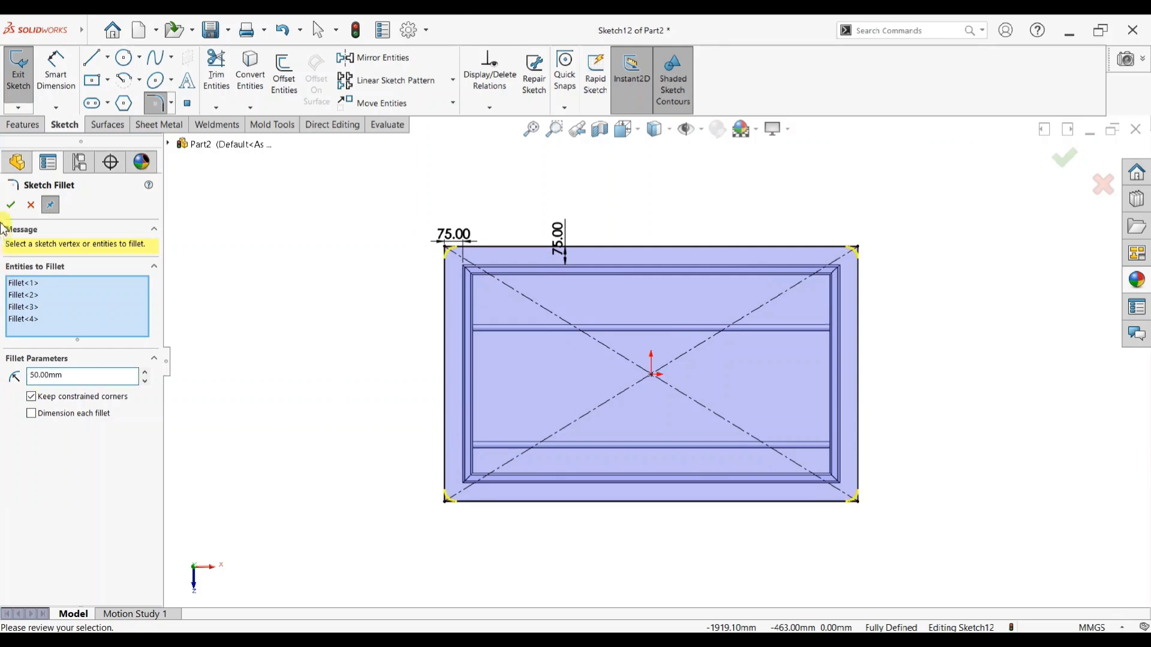
pyautogui.click(11, 205)
pyautogui.click(11, 205)
# - Extrude the rounded tabletop sketch 20 mm upward from the frame as a separate, unmerged body
pyautogui.click(22, 124)
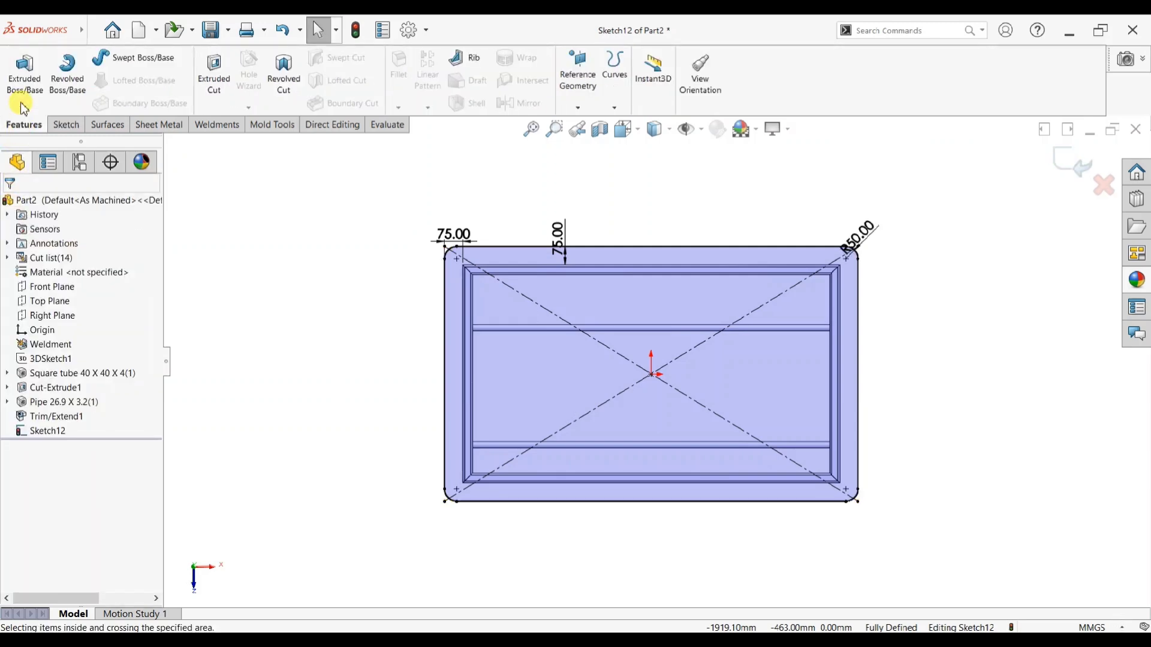
pyautogui.click(23, 107)
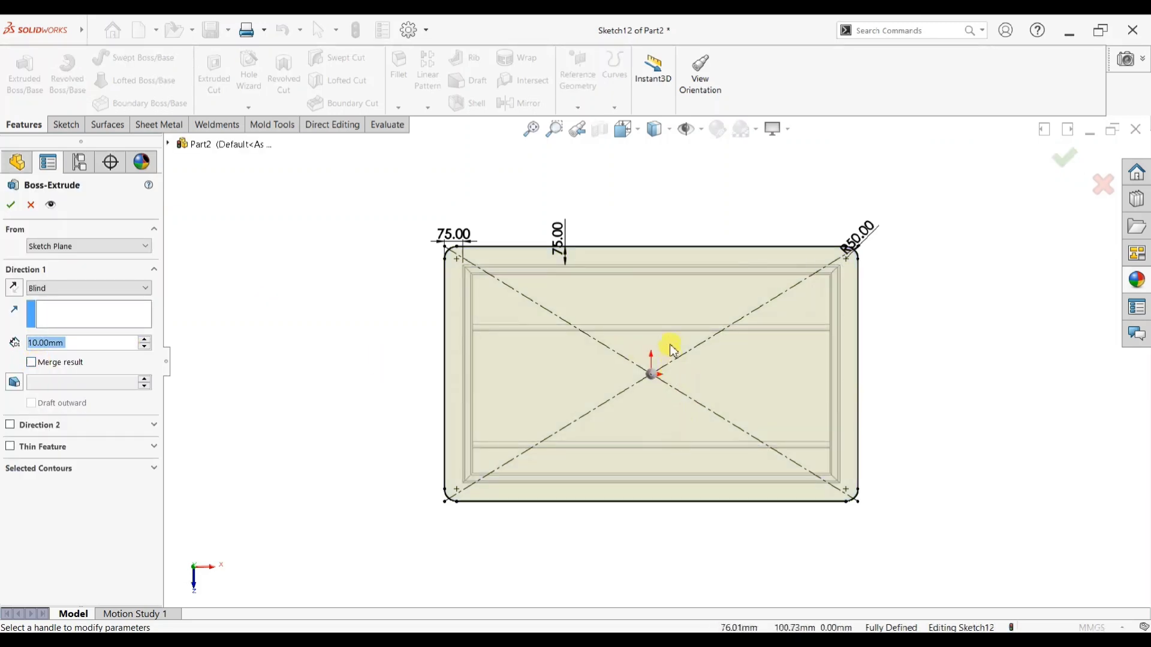
pyautogui.scroll(-2, 804, 328)
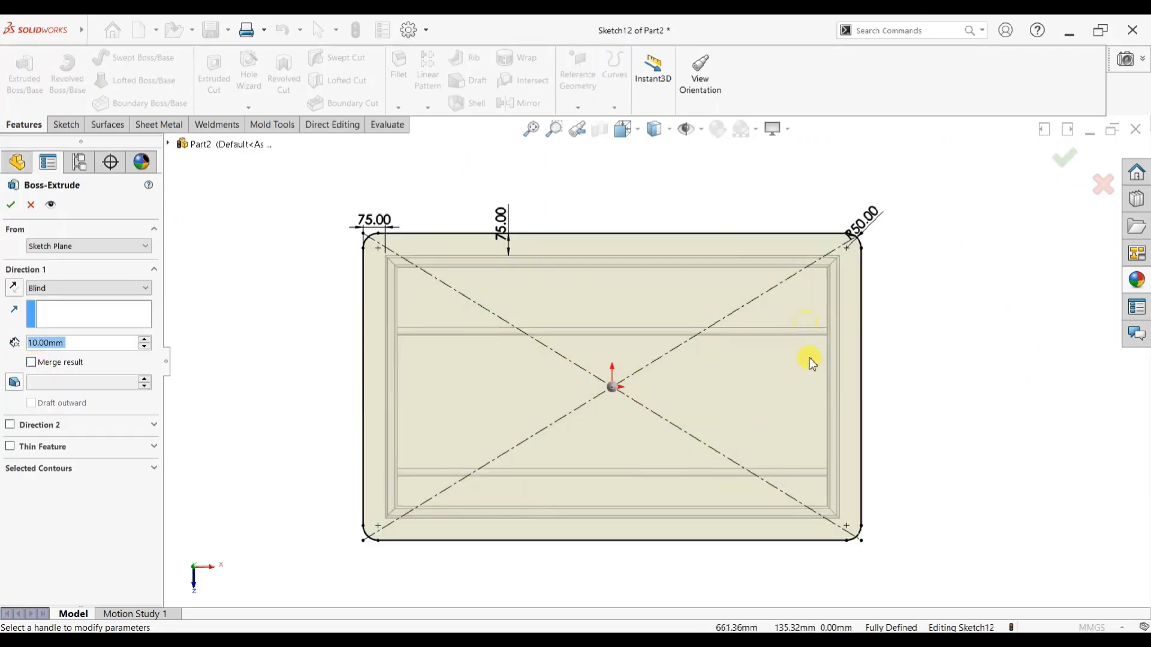
pyautogui.scroll(3, 811, 361)
pyautogui.moveTo(792, 246)
pyautogui.mouseDown(button='middle')
pyautogui.moveTo(833, 398)
pyautogui.moveTo(824, 255)
pyautogui.moveTo(847, 218)
pyautogui.mouseUp(button='middle')
pyautogui.scroll(-5, 591, 329)
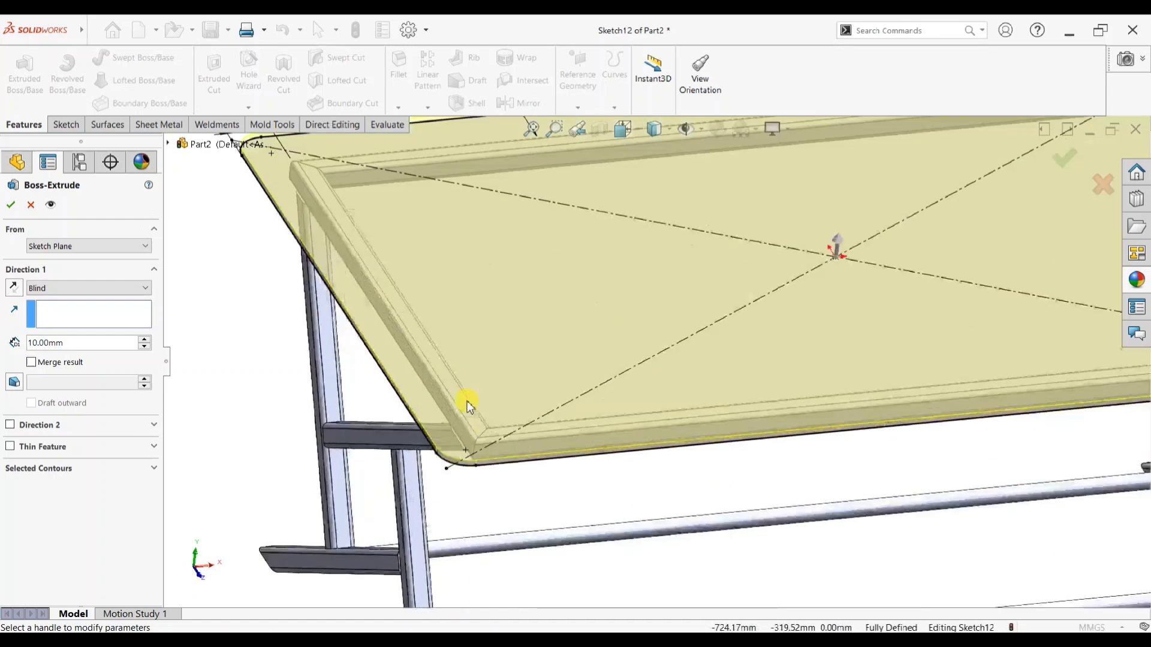
pyautogui.scroll(-2, 468, 407)
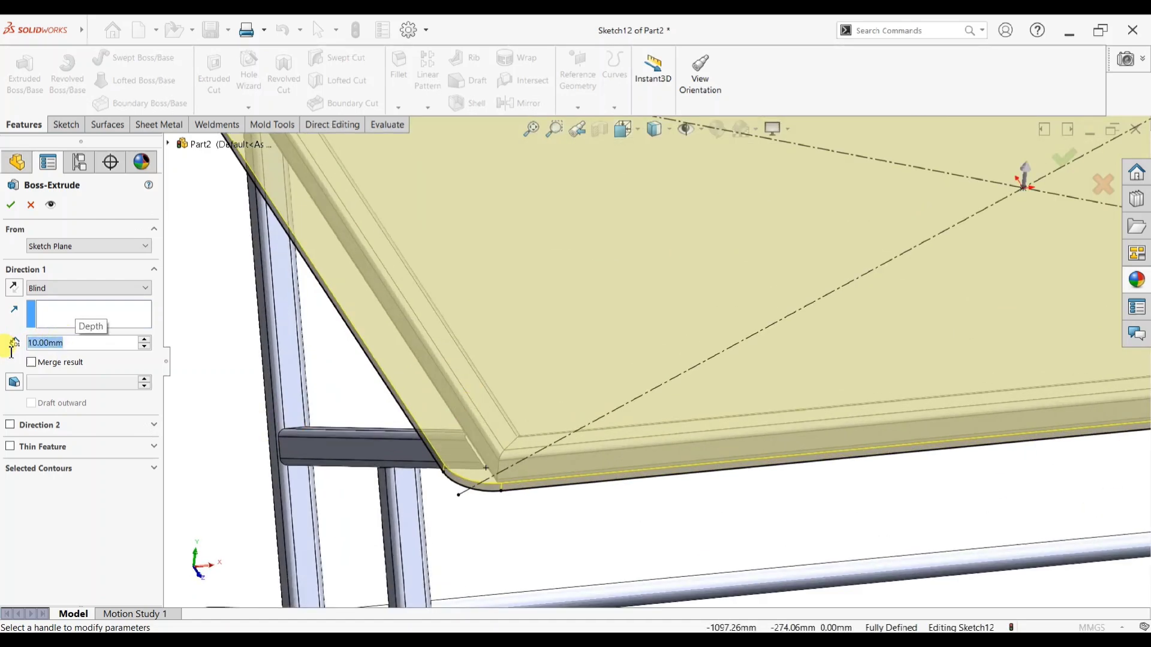
pyautogui.write('20')
pyautogui.press('Return')
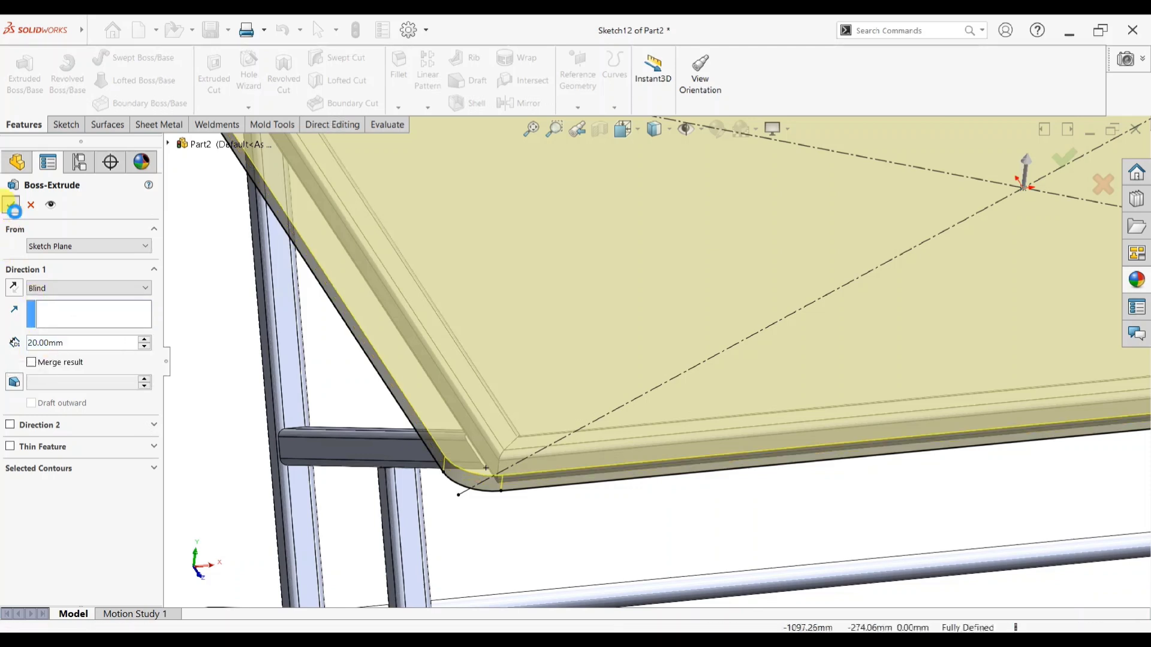
pyautogui.click(11, 205)
# - Apply the polished steel appearance to the whole part
pyautogui.scroll(5, 560, 336)
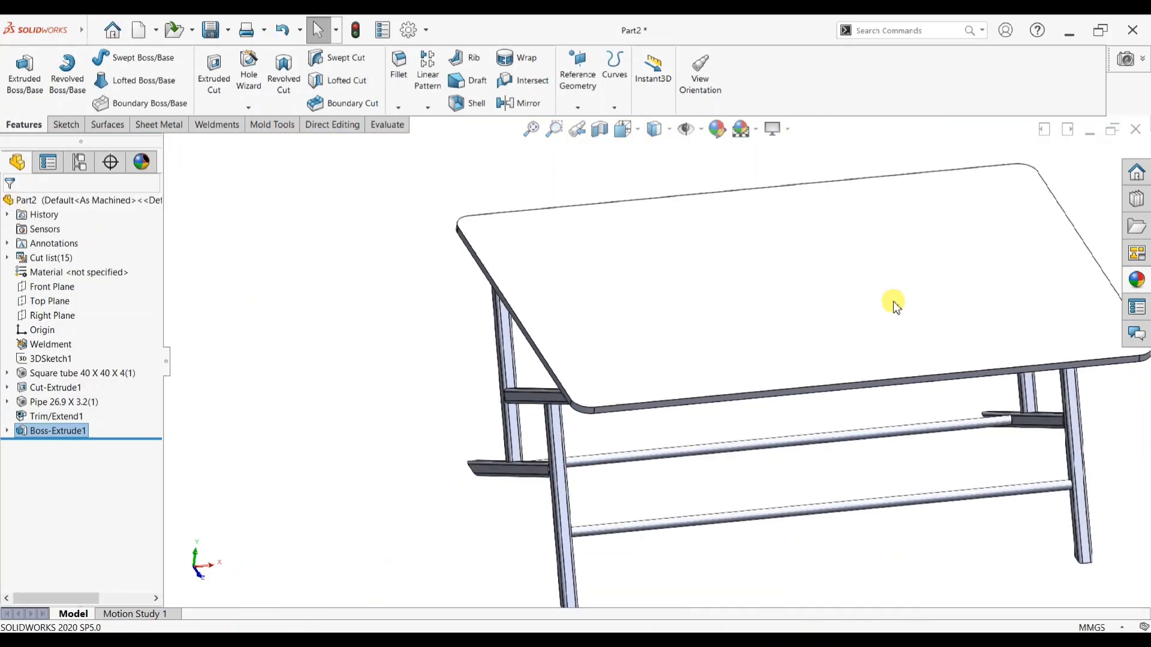
pyautogui.click(1139, 280)
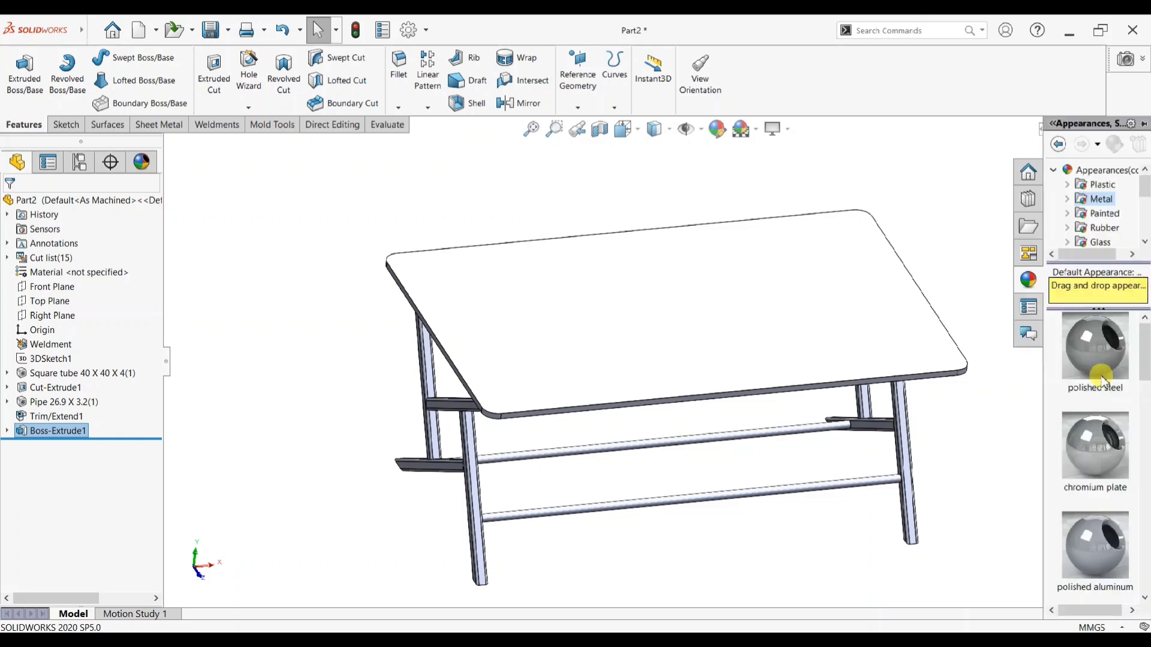
pyautogui.moveTo(1106, 373); pyautogui.dragTo(907, 455)
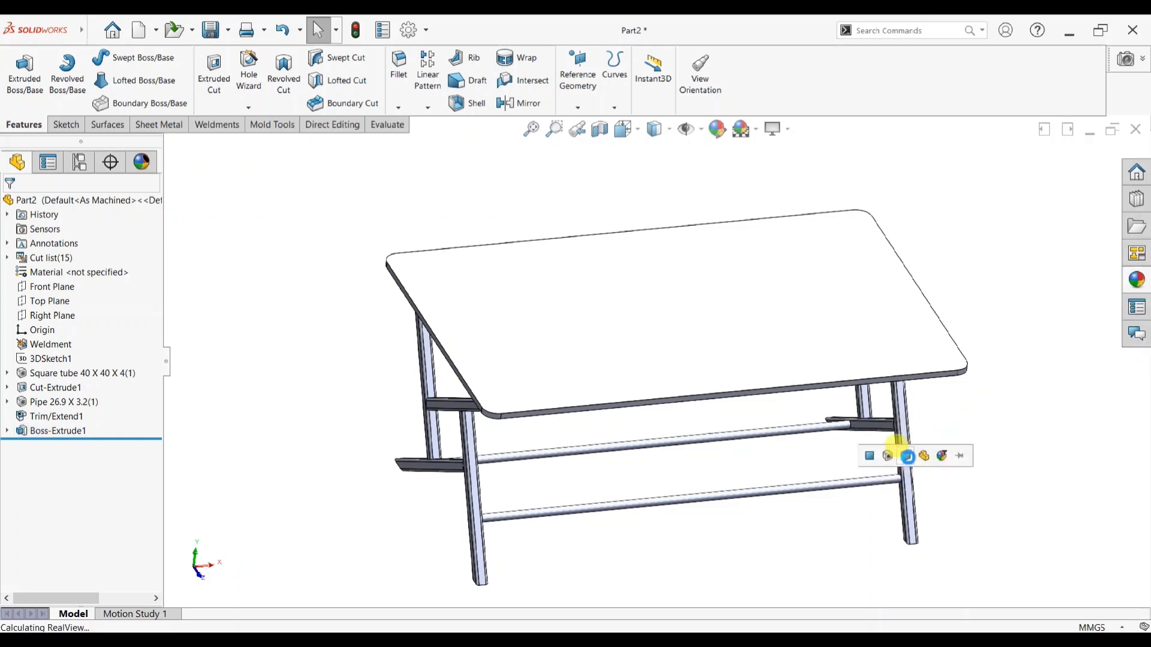
pyautogui.click(923, 457)
# - Apply a clear glass appearance from the Gloss glass category to the extruded tabletop feature only
pyautogui.click(1138, 281)
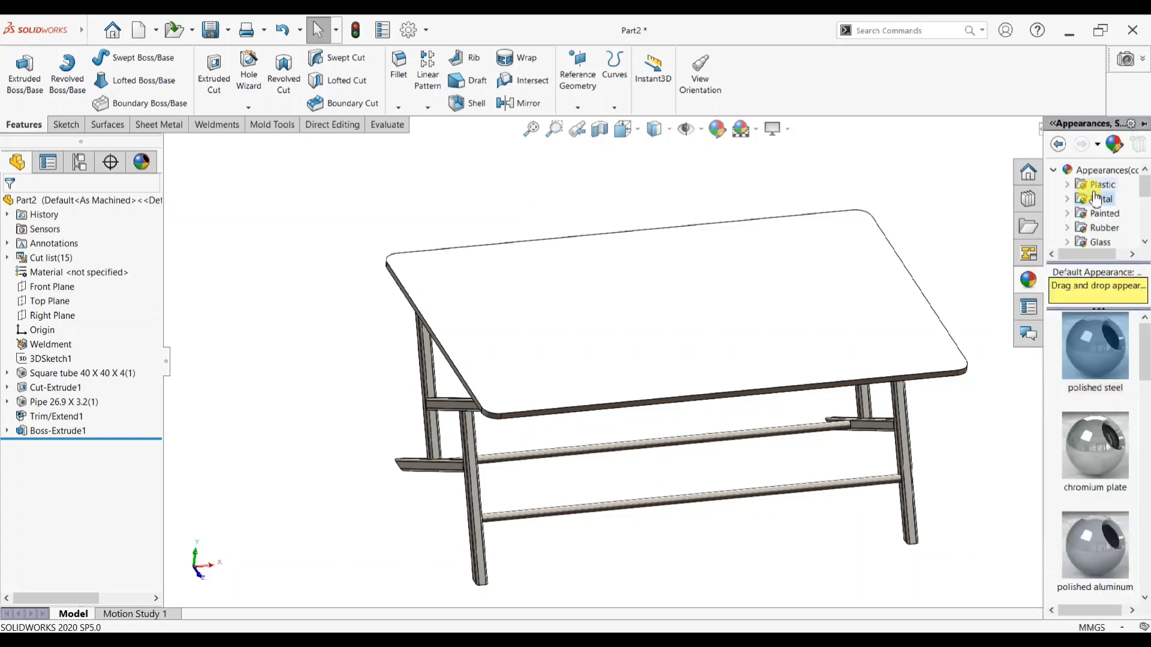
pyautogui.scroll(-1, 1073, 219)
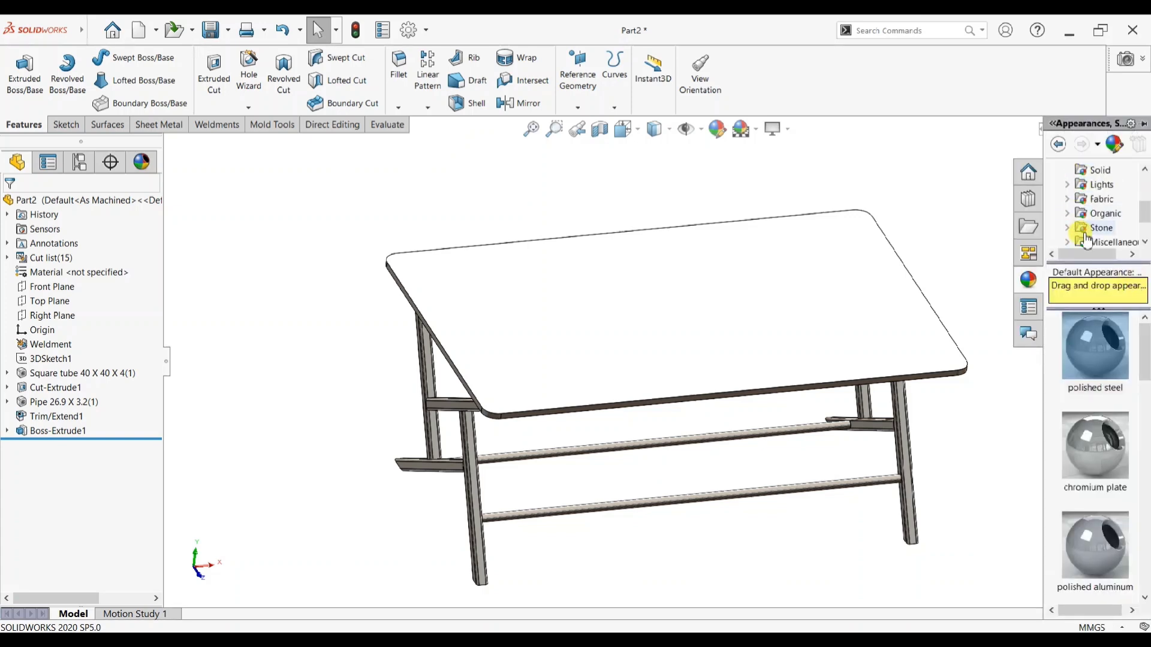
pyautogui.scroll(1, 1084, 235)
pyautogui.click(1068, 198)
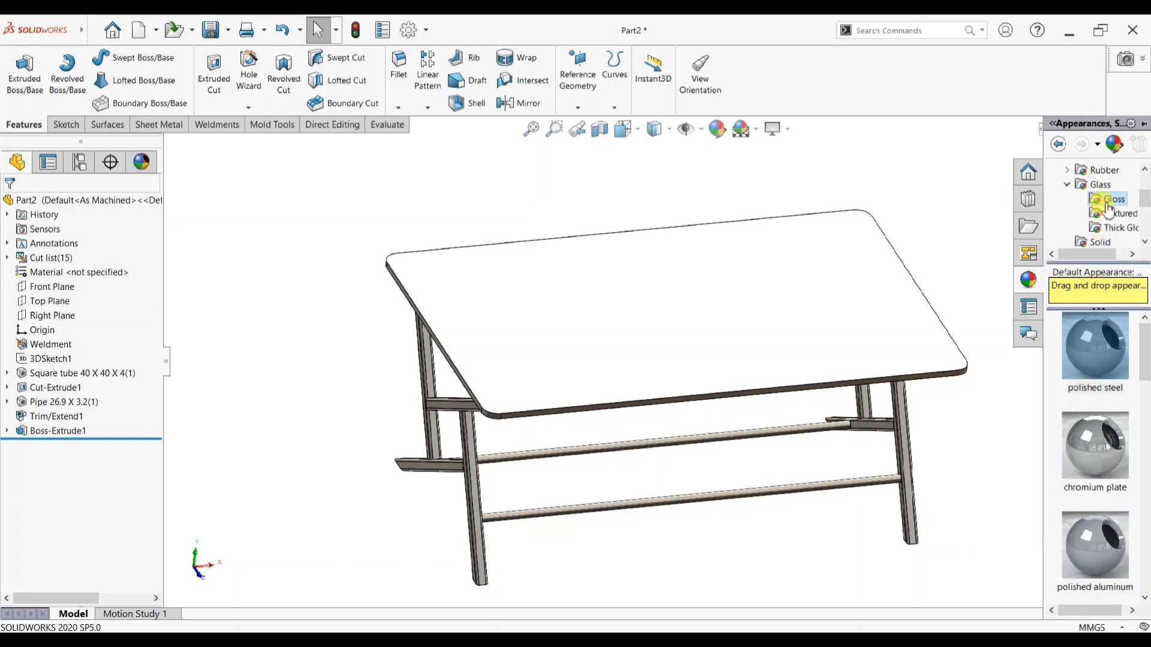
pyautogui.click(1109, 204)
pyautogui.scroll(-3, 1099, 363)
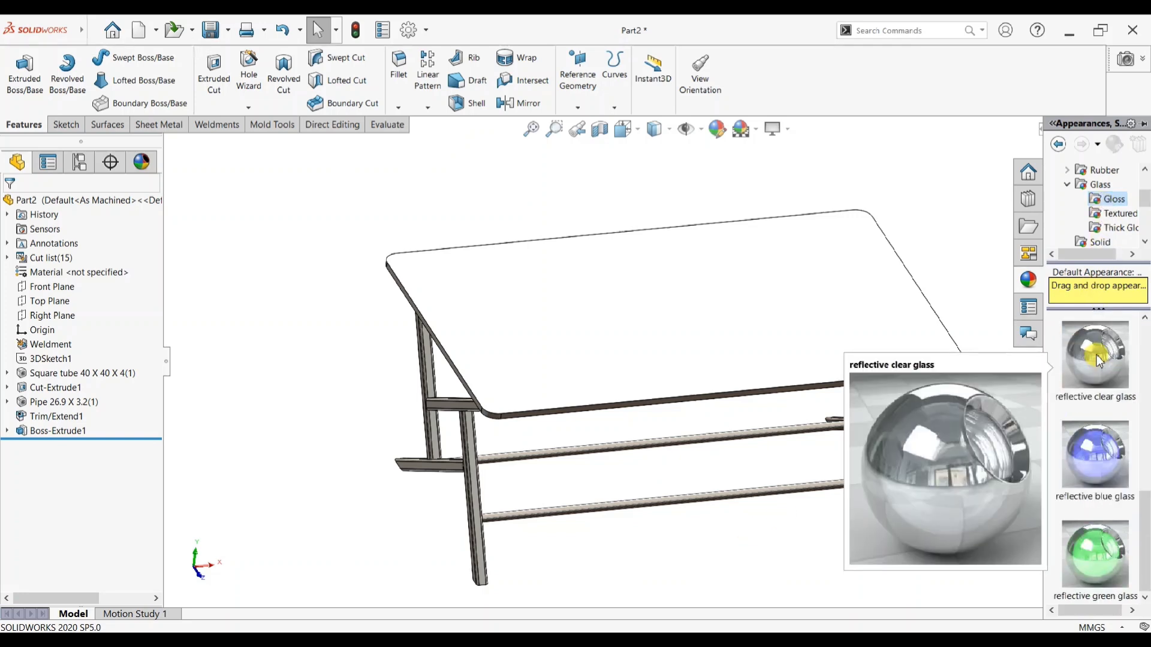
pyautogui.scroll(3, 1099, 363)
pyautogui.moveTo(1100, 363); pyautogui.dragTo(811, 350)
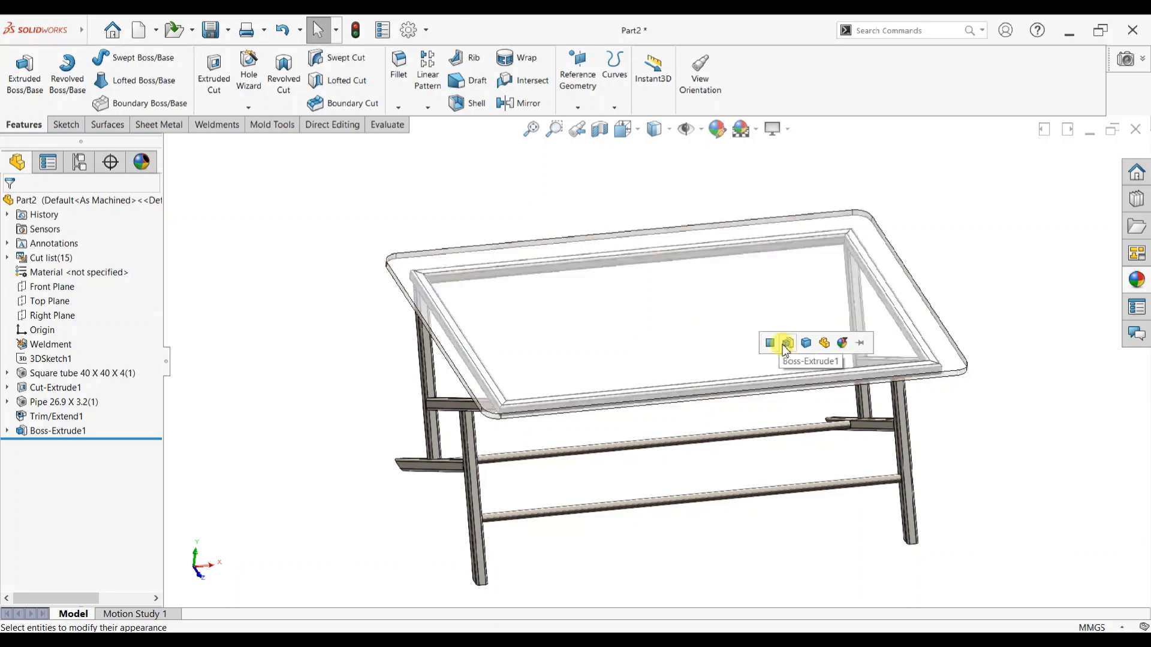
pyautogui.click(784, 345)
# - Orbit around the finished glass-top table and examine it from several angles and a standard view orientation
pyautogui.scroll(1, 978, 372)
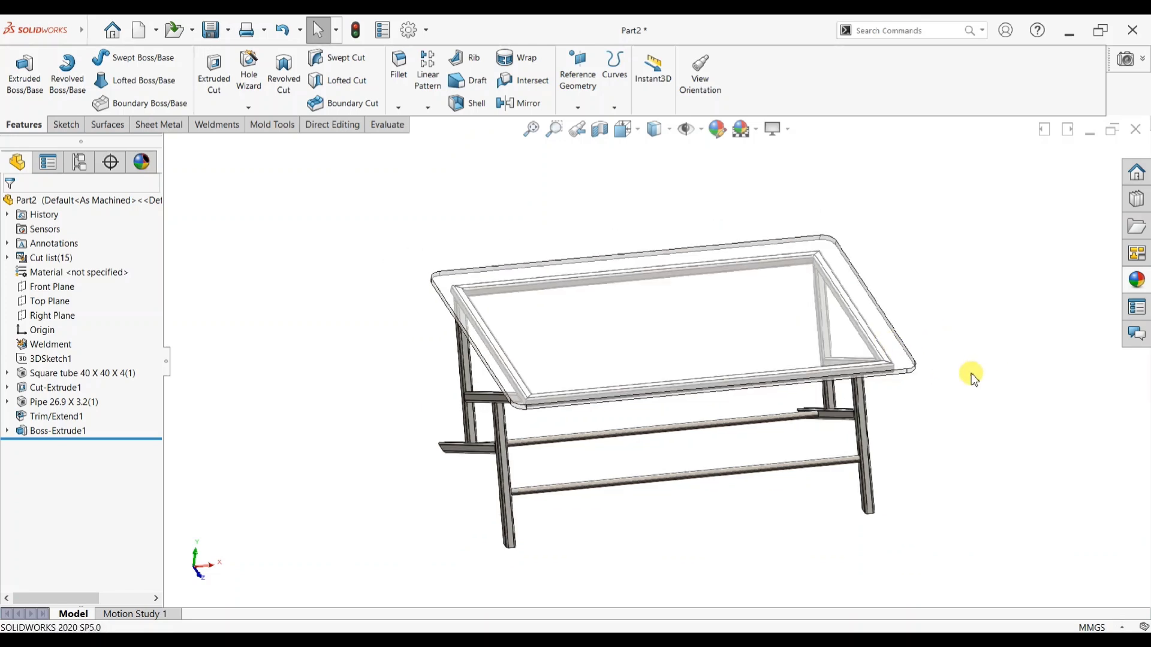
pyautogui.scroll(-2, 898, 336)
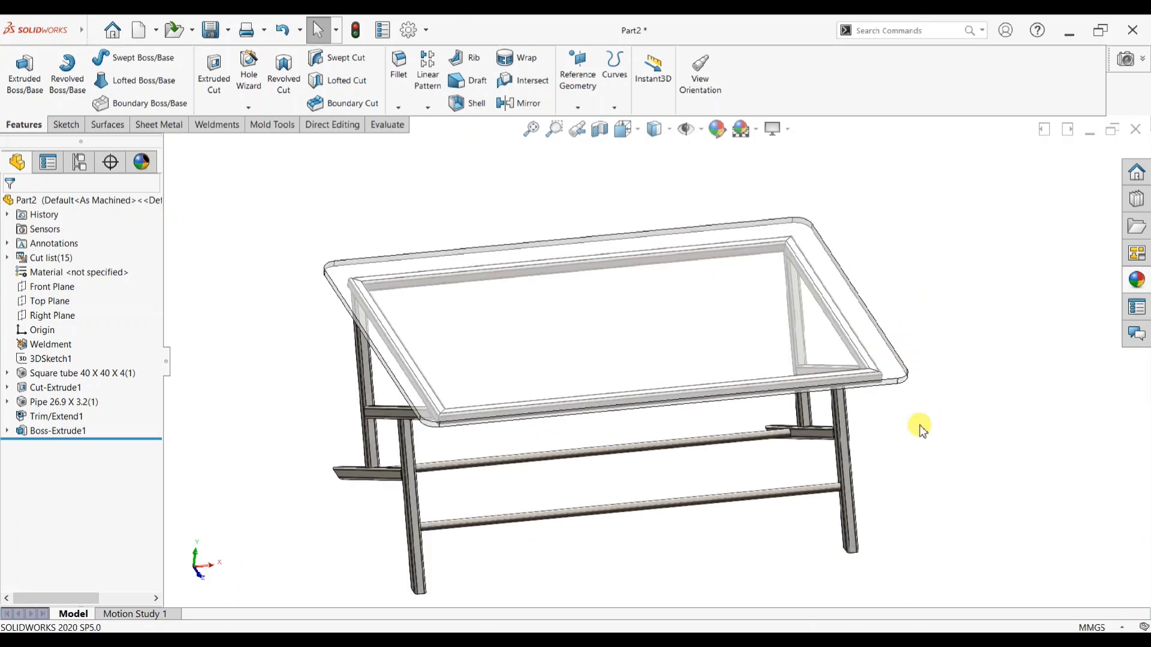
pyautogui.moveTo(614, 441); pyautogui.dragTo(740, 380, button='middle')
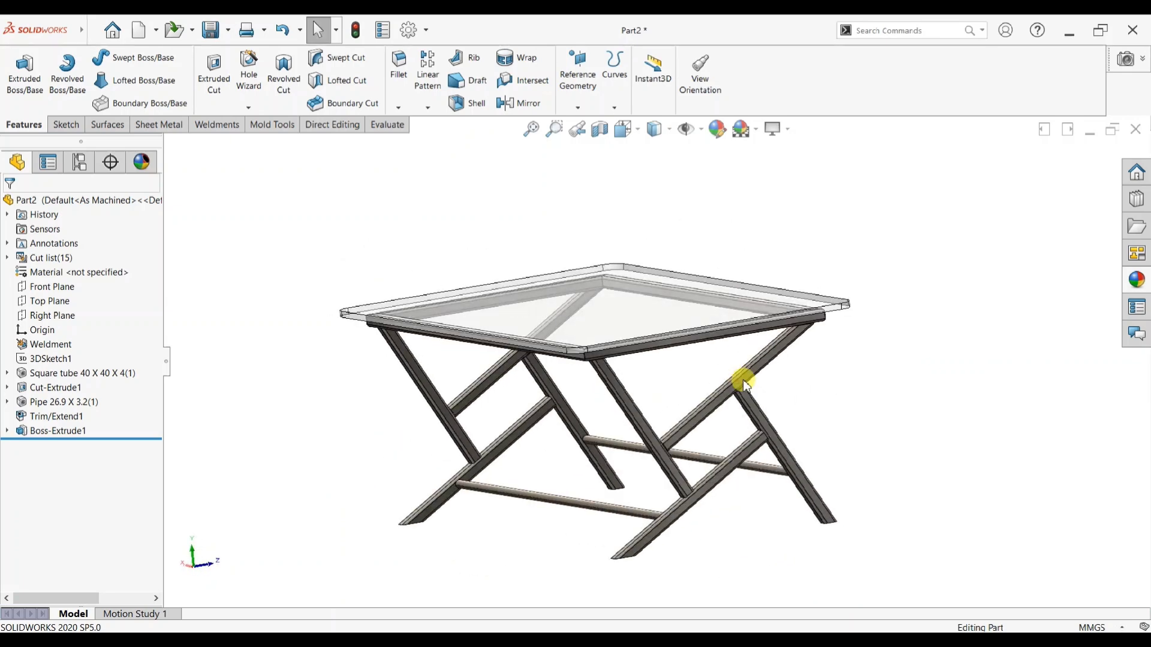
pyautogui.press('space')
pyautogui.click(462, 383)
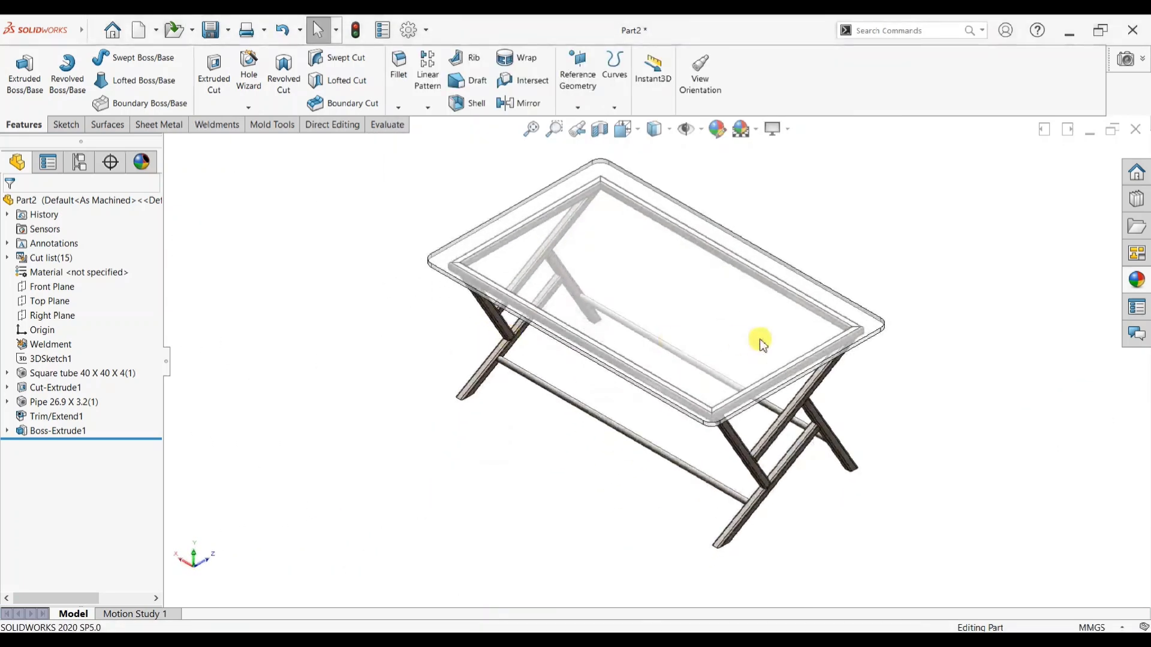
pyautogui.moveTo(804, 449); pyautogui.dragTo(767, 342, button='middle')
pyautogui.scroll(-3, 768, 342)
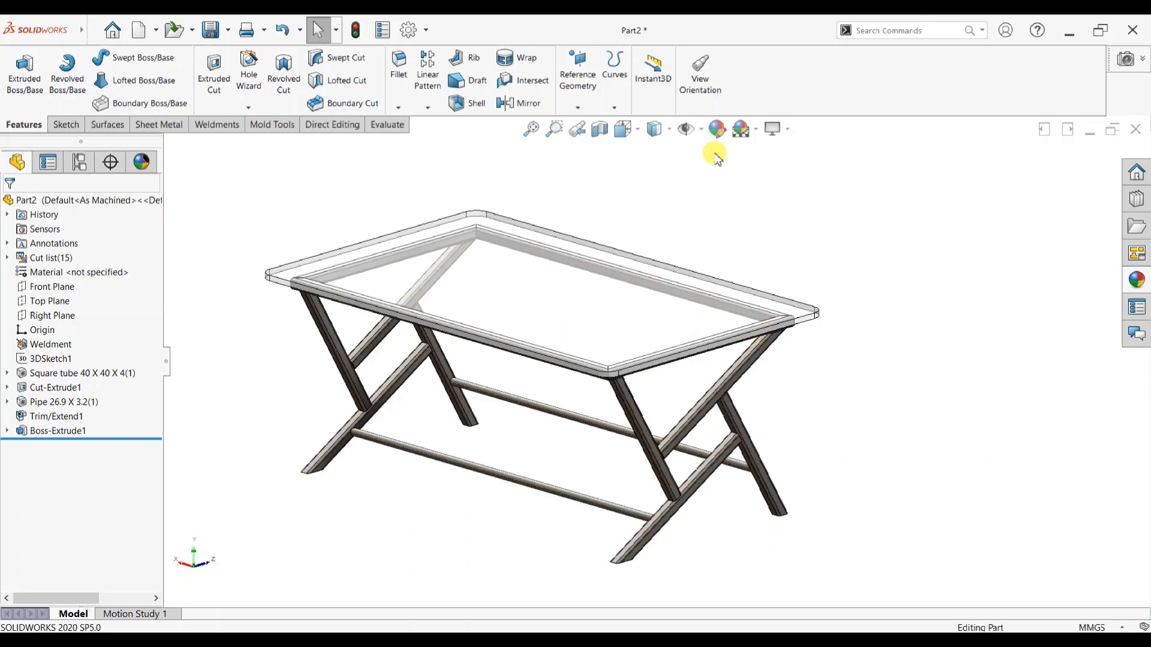
# - Turn on shadows and ambient occlusion in the view settings for the table display
pyautogui.click(769, 133)
pyautogui.click(779, 164)
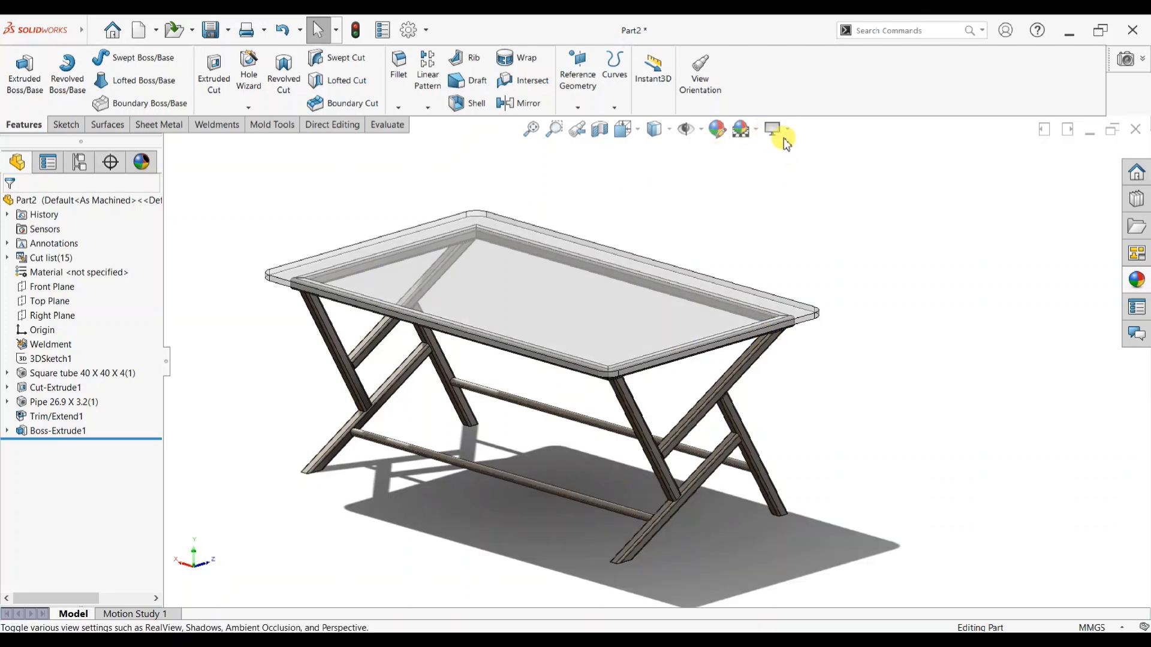
pyautogui.click(776, 132)
pyautogui.click(779, 180)
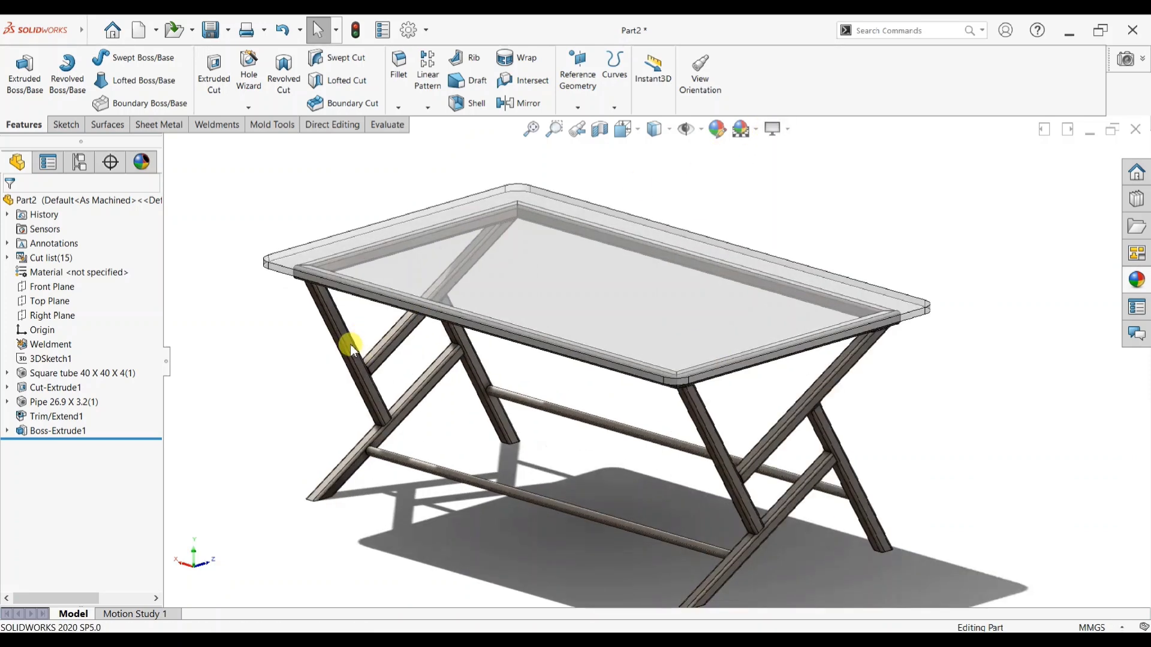